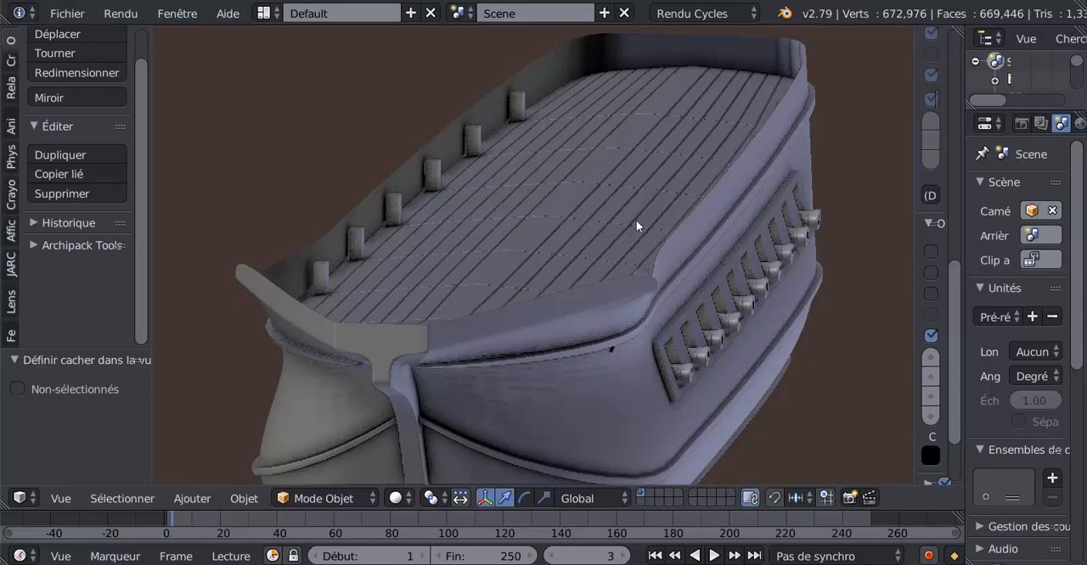
Examine the ship's deck, hull and cannon row from several angles
{"action": "scroll", "coordinate": [635, 220], "scroll_direction": "down", "scroll_amount": 2}
{"action": "mouse_move", "coordinate": [658, 224]}
{"action": "middle_mouse_down"}
{"action": "mouse_move", "coordinate": [621, 279]}
{"action": "mouse_move", "coordinate": [429, 320]}
{"action": "mouse_move", "coordinate": [398, 259]}
{"action": "mouse_move", "coordinate": [671, 239]}
{"action": "mouse_move", "coordinate": [662, 233]}
{"action": "middle_mouse_up"}
{"action": "scroll", "coordinate": [429, 320], "scroll_direction": "up", "scroll_amount": 2}
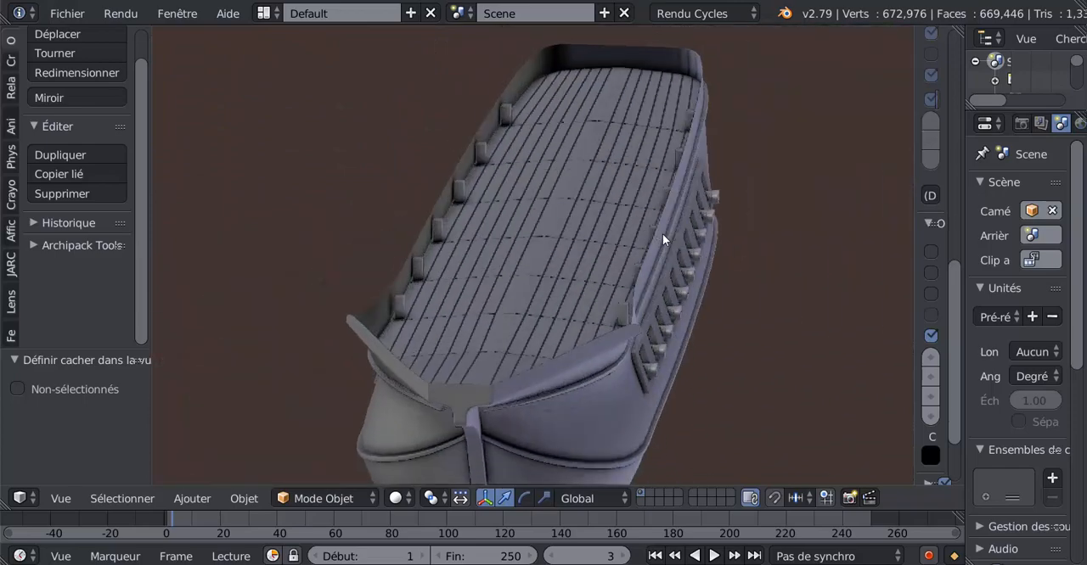
{"action": "middle_click_drag", "start_coordinate": [540, 326], "coordinate": [539, 324]}
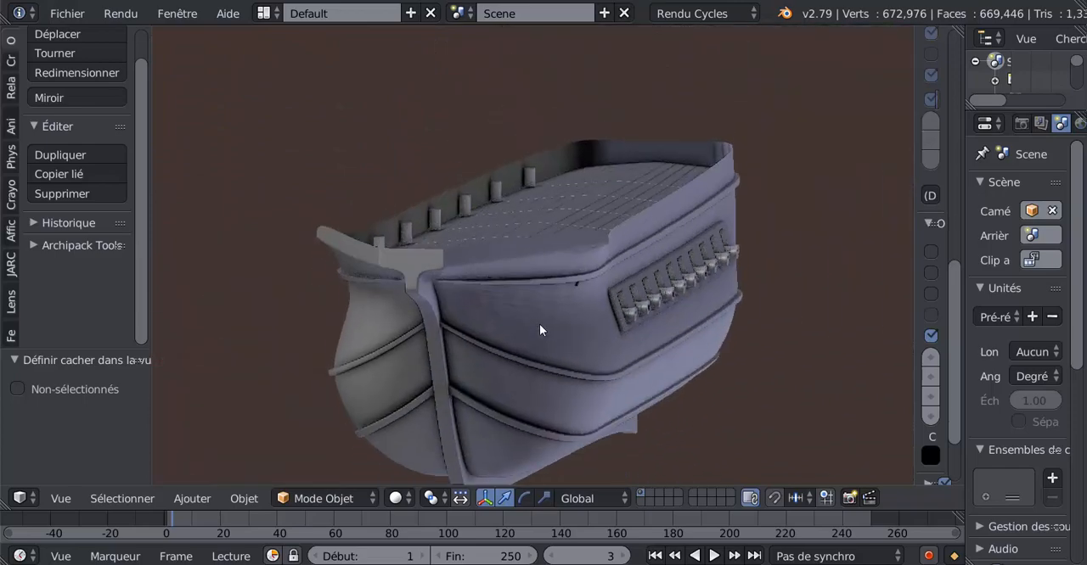
{"action": "scroll", "coordinate": [539, 323], "scroll_direction": "up", "scroll_amount": 2}
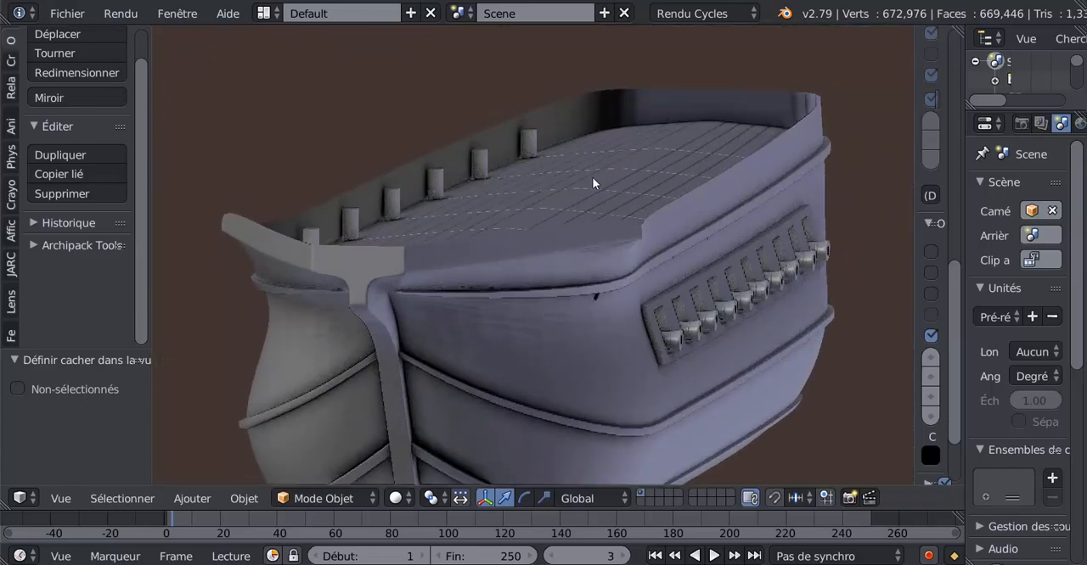
{"action": "middle_click_drag", "start_coordinate": [592, 180], "coordinate": [557, 259]}
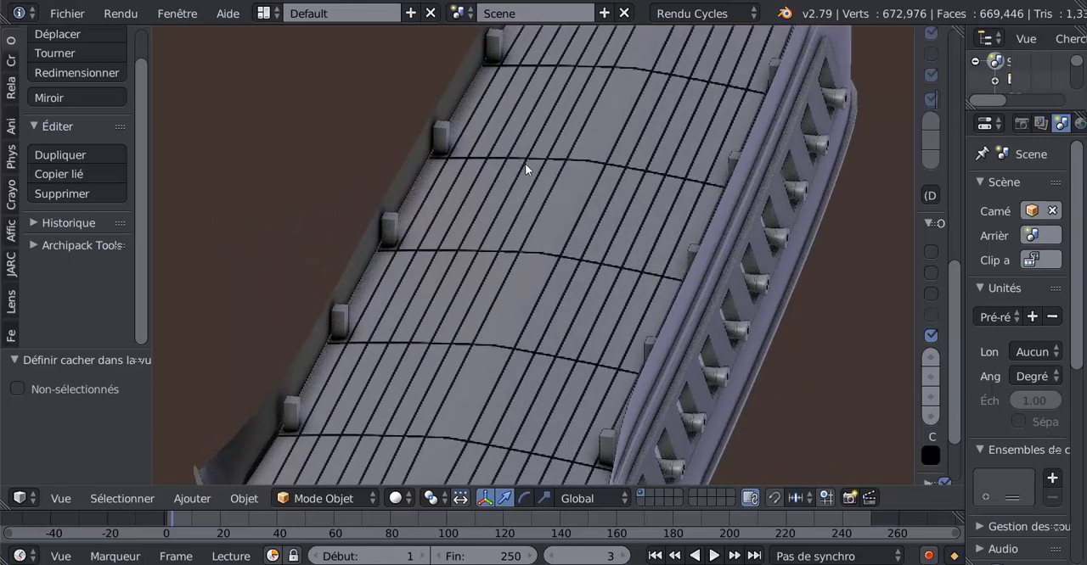
{"action": "middle_click_drag", "start_coordinate": [525, 163], "coordinate": [546, 260]}
{"action": "middle_click_drag", "start_coordinate": [549, 296], "coordinate": [558, 277]}
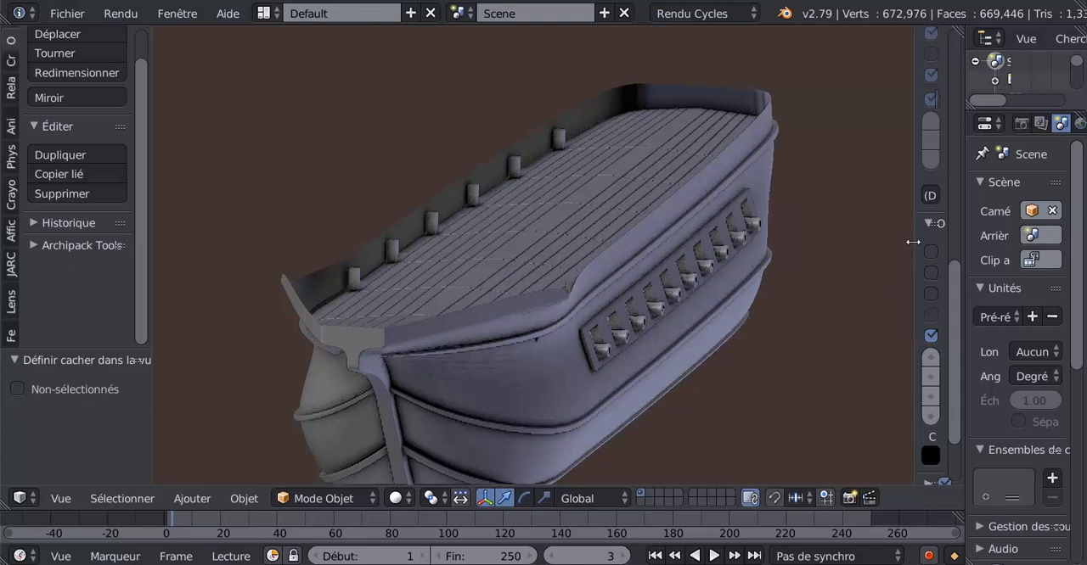
Widen the 3D view's properties sidebar and turn off the "Rendu seulement" and "Fond du monde" display options
{"action": "left_click_drag", "start_coordinate": [912, 240], "coordinate": [955, 242]}
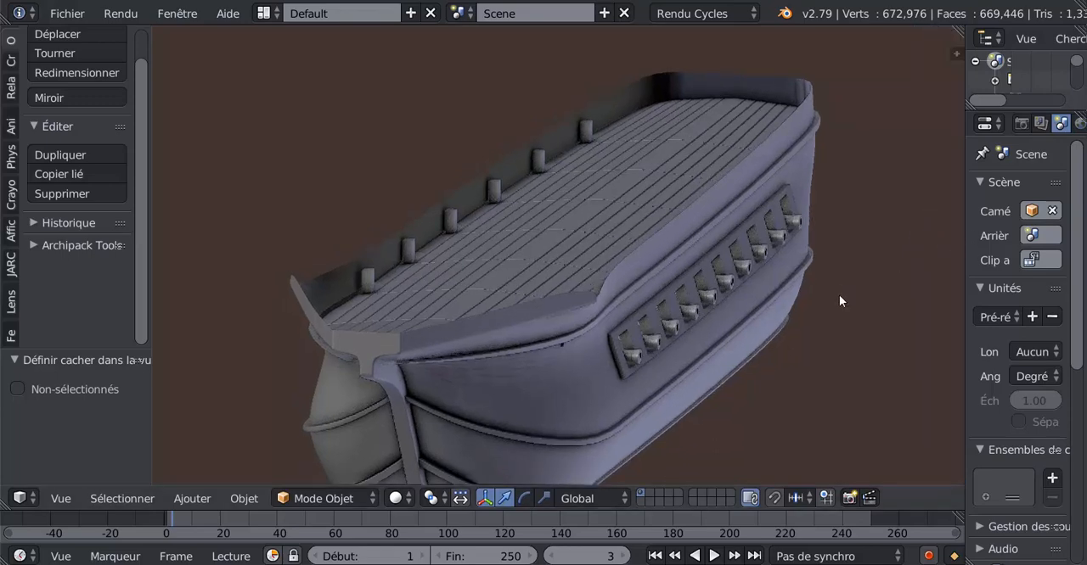
{"action": "key", "text": "n"}
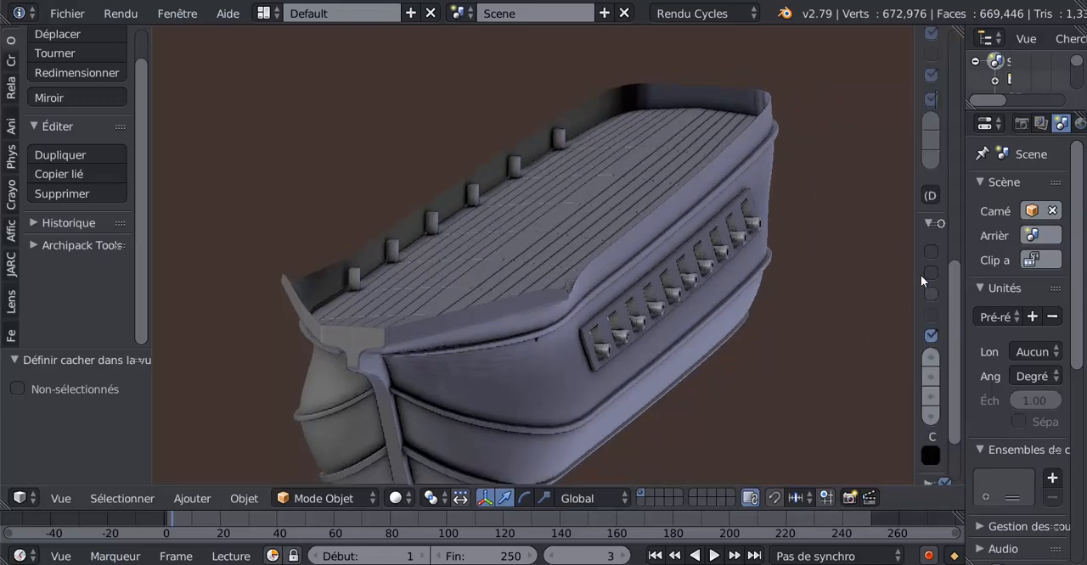
{"action": "left_click_drag", "start_coordinate": [899, 238], "coordinate": [722, 276]}
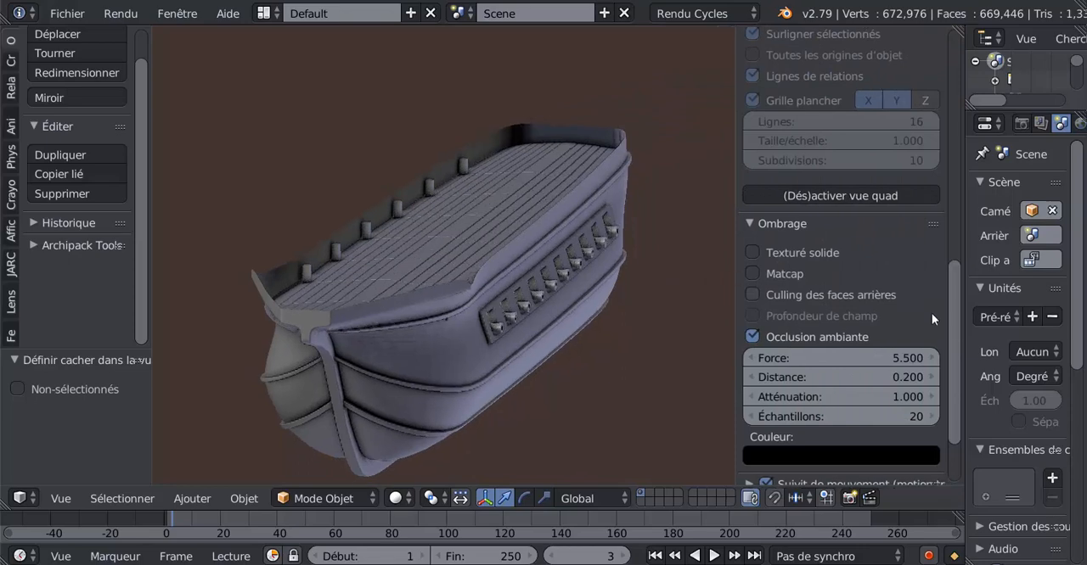
{"action": "scroll", "coordinate": [958, 327], "scroll_direction": "up", "scroll_amount": 5}
{"action": "left_click", "coordinate": [752, 165]}
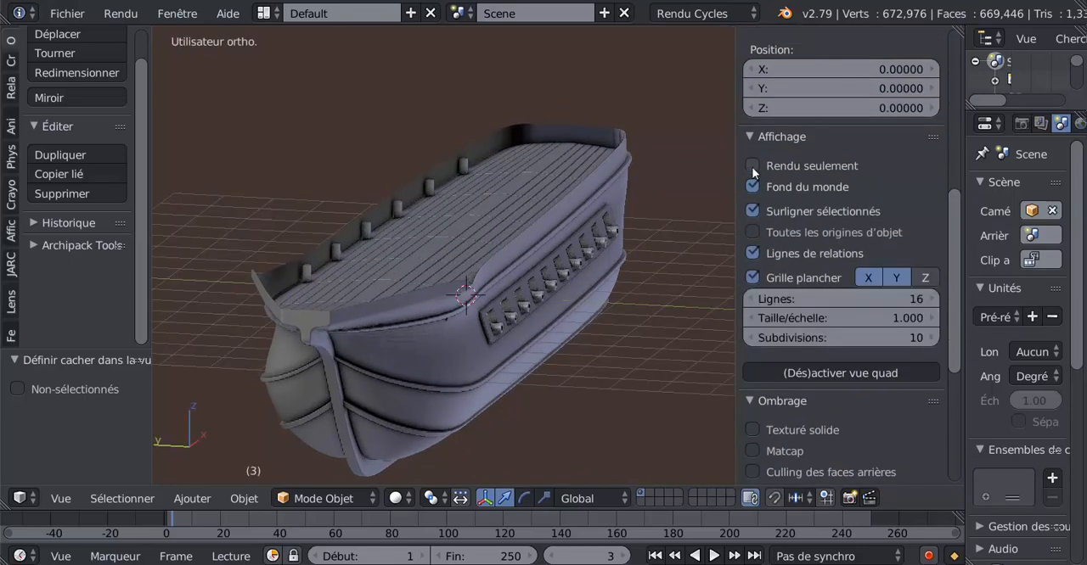
{"action": "left_click", "coordinate": [753, 187]}
Turn off "Occlusion ambiante" in the viewport shading settings and narrow the properties sidebar
{"action": "scroll", "coordinate": [776, 220], "scroll_direction": "down", "scroll_amount": 4}
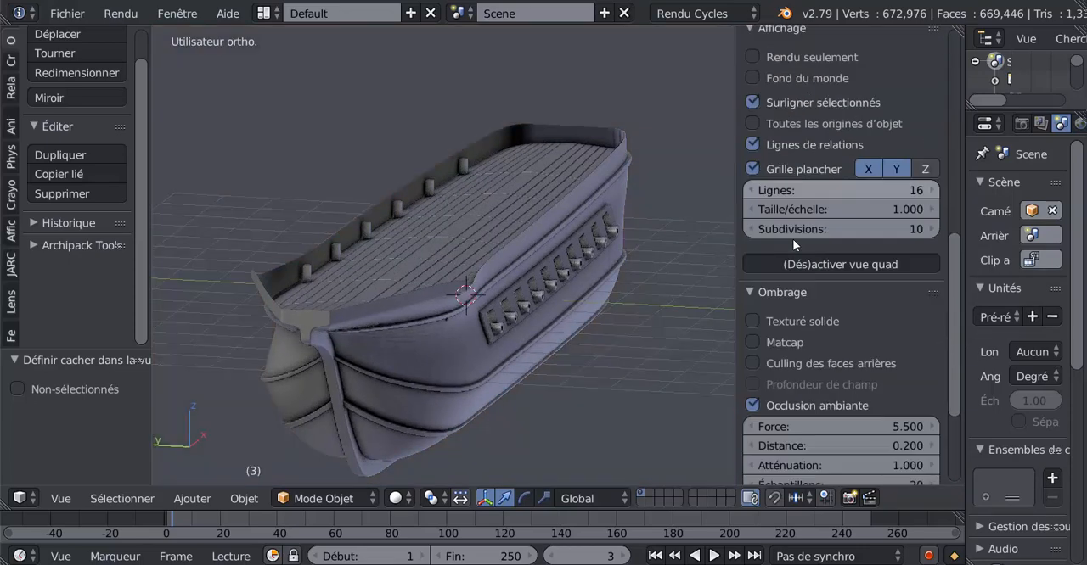
{"action": "scroll", "coordinate": [768, 344], "scroll_direction": "down", "scroll_amount": 2}
{"action": "left_click", "coordinate": [755, 352]}
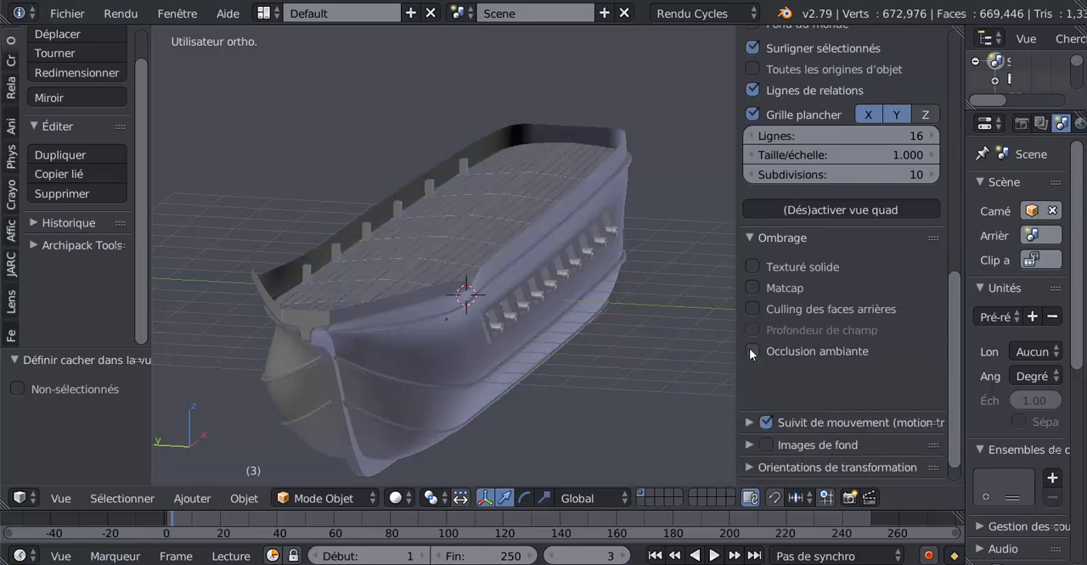
{"action": "left_click_drag", "start_coordinate": [736, 305], "coordinate": [926, 297]}
Hide the deck object "pont" to expose the inside of the hull
{"action": "scroll", "coordinate": [747, 304], "scroll_direction": "up", "scroll_amount": 6}
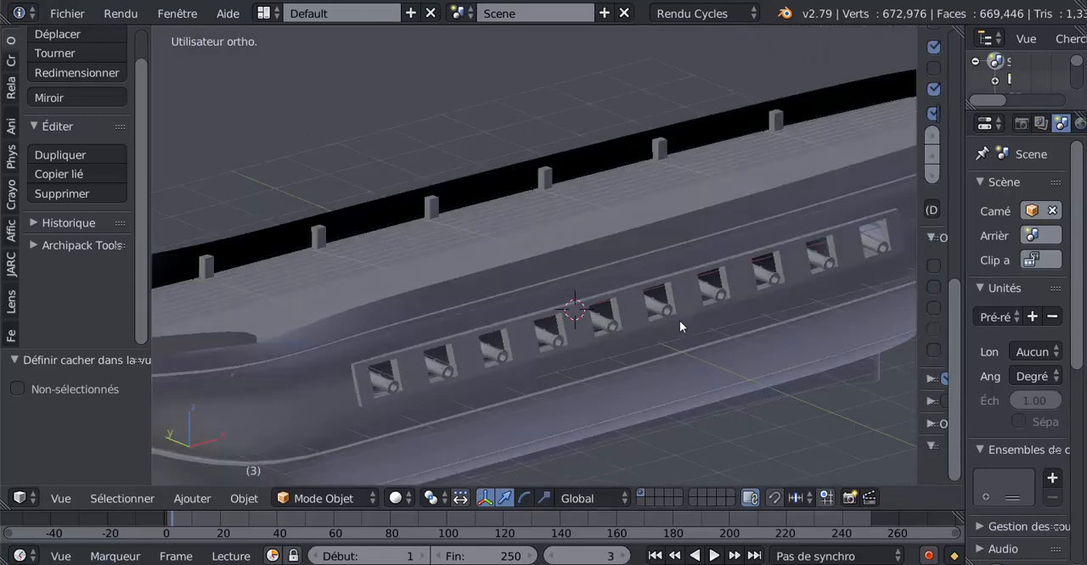
{"action": "right_click", "coordinate": [592, 219]}
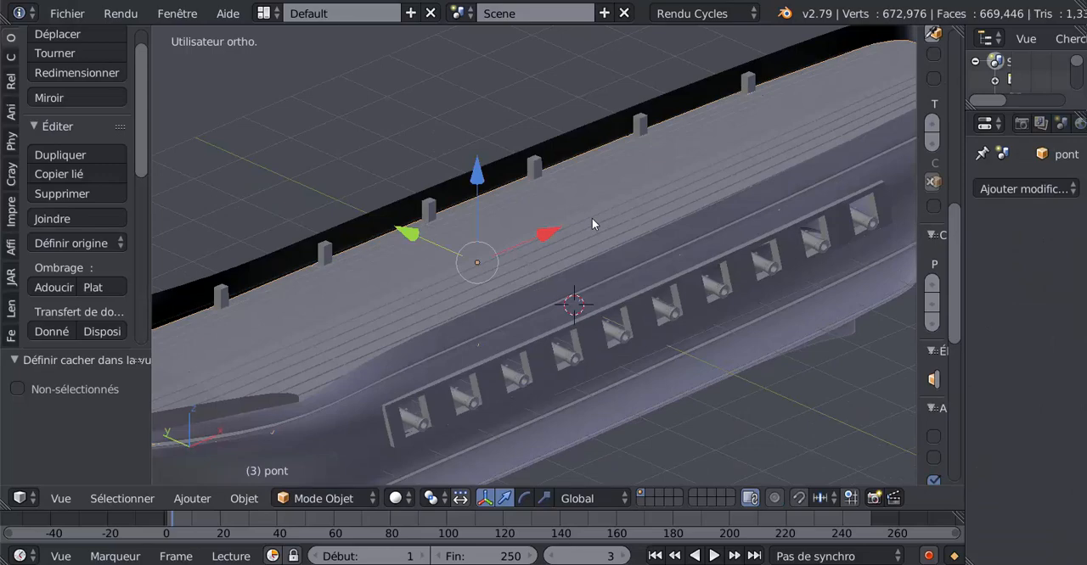
{"action": "key", "text": "h"}
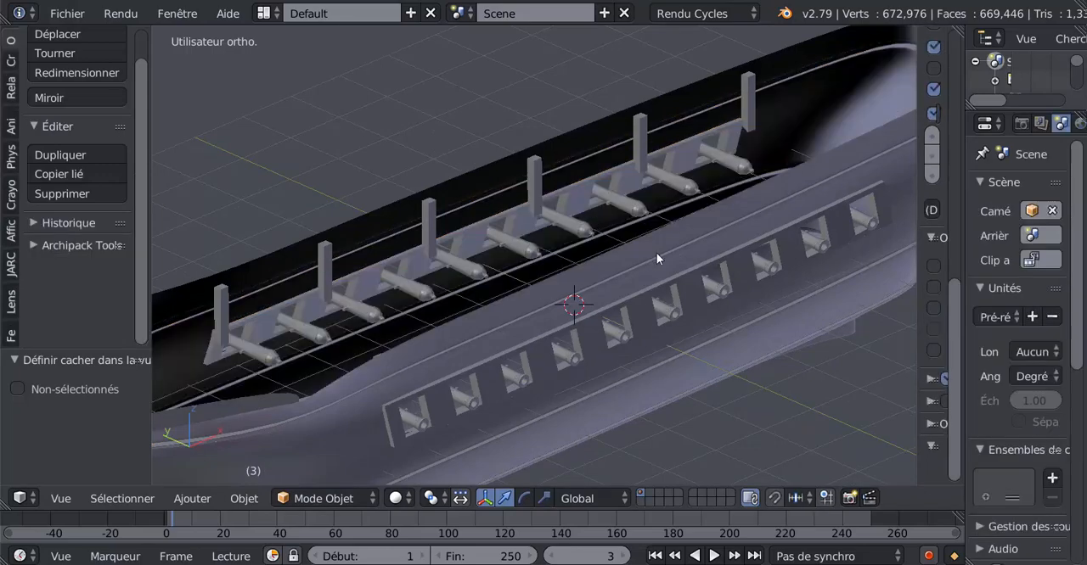
Examine the cannons and posts inside the open hull from both sides
{"action": "middle_click_drag", "start_coordinate": [656, 253], "coordinate": [504, 242]}
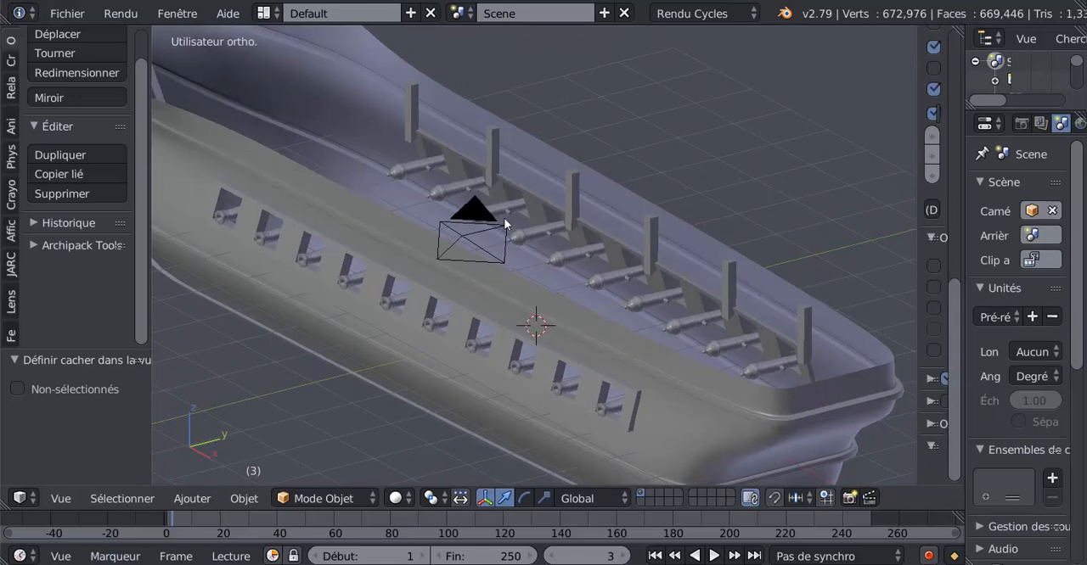
{"action": "scroll", "coordinate": [769, 320], "scroll_direction": "up", "scroll_amount": 2}
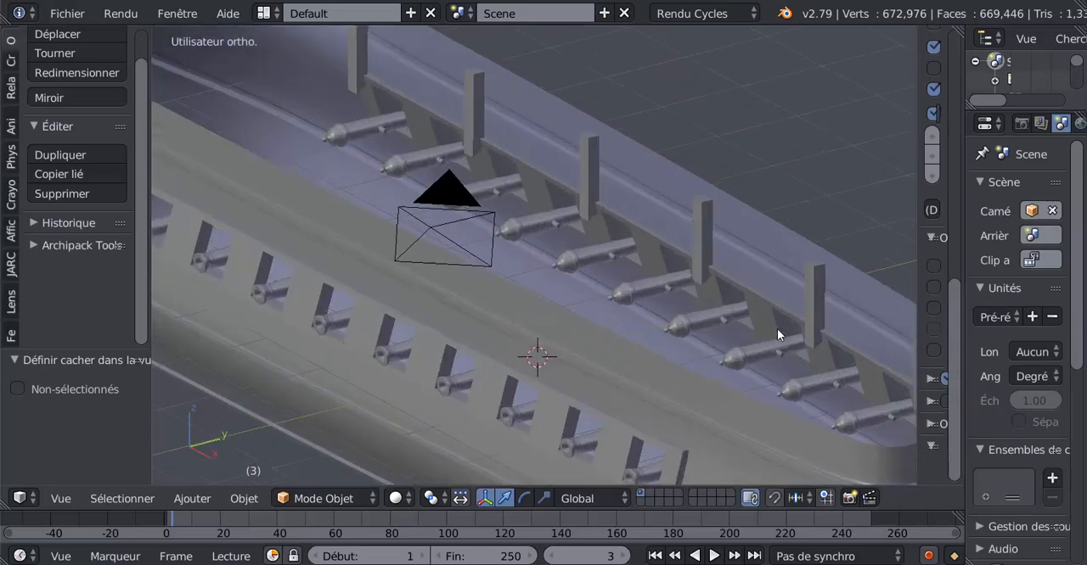
{"action": "scroll", "coordinate": [514, 343], "scroll_direction": "down", "scroll_amount": 4}
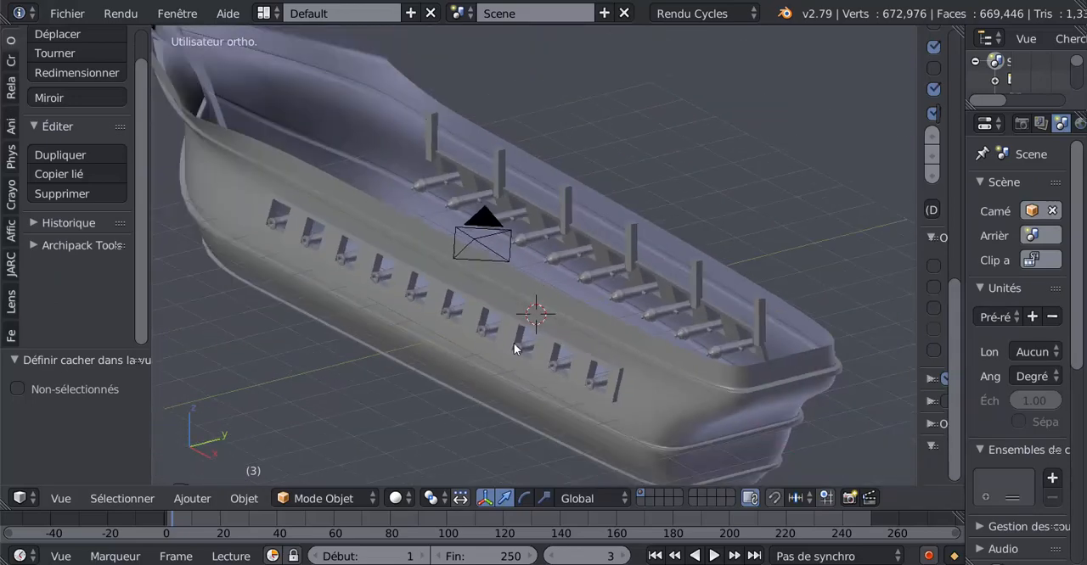
{"action": "middle_click_drag", "start_coordinate": [514, 343], "coordinate": [397, 305]}
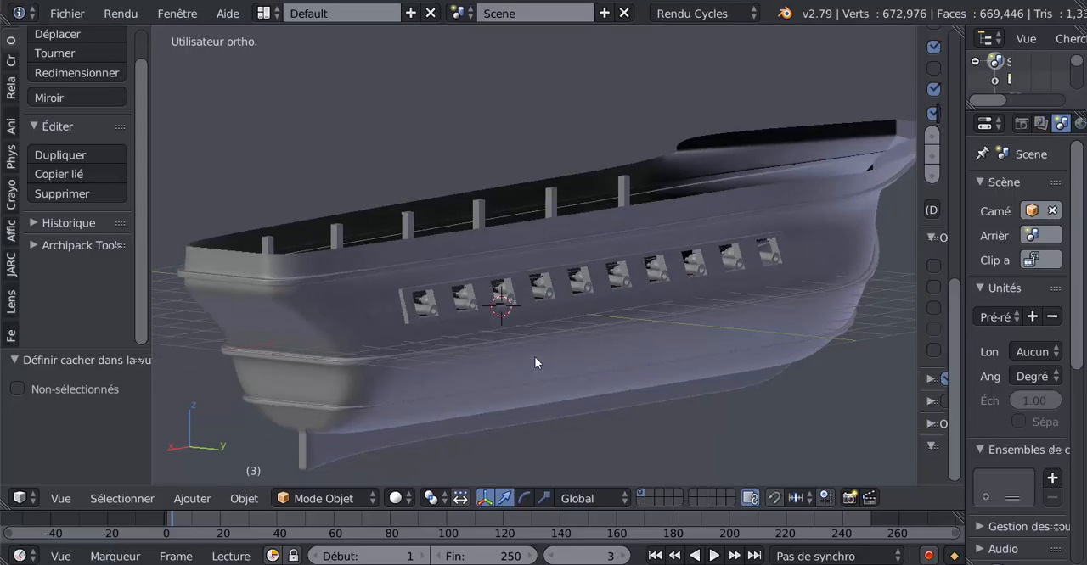
{"action": "middle_click_drag", "start_coordinate": [535, 362], "coordinate": [759, 374]}
{"action": "middle_click_drag", "start_coordinate": [575, 355], "coordinate": [710, 329]}
{"action": "middle_click_drag", "start_coordinate": [632, 360], "coordinate": [550, 376]}
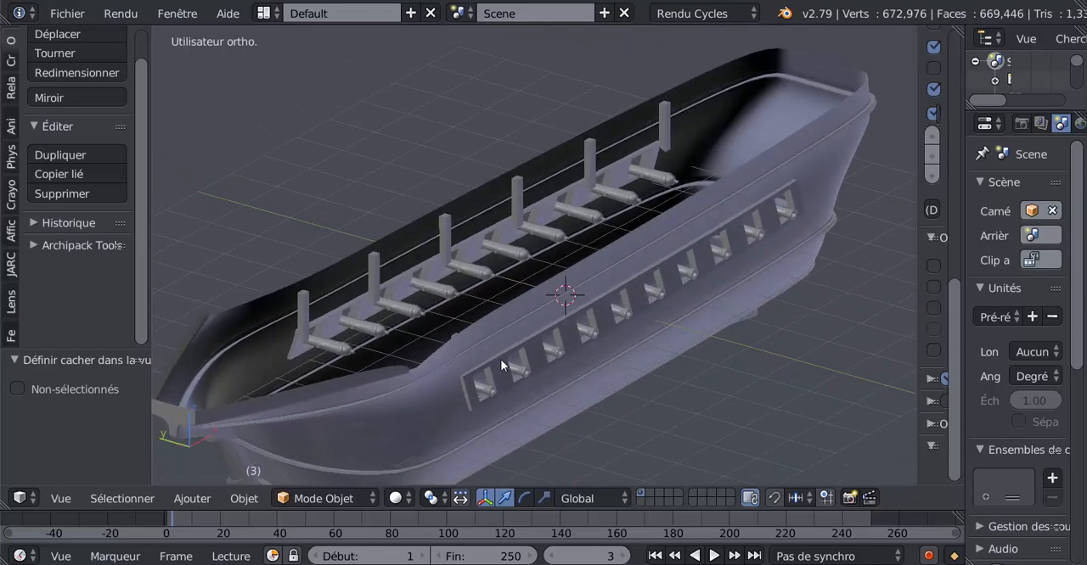
Put the "Galion" hull into Edit Mode and select the lengthwise edge loop along the top of its upper moulding
{"action": "right_click", "coordinate": [373, 427]}
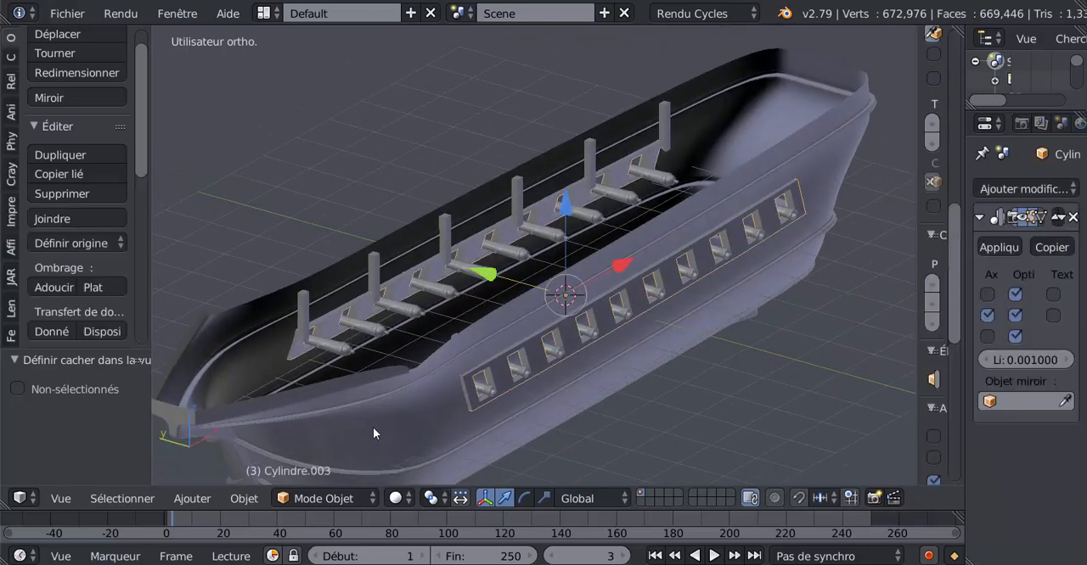
{"action": "right_click", "coordinate": [580, 378]}
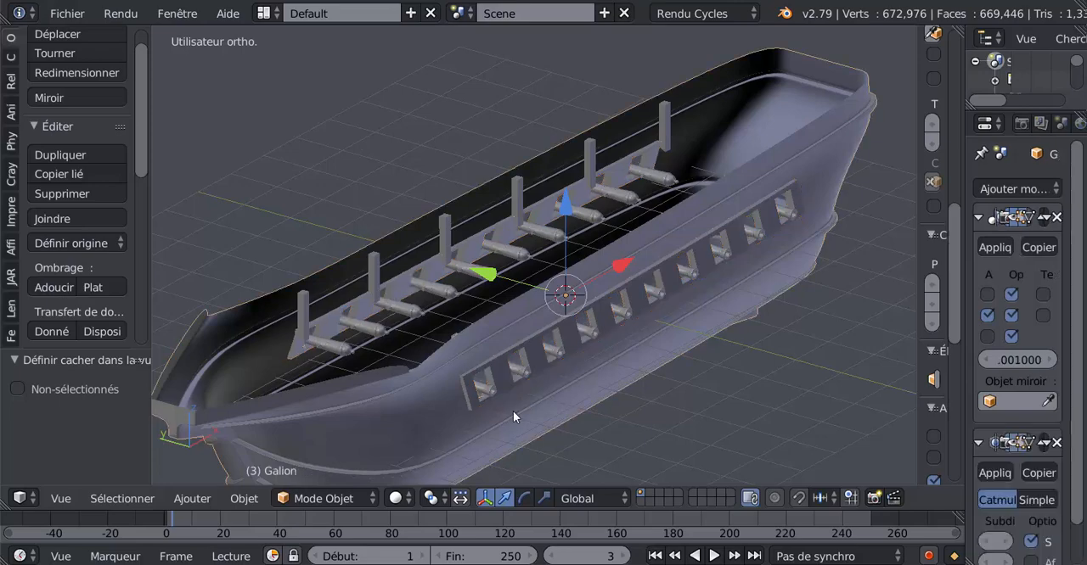
{"action": "key", "text": "Tab"}
{"action": "middle_click_drag", "start_coordinate": [513, 411], "coordinate": [558, 465]}
{"action": "scroll", "coordinate": [567, 440], "scroll_direction": "up", "scroll_amount": 2}
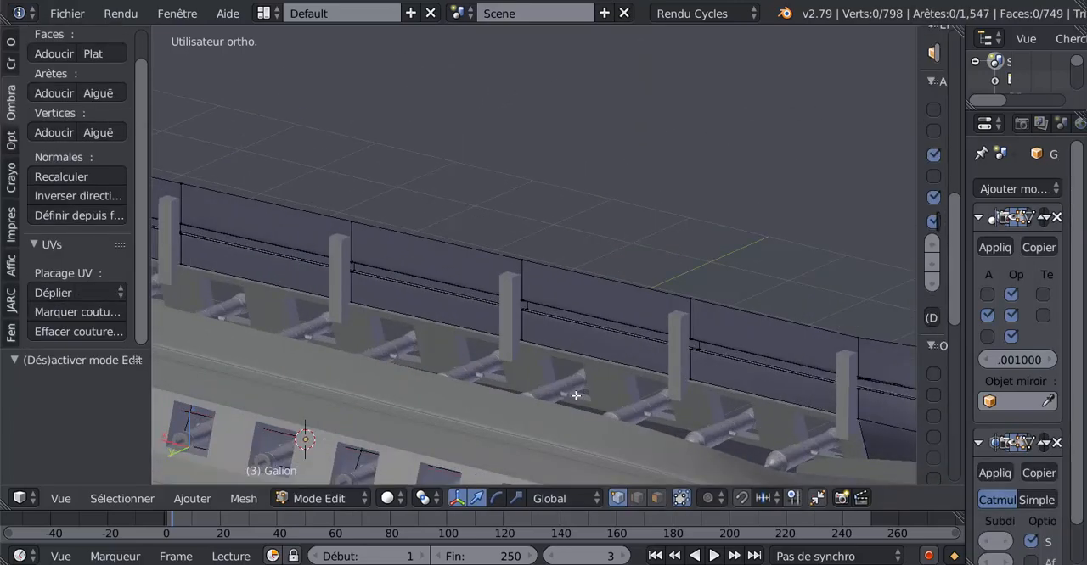
{"action": "scroll", "coordinate": [557, 391], "scroll_direction": "up", "scroll_amount": 3}
{"action": "scroll", "coordinate": [607, 365], "scroll_direction": "up", "scroll_amount": 2}
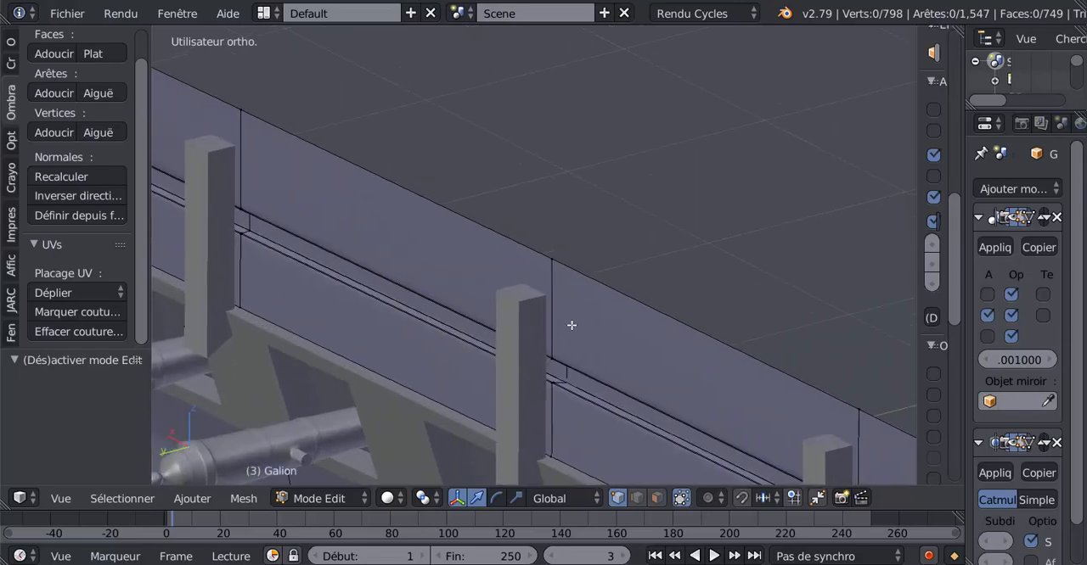
{"action": "scroll", "coordinate": [560, 306], "scroll_direction": "up", "scroll_amount": 3}
{"action": "right_click", "coordinate": [538, 359], "text": "alt"}
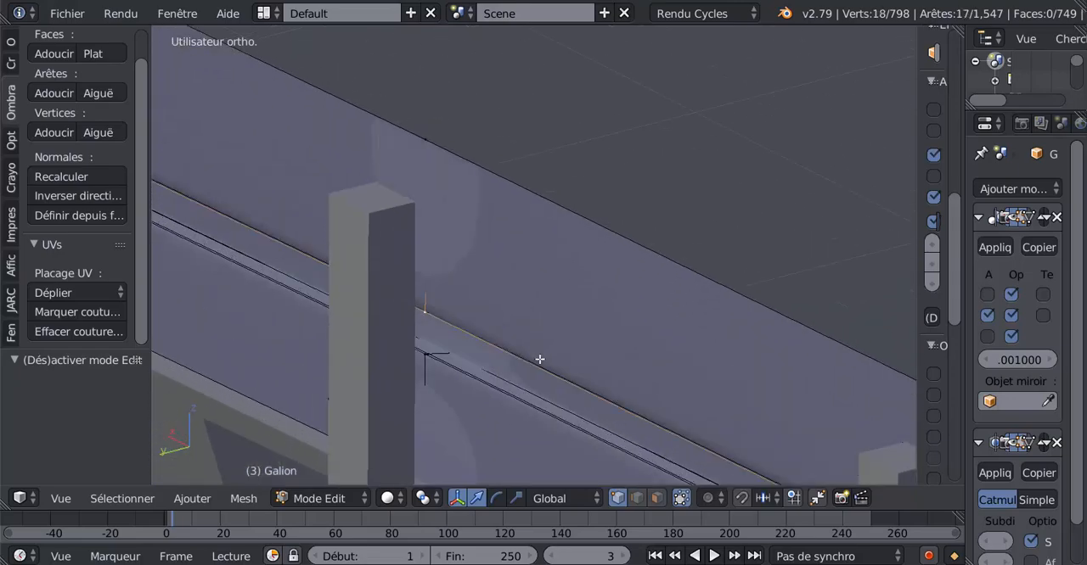
Examine the course of the selected edge loop around the hull in wireframe and solid display
{"action": "scroll", "coordinate": [553, 369], "scroll_direction": "down", "scroll_amount": 3}
{"action": "scroll", "coordinate": [552, 369], "scroll_direction": "down", "scroll_amount": 4}
{"action": "middle_click_drag", "start_coordinate": [625, 358], "coordinate": [502, 353]}
{"action": "scroll", "coordinate": [503, 353], "scroll_direction": "down", "scroll_amount": 4}
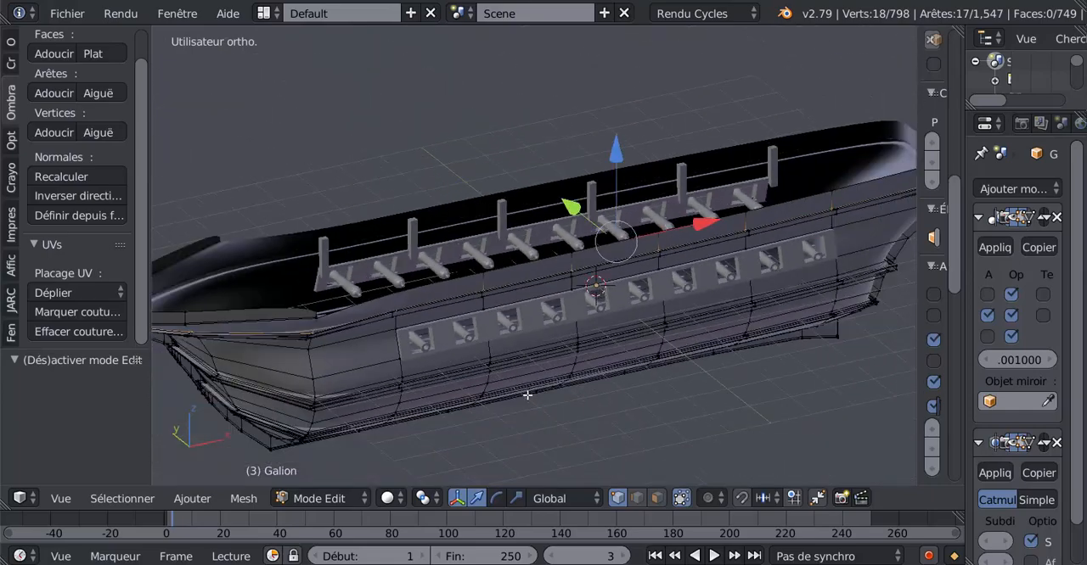
{"action": "key", "text": "z"}
{"action": "scroll", "coordinate": [525, 429], "scroll_direction": "up", "scroll_amount": 2}
{"action": "mouse_move", "coordinate": [522, 446]}
{"action": "middle_mouse_down"}
{"action": "mouse_move", "coordinate": [436, 371]}
{"action": "mouse_move", "coordinate": [383, 376]}
{"action": "mouse_move", "coordinate": [614, 381]}
{"action": "mouse_move", "coordinate": [538, 417]}
{"action": "mouse_move", "coordinate": [552, 401]}
{"action": "middle_mouse_up"}
{"action": "key", "text": "z"}
{"action": "scroll", "coordinate": [622, 396], "scroll_direction": "down", "scroll_amount": 1}
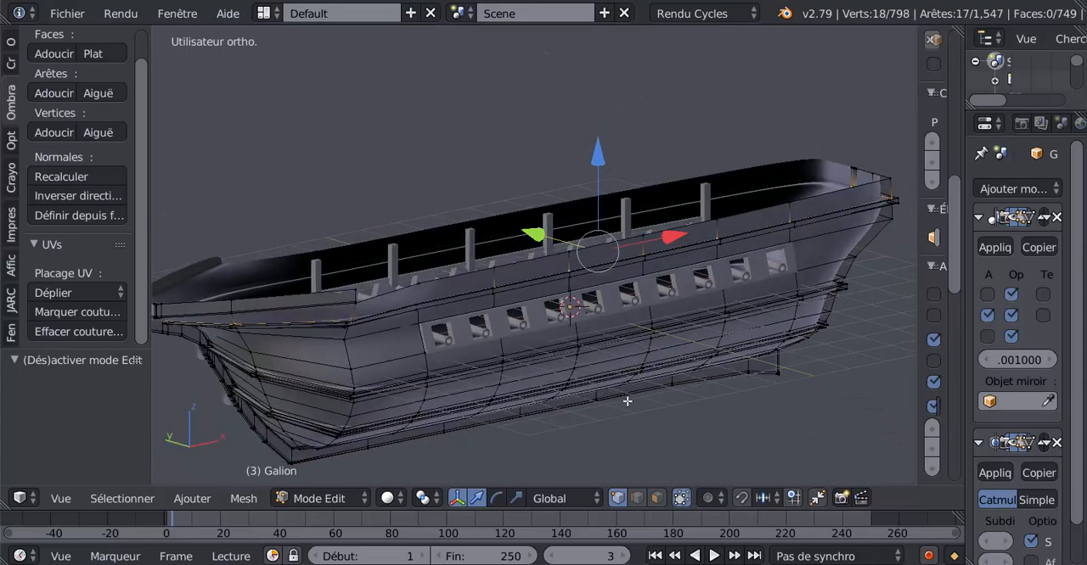
{"action": "scroll", "coordinate": [626, 400], "scroll_direction": "down", "scroll_amount": 2}
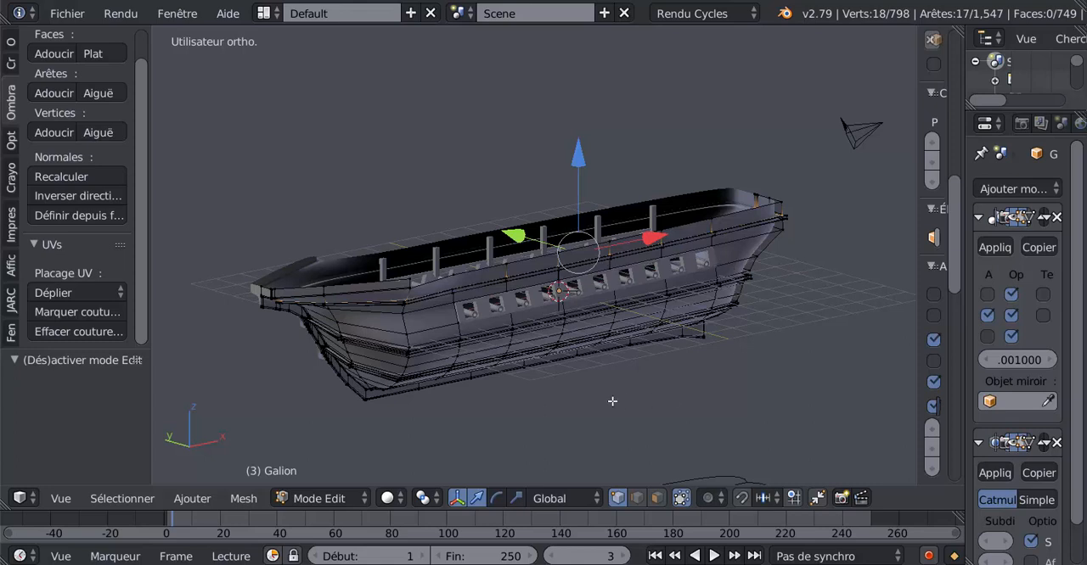
Duplicate the selected edge loop, raise the copy about 3.26 units along Z, and return to Object Mode
{"action": "key", "text": "shift+d"}
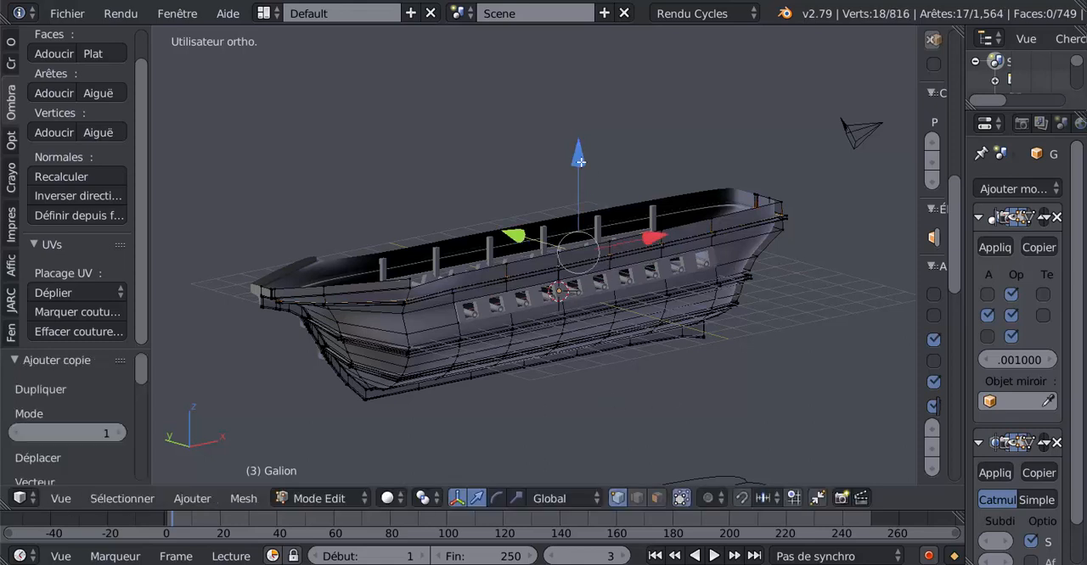
{"action": "key", "text": "z"}
{"action": "left_click", "coordinate": [579, 54]}
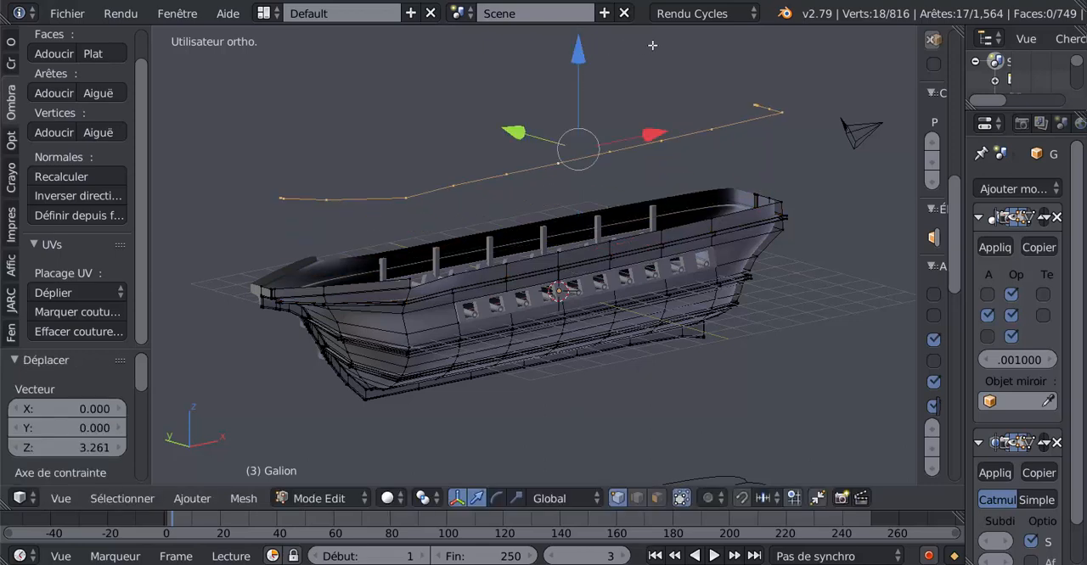
{"action": "middle_click_drag", "start_coordinate": [793, 193], "coordinate": [645, 280]}
{"action": "key", "text": "Tab"}
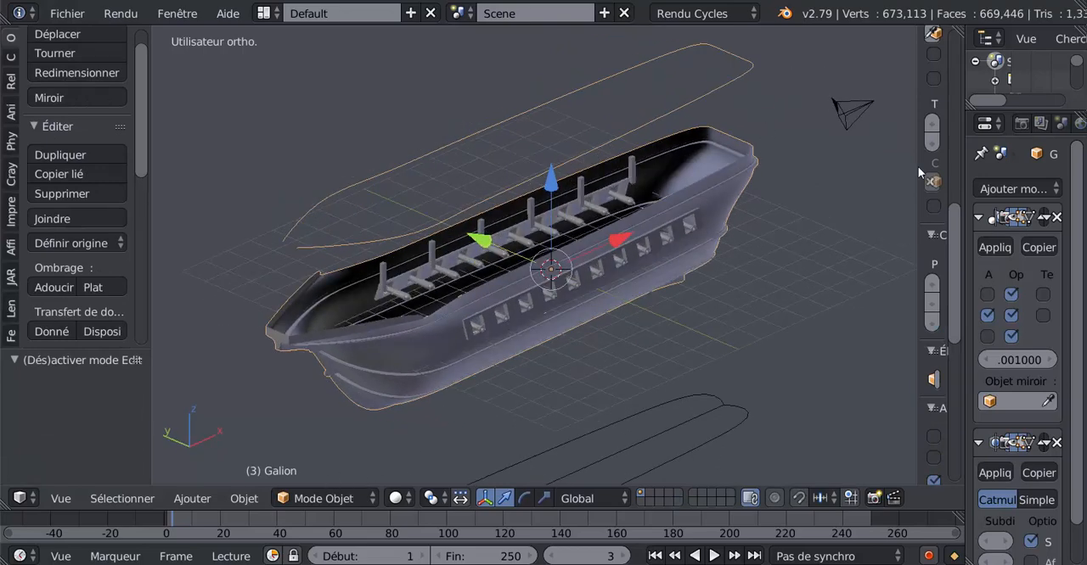
Widen the properties editor and separate the raised edge-loop copy from the hull mesh into its own object
{"action": "left_click_drag", "start_coordinate": [920, 270], "coordinate": [965, 268]}
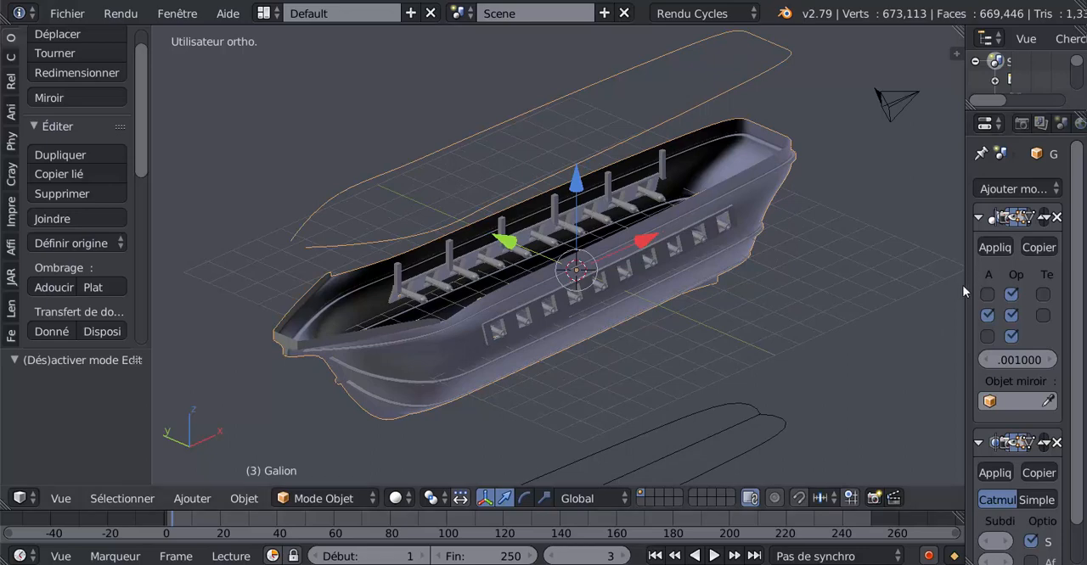
{"action": "left_click_drag", "start_coordinate": [965, 286], "coordinate": [791, 289]}
{"action": "key", "text": "Tab"}
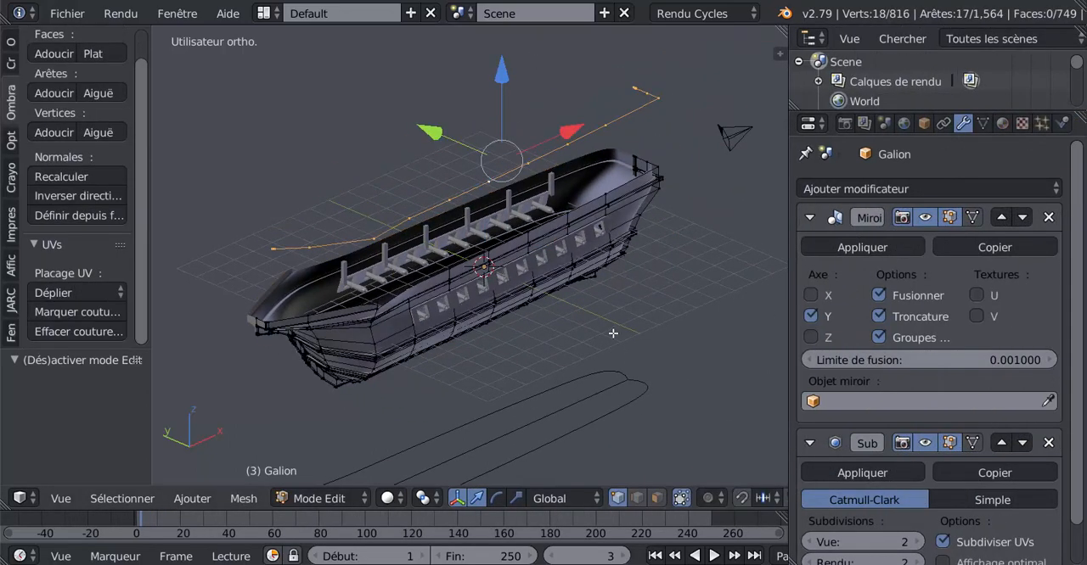
{"action": "middle_click_drag", "start_coordinate": [611, 327], "coordinate": [616, 317]}
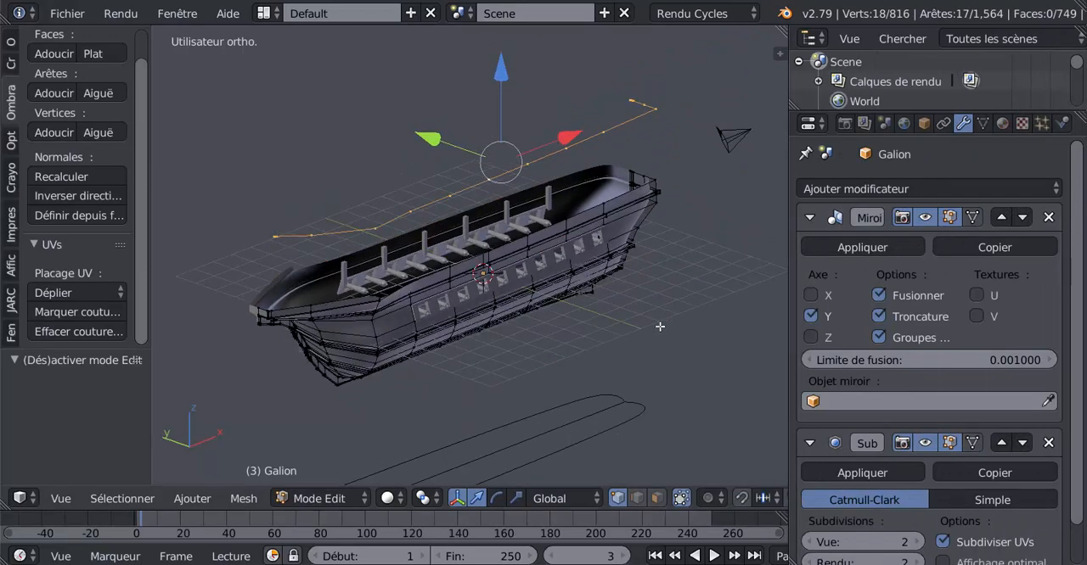
{"action": "key", "text": "p"}
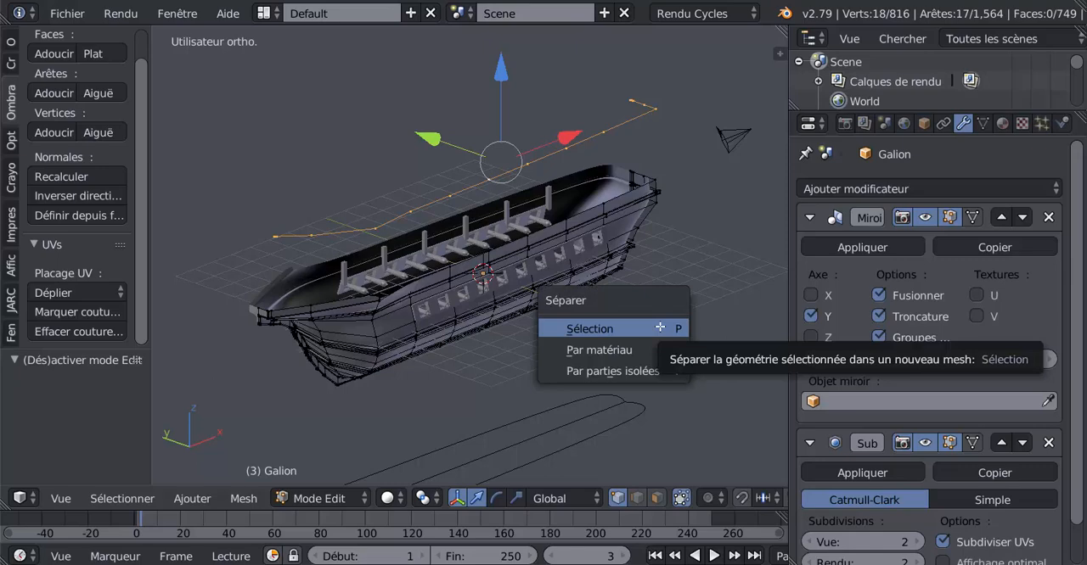
{"action": "left_click", "coordinate": [659, 328]}
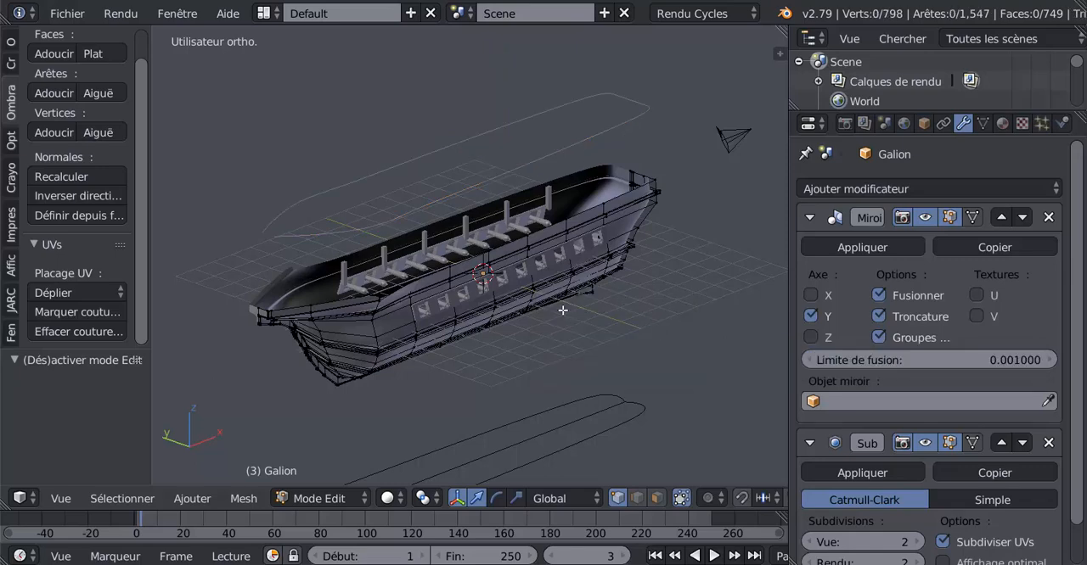
Return to Object Mode, select the separated outline above the hull, and apply its Mirror modifier
{"action": "key", "text": "Tab"}
{"action": "right_click", "coordinate": [482, 177]}
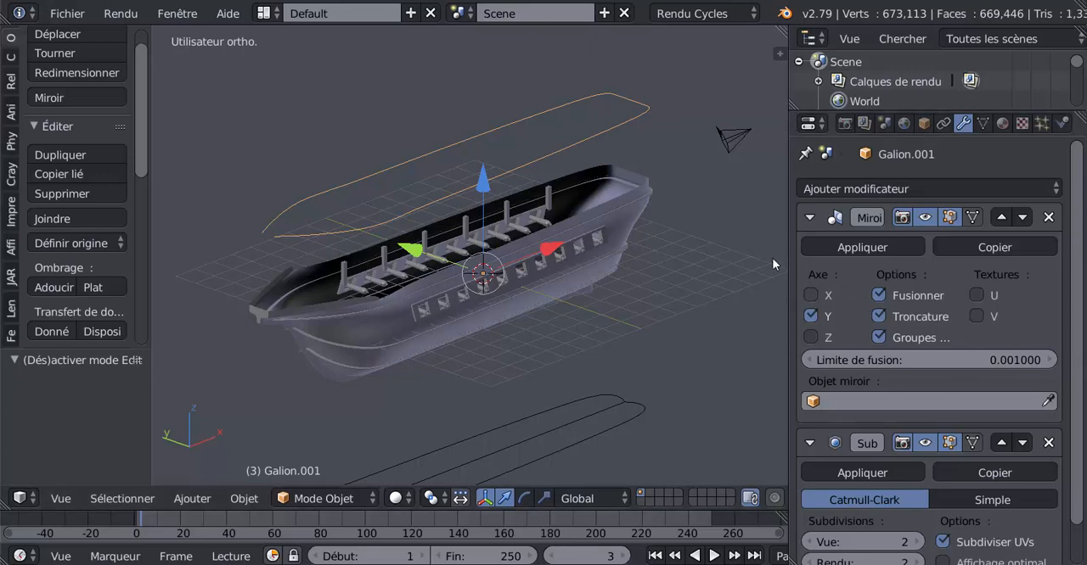
{"action": "left_click", "coordinate": [869, 246]}
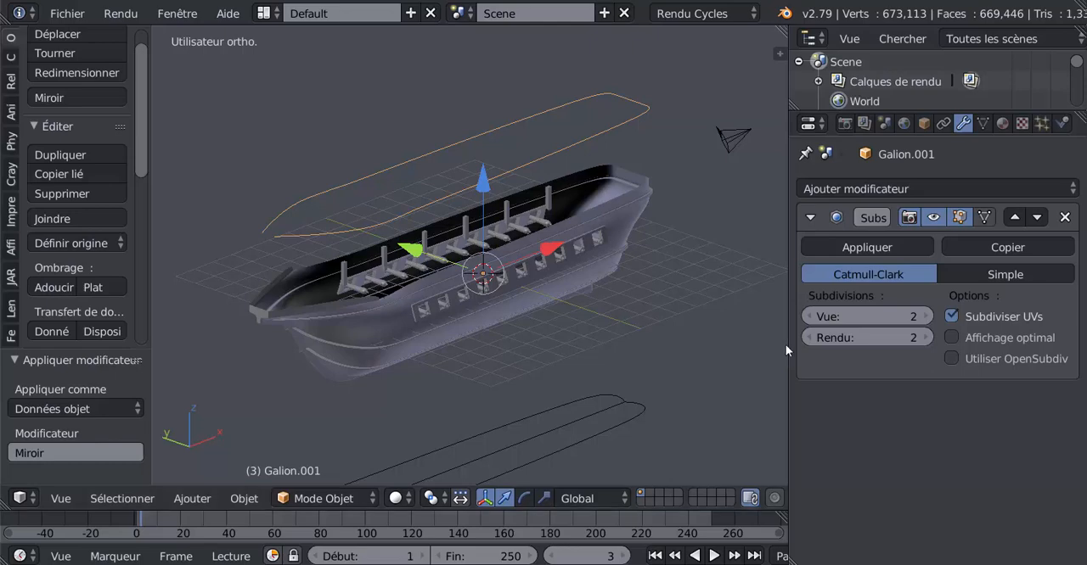
Narrow the properties editor, join the outline's two open end vertices at the bow with an edge, and return to Object Mode
{"action": "key", "text": "Tab"}
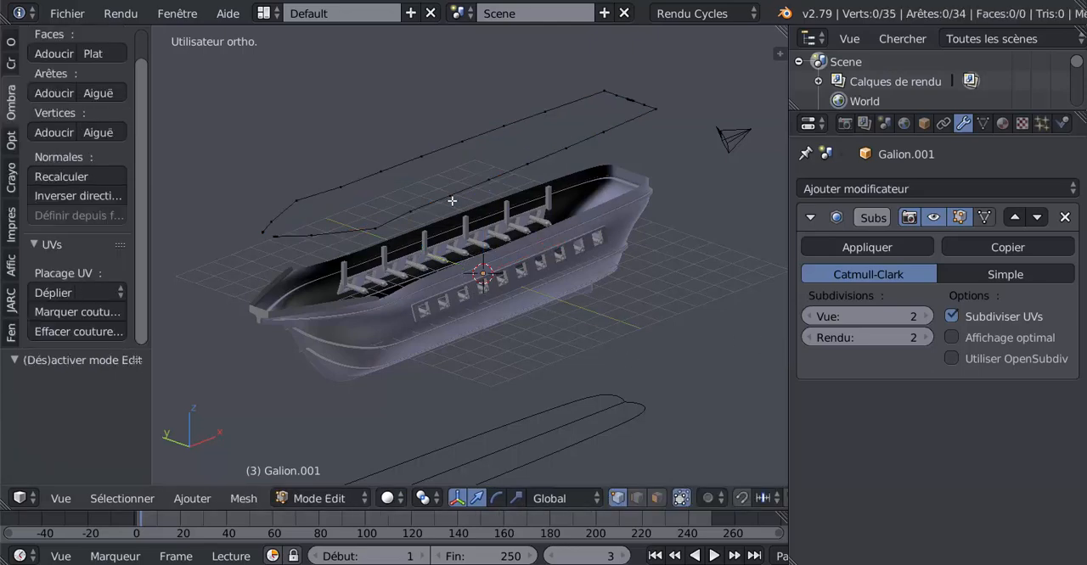
{"action": "middle_click_drag", "start_coordinate": [577, 306], "coordinate": [793, 381], "text": "shift"}
{"action": "scroll", "coordinate": [593, 312], "scroll_direction": "up", "scroll_amount": 1}
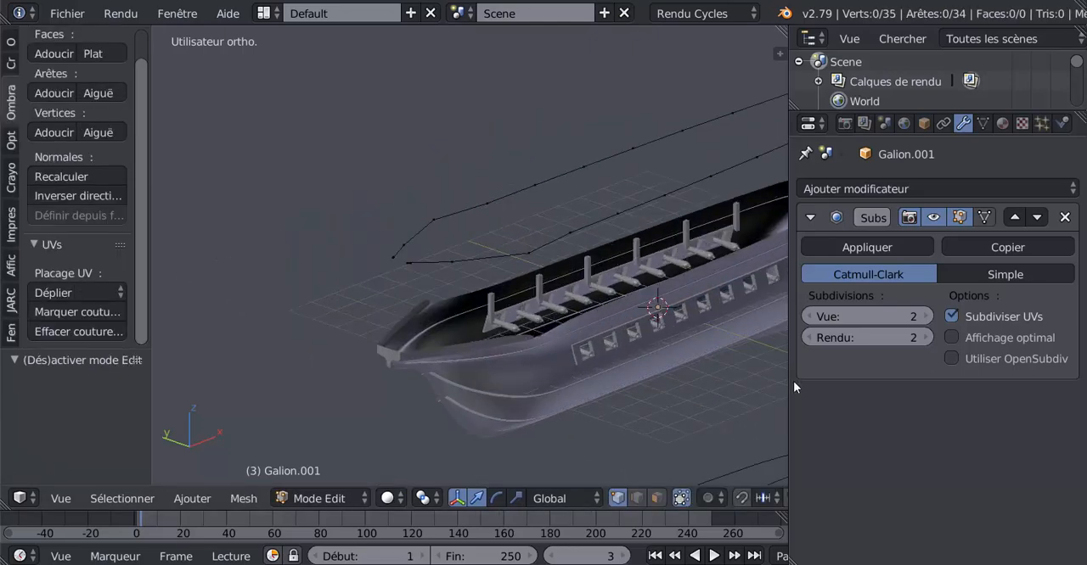
{"action": "left_click_drag", "start_coordinate": [789, 392], "coordinate": [895, 386]}
{"action": "middle_click_drag", "start_coordinate": [679, 318], "coordinate": [620, 318], "text": "shift"}
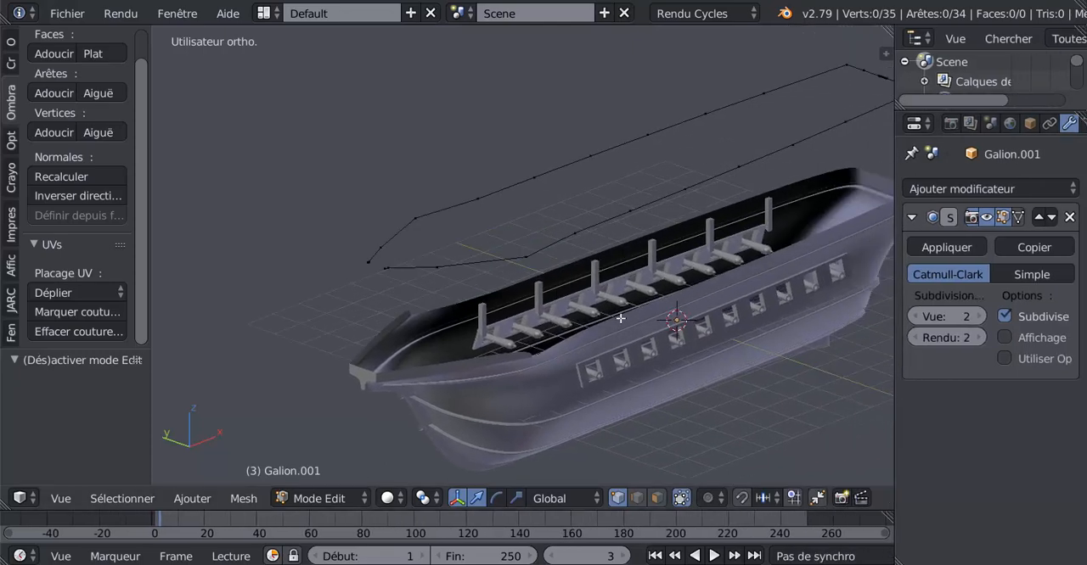
{"action": "scroll", "coordinate": [484, 319], "scroll_direction": "up", "scroll_amount": 3}
{"action": "middle_click_drag", "start_coordinate": [463, 319], "coordinate": [553, 312], "text": "shift"}
{"action": "scroll", "coordinate": [515, 311], "scroll_direction": "up", "scroll_amount": 2}
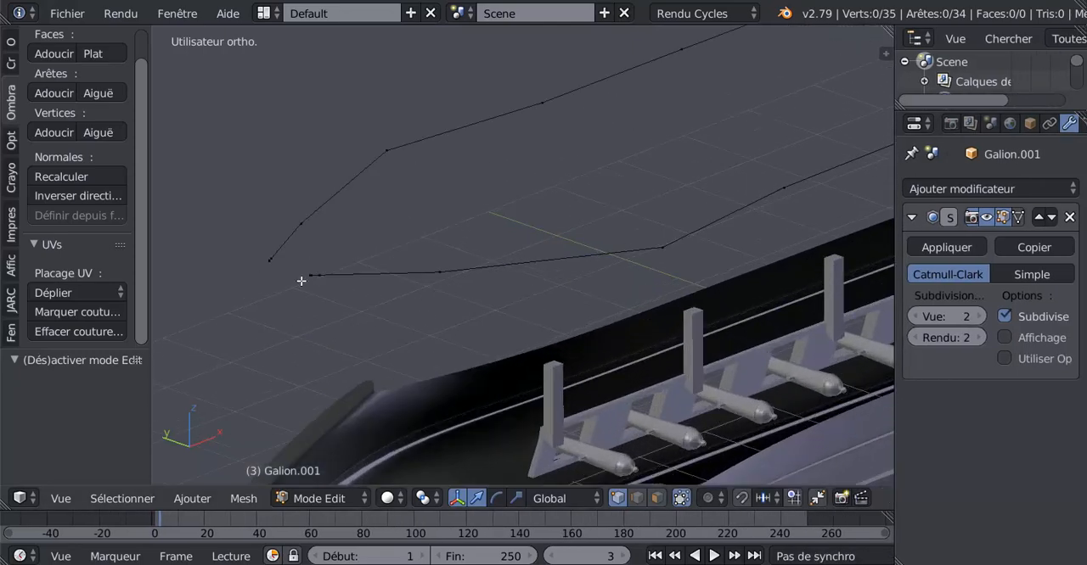
{"action": "middle_click_drag", "start_coordinate": [353, 303], "coordinate": [374, 303]}
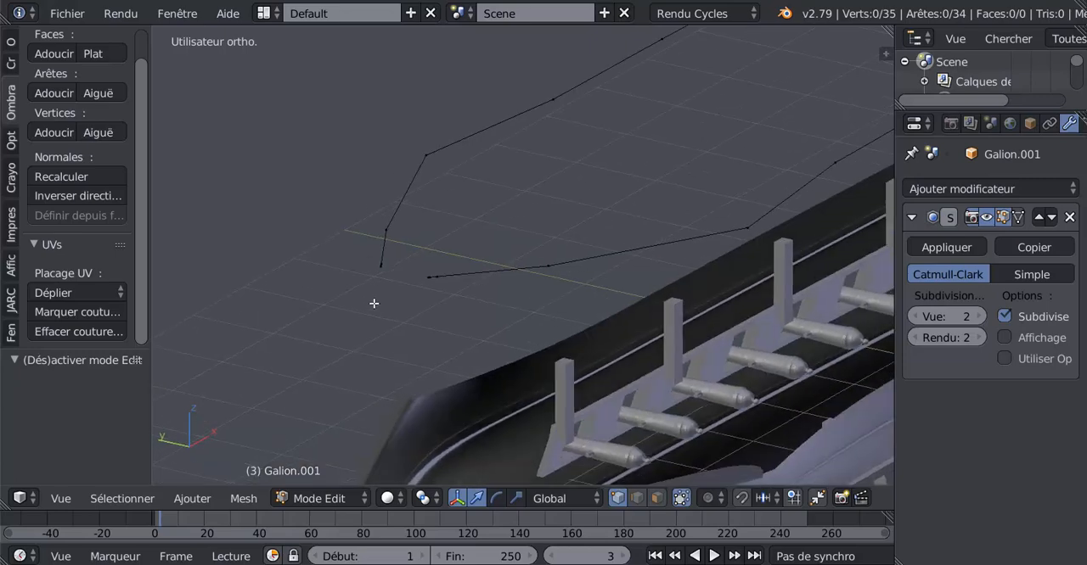
{"action": "right_click", "coordinate": [428, 277]}
{"action": "right_click", "coordinate": [379, 266], "text": "shift"}
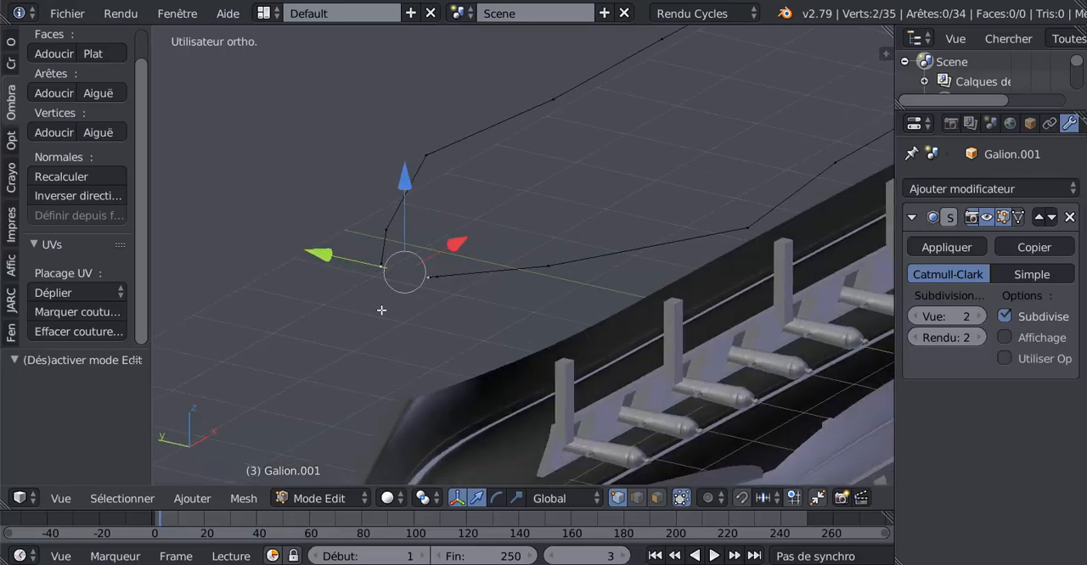
{"action": "key", "text": "f"}
{"action": "middle_click_drag", "start_coordinate": [382, 308], "coordinate": [381, 311]}
{"action": "scroll", "coordinate": [381, 311], "scroll_direction": "down", "scroll_amount": 4}
{"action": "key", "text": "Tab"}
{"action": "scroll", "coordinate": [404, 309], "scroll_direction": "down", "scroll_amount": 4}
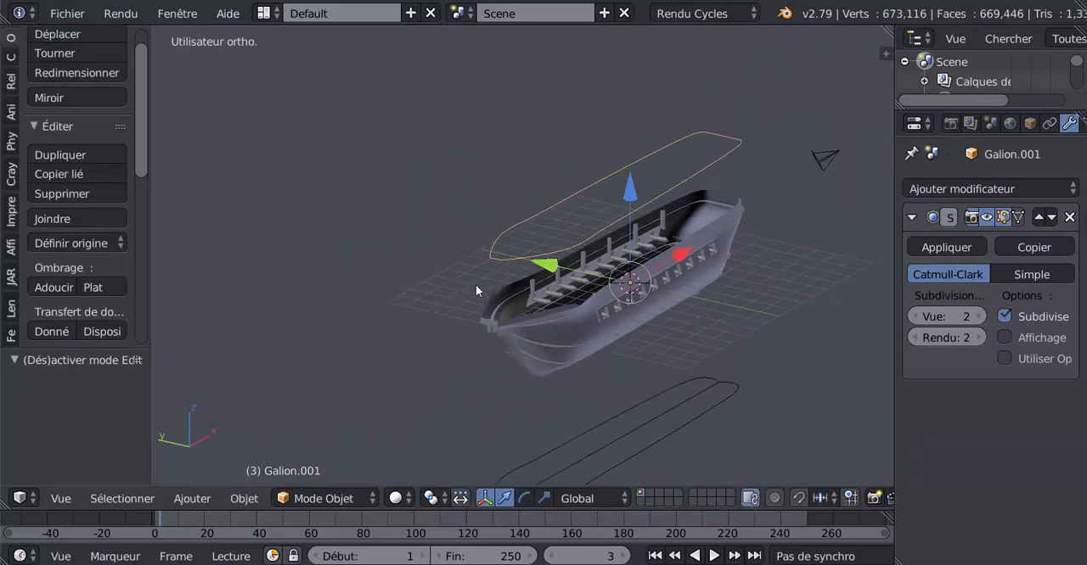
Examine the closed outline above the hull from the side and around the bow
{"action": "middle_click_drag", "start_coordinate": [477, 286], "coordinate": [581, 293]}
{"action": "scroll", "coordinate": [306, 282], "scroll_direction": "up", "scroll_amount": 4}
{"action": "middle_click_drag", "start_coordinate": [389, 290], "coordinate": [410, 290]}
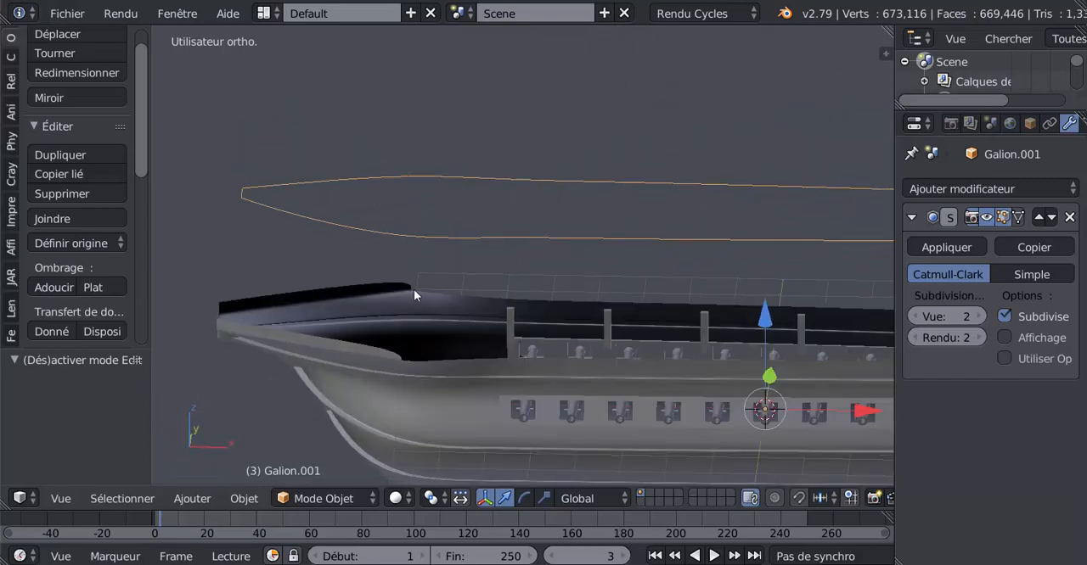
{"action": "scroll", "coordinate": [536, 286], "scroll_direction": "down", "scroll_amount": 4}
{"action": "scroll", "coordinate": [568, 285], "scroll_direction": "up", "scroll_amount": 4}
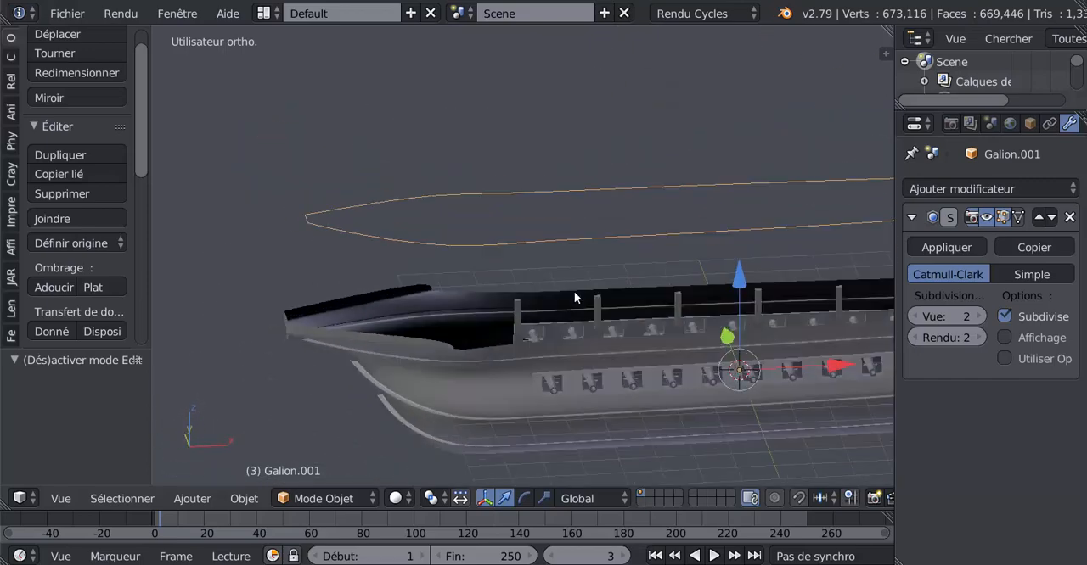
{"action": "middle_click_drag", "start_coordinate": [574, 291], "coordinate": [619, 300]}
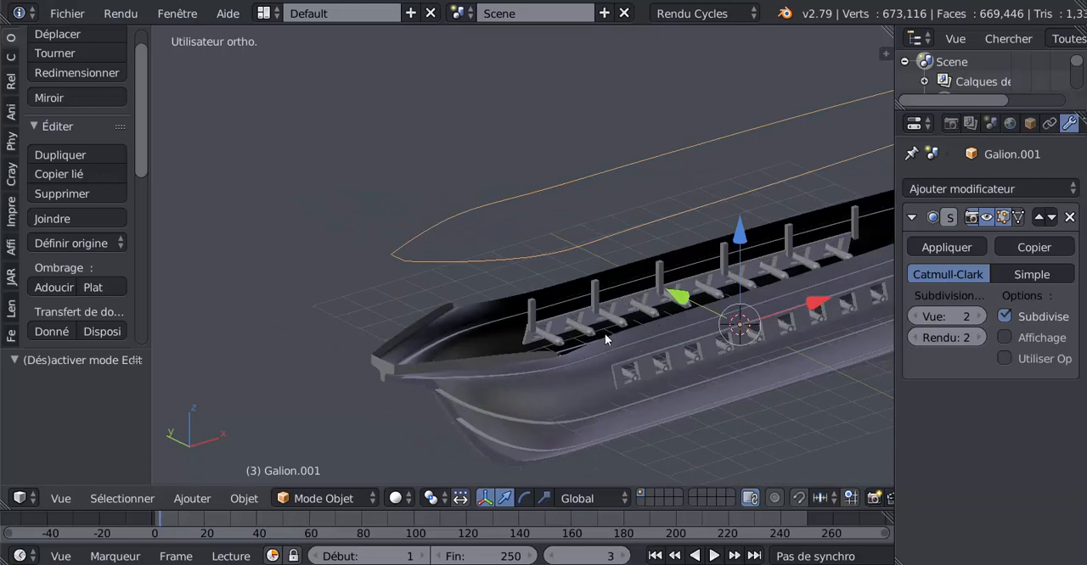
{"action": "middle_click_drag", "start_coordinate": [606, 339], "coordinate": [540, 318]}
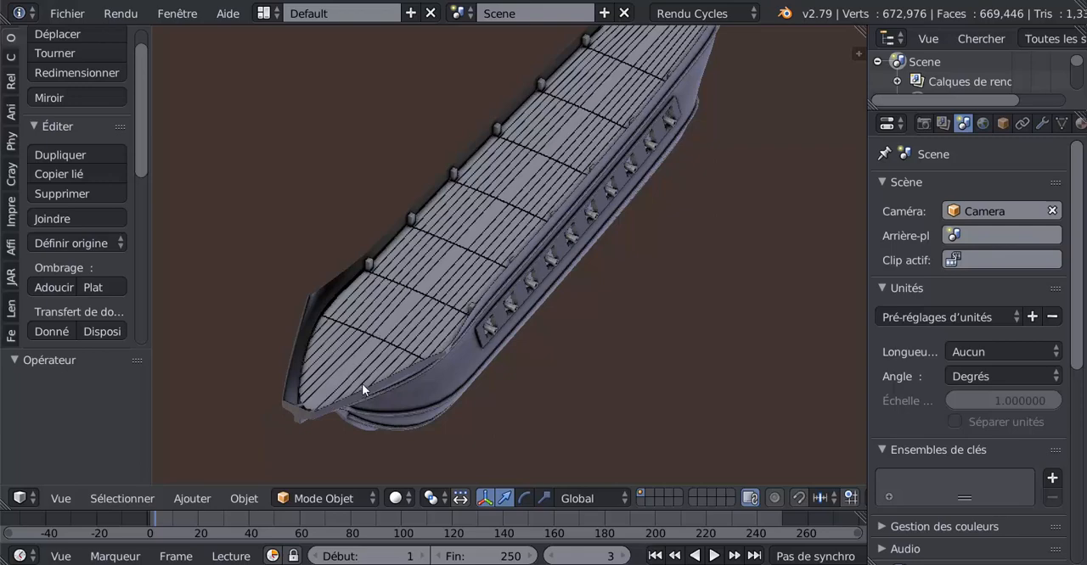
Examine the planked deck and bow of the galleon in the second Blender window, and switch back to the working file
{"action": "scroll", "coordinate": [380, 369], "scroll_direction": "up", "scroll_amount": 3}
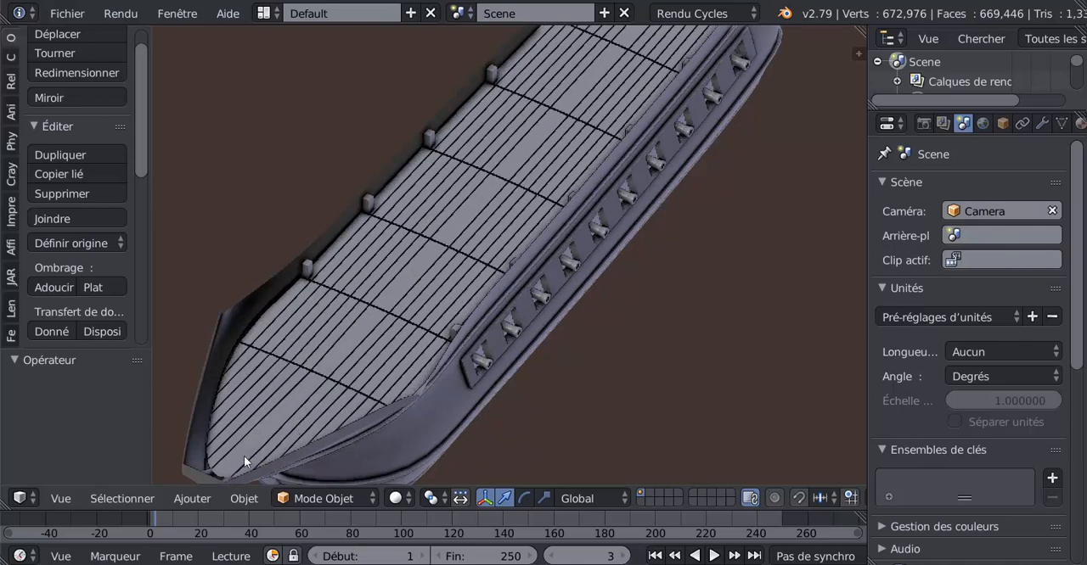
{"action": "scroll", "coordinate": [578, 345], "scroll_direction": "down", "scroll_amount": 5}
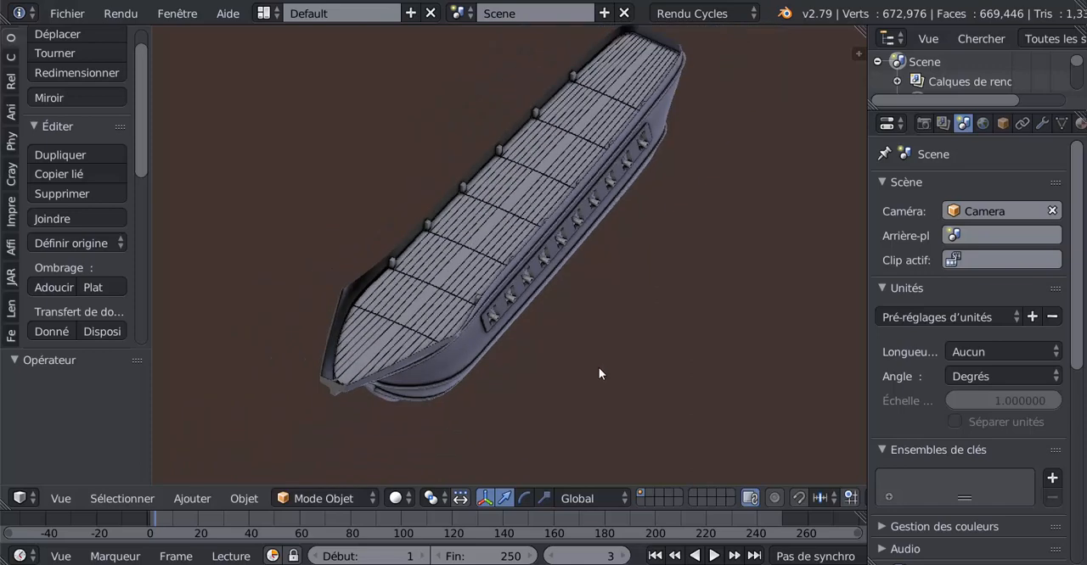
{"action": "middle_click_drag", "start_coordinate": [599, 371], "coordinate": [623, 337]}
{"action": "scroll", "coordinate": [621, 339], "scroll_direction": "down", "scroll_amount": 1}
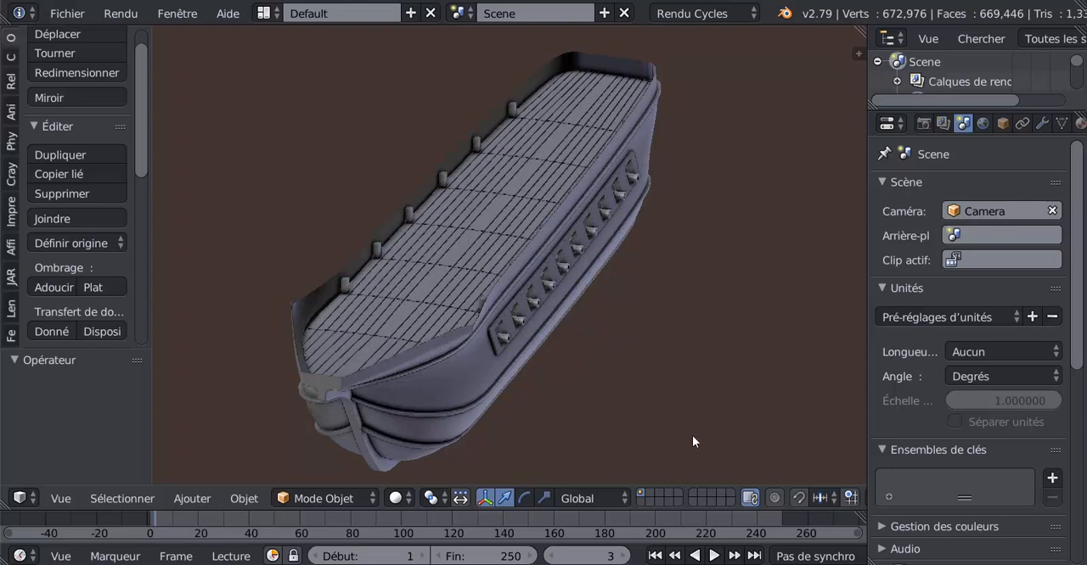
{"action": "mouse_move", "coordinate": [883, 564]}
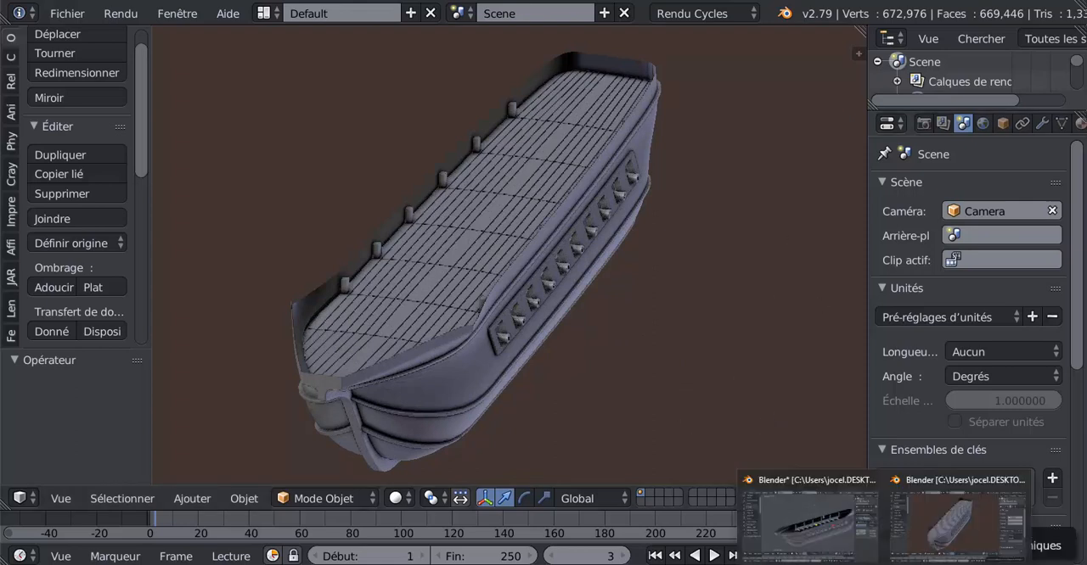
{"action": "left_click", "coordinate": [811, 522]}
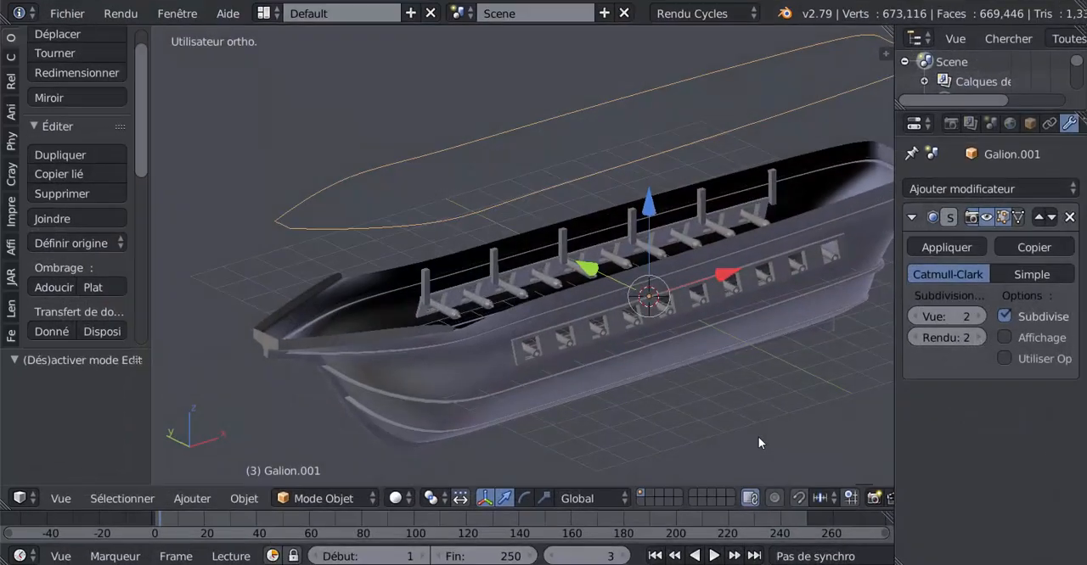
Select the unused outline below the hull, Galion.002, and hide it
{"action": "middle_click_drag", "start_coordinate": [745, 372], "coordinate": [643, 441]}
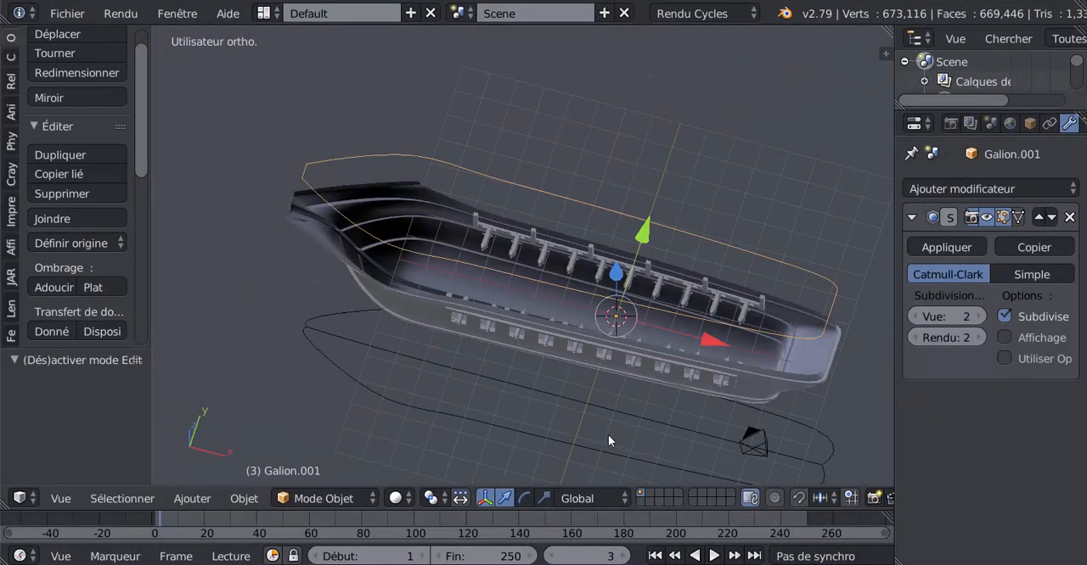
{"action": "right_click", "coordinate": [584, 443]}
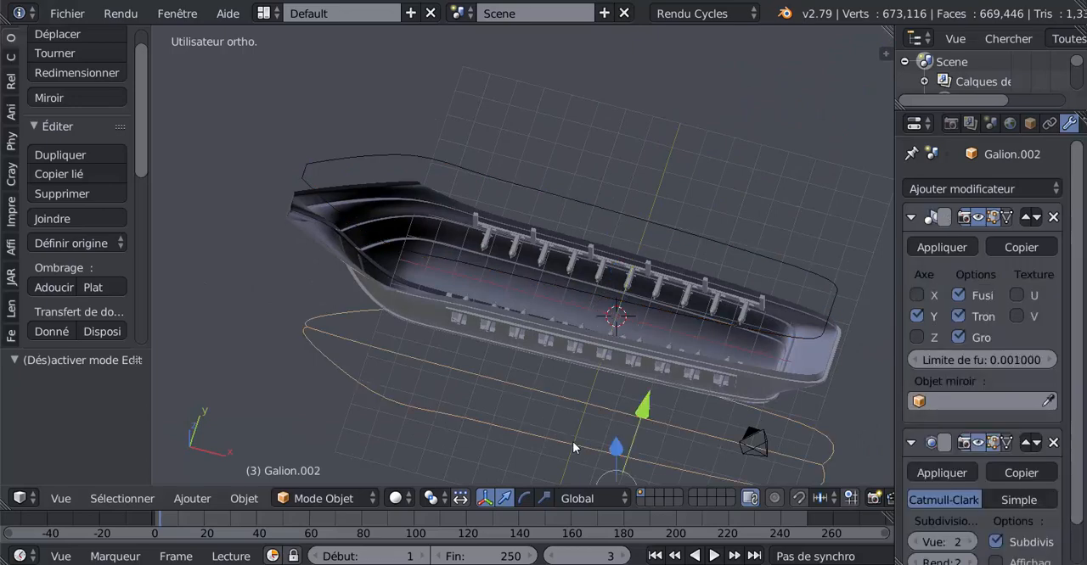
{"action": "key", "text": "h"}
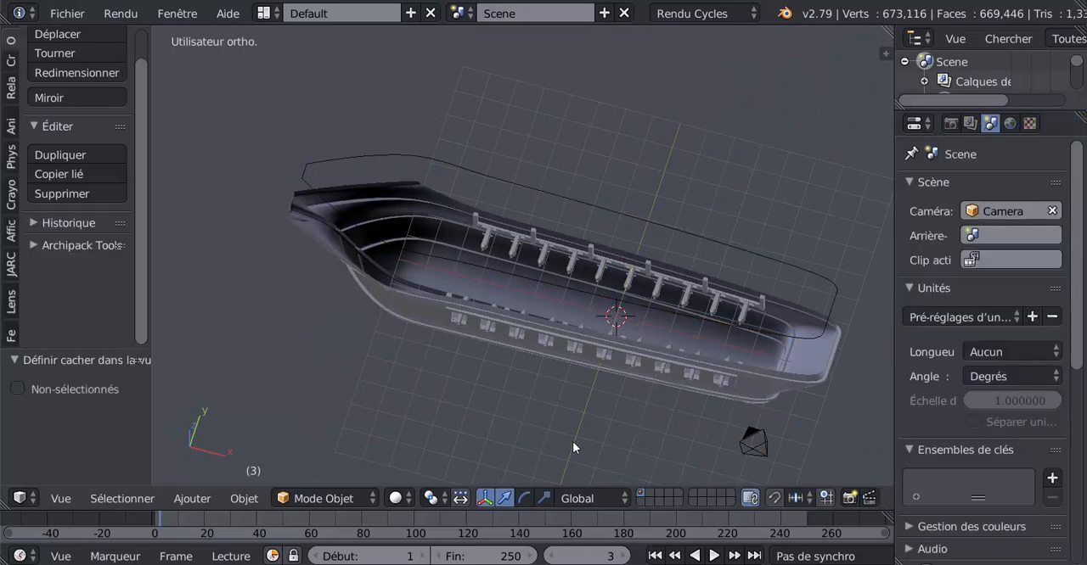
Select the outline above the hull and set its origin to its geometry
{"action": "right_click", "coordinate": [632, 331]}
{"action": "middle_click_drag", "start_coordinate": [579, 391], "coordinate": [512, 342]}
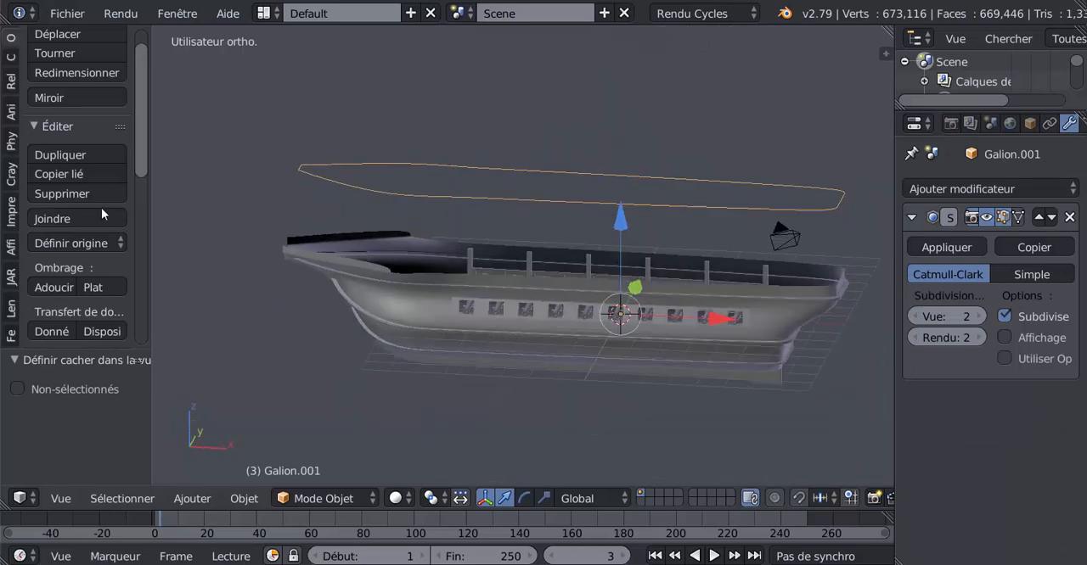
{"action": "left_click", "coordinate": [76, 244]}
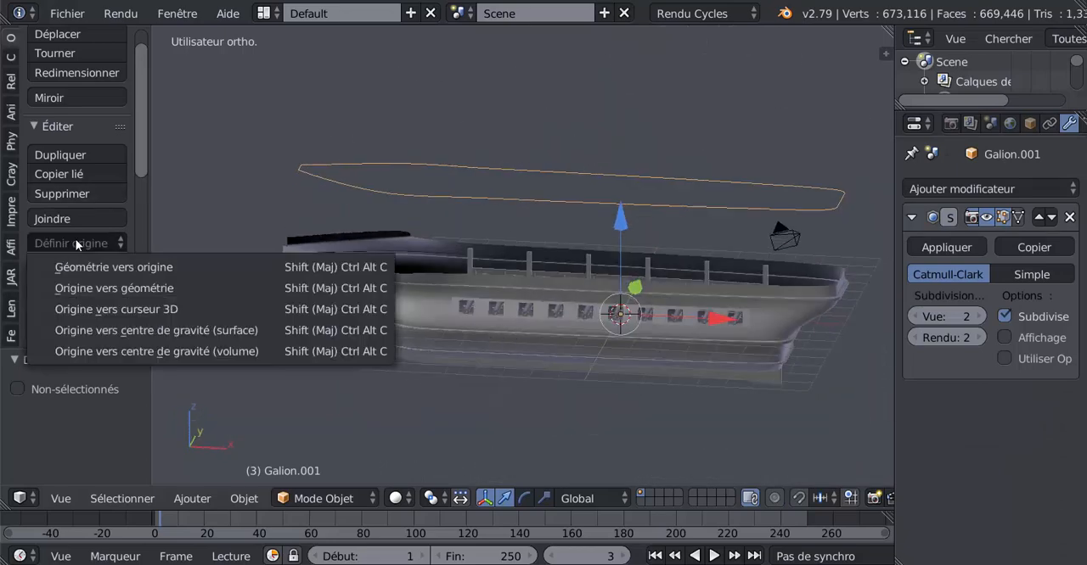
{"action": "left_click", "coordinate": [114, 289]}
{"action": "middle_click_drag", "start_coordinate": [699, 148], "coordinate": [663, 241]}
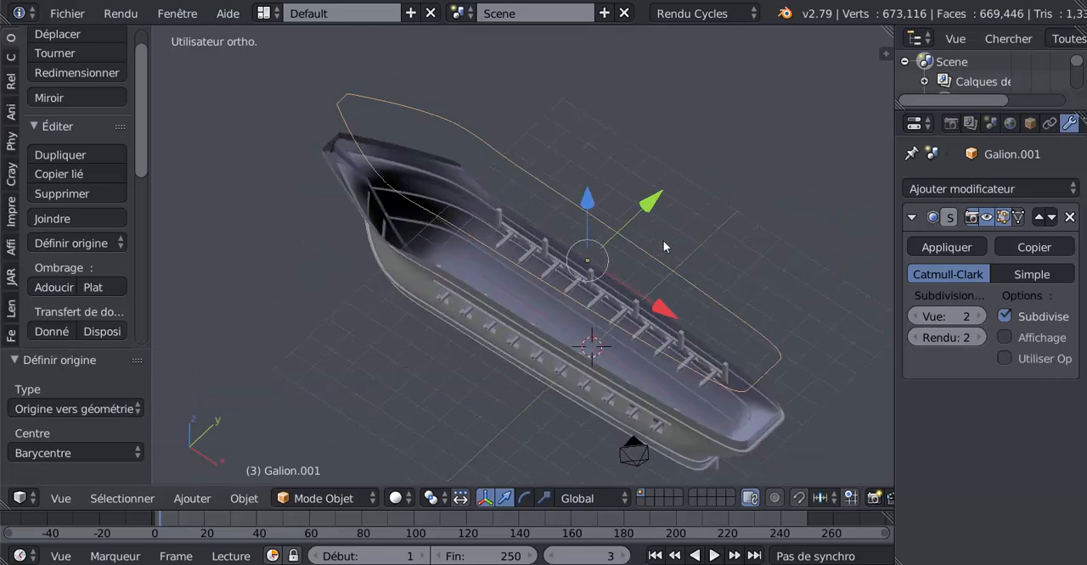
{"action": "middle_click_drag", "start_coordinate": [509, 365], "coordinate": [522, 389]}
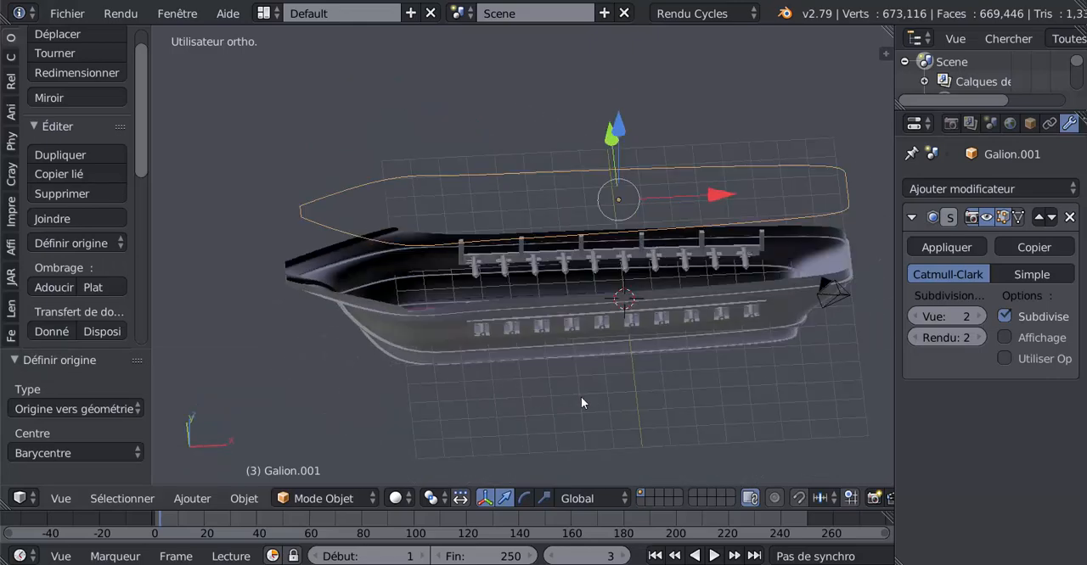
{"action": "middle_click_drag", "start_coordinate": [602, 400], "coordinate": [582, 410]}
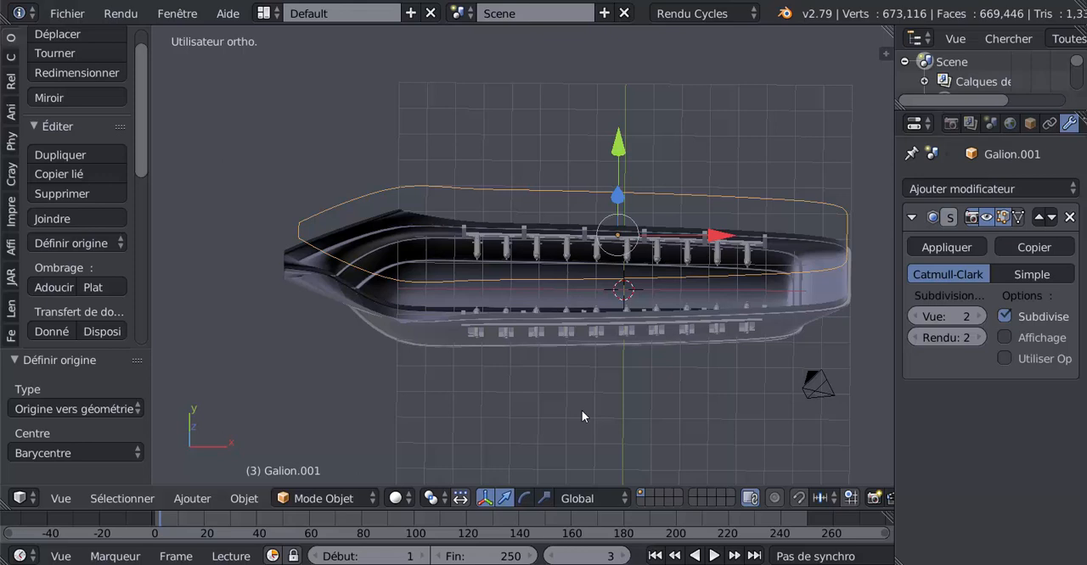
{"action": "key", "text": "shift+d"}
{"action": "right_click", "coordinate": [581, 411]}
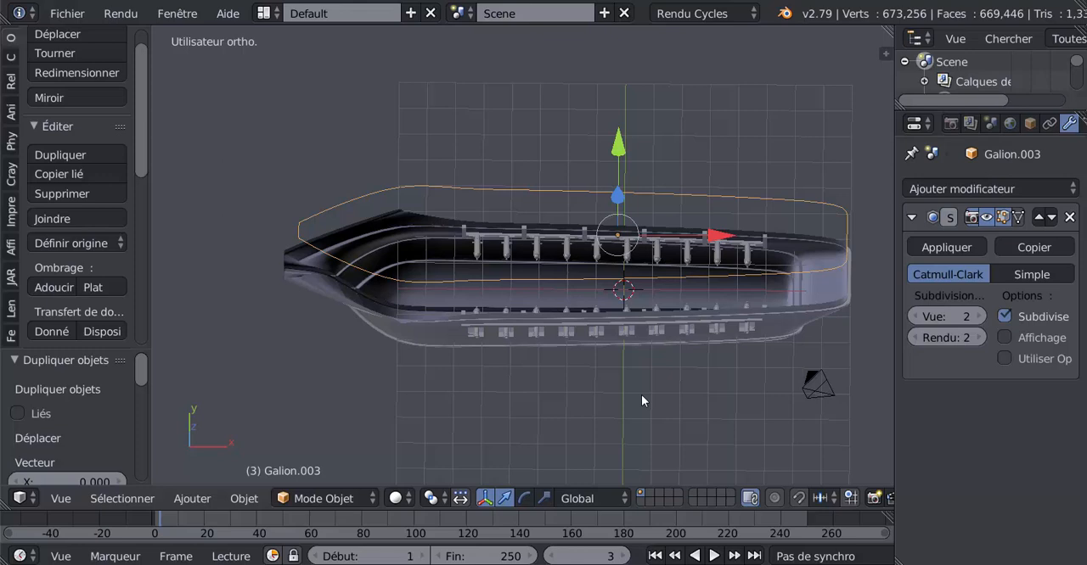
{"action": "key", "text": "ctrl+z"}
Snap the 3D cursor to the scene centre and snap the outline to the cursor with offset
{"action": "key", "text": "shift+s"}
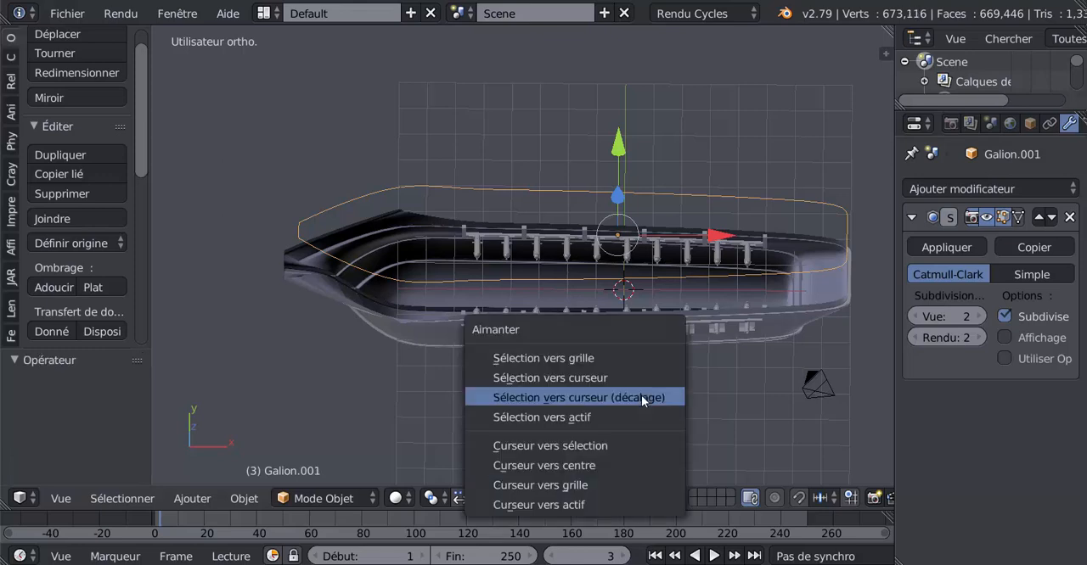
{"action": "left_click", "coordinate": [592, 466]}
{"action": "key", "text": "shift+s"}
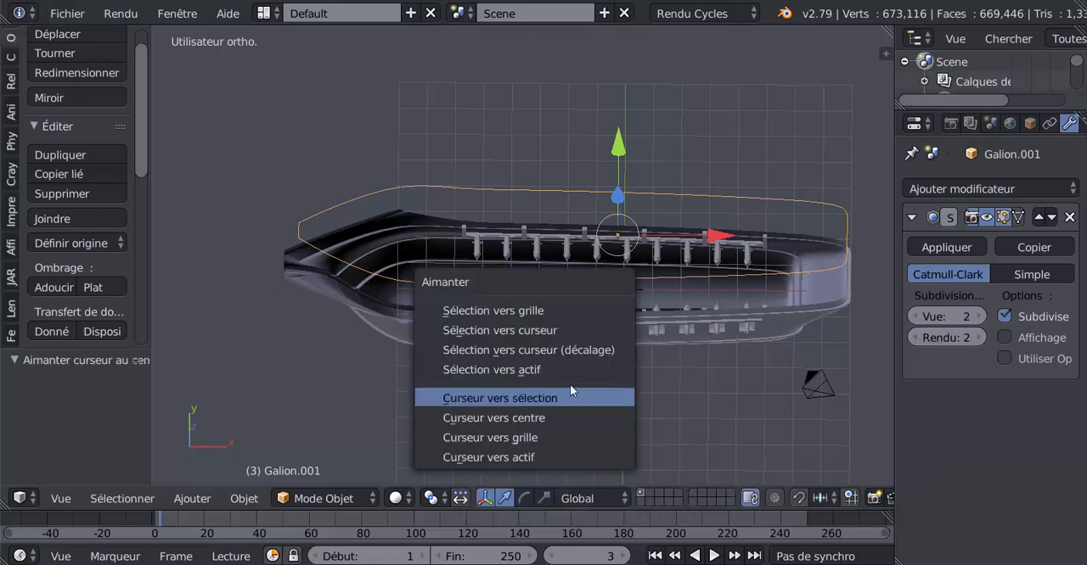
{"action": "left_click", "coordinate": [563, 350]}
Raise the outline 4.926 units along Z so it sits above the hull
{"action": "middle_click_drag", "start_coordinate": [575, 384], "coordinate": [594, 255]}
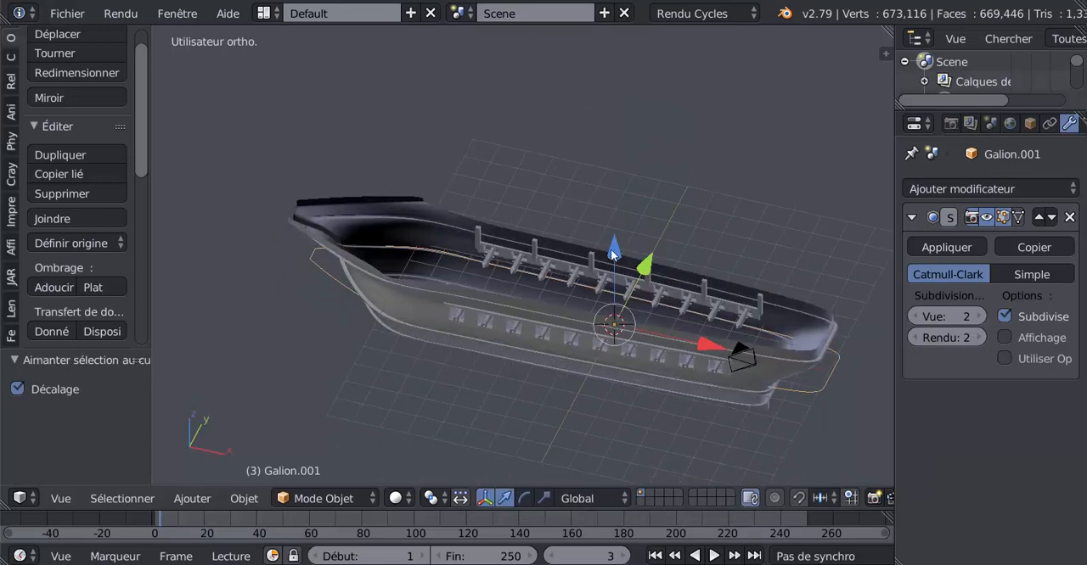
{"action": "key", "text": "g"}
{"action": "key", "text": "z"}
{"action": "left_click", "coordinate": [612, 137]}
{"action": "middle_click_drag", "start_coordinate": [613, 136], "coordinate": [558, 366]}
{"action": "scroll", "coordinate": [558, 366], "scroll_direction": "up", "scroll_amount": 3}
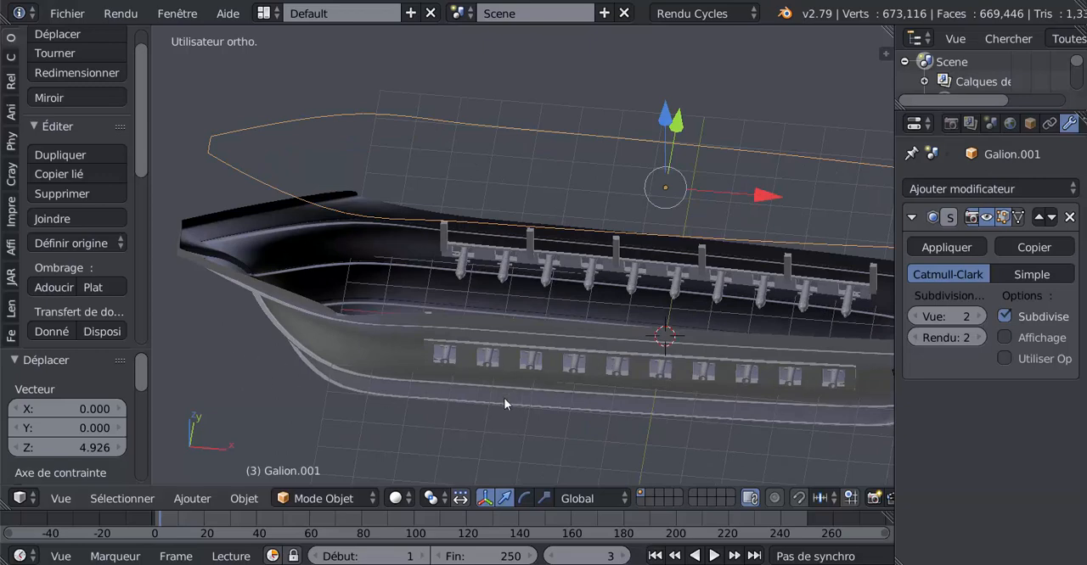
Hide the hull, the gun-port strips, the cannons and the upright posts
{"action": "right_click", "coordinate": [478, 421]}
{"action": "middle_click_drag", "start_coordinate": [479, 420], "coordinate": [608, 339]}
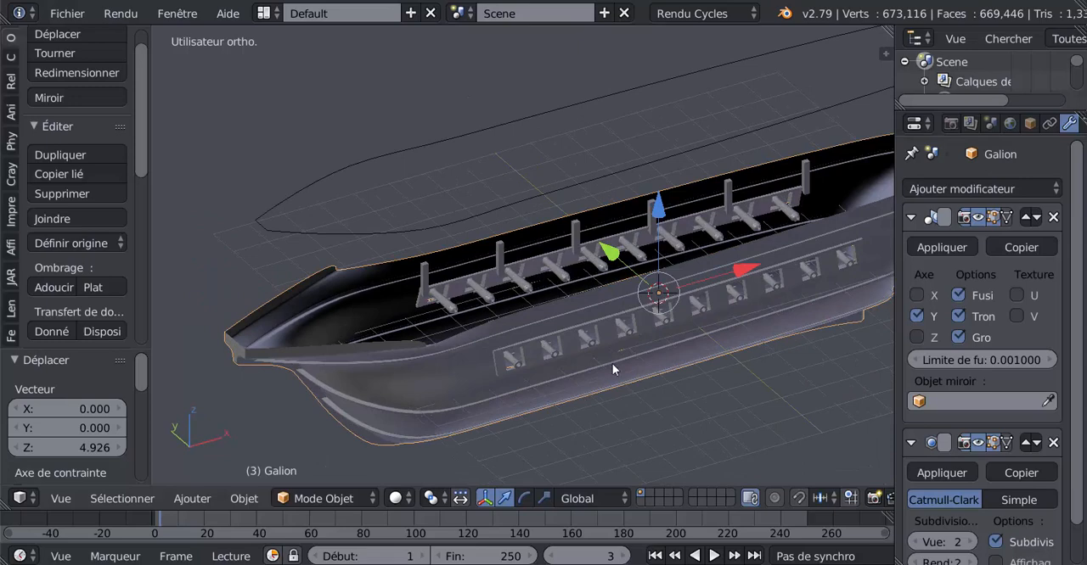
{"action": "key", "text": "h"}
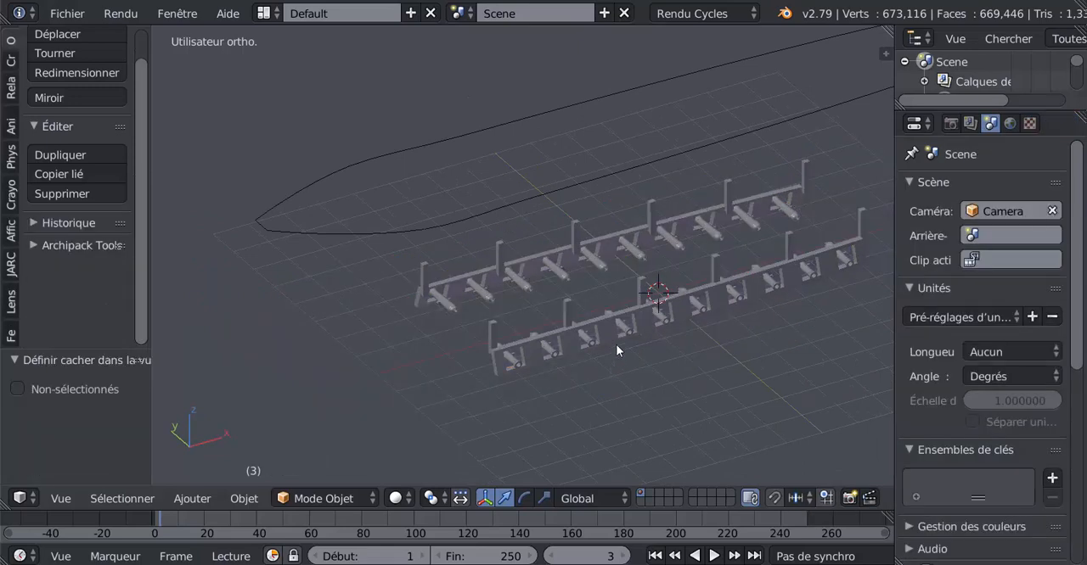
{"action": "right_click", "coordinate": [622, 339]}
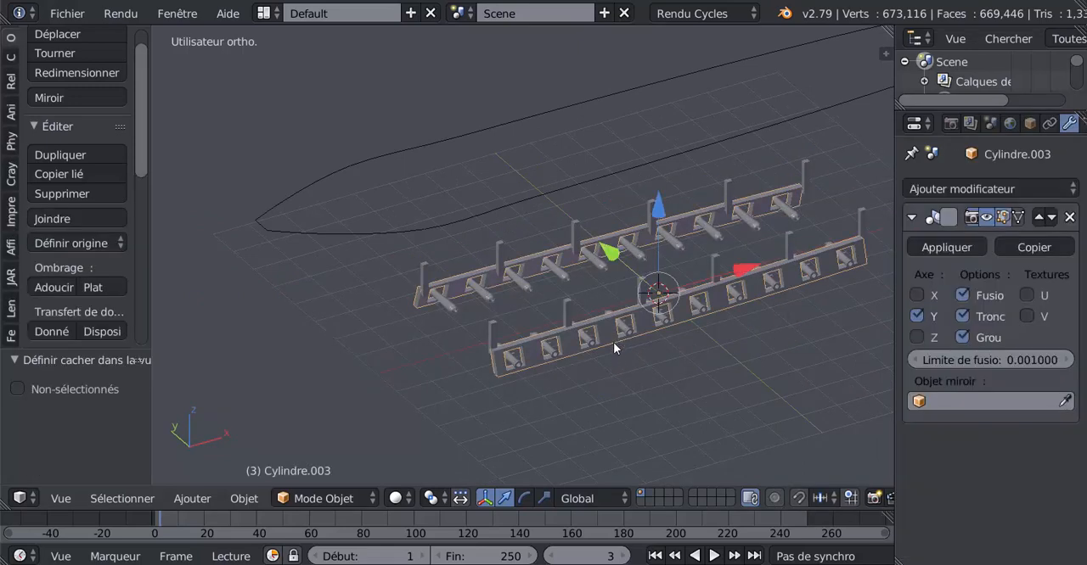
{"action": "key", "text": "h"}
{"action": "right_click", "coordinate": [620, 321]}
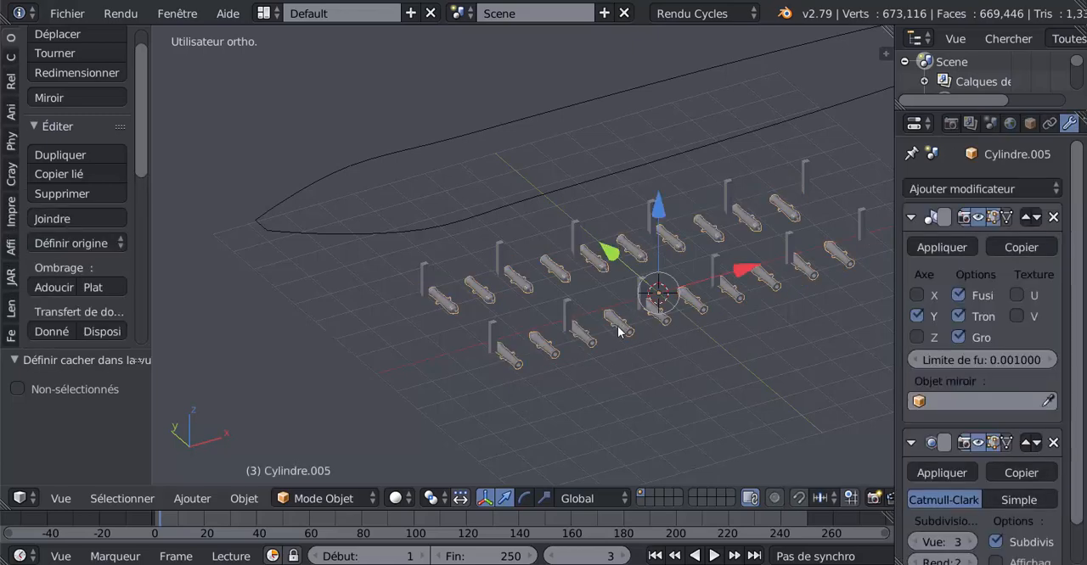
{"action": "key", "text": "h"}
{"action": "right_click", "coordinate": [642, 293]}
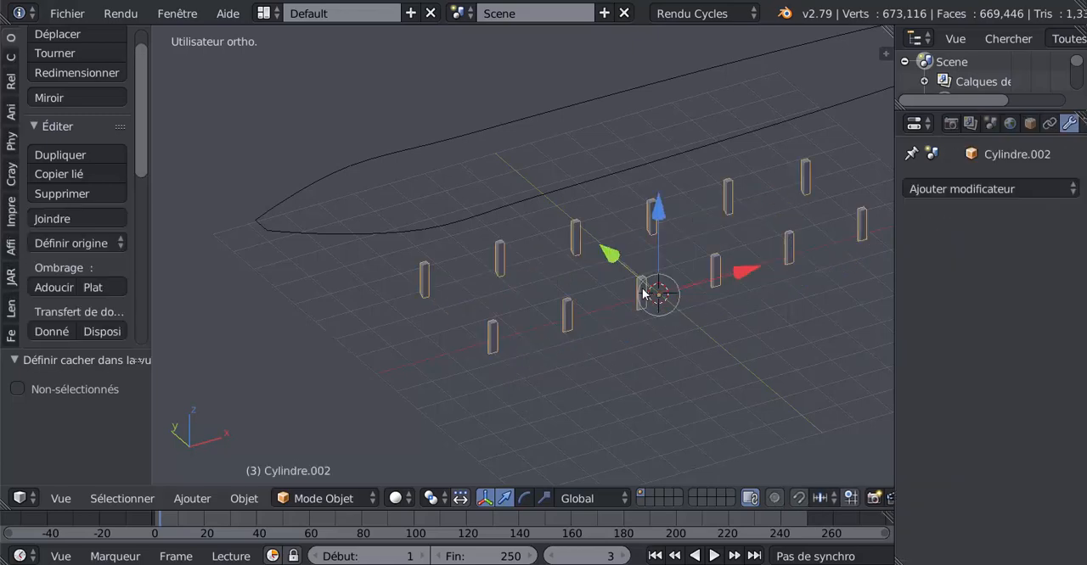
{"action": "key", "text": "h"}
Add a plane of radius 1.000 at the scene centre, working from the top view of the deck outline
{"action": "right_click", "coordinate": [597, 183]}
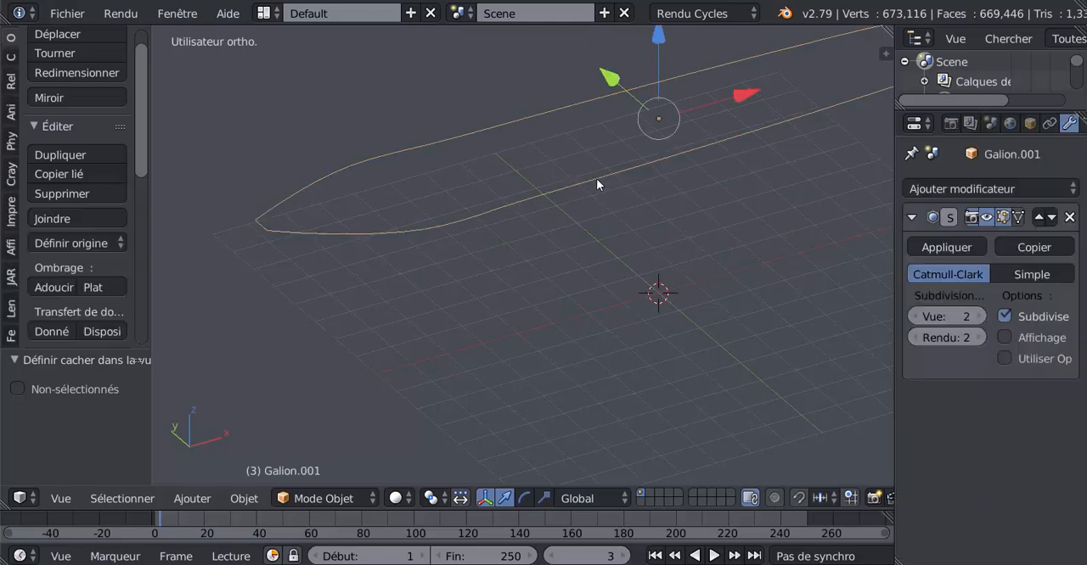
{"action": "scroll", "coordinate": [600, 300], "scroll_direction": "down", "scroll_amount": 3}
{"action": "middle_click_drag", "start_coordinate": [523, 399], "coordinate": [477, 482]}
{"action": "key", "text": "KP_7"}
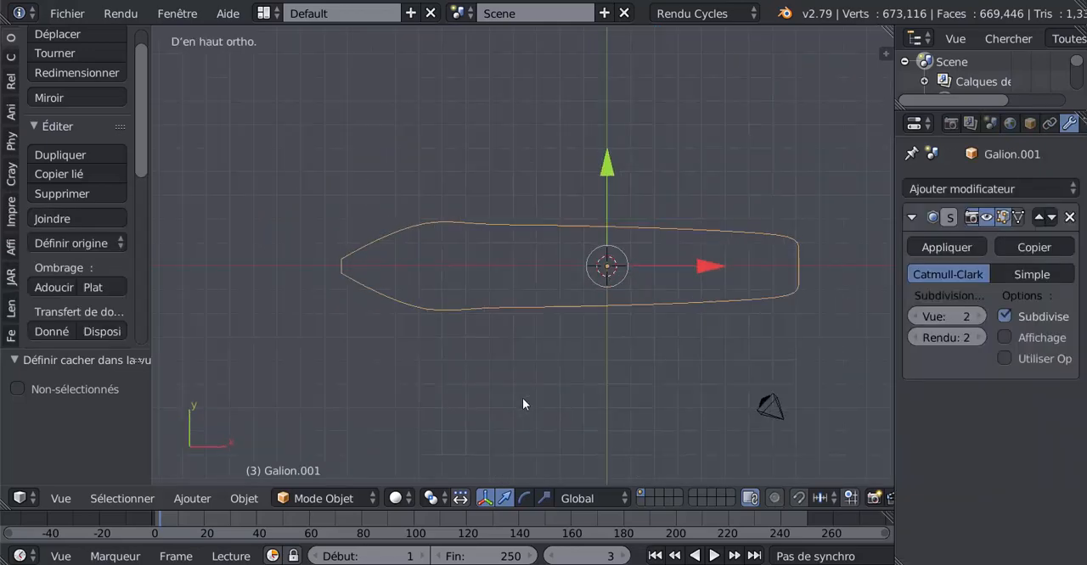
{"action": "left_click", "coordinate": [11, 56]}
{"action": "left_click", "coordinate": [65, 91]}
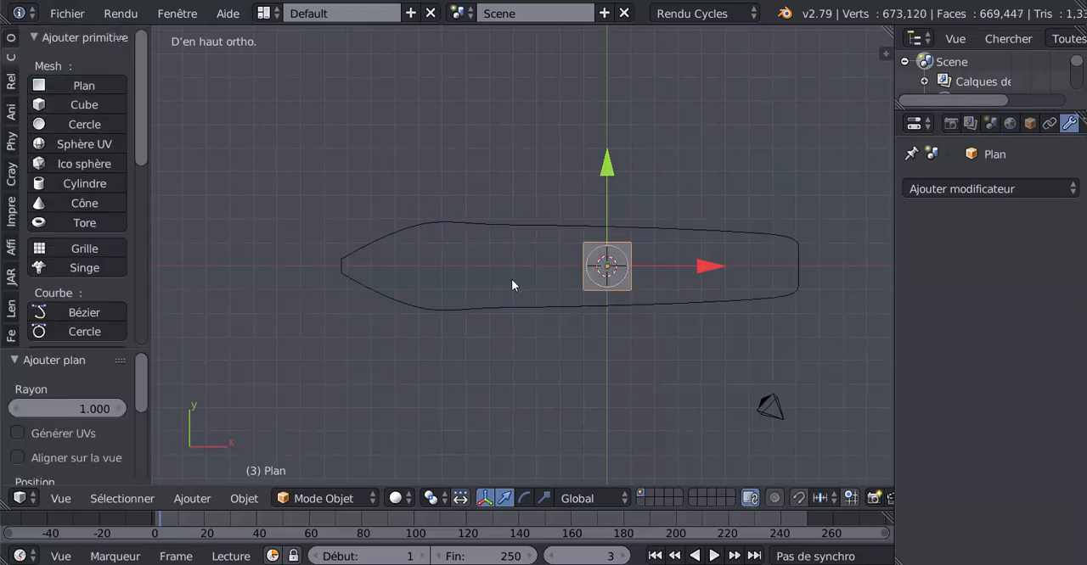
Scale the plane by 9.982 along X, move it -1.584 along X, and scale it by 2.564 along Y to cover the outline
{"action": "left_click", "coordinate": [543, 499]}
{"action": "left_click_drag", "start_coordinate": [712, 263], "coordinate": [853, 285]}
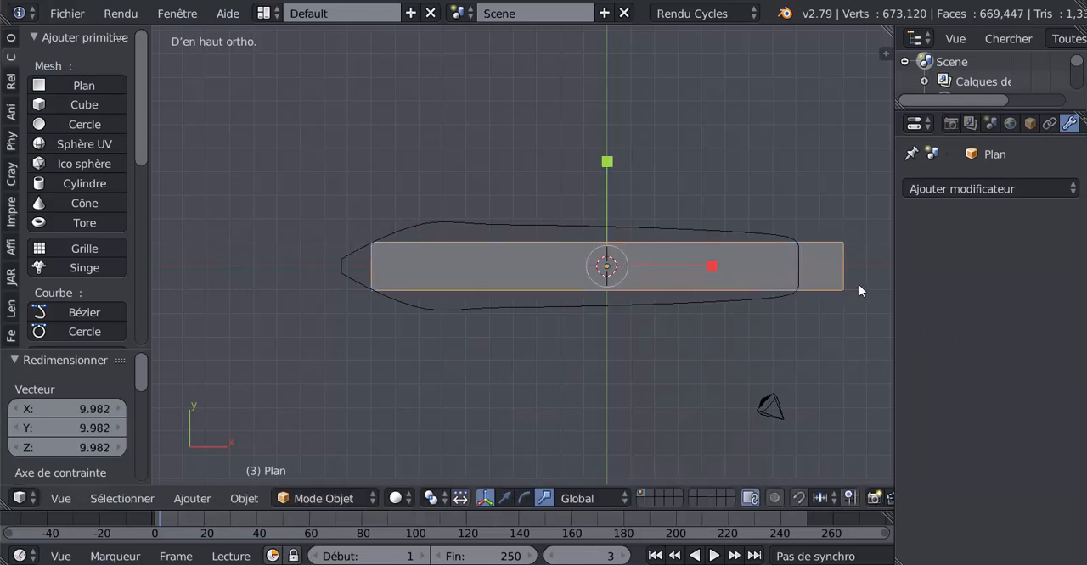
{"action": "left_click", "coordinate": [504, 499]}
{"action": "left_click", "coordinate": [706, 251]}
{"action": "left_click_drag", "start_coordinate": [708, 264], "coordinate": [667, 281]}
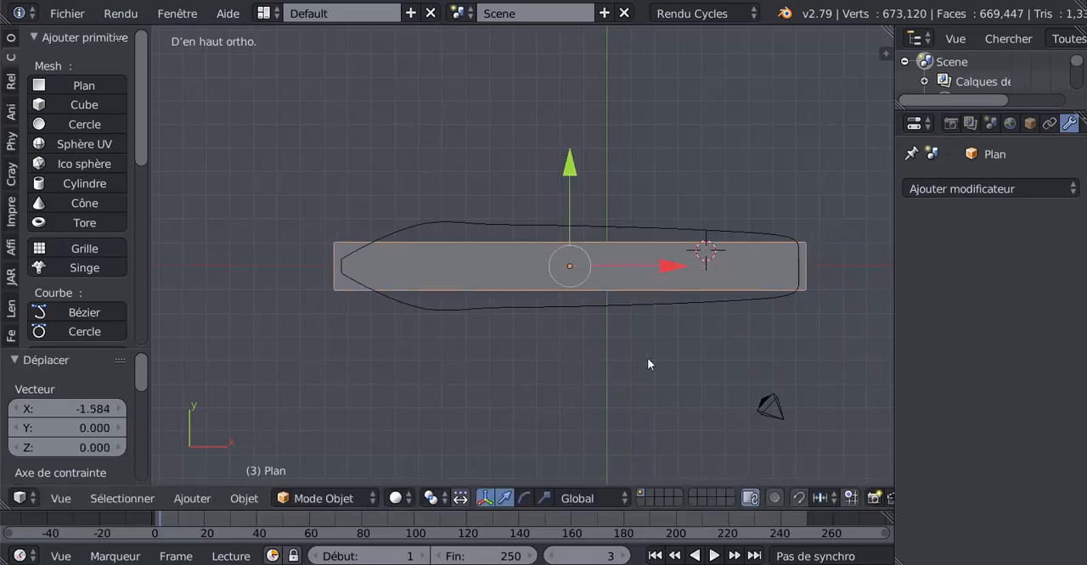
{"action": "left_click", "coordinate": [543, 498]}
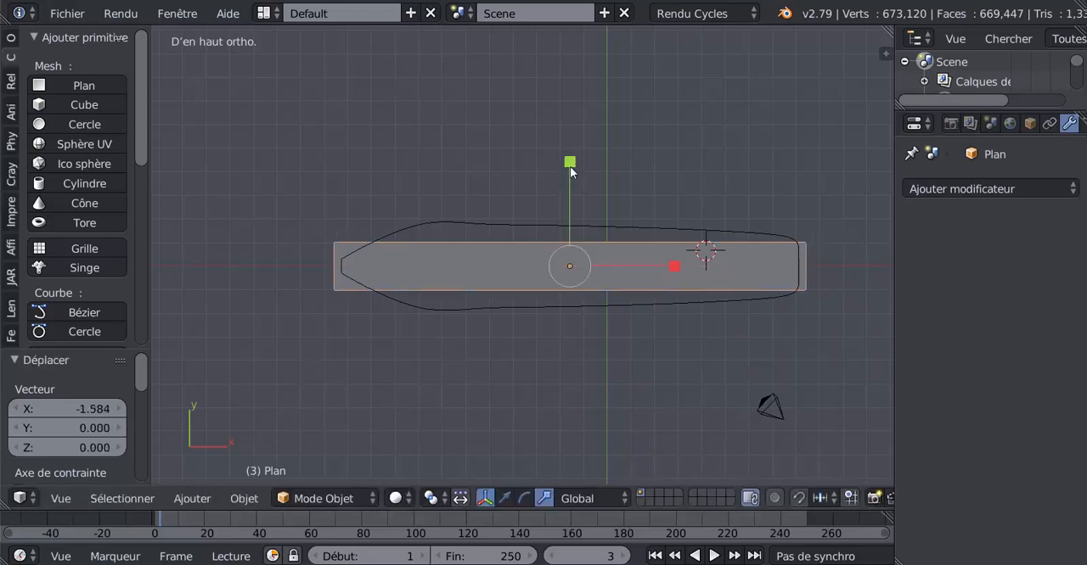
{"action": "left_click_drag", "start_coordinate": [569, 166], "coordinate": [596, 439]}
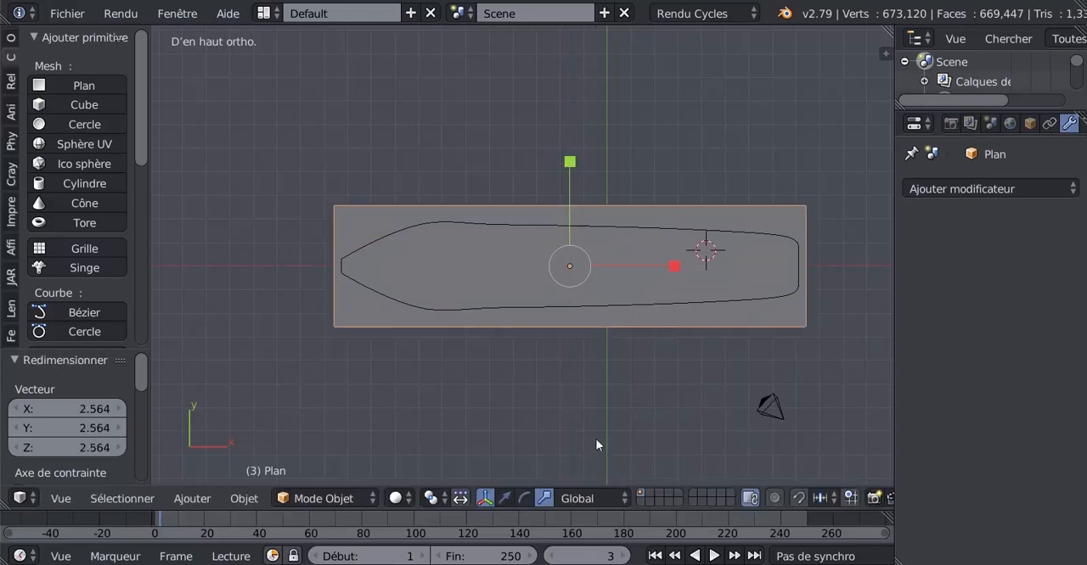
Open the plane for mesh editing and view it from one of its short ends
{"action": "key", "text": "Tab"}
{"action": "middle_click_drag", "start_coordinate": [648, 371], "coordinate": [499, 355]}
{"action": "middle_click_drag", "start_coordinate": [564, 369], "coordinate": [563, 405]}
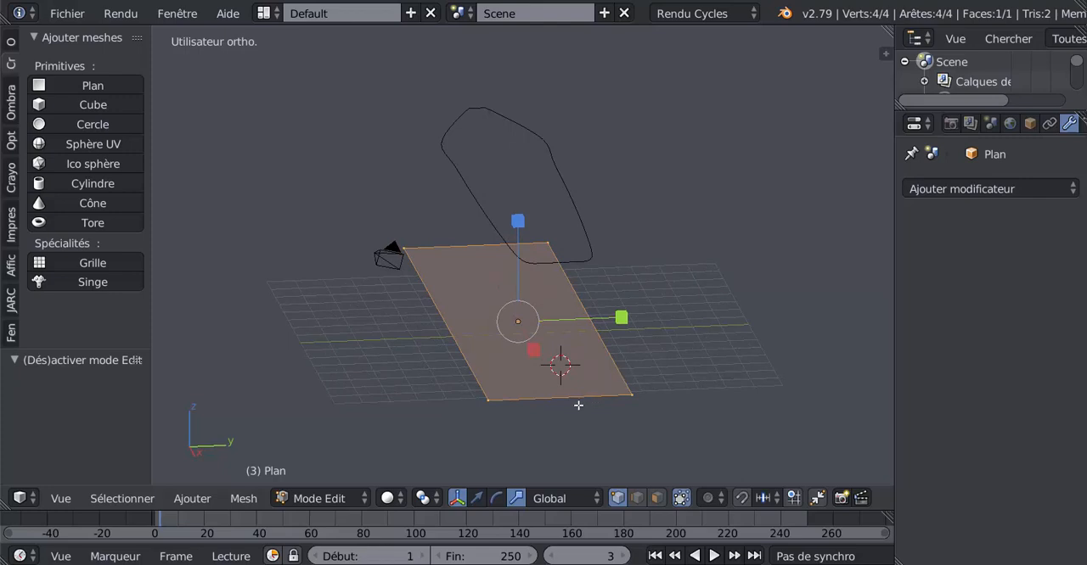
{"action": "middle_click_drag", "start_coordinate": [578, 405], "coordinate": [568, 401]}
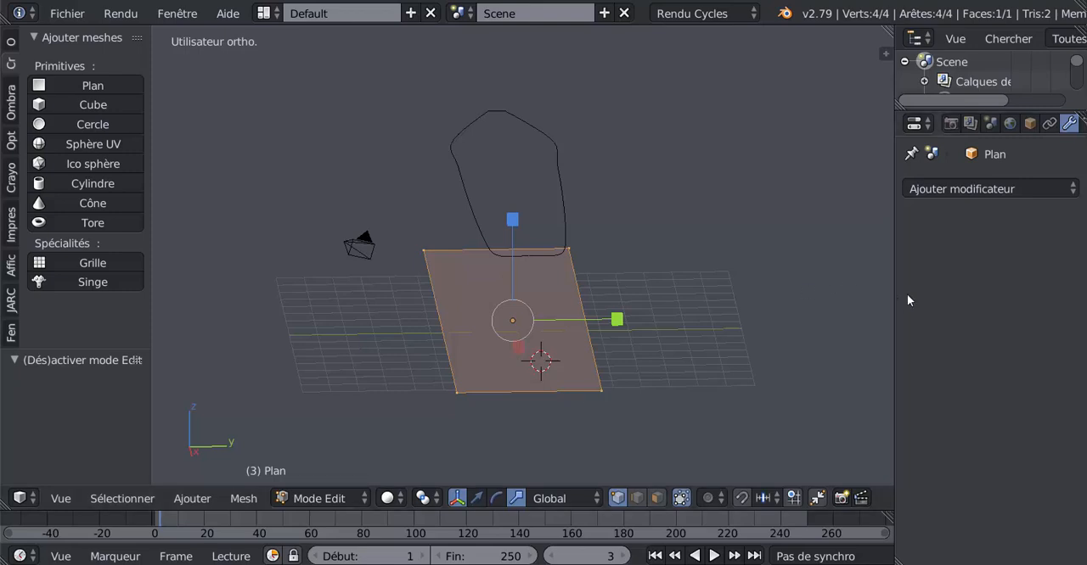
{"action": "left_click_drag", "start_coordinate": [893, 249], "coordinate": [841, 265]}
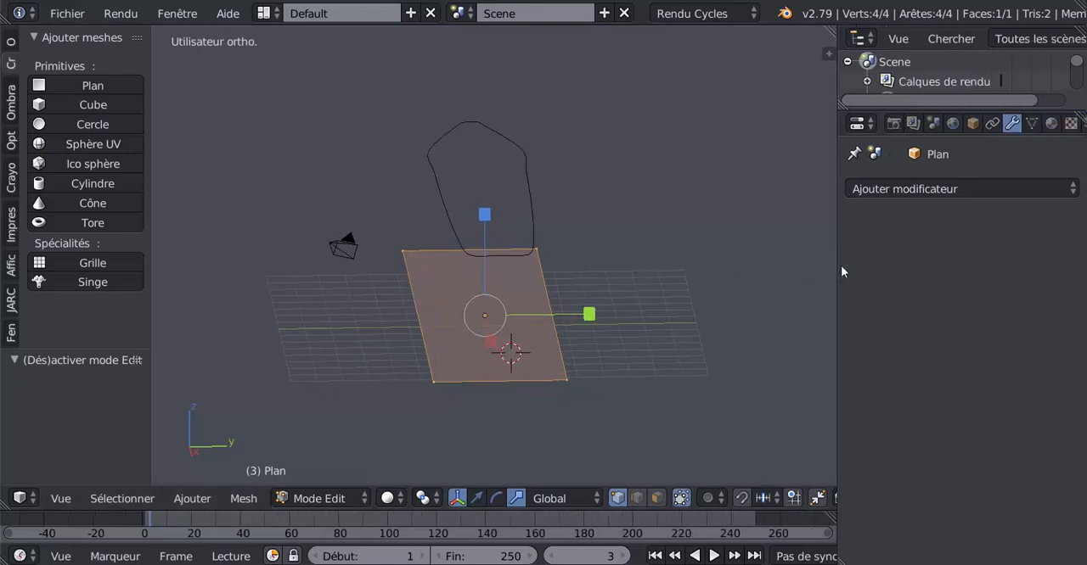
{"action": "left_click", "coordinate": [929, 184]}
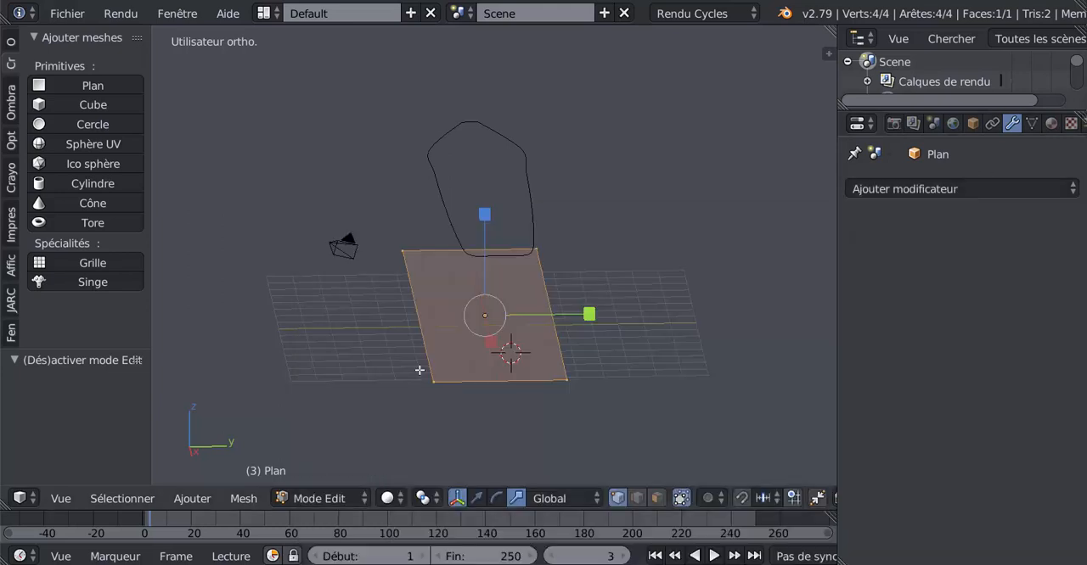
{"action": "middle_click_drag", "start_coordinate": [492, 393], "coordinate": [483, 387]}
{"action": "scroll", "coordinate": [482, 387], "scroll_direction": "up", "scroll_amount": 1}
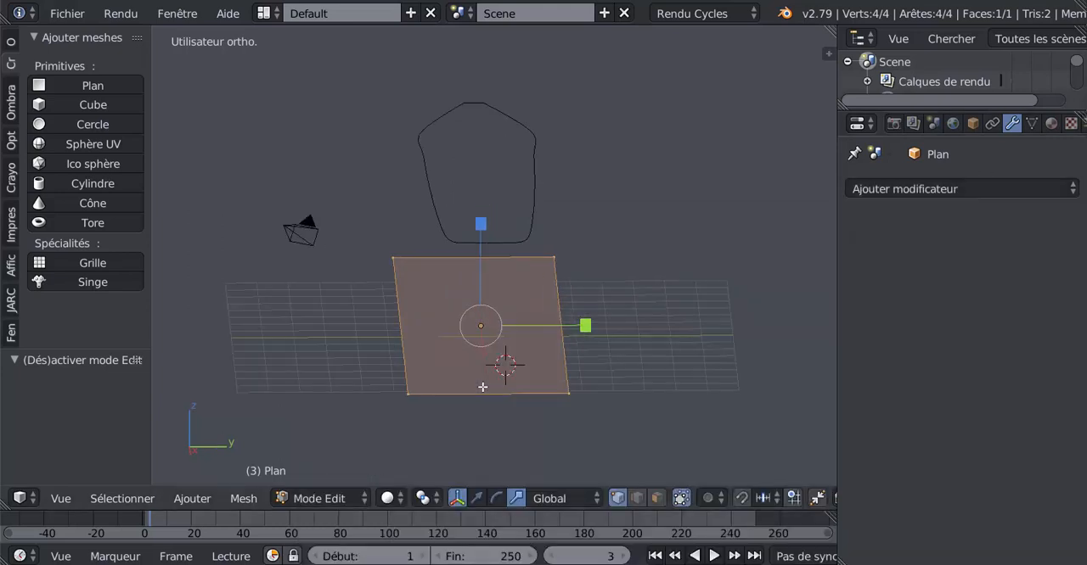
{"action": "left_click_drag", "start_coordinate": [836, 337], "coordinate": [865, 337]}
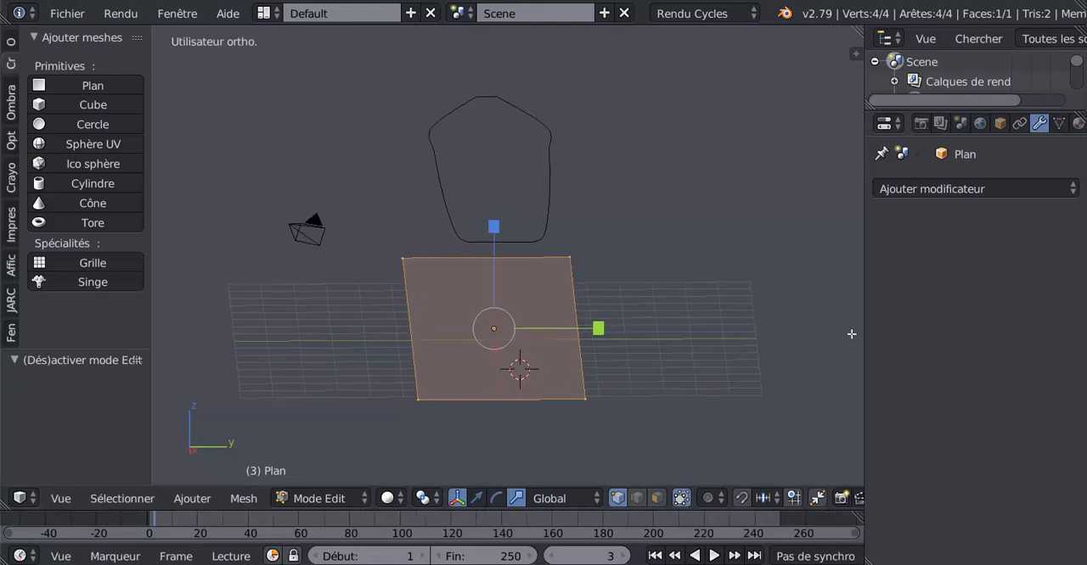
Divide the plane into lengthwise strips with 15 evenly spaced loop cuts, without sliding them
{"action": "middle_click_drag", "start_coordinate": [684, 391], "coordinate": [709, 359], "text": "shift"}
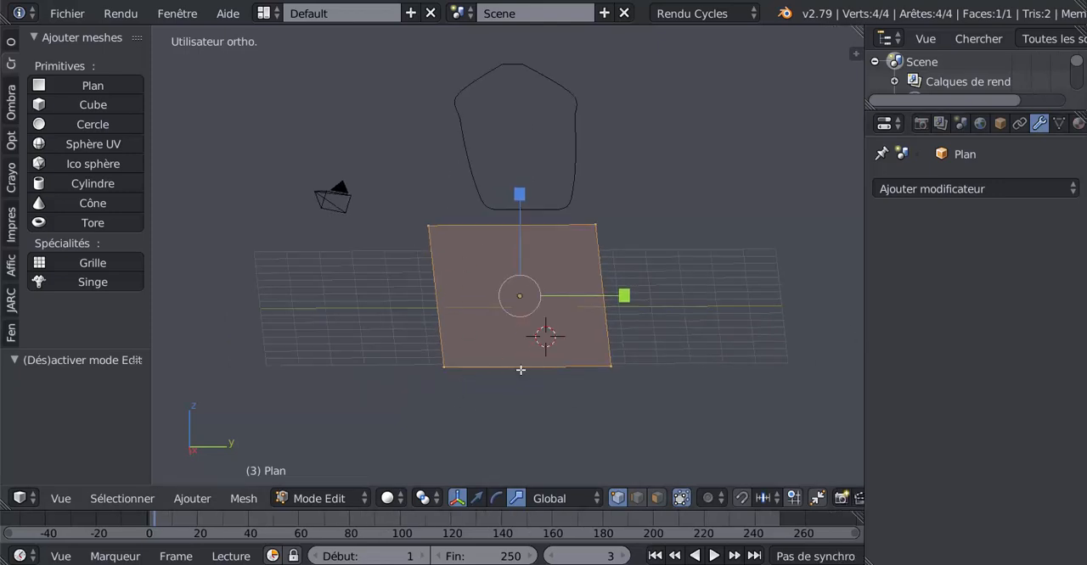
{"action": "scroll", "coordinate": [523, 416], "scroll_direction": "up", "scroll_amount": 1}
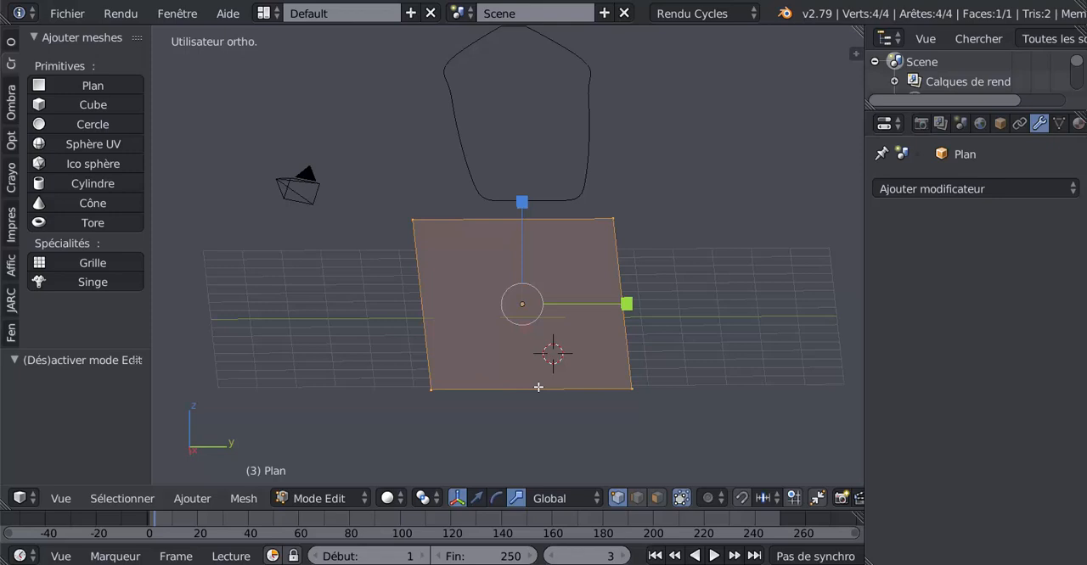
{"action": "key", "text": "ctrl+r"}
{"action": "scroll", "coordinate": [538, 387], "scroll_direction": "up", "scroll_amount": 2}
{"action": "scroll", "coordinate": [538, 387], "scroll_direction": "up", "scroll_amount": 10}
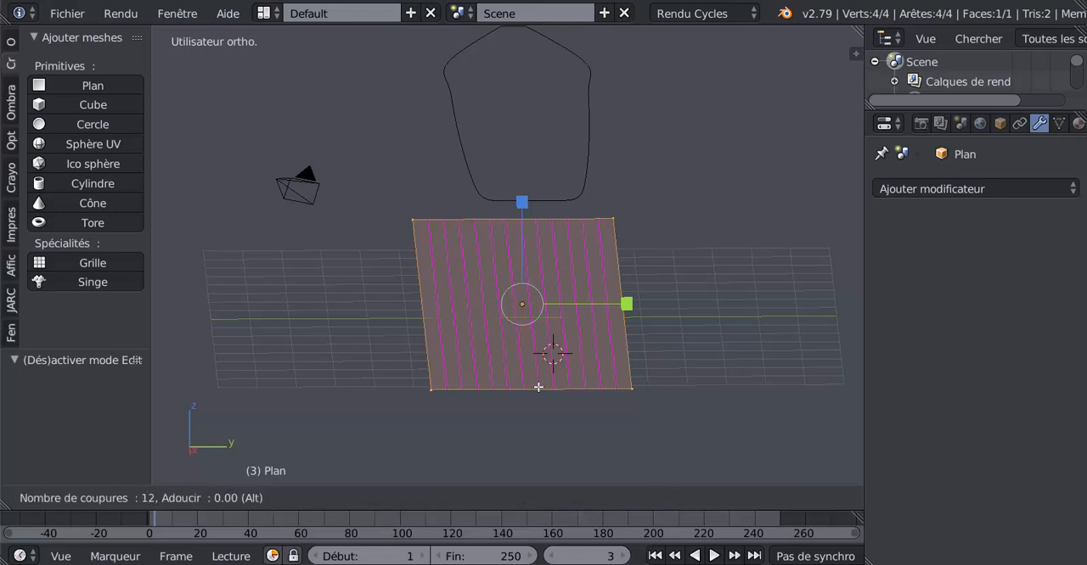
{"action": "scroll", "coordinate": [539, 387], "scroll_direction": "down", "scroll_amount": 2}
{"action": "scroll", "coordinate": [538, 387], "scroll_direction": "up", "scroll_amount": 1}
{"action": "left_click", "coordinate": [538, 387]}
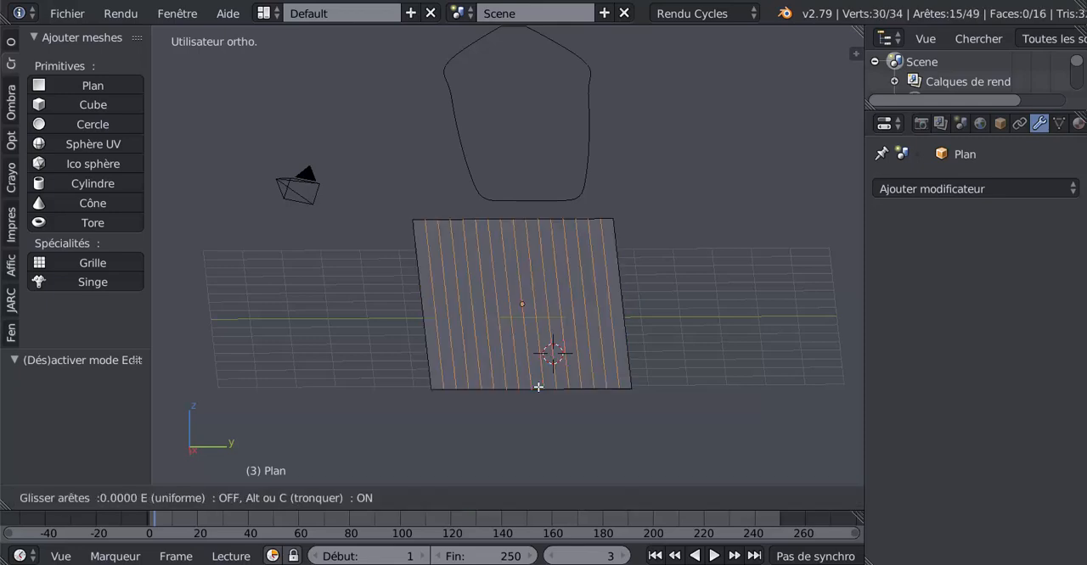
{"action": "right_click", "coordinate": [538, 387]}
In edge selection mode, select all the lengthwise cut edges of the plane except the centre one
{"action": "middle_click_drag", "start_coordinate": [641, 416], "coordinate": [651, 360]}
{"action": "left_click", "coordinate": [636, 498]}
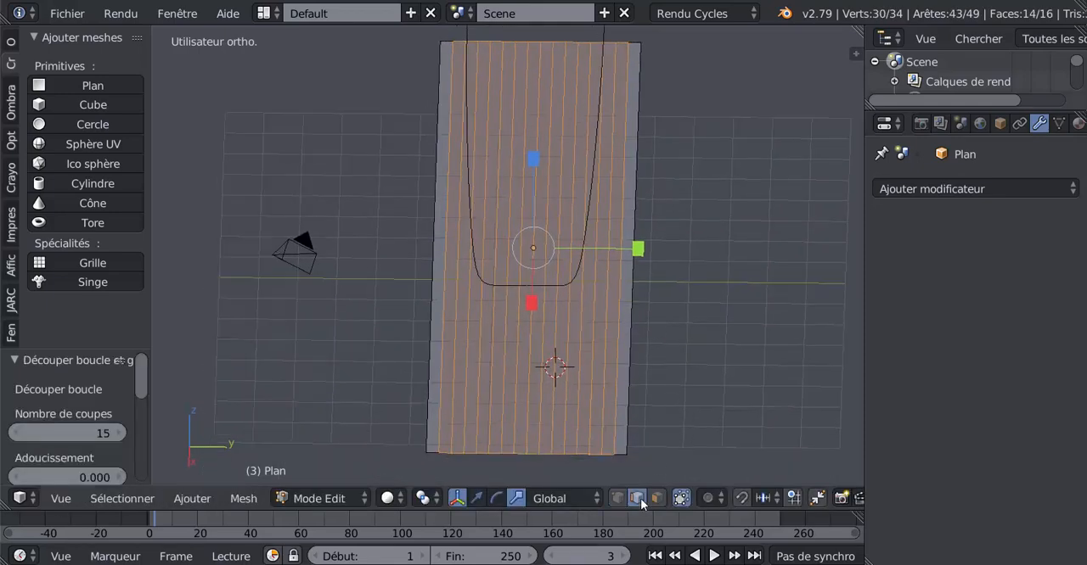
{"action": "key", "text": "a"}
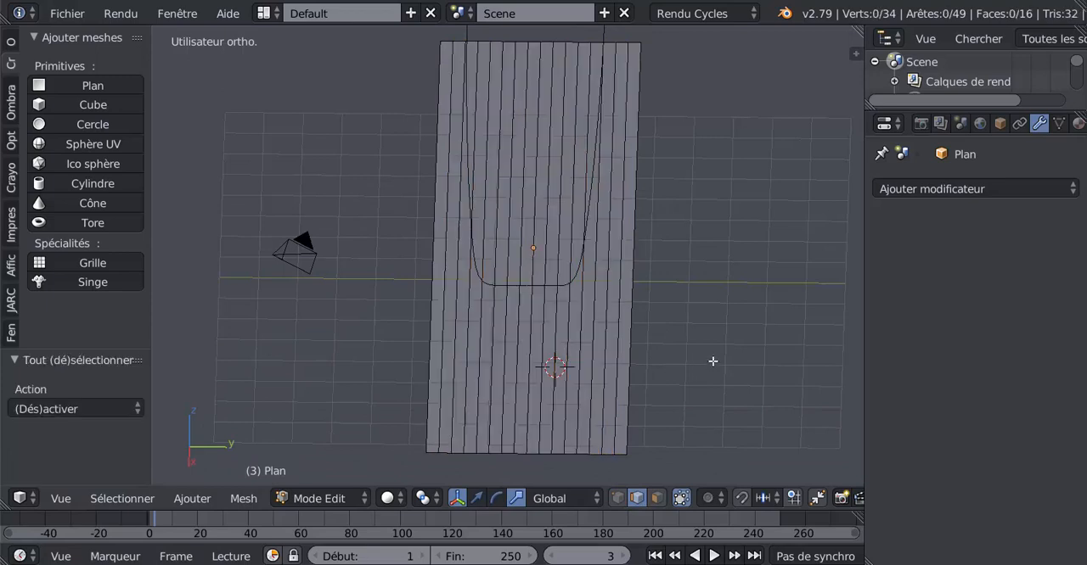
{"action": "middle_click_drag", "start_coordinate": [710, 362], "coordinate": [717, 337]}
{"action": "key", "text": "c"}
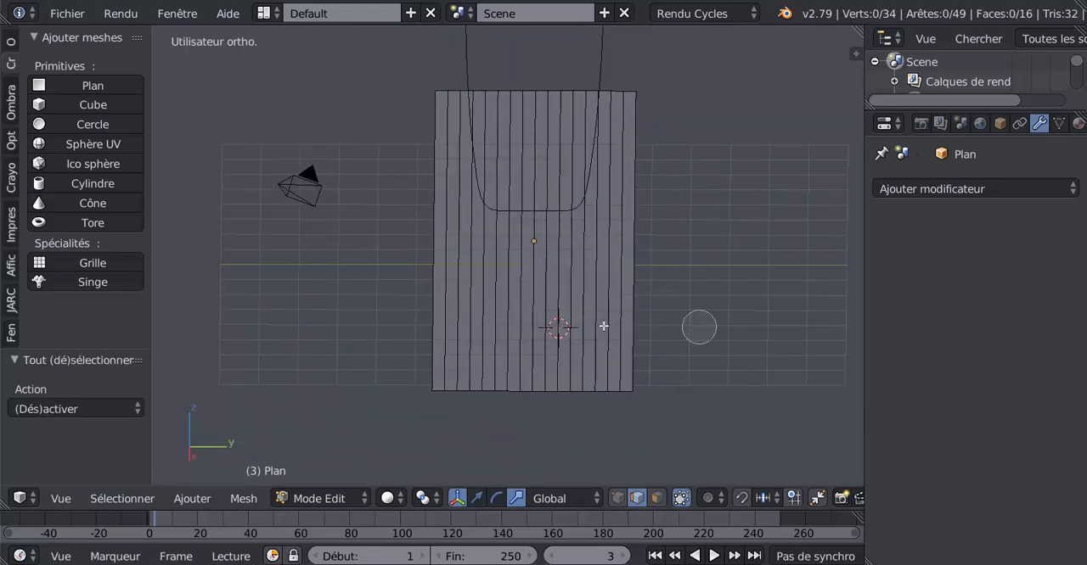
{"action": "left_click", "coordinate": [461, 326]}
{"action": "mouse_move", "coordinate": [461, 326]}
{"action": "left_mouse_down"}
{"action": "mouse_move", "coordinate": [555, 317]}
{"action": "mouse_move", "coordinate": [606, 329]}
{"action": "left_mouse_up"}
{"action": "right_click", "coordinate": [607, 329]}
{"action": "scroll", "coordinate": [725, 297], "scroll_direction": "up", "scroll_amount": 2}
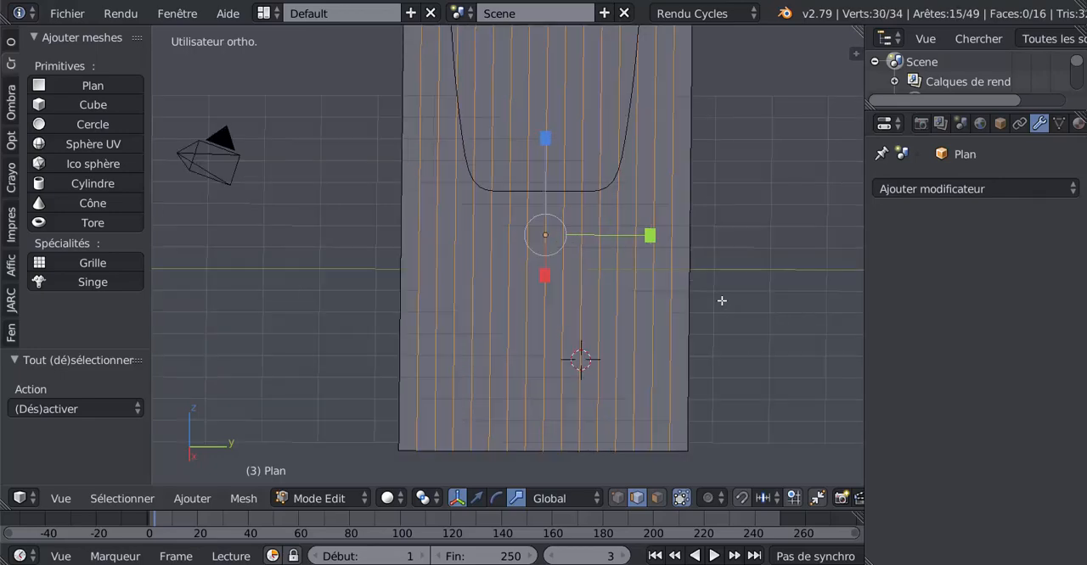
{"action": "right_click", "coordinate": [541, 337], "text": "shift"}
Bevel the selected lengthwise edges by 0.006 with two segments to form narrow gaps between the planks
{"action": "middle_click_drag", "start_coordinate": [463, 422], "coordinate": [451, 381]}
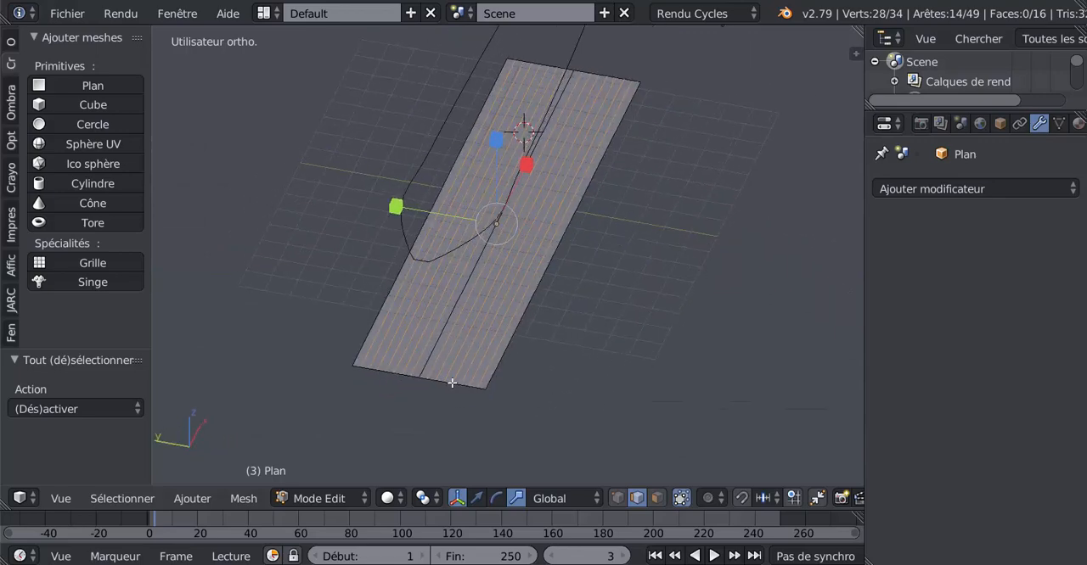
{"action": "scroll", "coordinate": [446, 371], "scroll_direction": "up", "scroll_amount": 2}
{"action": "middle_click_drag", "start_coordinate": [601, 395], "coordinate": [688, 335]}
{"action": "scroll", "coordinate": [569, 288], "scroll_direction": "down", "scroll_amount": 3}
{"action": "middle_click_drag", "start_coordinate": [479, 312], "coordinate": [640, 337]}
{"action": "scroll", "coordinate": [612, 324], "scroll_direction": "up", "scroll_amount": 2}
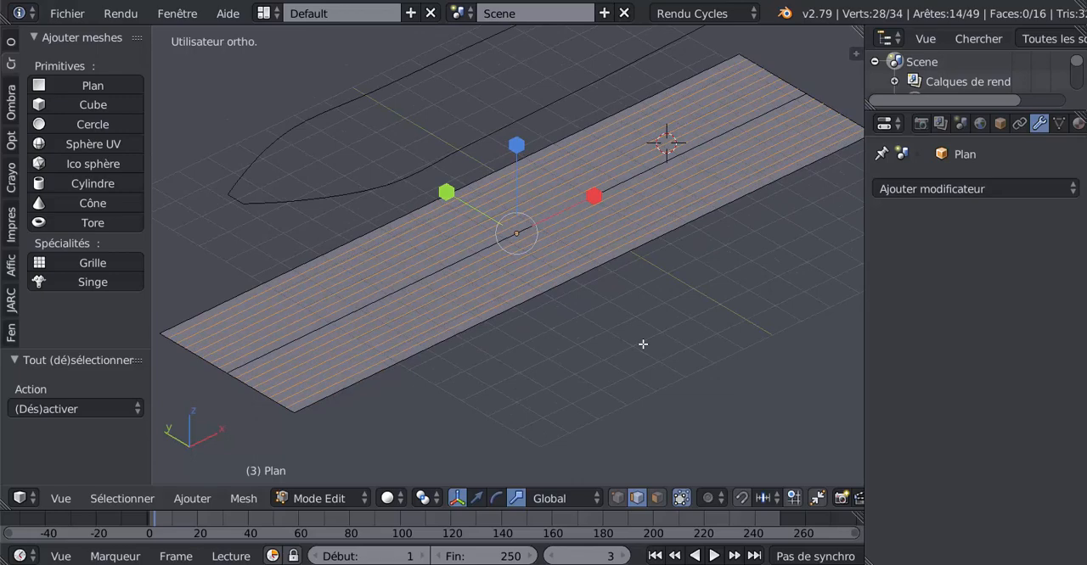
{"action": "key", "text": "ctrl+b"}
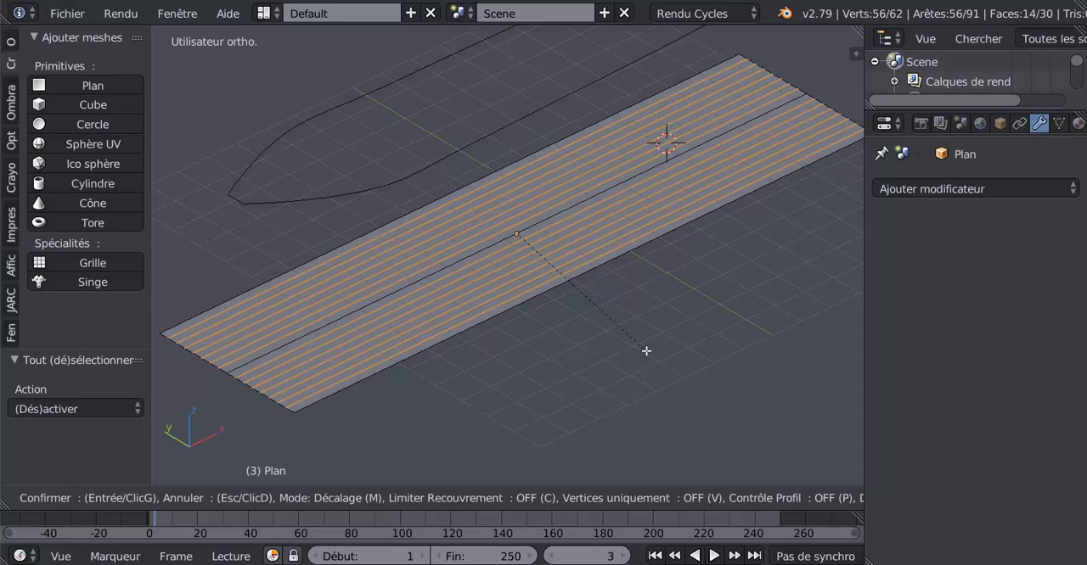
{"action": "key", "text": "Escape"}
{"action": "scroll", "coordinate": [646, 350], "scroll_direction": "up", "scroll_amount": 8}
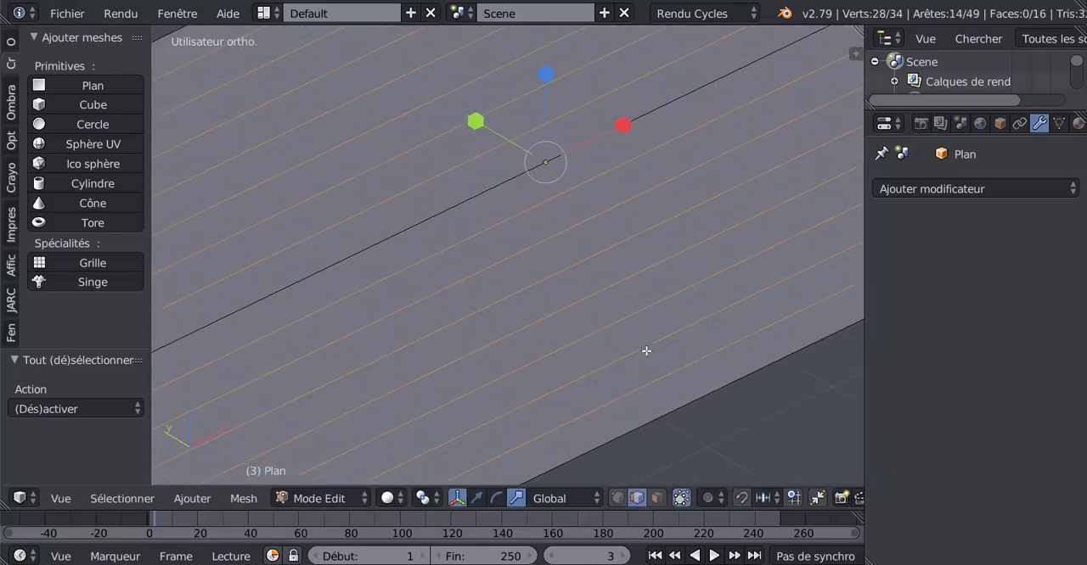
{"action": "scroll", "coordinate": [646, 350], "scroll_direction": "up", "scroll_amount": 2}
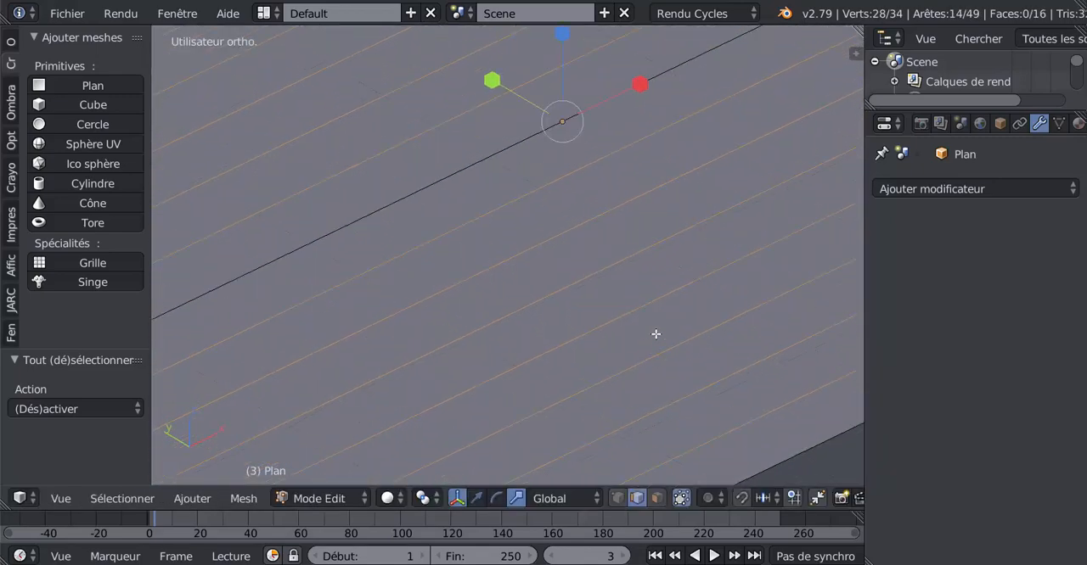
{"action": "key", "text": "ctrl+b"}
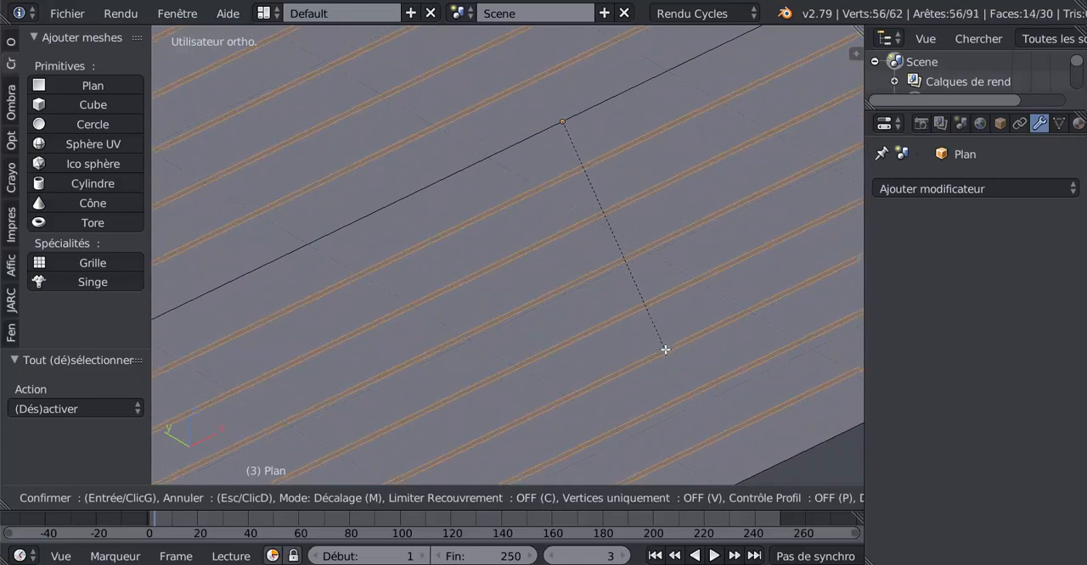
{"action": "scroll", "coordinate": [665, 349], "scroll_direction": "up", "scroll_amount": 1}
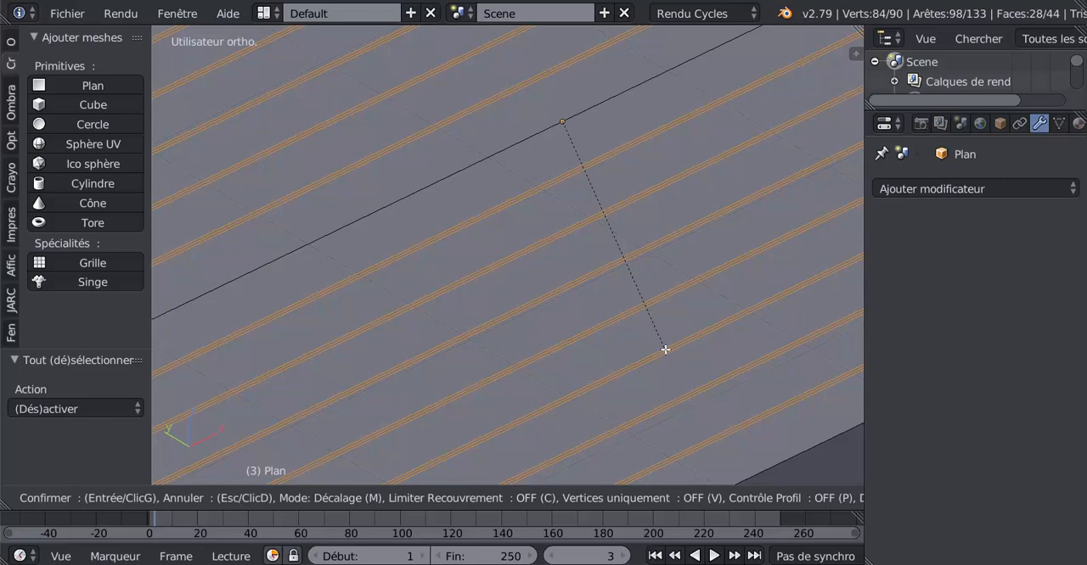
{"action": "left_click", "coordinate": [665, 349]}
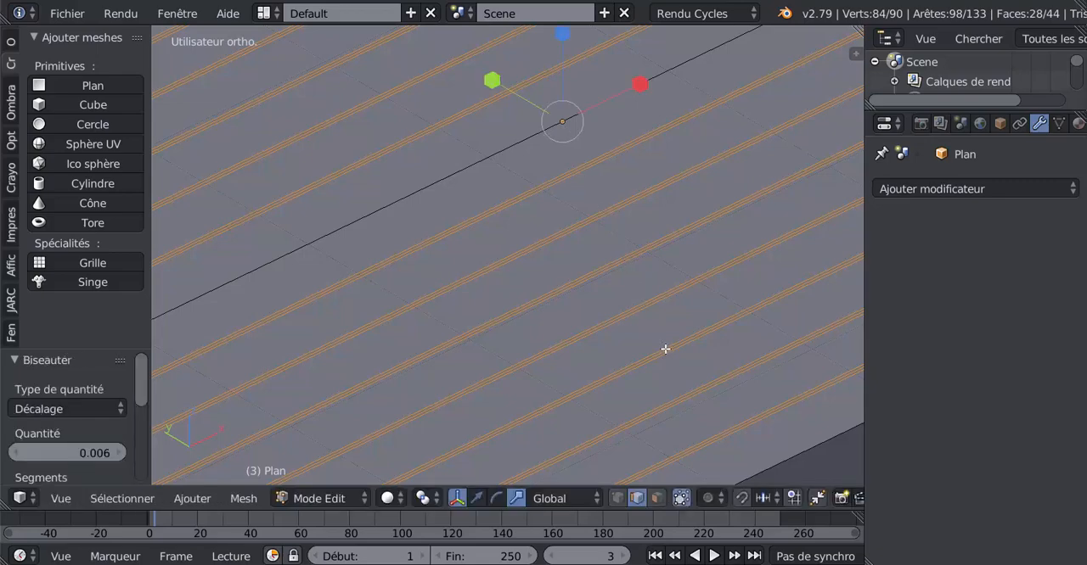
Shrink the selection to the middle edge of each narrow bevelled strip
{"action": "key", "text": "ctrl+KP_Subtract"}
{"action": "scroll", "coordinate": [665, 349], "scroll_direction": "down", "scroll_amount": 3}
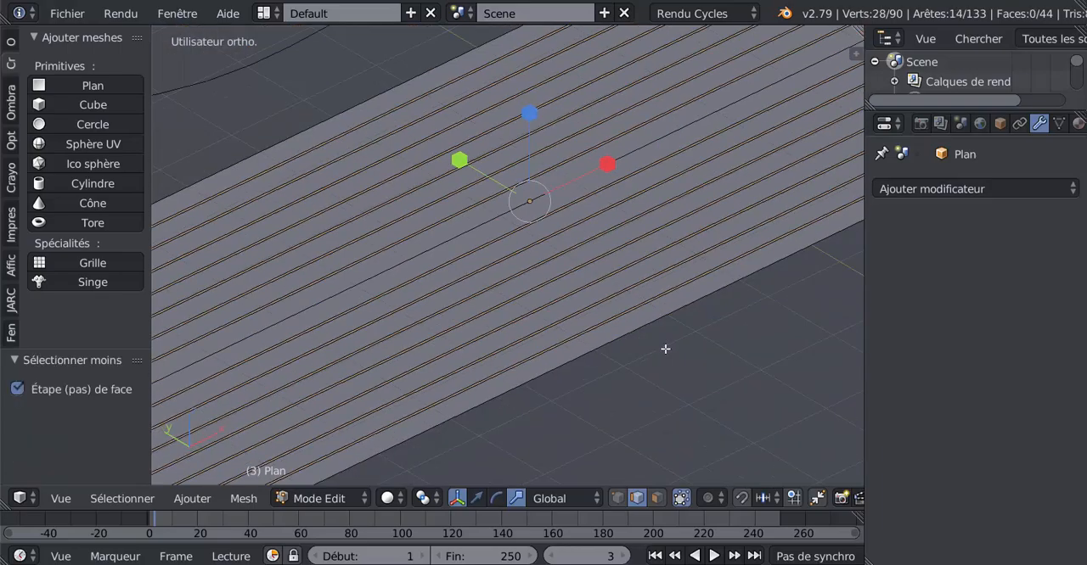
Lower the selected middle edges by about 0.027 along Z to form grooves between the lengthwise planks
{"action": "middle_click_drag", "start_coordinate": [665, 349], "coordinate": [469, 364]}
{"action": "scroll", "coordinate": [469, 363], "scroll_direction": "up", "scroll_amount": 5}
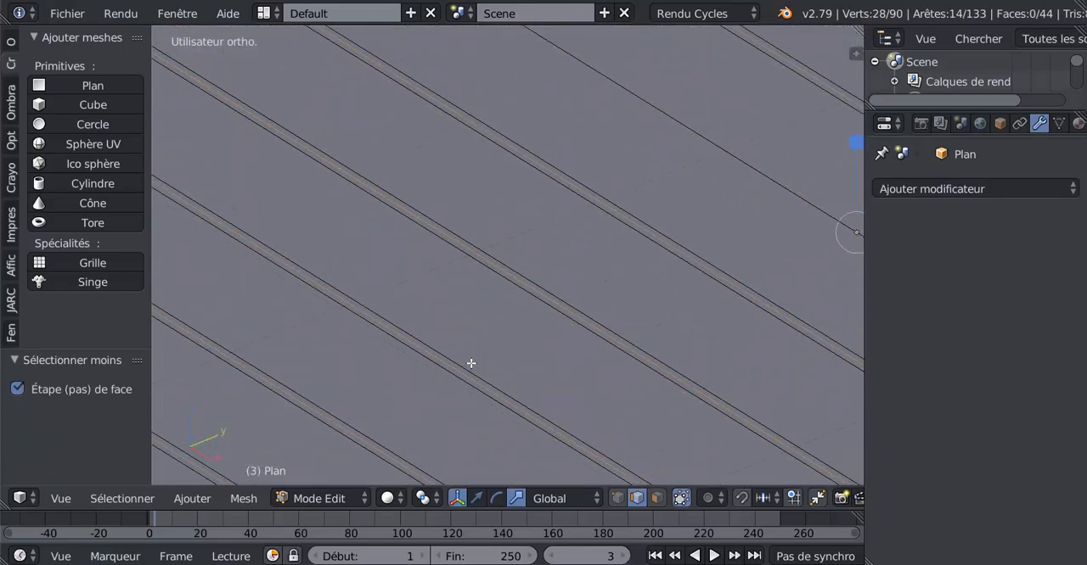
{"action": "scroll", "coordinate": [617, 312], "scroll_direction": "down", "scroll_amount": 4}
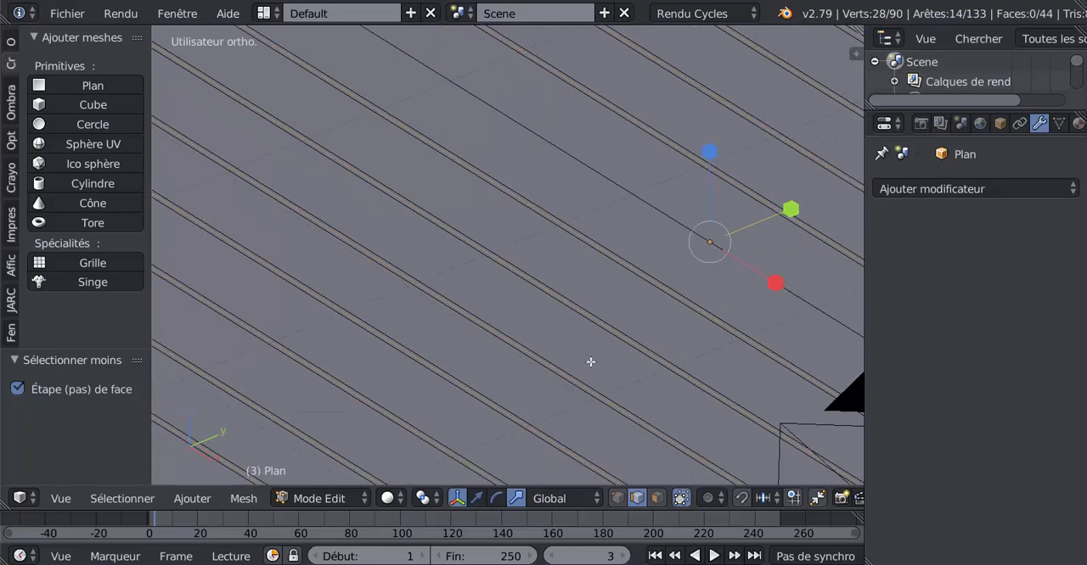
{"action": "left_click", "coordinate": [477, 498]}
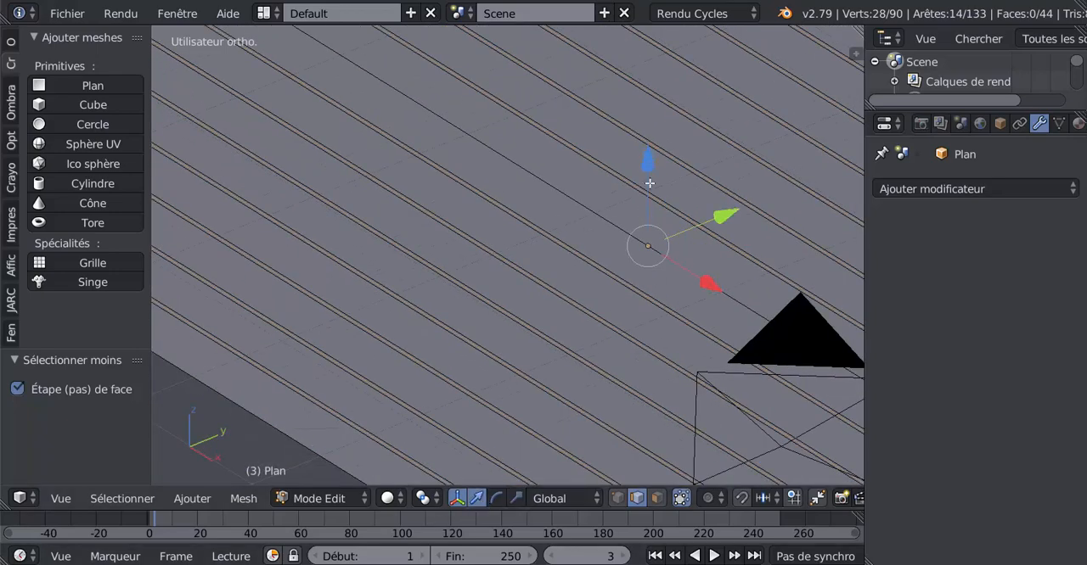
{"action": "left_click_drag", "start_coordinate": [647, 168], "coordinate": [648, 175]}
{"action": "middle_click_drag", "start_coordinate": [552, 301], "coordinate": [484, 266]}
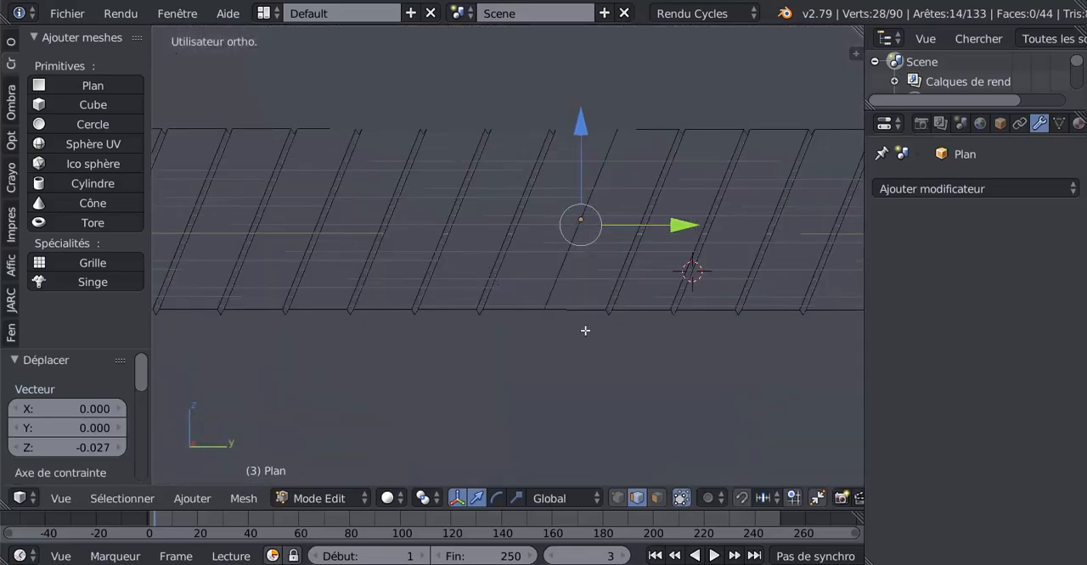
{"action": "scroll", "coordinate": [560, 335], "scroll_direction": "down", "scroll_amount": 2}
{"action": "scroll", "coordinate": [666, 339], "scroll_direction": "up", "scroll_amount": 3}
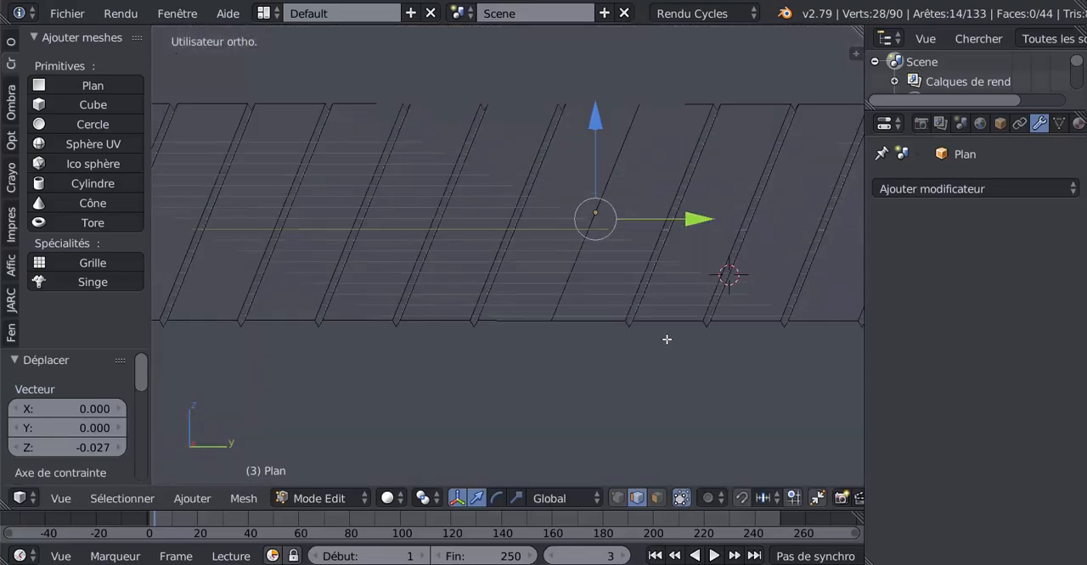
{"action": "key", "text": "Tab"}
{"action": "middle_click_drag", "start_coordinate": [625, 368], "coordinate": [605, 349]}
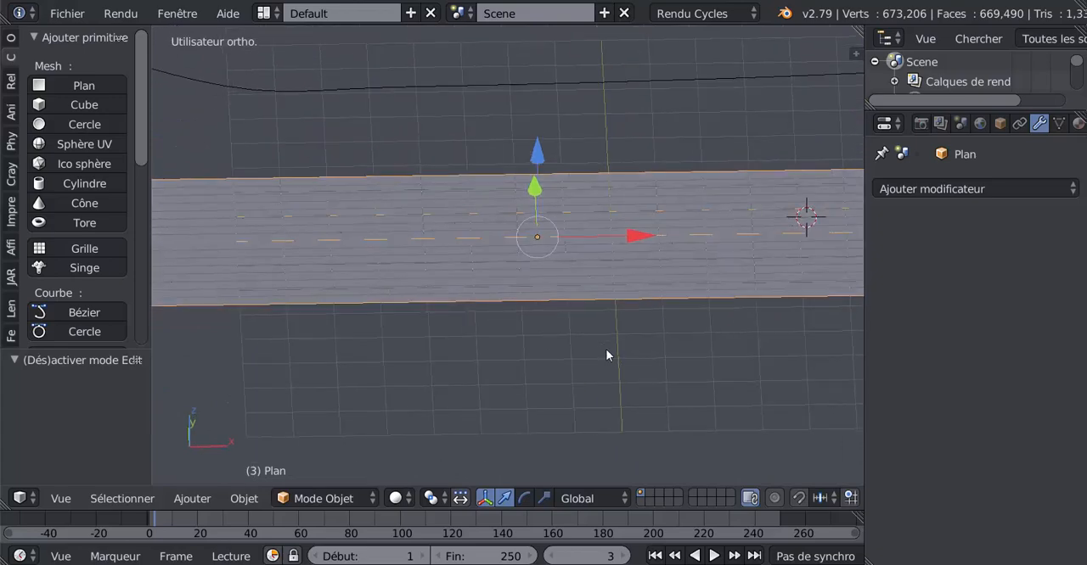
{"action": "scroll", "coordinate": [522, 290], "scroll_direction": "up", "scroll_amount": 3}
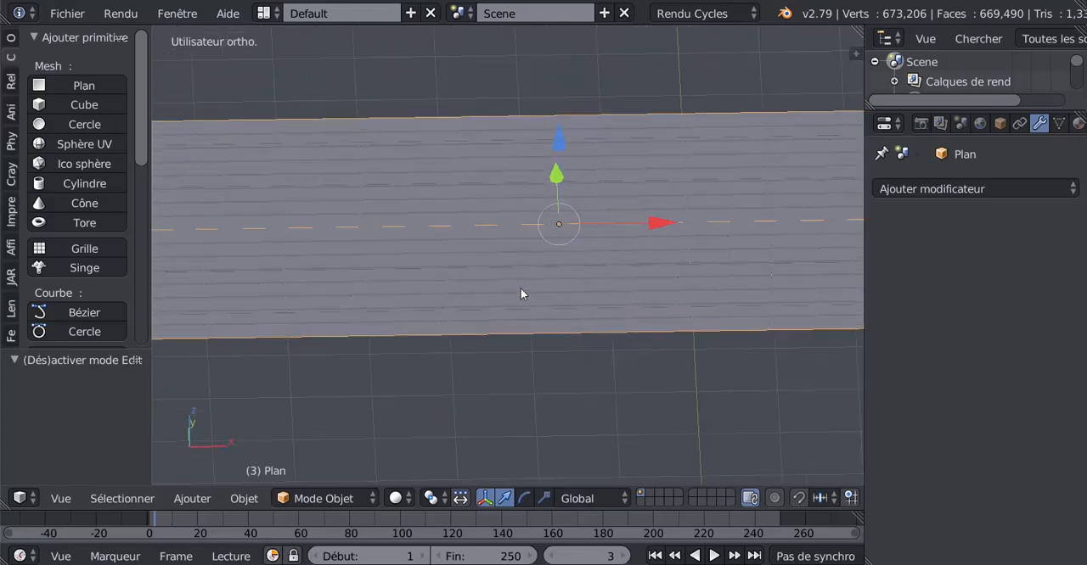
Return to editing the plane's mesh and deselect everything
{"action": "key", "text": "Tab"}
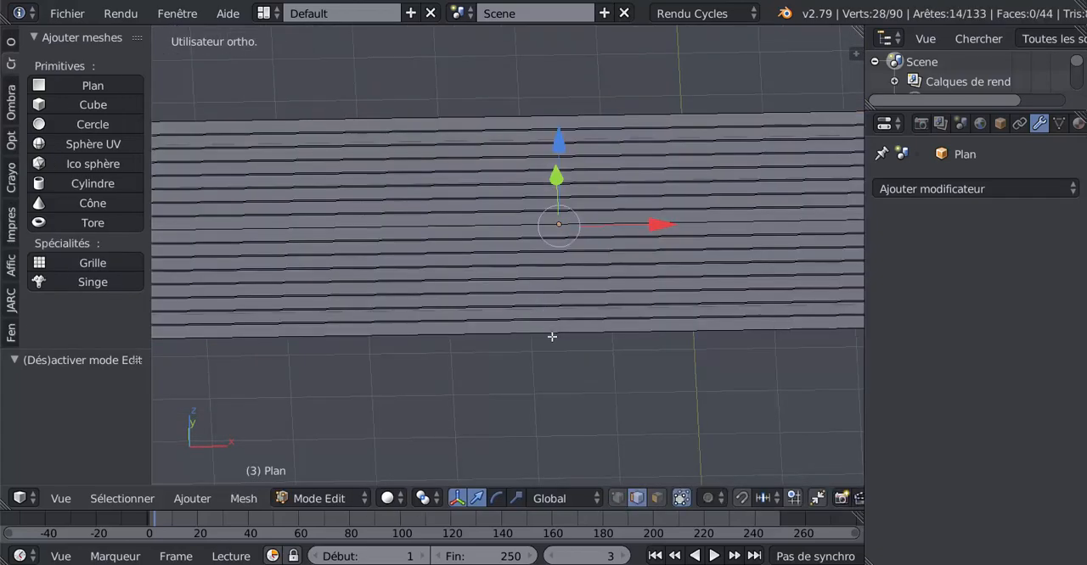
{"action": "key", "text": "a"}
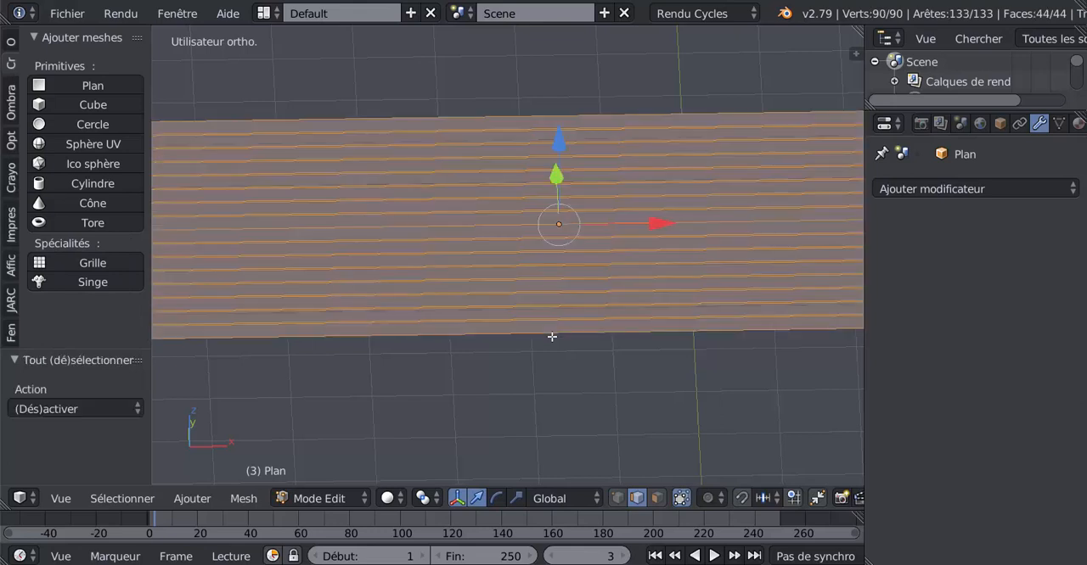
{"action": "key", "text": "a"}
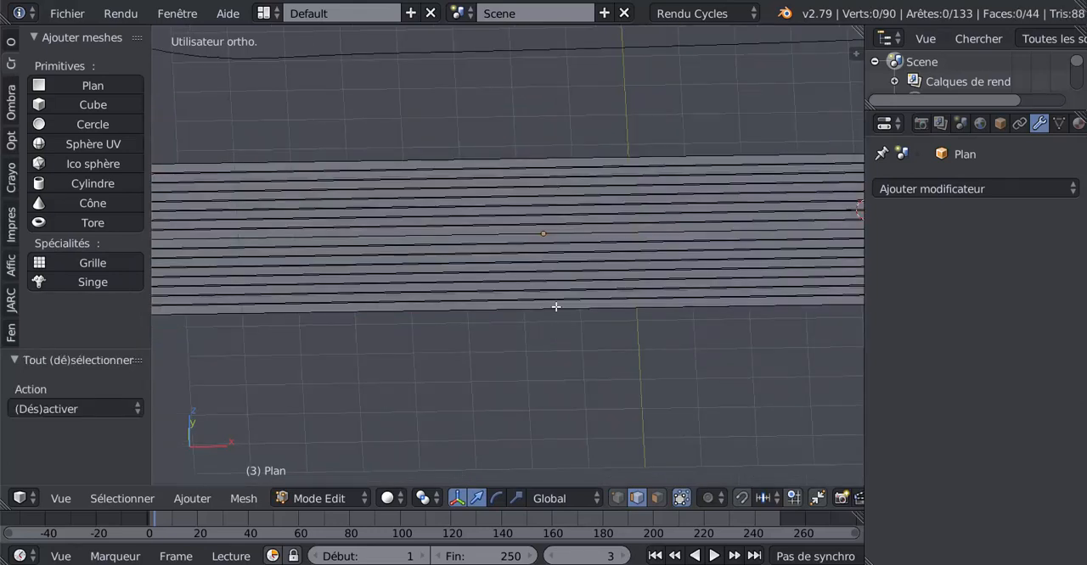
{"action": "key", "text": "ctrl+r"}
{"action": "scroll", "coordinate": [556, 306], "scroll_direction": "up", "scroll_amount": 3}
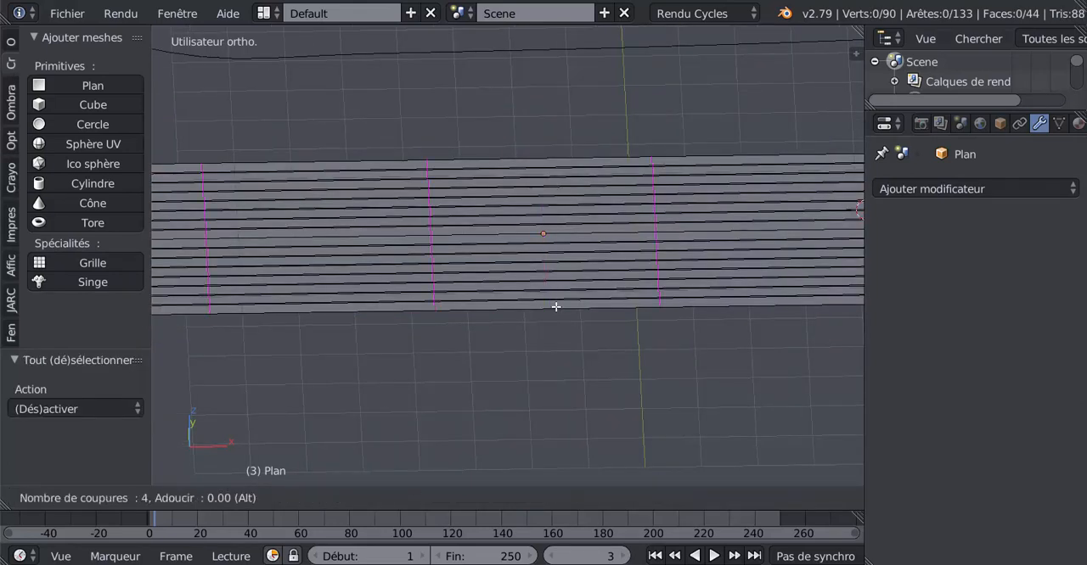
{"action": "key", "text": "Escape"}
Divide the planks crosswise with five evenly spaced loop cuts along the plane's length
{"action": "scroll", "coordinate": [556, 307], "scroll_direction": "down", "scroll_amount": 3}
{"action": "key", "text": "ctrl+r"}
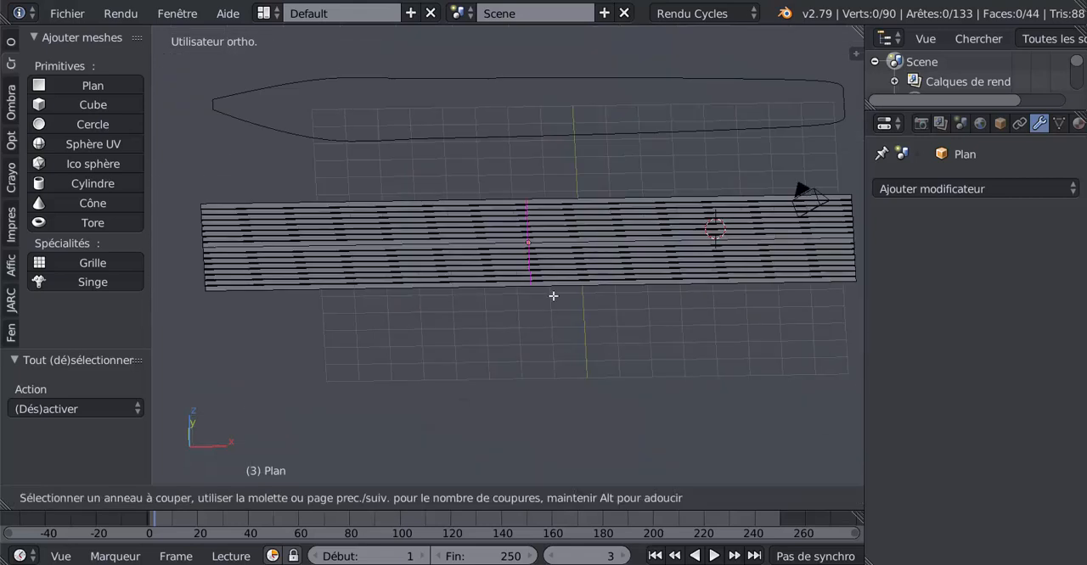
{"action": "scroll", "coordinate": [552, 296], "scroll_direction": "up", "scroll_amount": 4}
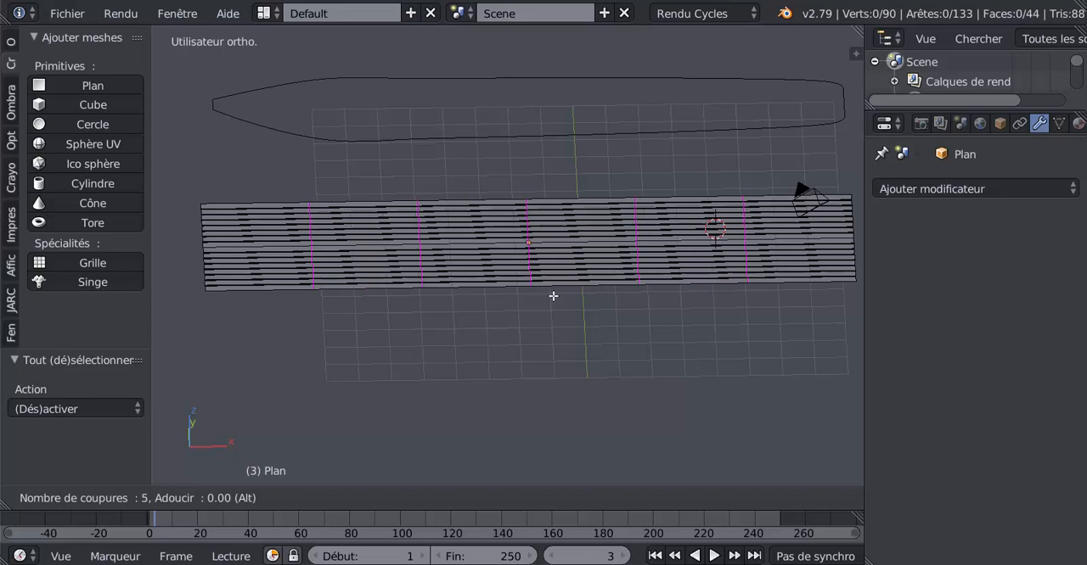
{"action": "scroll", "coordinate": [552, 296], "scroll_direction": "down", "scroll_amount": 1}
{"action": "scroll", "coordinate": [553, 295], "scroll_direction": "up", "scroll_amount": 1}
{"action": "left_click", "coordinate": [552, 296]}
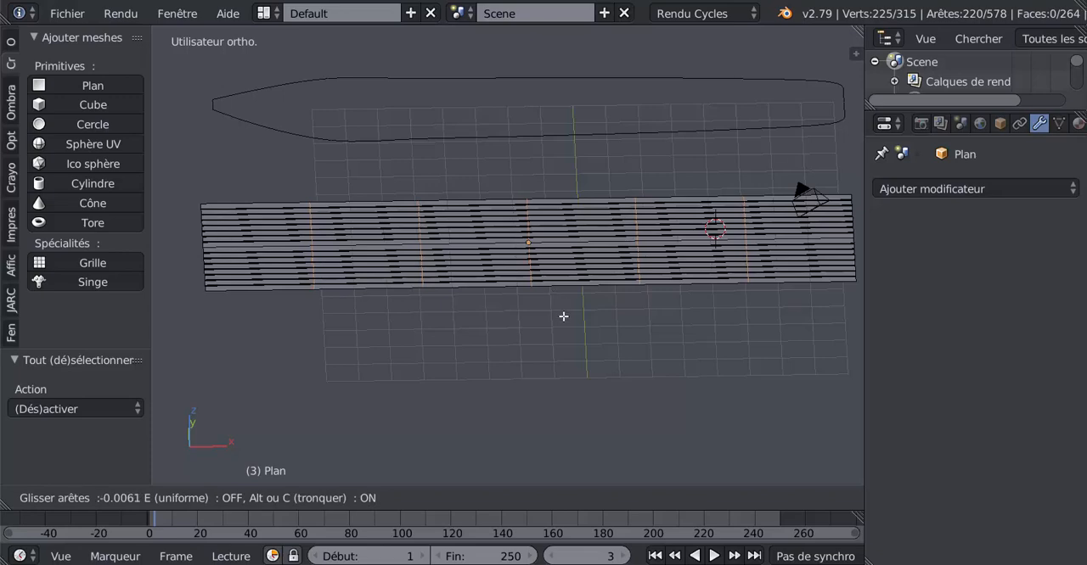
{"action": "left_click", "coordinate": [562, 316]}
Bevel the five crosswise cuts by about 0.0008 with two segments to form narrow joints between plank ends
{"action": "scroll", "coordinate": [563, 315], "scroll_direction": "up", "scroll_amount": 8}
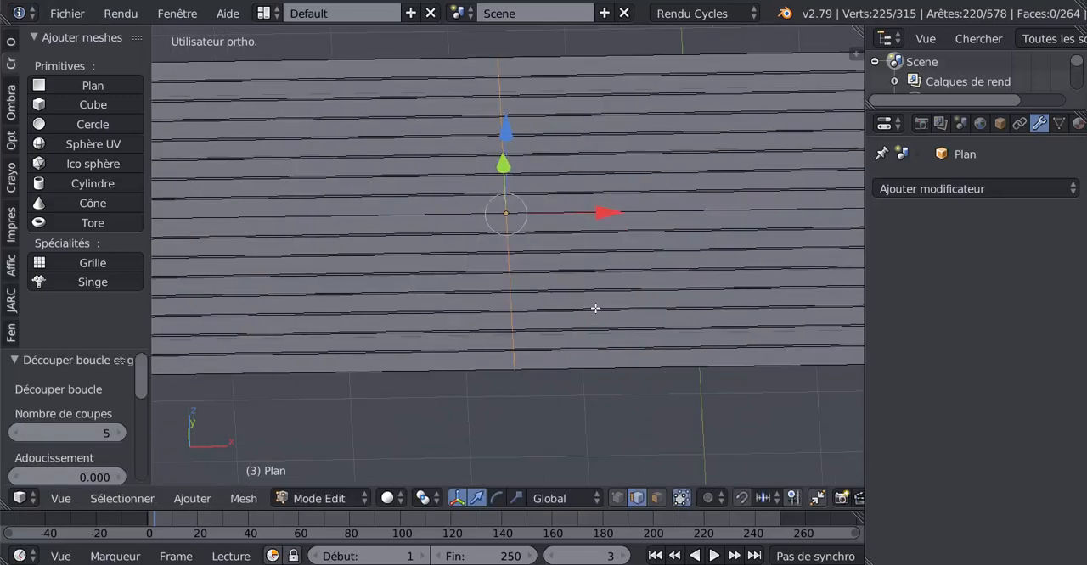
{"action": "scroll", "coordinate": [595, 307], "scroll_direction": "up", "scroll_amount": 1}
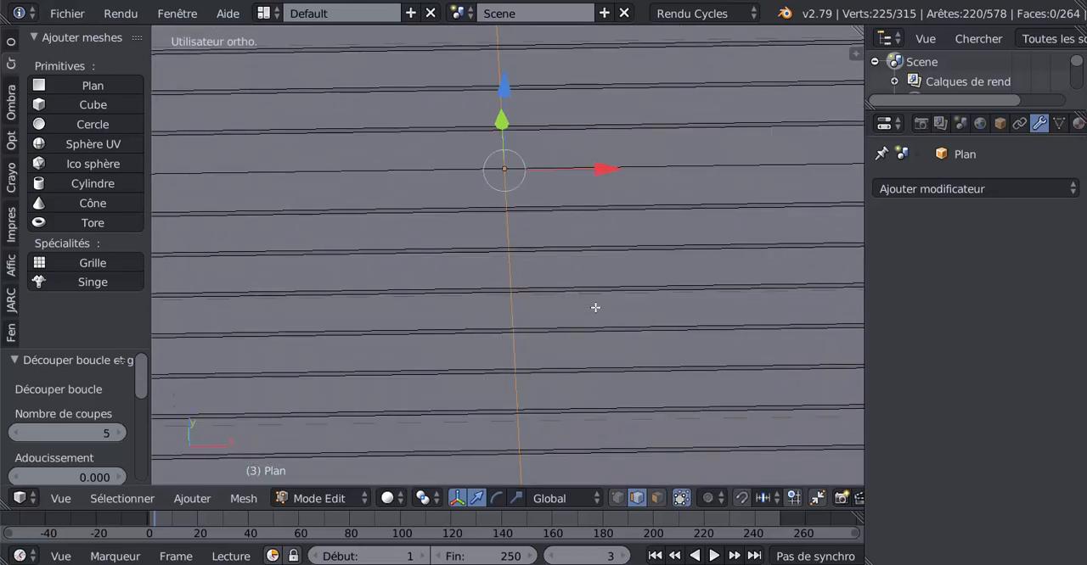
{"action": "key", "text": "ctrl+b"}
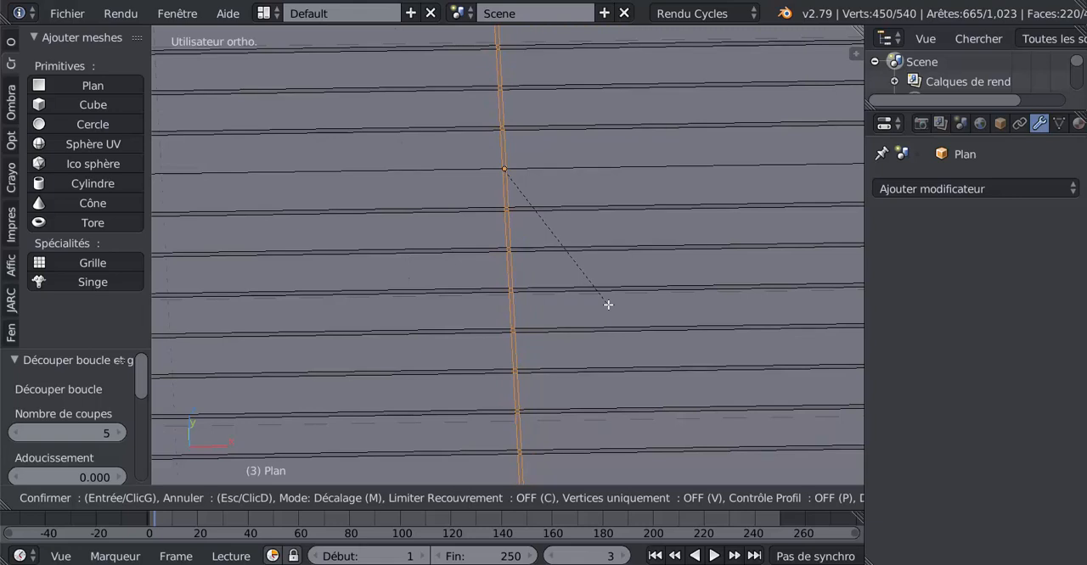
{"action": "scroll", "coordinate": [608, 305], "scroll_direction": "up", "scroll_amount": 1}
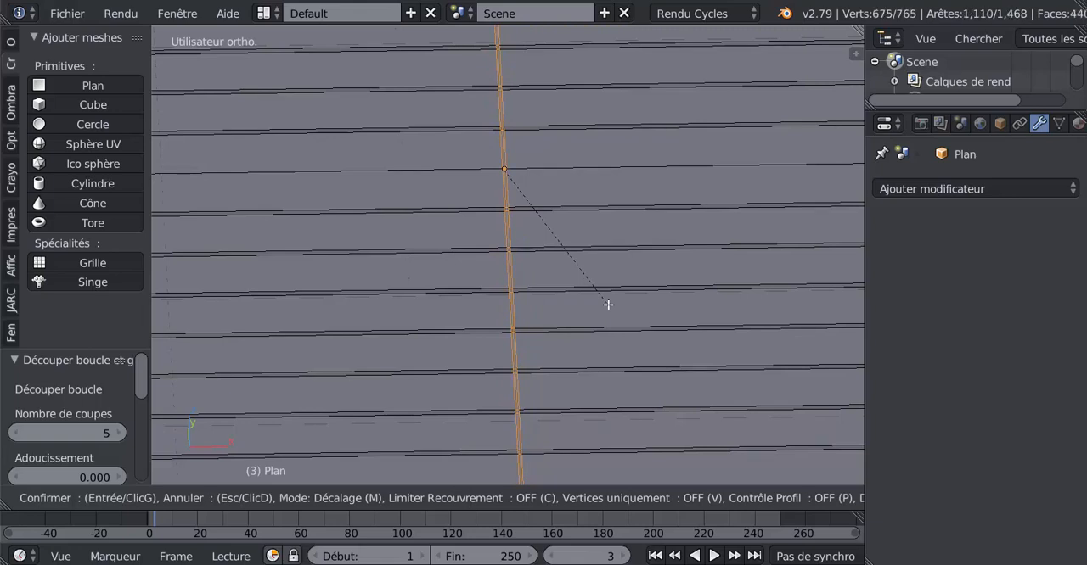
{"action": "left_click", "coordinate": [608, 305]}
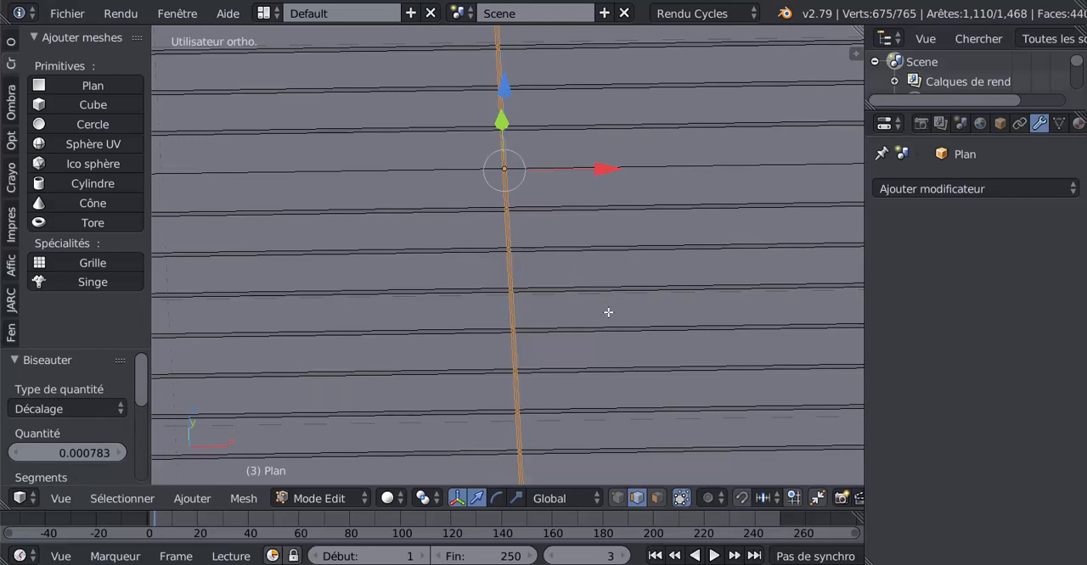
Shrink the selection to the middle edges of the crosswise bevels and shift them slightly along Z to form grooves
{"action": "key", "text": "ctrl+KP_Subtract"}
{"action": "middle_click_drag", "start_coordinate": [607, 312], "coordinate": [483, 143]}
{"action": "left_click_drag", "start_coordinate": [481, 117], "coordinate": [482, 120]}
{"action": "key", "text": "Tab"}
{"action": "middle_click_drag", "start_coordinate": [482, 120], "coordinate": [461, 189]}
{"action": "key", "text": "Tab"}
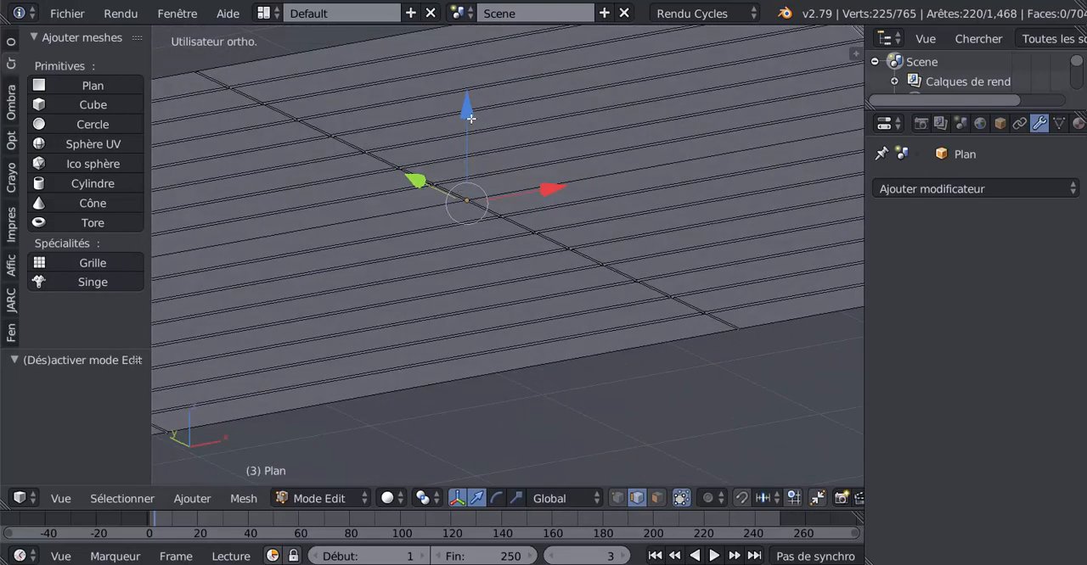
{"action": "left_click_drag", "start_coordinate": [471, 119], "coordinate": [471, 117]}
Examine the lengthwise and crosswise grooves on the deck plane in both object and edit modes
{"action": "key", "text": "Tab"}
{"action": "middle_click_drag", "start_coordinate": [535, 183], "coordinate": [563, 308]}
{"action": "key", "text": "Tab"}
{"action": "key", "text": "Tab"}
{"action": "key", "text": "Tab"}
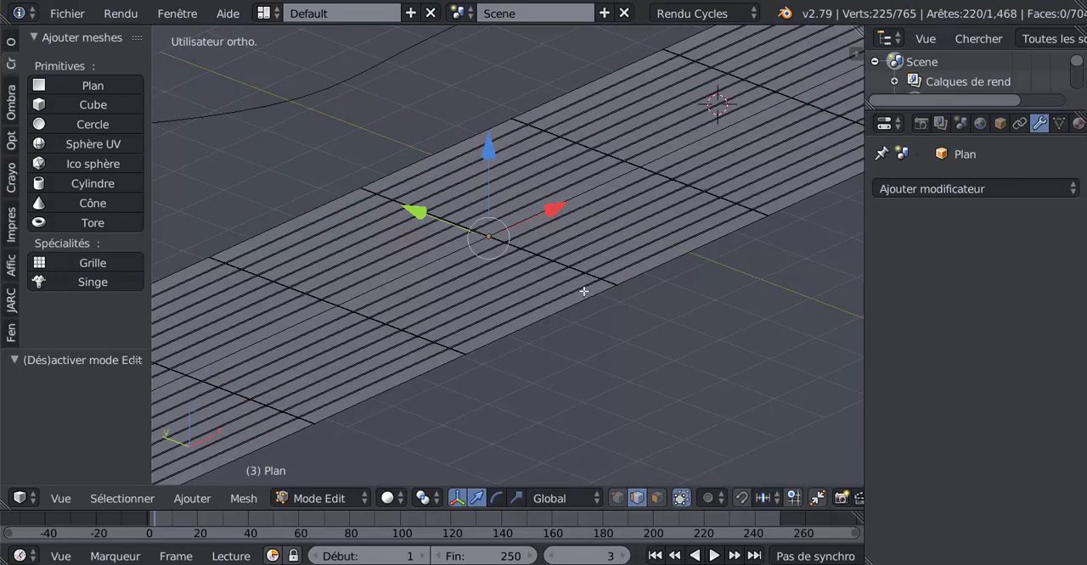
{"action": "middle_click_drag", "start_coordinate": [589, 313], "coordinate": [503, 301]}
{"action": "key", "text": "Tab"}
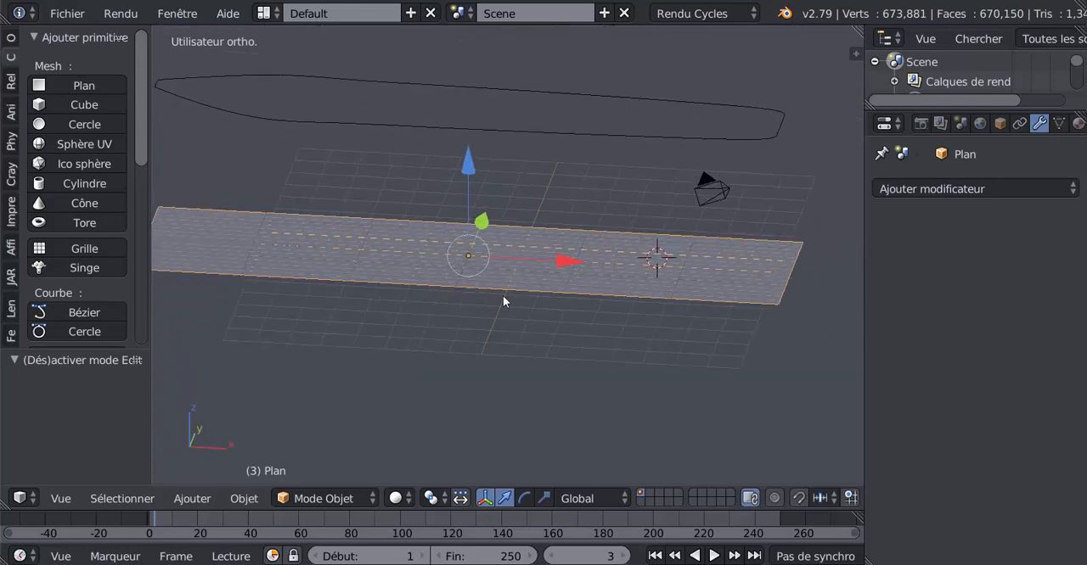
Move the hull outline object Galion.001 by -4.343 along Z to the plank plane and check its coverage from above
{"action": "right_click", "coordinate": [476, 123]}
{"action": "scroll", "coordinate": [499, 144], "scroll_direction": "down", "scroll_amount": 3}
{"action": "left_click_drag", "start_coordinate": [518, 87], "coordinate": [528, 152]}
{"action": "middle_click_drag", "start_coordinate": [558, 323], "coordinate": [562, 348]}
{"action": "key", "text": "KP_7"}
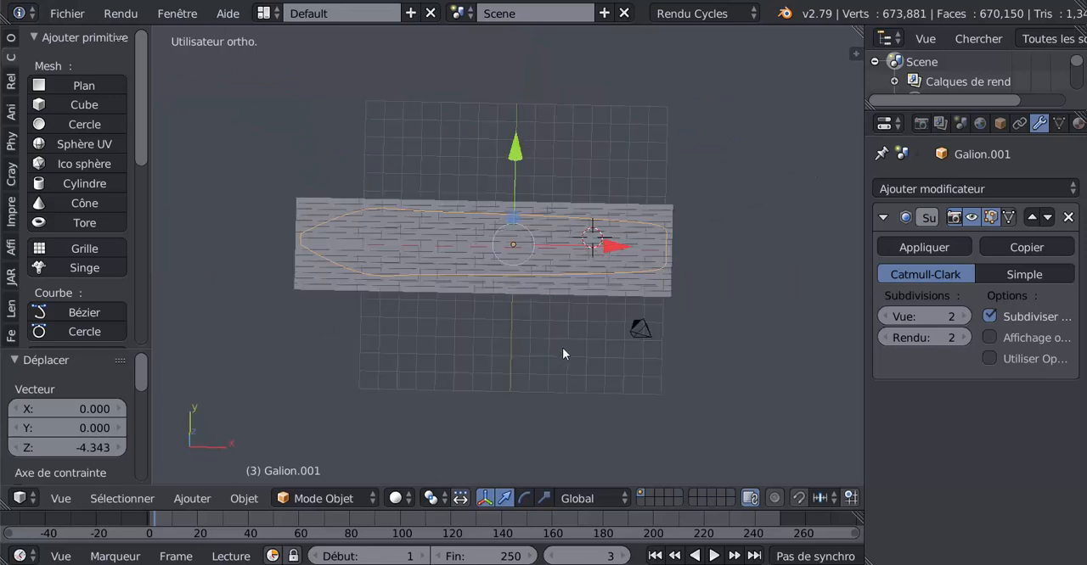
{"action": "scroll", "coordinate": [541, 335], "scroll_direction": "up", "scroll_amount": 3}
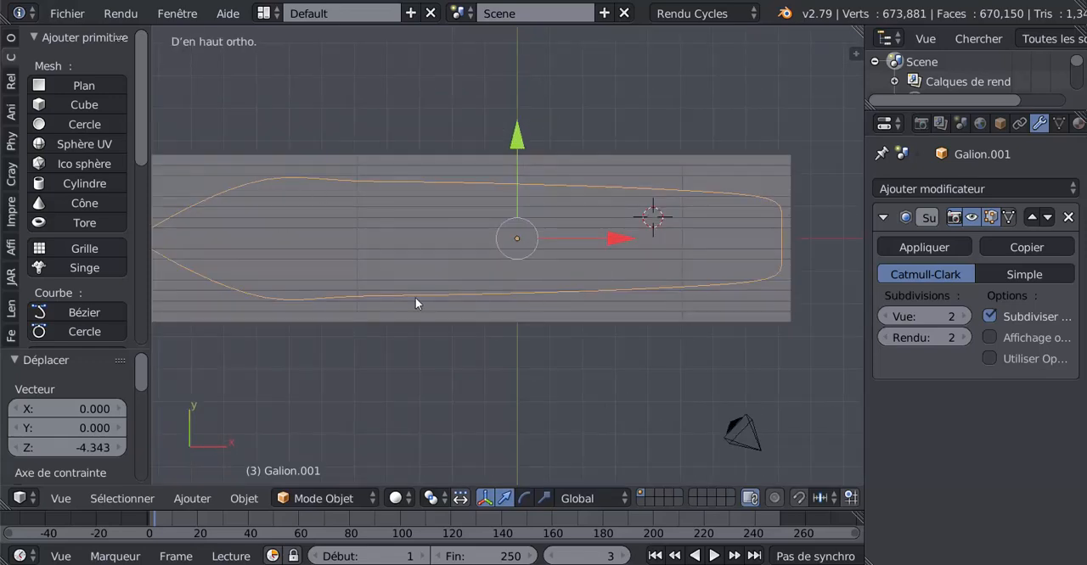
{"action": "middle_click_drag", "start_coordinate": [522, 307], "coordinate": [549, 301], "text": "shift"}
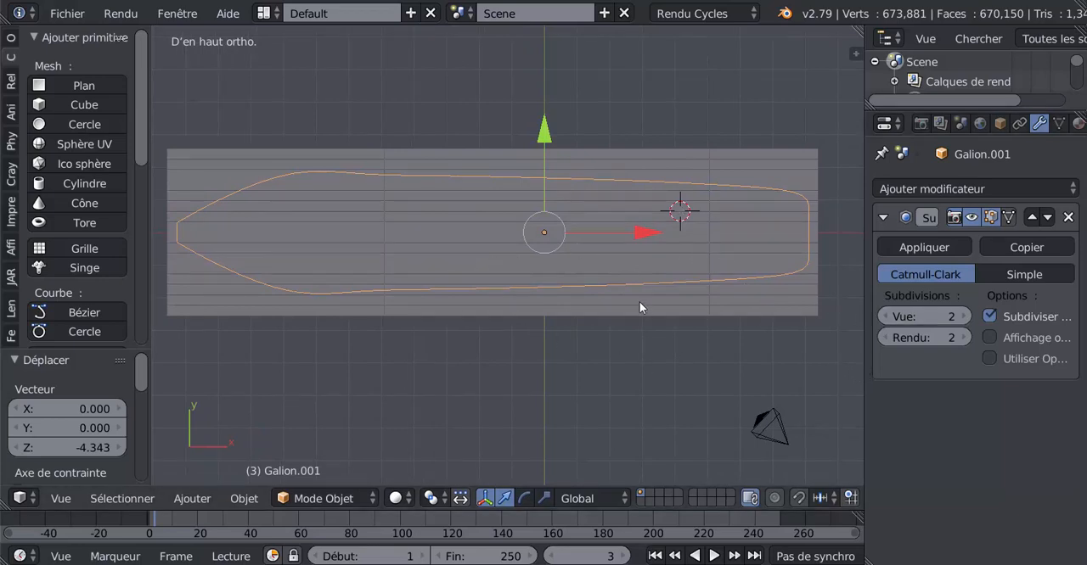
Select the plank plane in object mode and add a Boolean modifier to it
{"action": "right_click", "coordinate": [665, 302]}
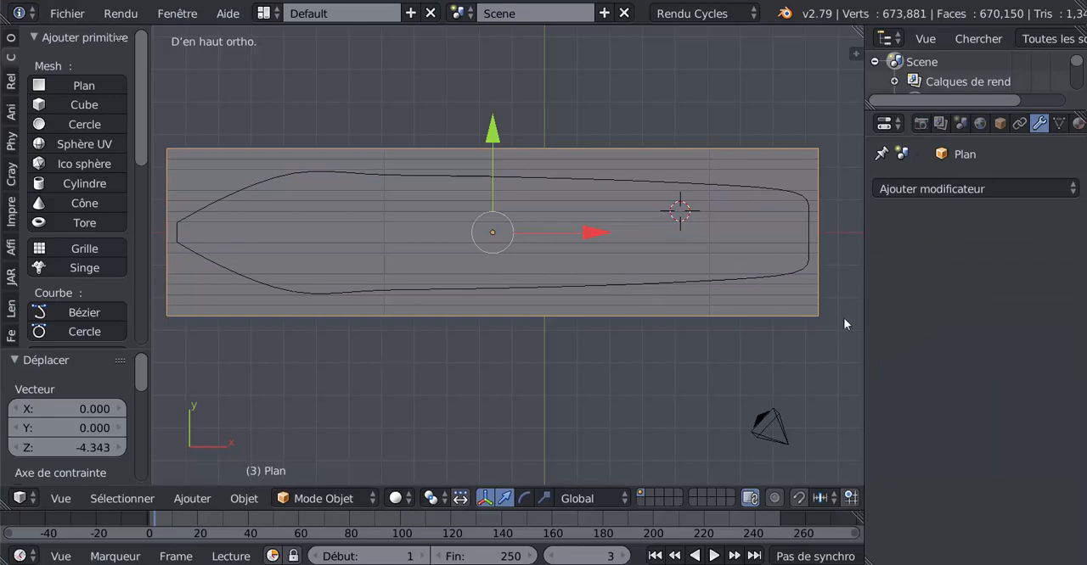
{"action": "middle_click_drag", "start_coordinate": [630, 338], "coordinate": [599, 305]}
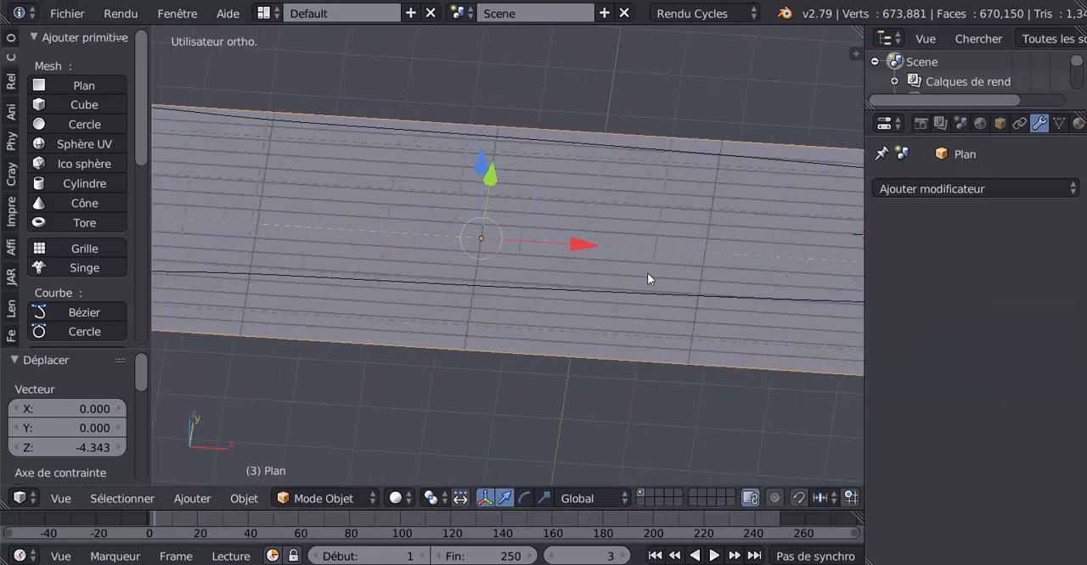
{"action": "key", "text": "KP_4"}
{"action": "key", "text": "Tab"}
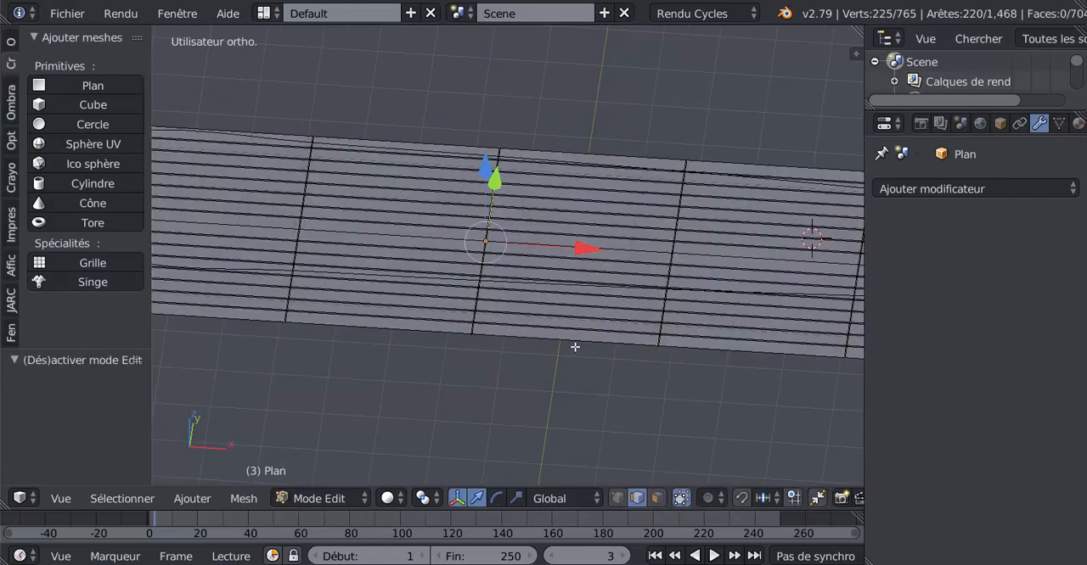
{"action": "key", "text": "KP_7"}
{"action": "key", "text": "Tab"}
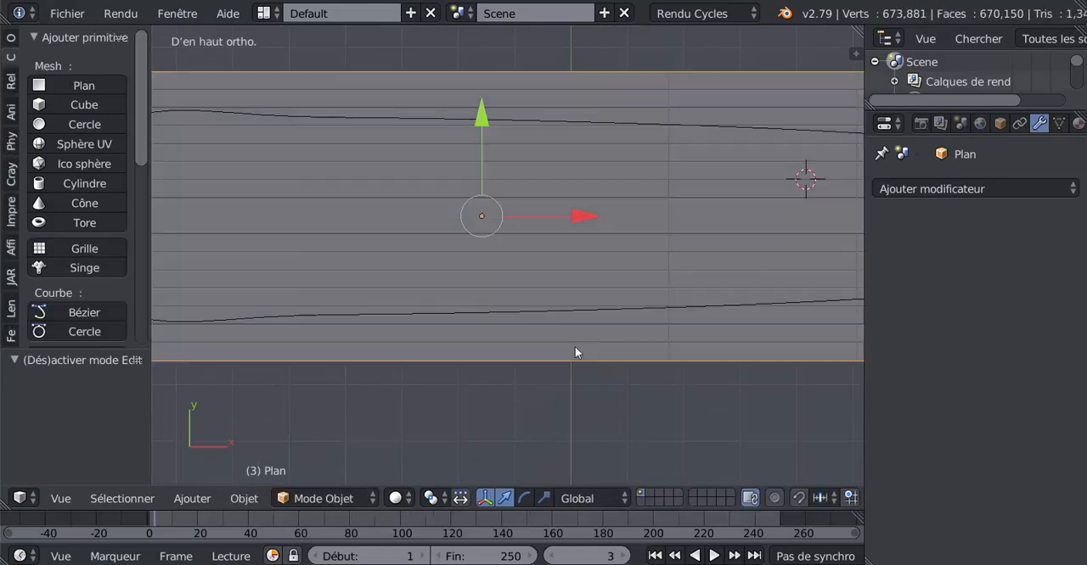
{"action": "middle_click_drag", "start_coordinate": [575, 347], "coordinate": [566, 264]}
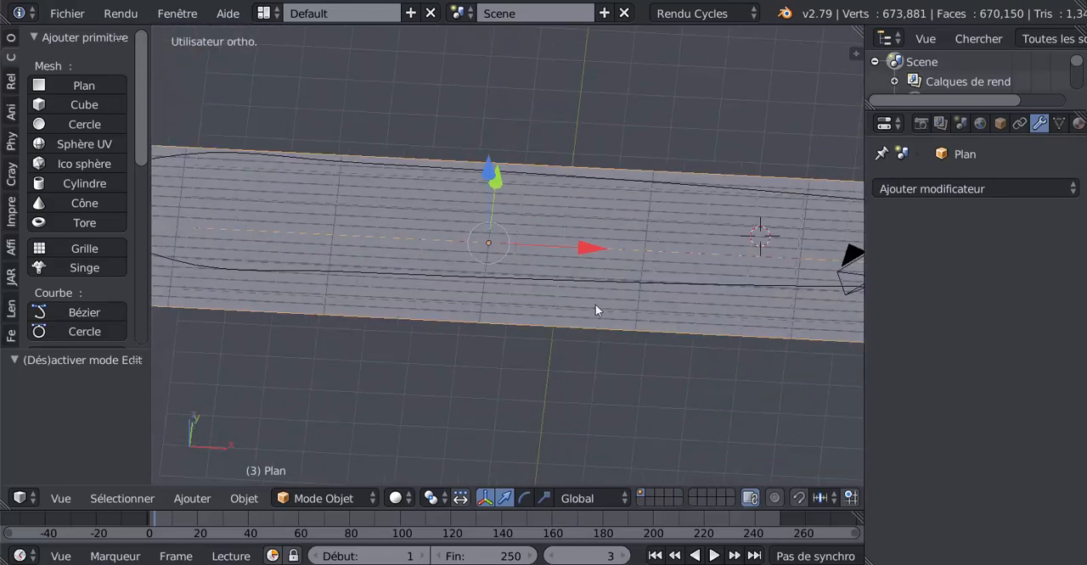
{"action": "left_click", "coordinate": [980, 190]}
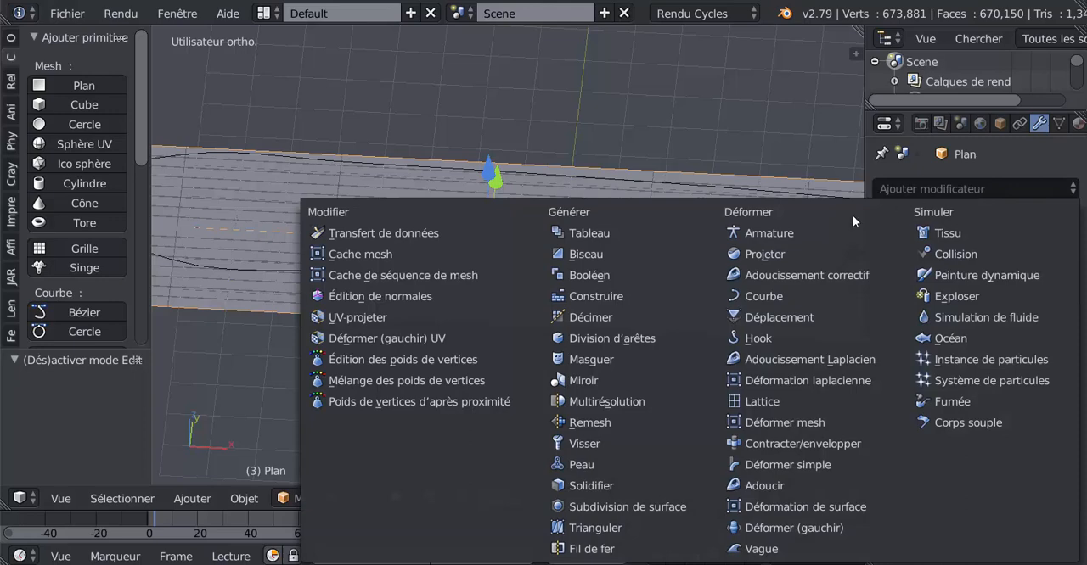
{"action": "left_click", "coordinate": [590, 279]}
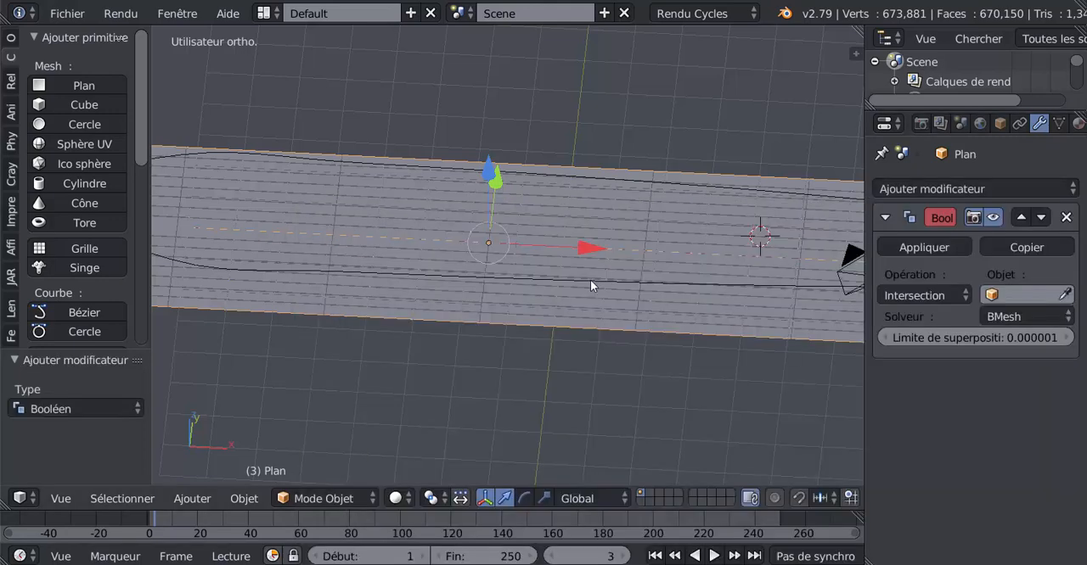
Examine the hull outline's height and position relative to the plank plane from several angles
{"action": "scroll", "coordinate": [615, 358], "scroll_direction": "down", "scroll_amount": 4}
{"action": "middle_click_drag", "start_coordinate": [616, 358], "coordinate": [531, 370]}
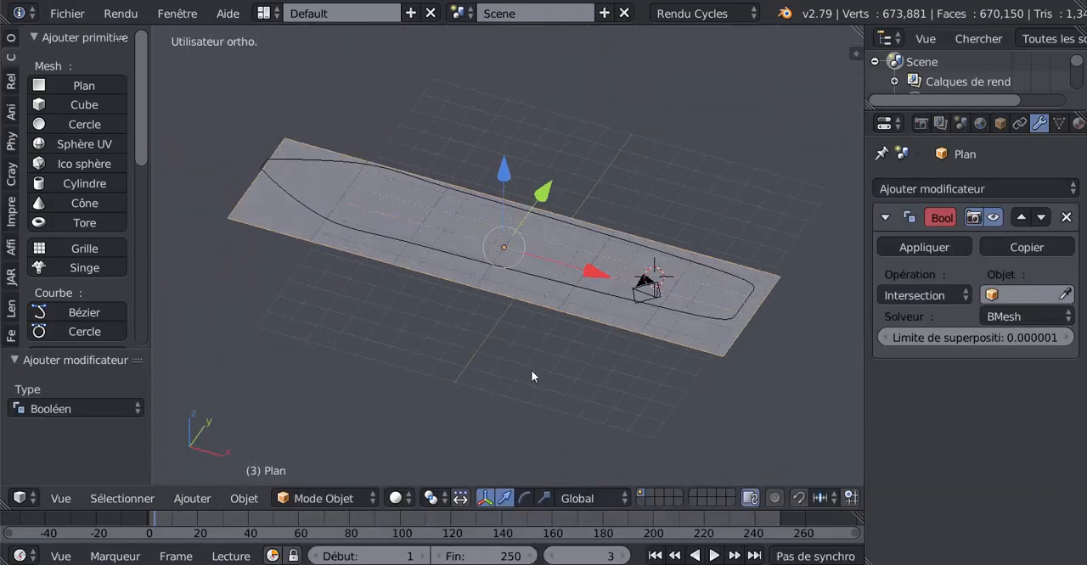
{"action": "scroll", "coordinate": [531, 370], "scroll_direction": "up", "scroll_amount": 2}
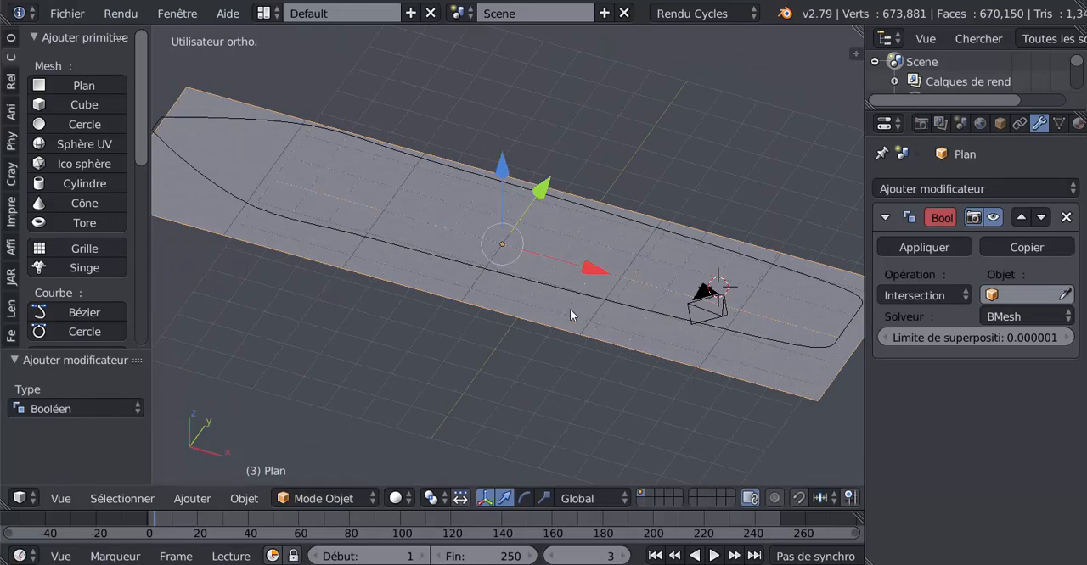
{"action": "middle_click_drag", "start_coordinate": [566, 320], "coordinate": [668, 328]}
{"action": "middle_click_drag", "start_coordinate": [356, 345], "coordinate": [578, 311]}
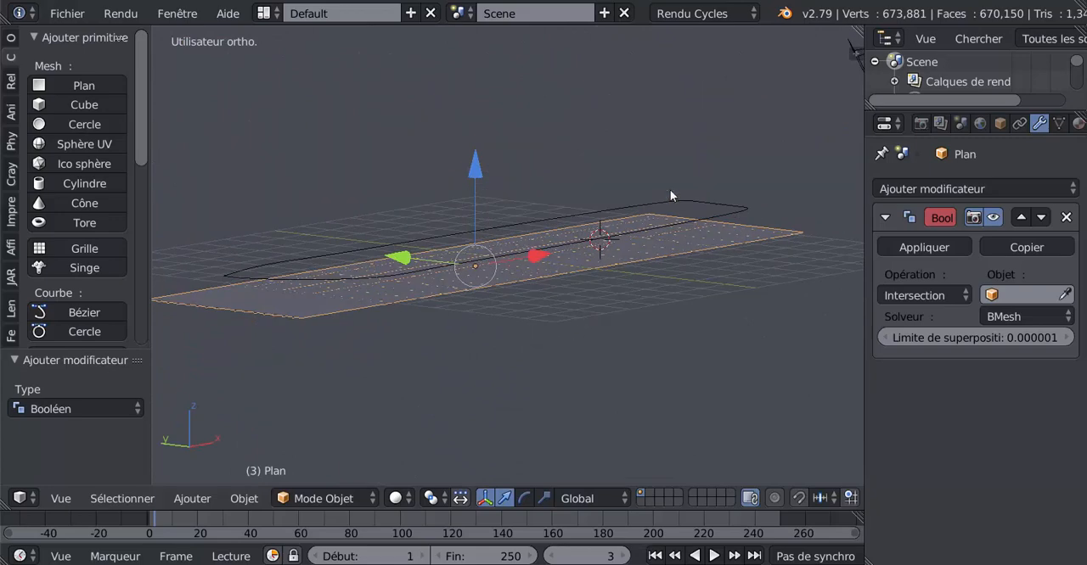
Select the hull outline above the plank plane and look up its object name in the object properties
{"action": "right_click", "coordinate": [703, 206]}
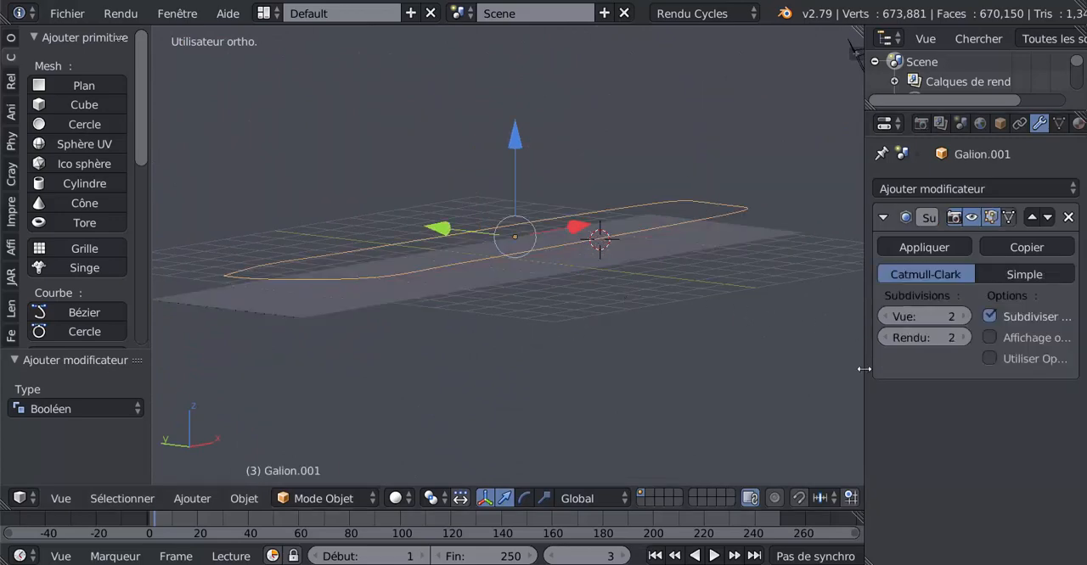
{"action": "middle_click_drag", "start_coordinate": [796, 348], "coordinate": [647, 344], "text": "shift"}
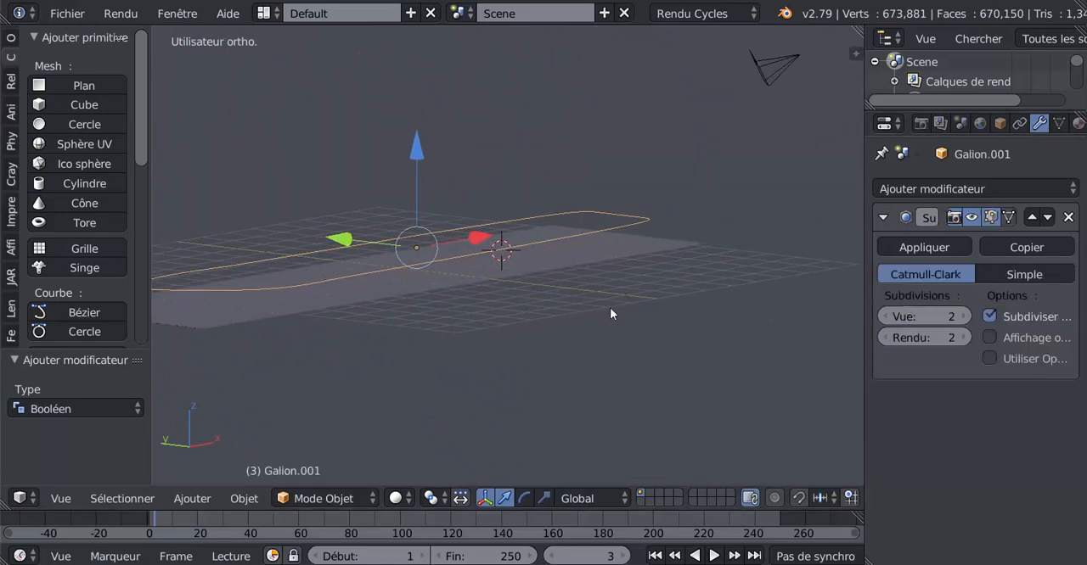
{"action": "middle_click_drag", "start_coordinate": [610, 309], "coordinate": [602, 350]}
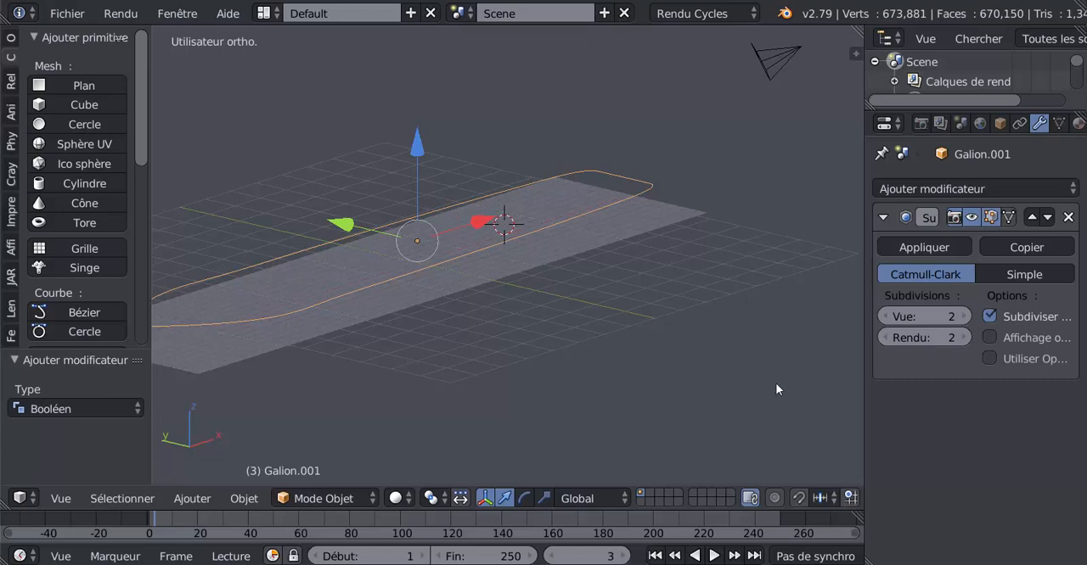
{"action": "key", "text": "n"}
{"action": "left_click_drag", "start_coordinate": [815, 313], "coordinate": [675, 314]}
{"action": "left_click_drag", "start_coordinate": [856, 264], "coordinate": [854, 293]}
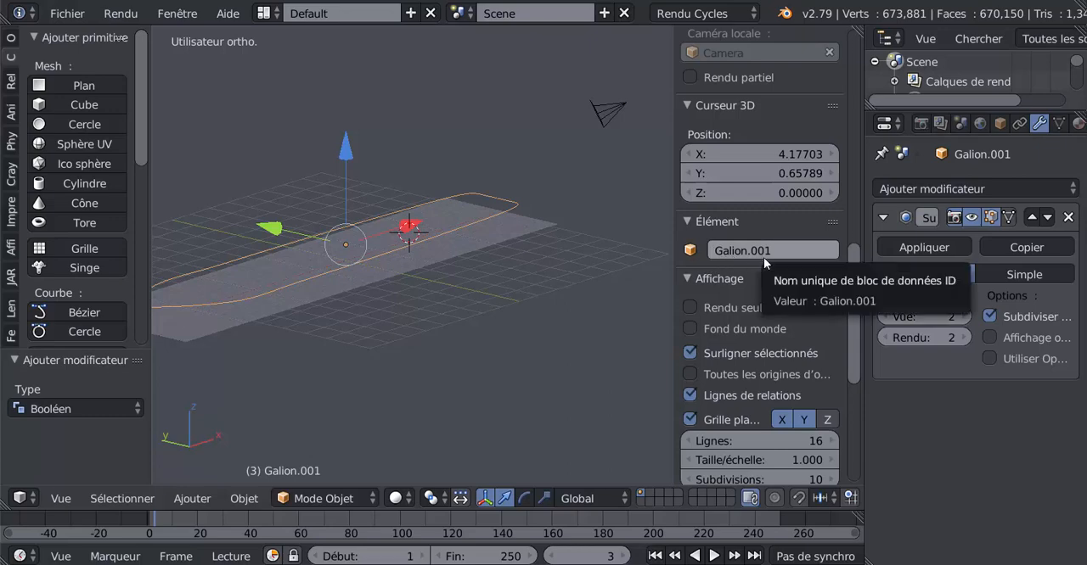
Select the plank plane and set Galion.001 as the target object of its Boolean modifier
{"action": "right_click", "coordinate": [473, 255]}
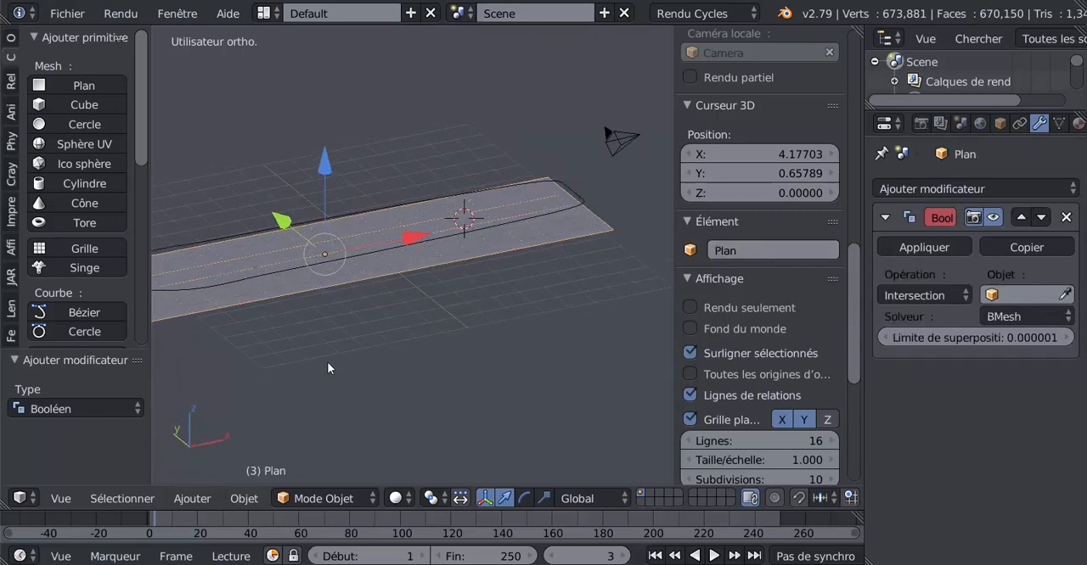
{"action": "middle_click_drag", "start_coordinate": [327, 362], "coordinate": [253, 359]}
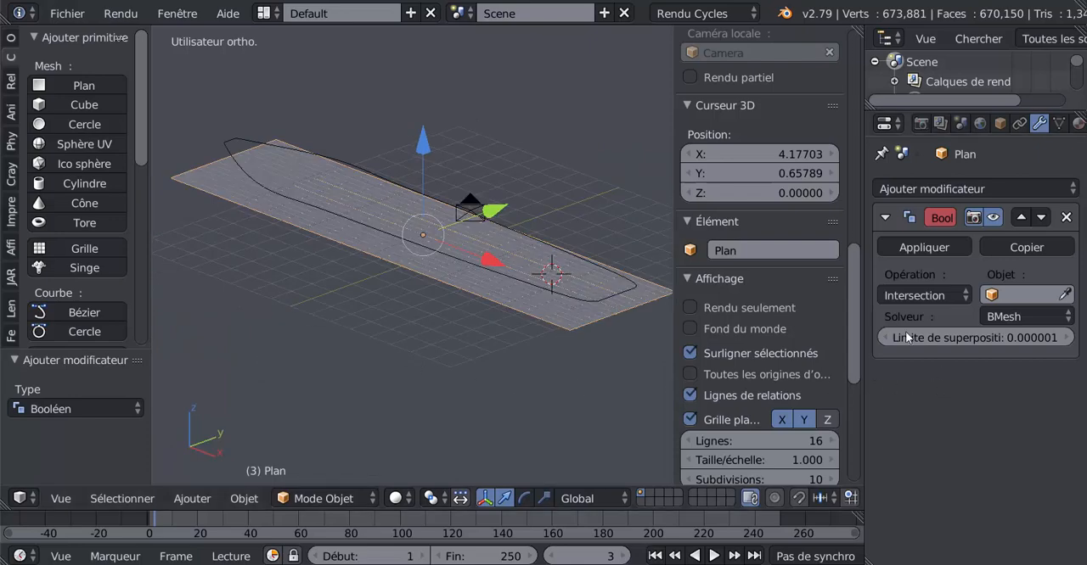
{"action": "left_click", "coordinate": [1035, 297]}
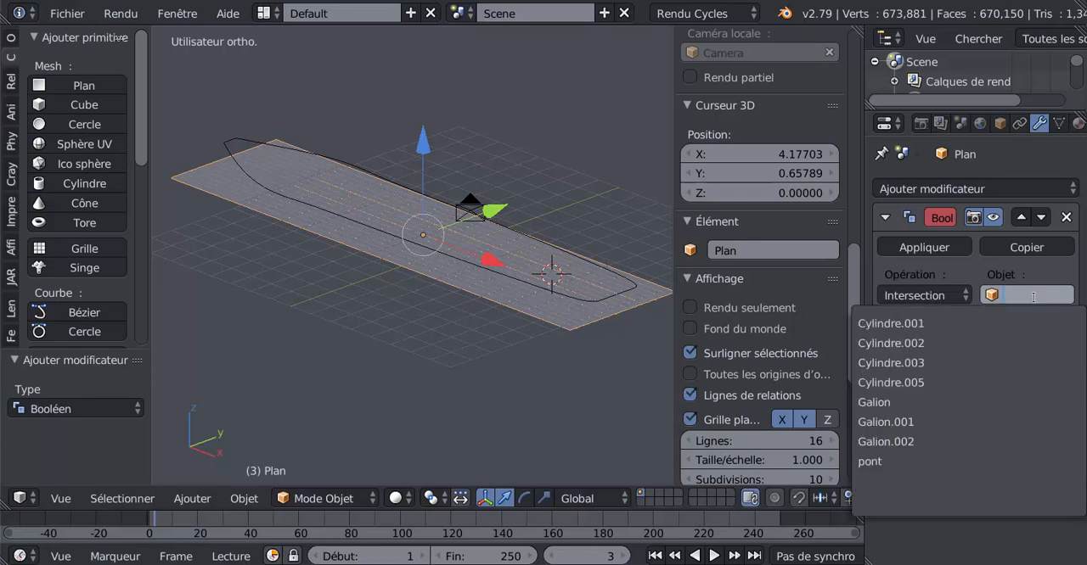
{"action": "left_click", "coordinate": [936, 424]}
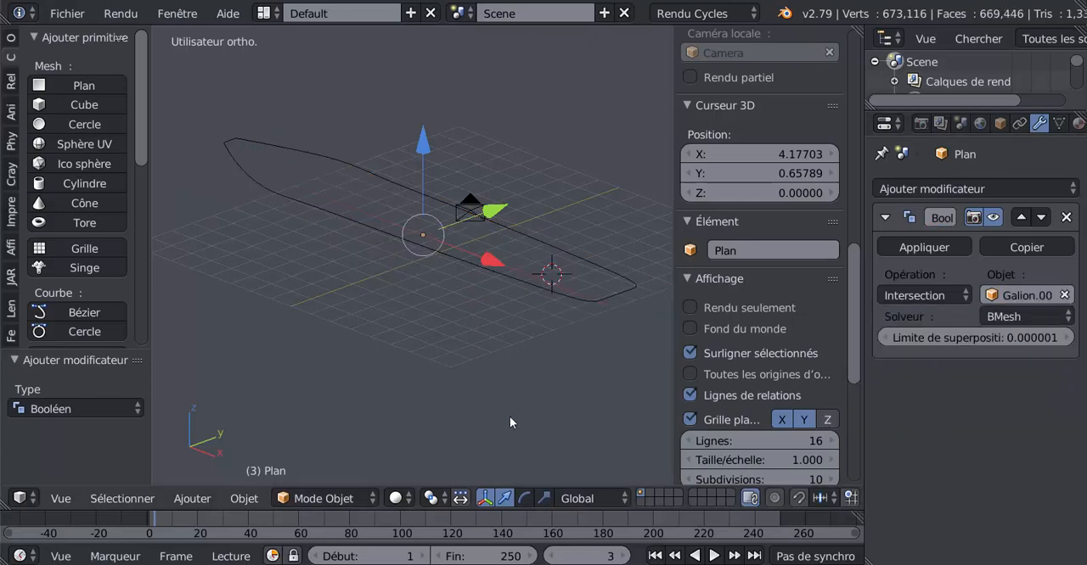
Try the Difference operation in the plank plane's Boolean modifier and check the plane from another angle
{"action": "middle_click_drag", "start_coordinate": [509, 416], "coordinate": [650, 408]}
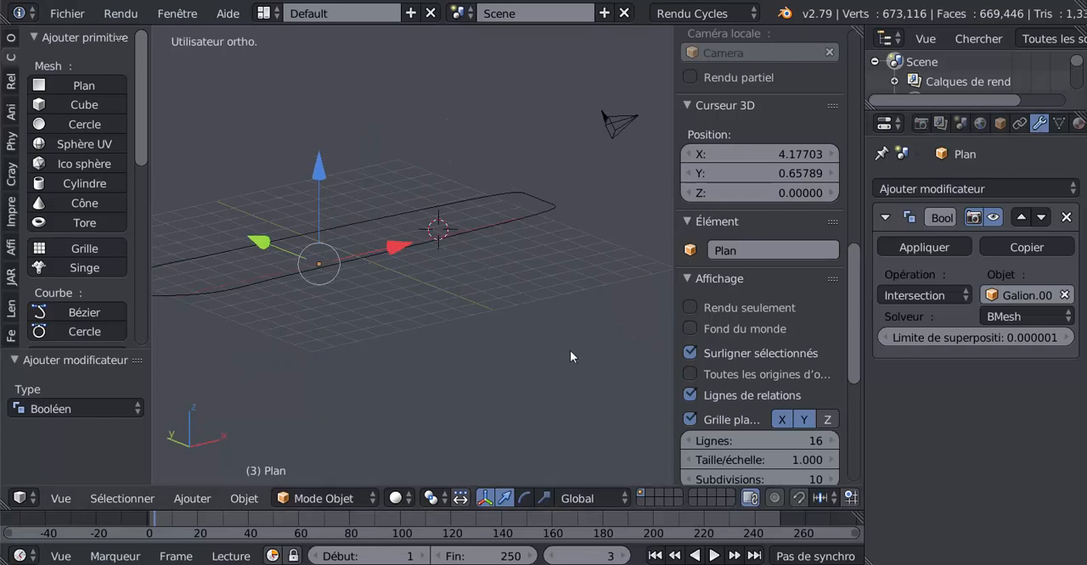
{"action": "mouse_move", "coordinate": [578, 345]}
{"action": "middle_mouse_down"}
{"action": "mouse_move", "coordinate": [561, 332]}
{"action": "mouse_move", "coordinate": [591, 333]}
{"action": "middle_mouse_up"}
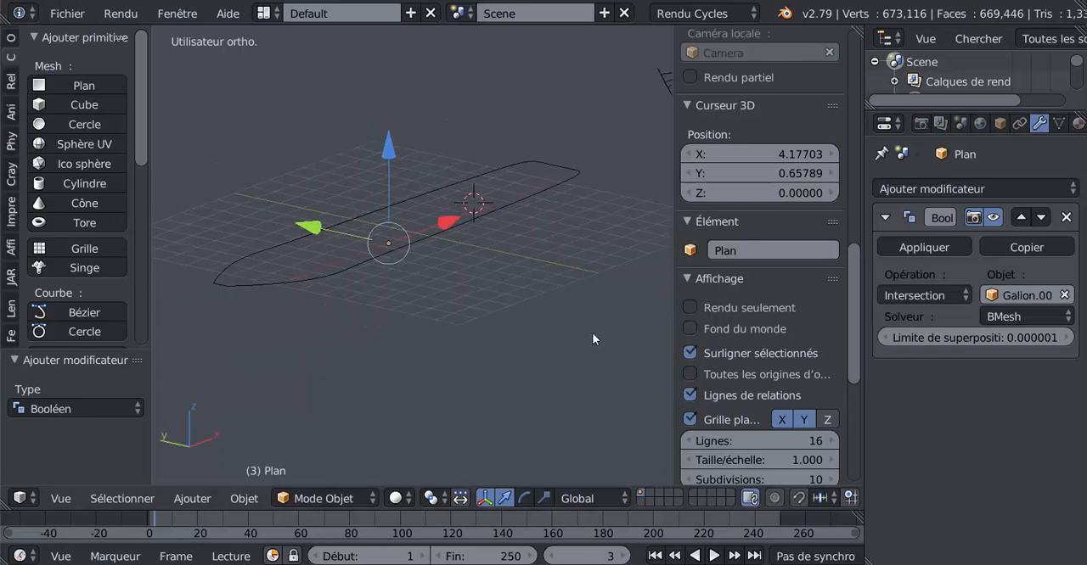
{"action": "left_click", "coordinate": [924, 296]}
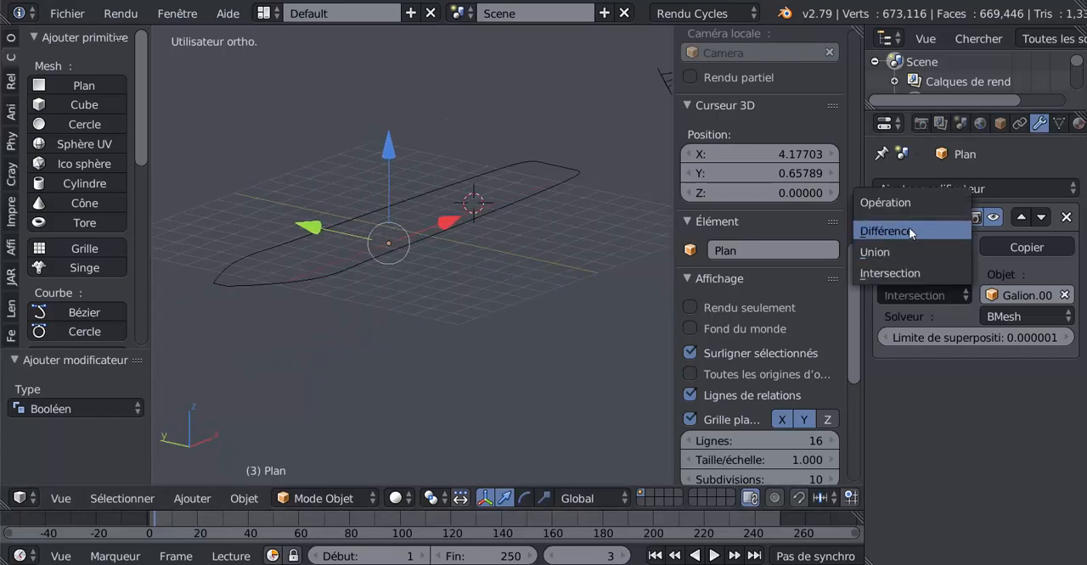
{"action": "left_click", "coordinate": [927, 295]}
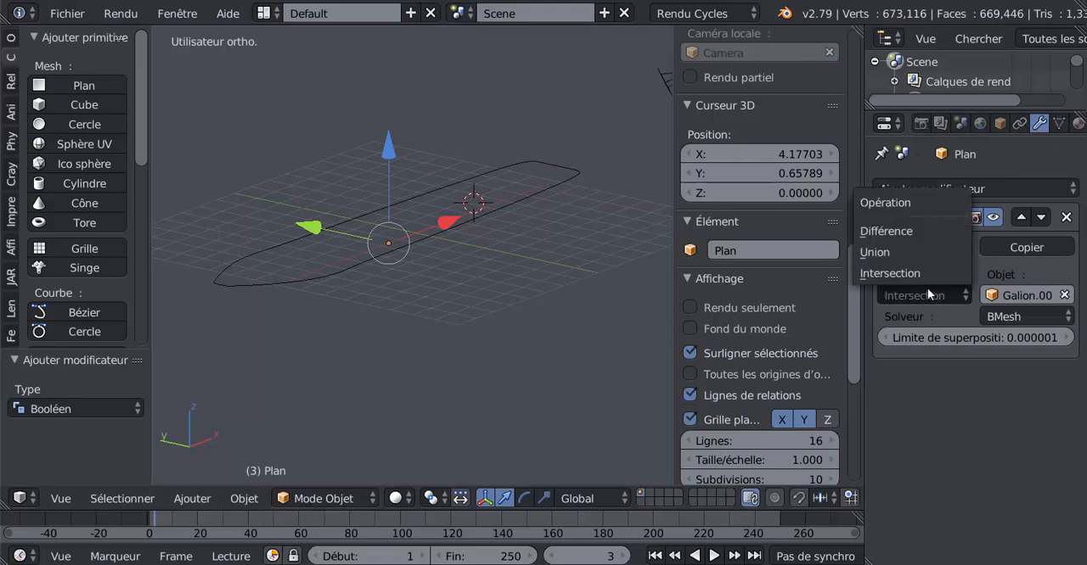
{"action": "left_click", "coordinate": [927, 231]}
{"action": "middle_click_drag", "start_coordinate": [554, 337], "coordinate": [403, 350]}
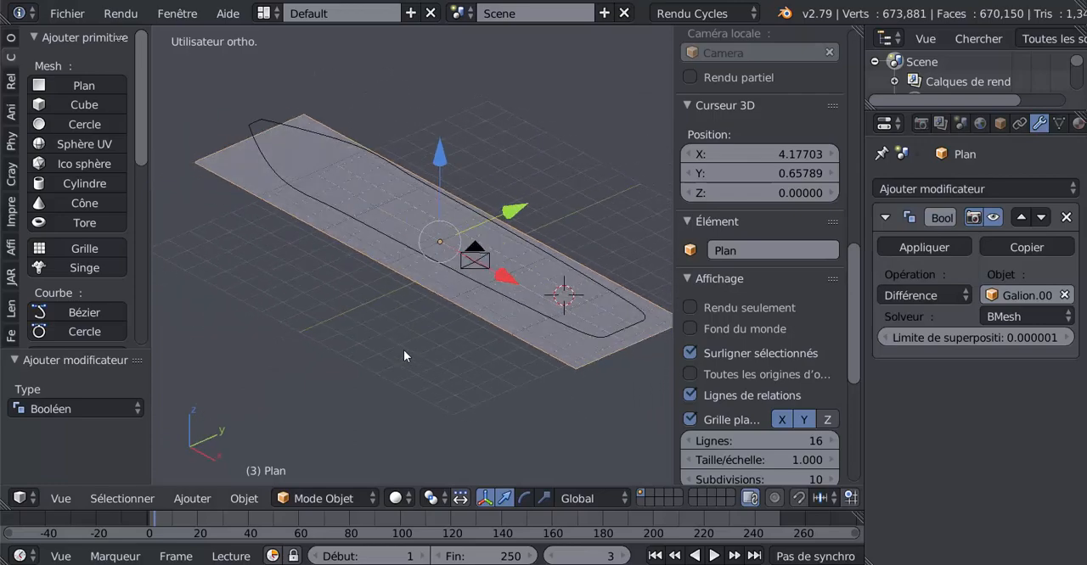
Examine the plank plane's mesh and its outer edge up close in edit and object modes
{"action": "key", "text": "Tab"}
{"action": "scroll", "coordinate": [403, 350], "scroll_direction": "up", "scroll_amount": 3}
{"action": "middle_click_drag", "start_coordinate": [470, 342], "coordinate": [463, 304]}
{"action": "key", "text": "Tab"}
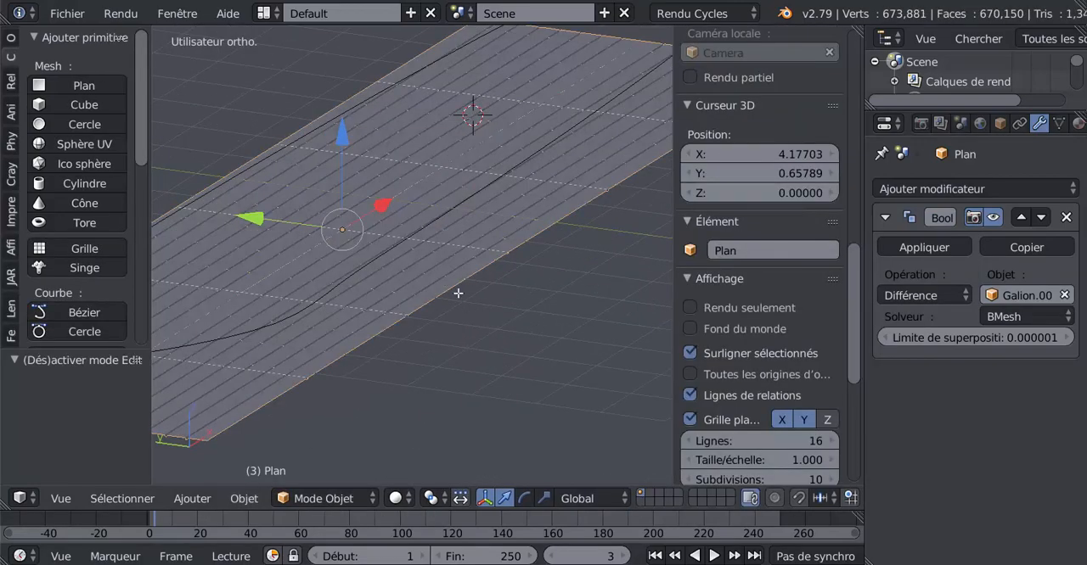
{"action": "key", "text": "Tab"}
{"action": "right_click", "coordinate": [462, 294]}
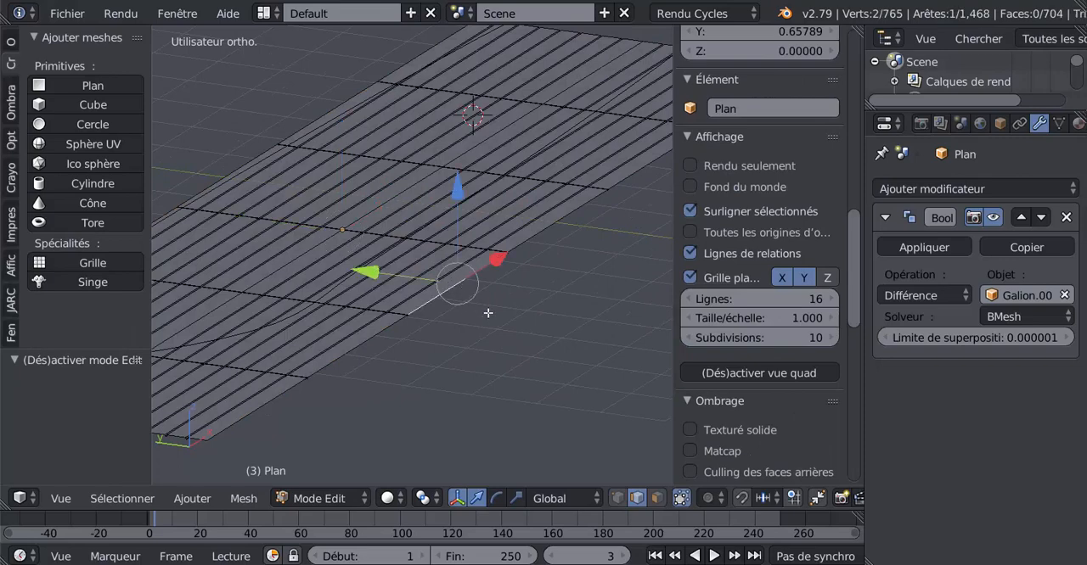
{"action": "key", "text": "Tab"}
{"action": "scroll", "coordinate": [482, 320], "scroll_direction": "down", "scroll_amount": 3}
Select the hull outline Galion.001 and remove its Subdivision Surface modifier
{"action": "right_click", "coordinate": [292, 301]}
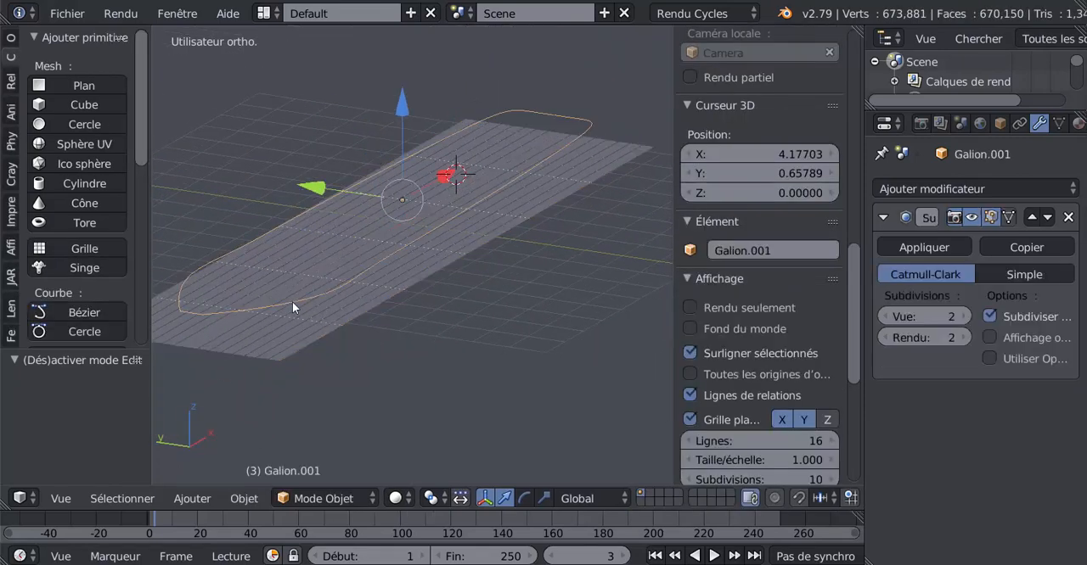
{"action": "key", "text": "KP_Decimal"}
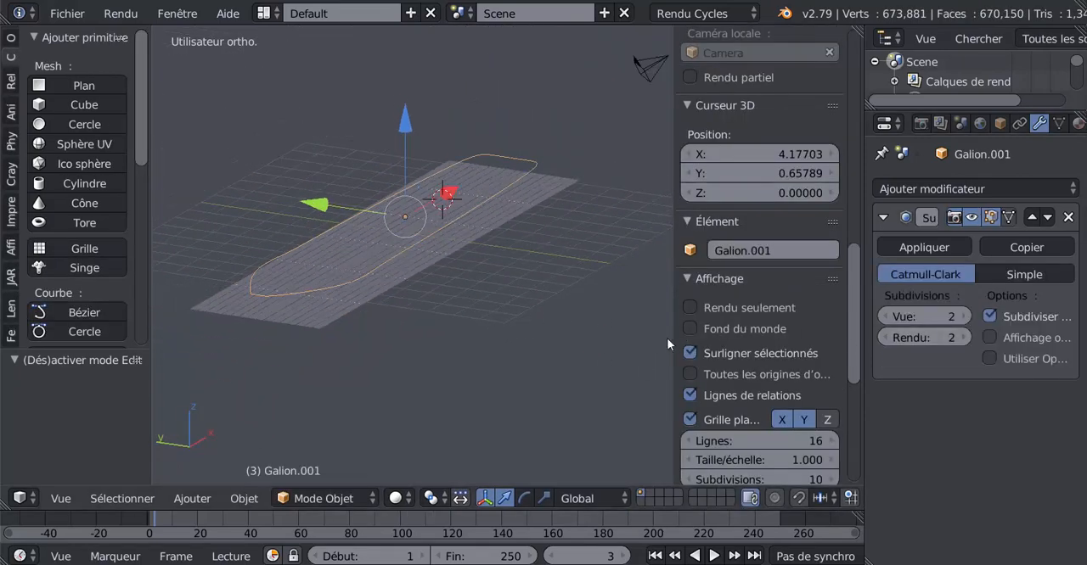
{"action": "left_click_drag", "start_coordinate": [675, 335], "coordinate": [744, 327]}
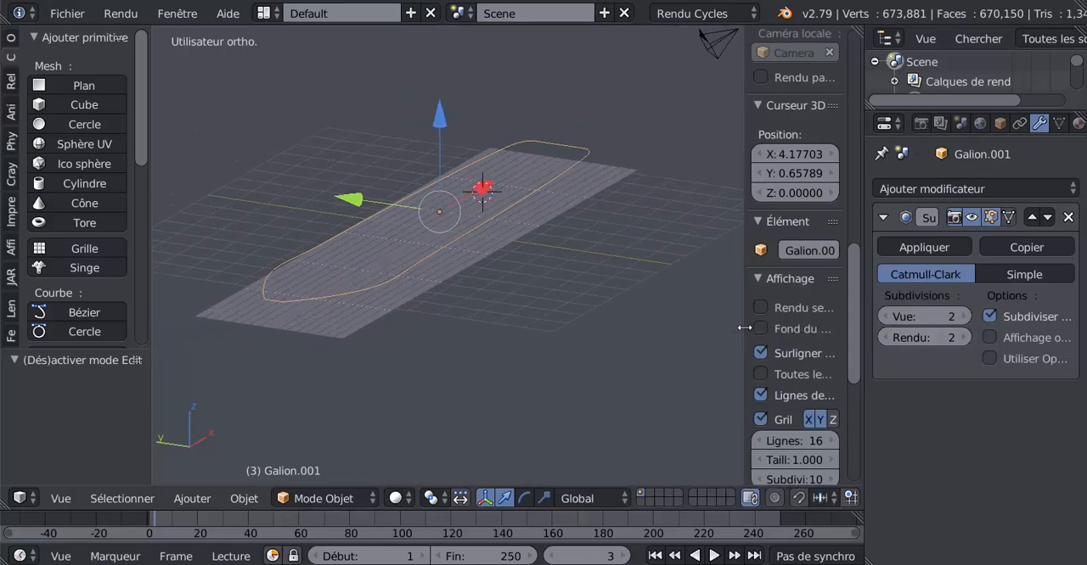
{"action": "left_click", "coordinate": [1067, 217]}
{"action": "middle_click_drag", "start_coordinate": [547, 349], "coordinate": [474, 364]}
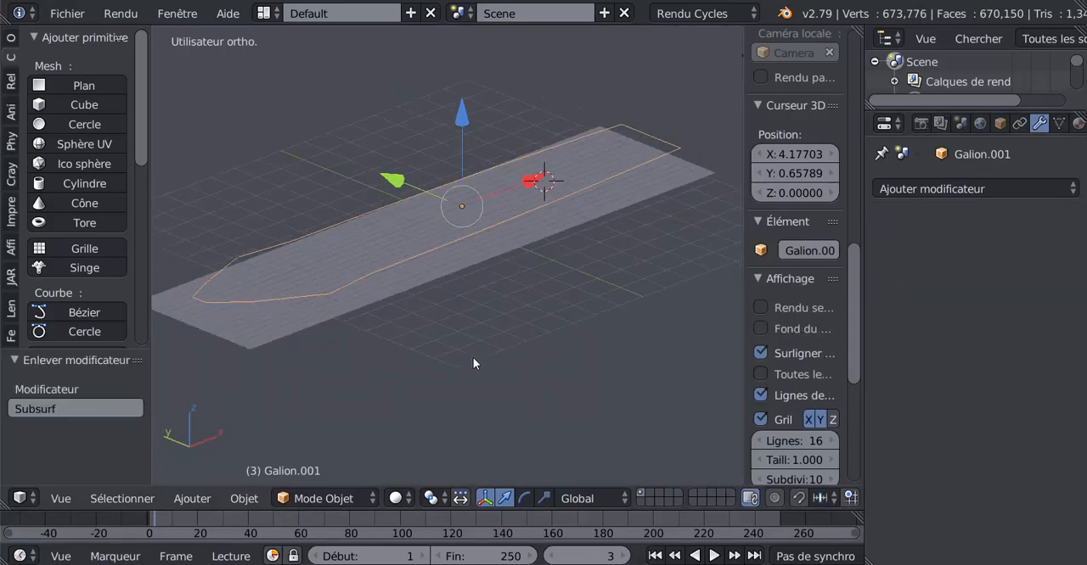
Add a new Subdivision Surface modifier to the hull outline Galion.001
{"action": "right_click", "coordinate": [362, 275]}
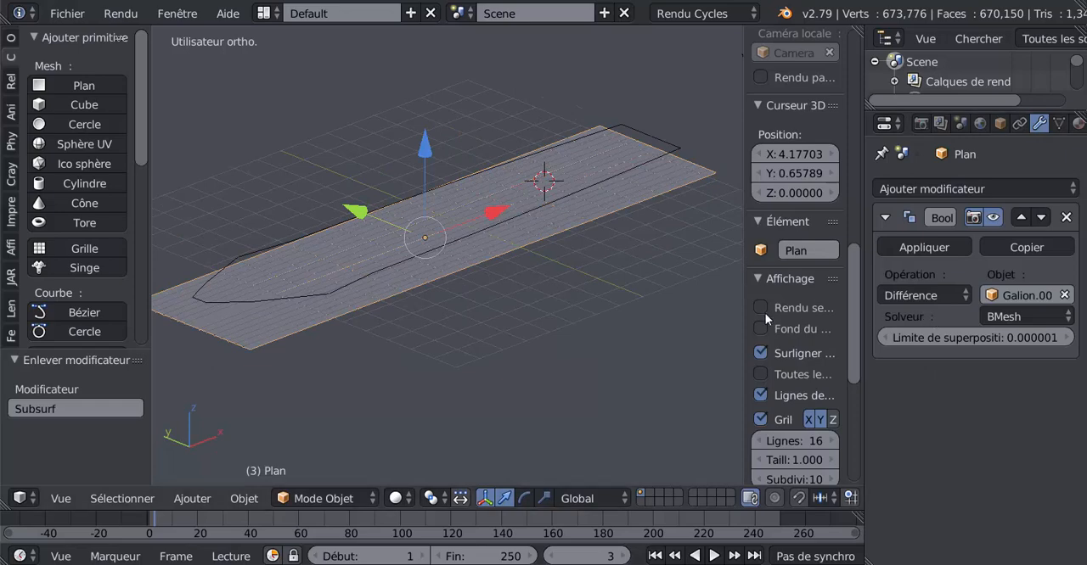
{"action": "right_click", "coordinate": [446, 244]}
{"action": "left_click", "coordinate": [989, 188]}
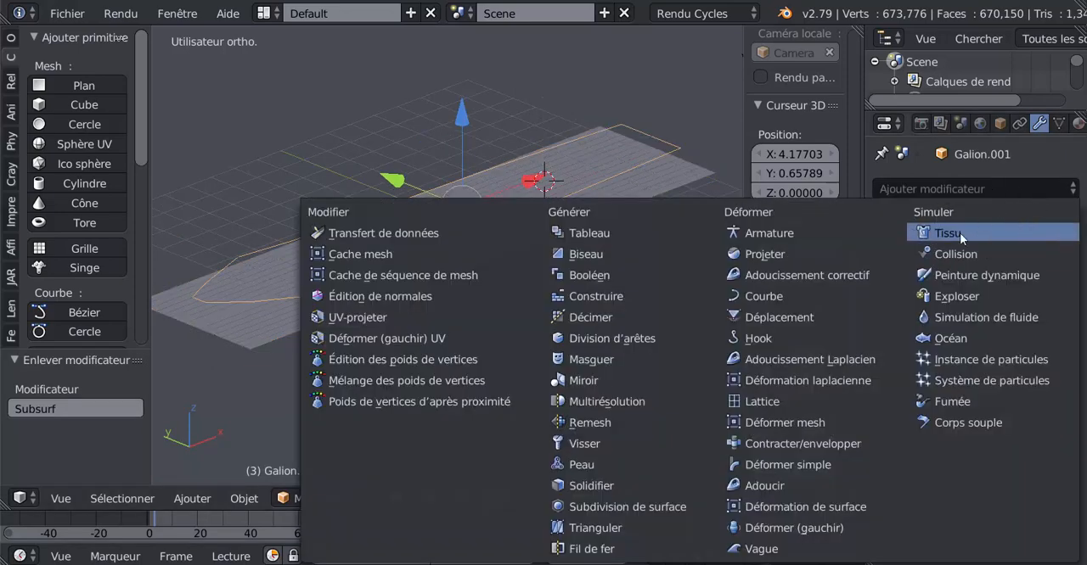
{"action": "left_click", "coordinate": [618, 507]}
{"action": "middle_click_drag", "start_coordinate": [663, 415], "coordinate": [636, 416]}
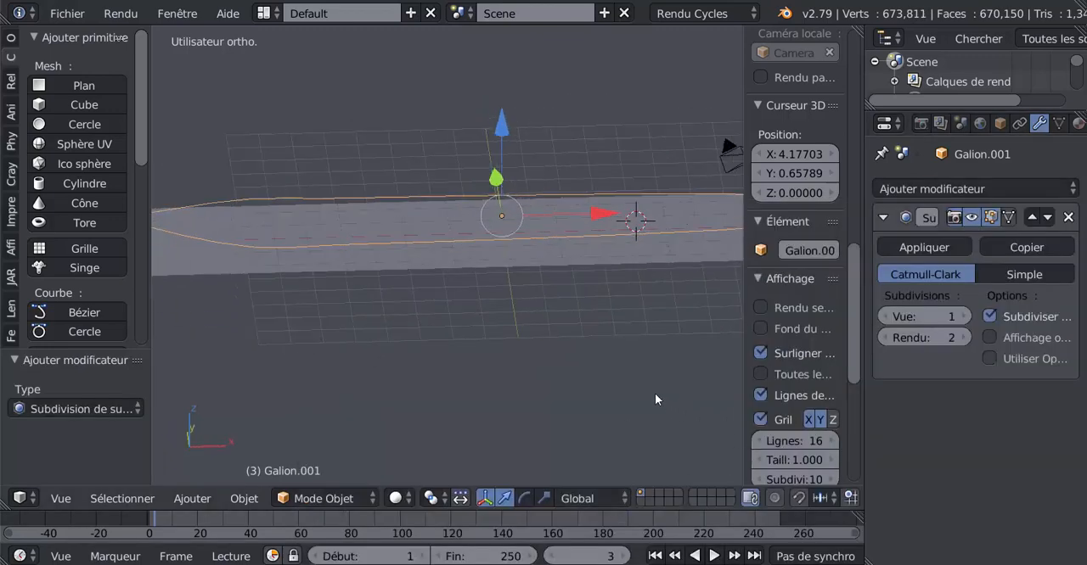
{"action": "middle_click_drag", "start_coordinate": [476, 357], "coordinate": [532, 366]}
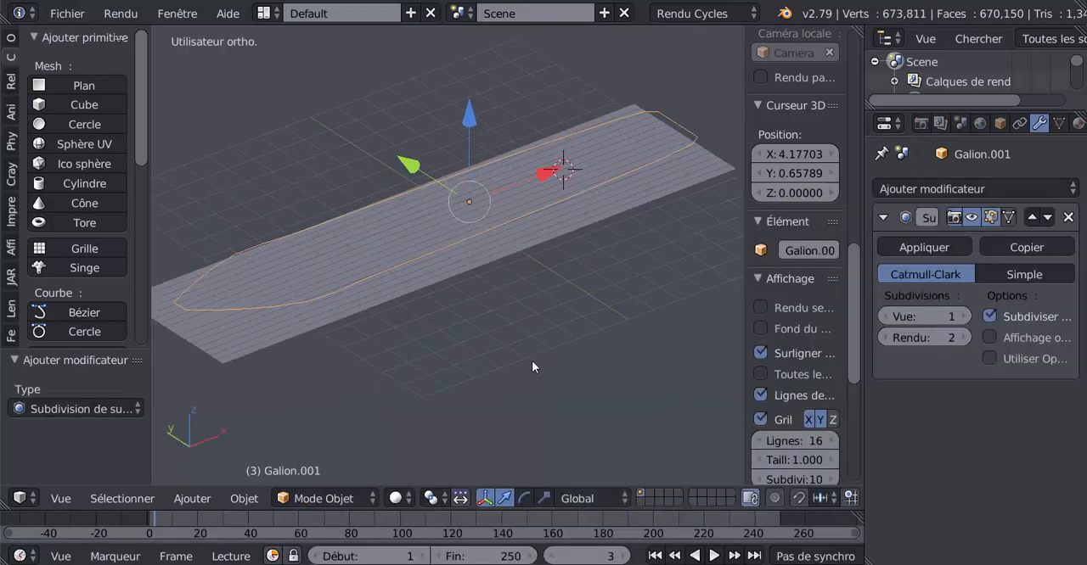
Extrude all of the hull outline's edges by -1.846 along Z through the plank plane, and return to object mode
{"action": "key", "text": "Tab"}
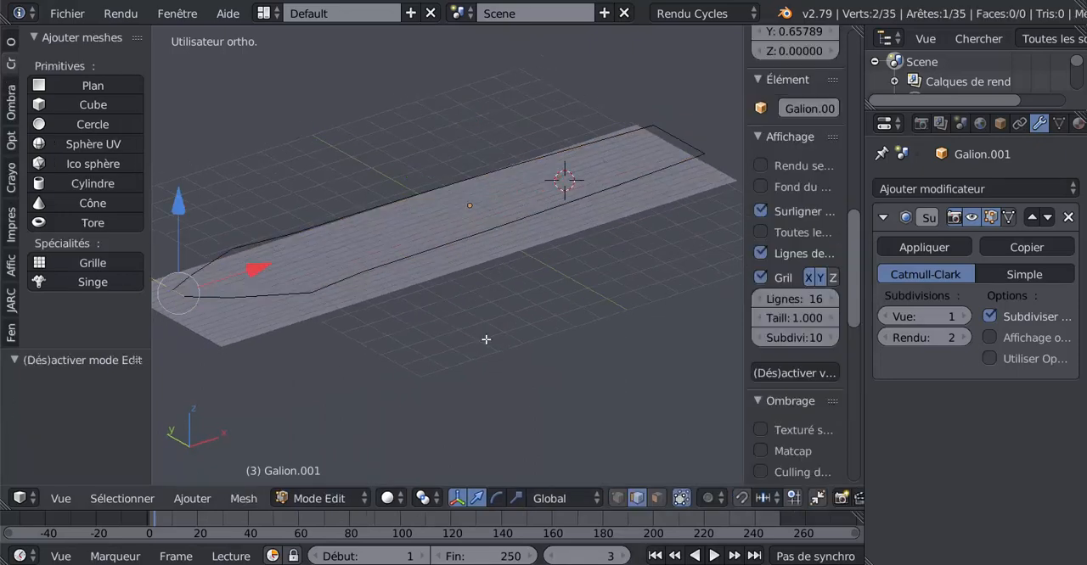
{"action": "key", "text": "a"}
{"action": "key", "text": "a"}
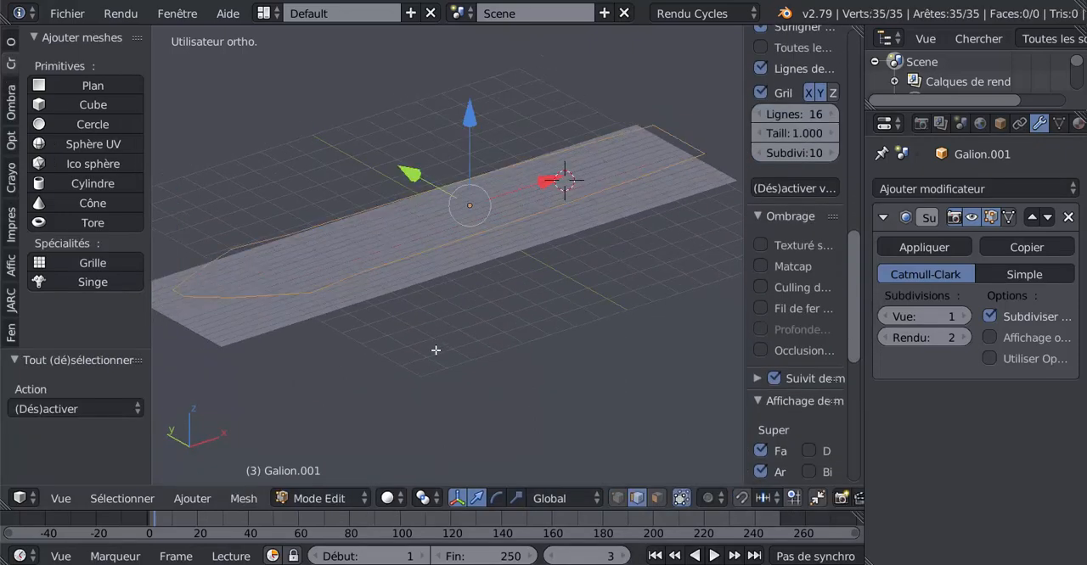
{"action": "scroll", "coordinate": [436, 351], "scroll_direction": "down", "scroll_amount": 1}
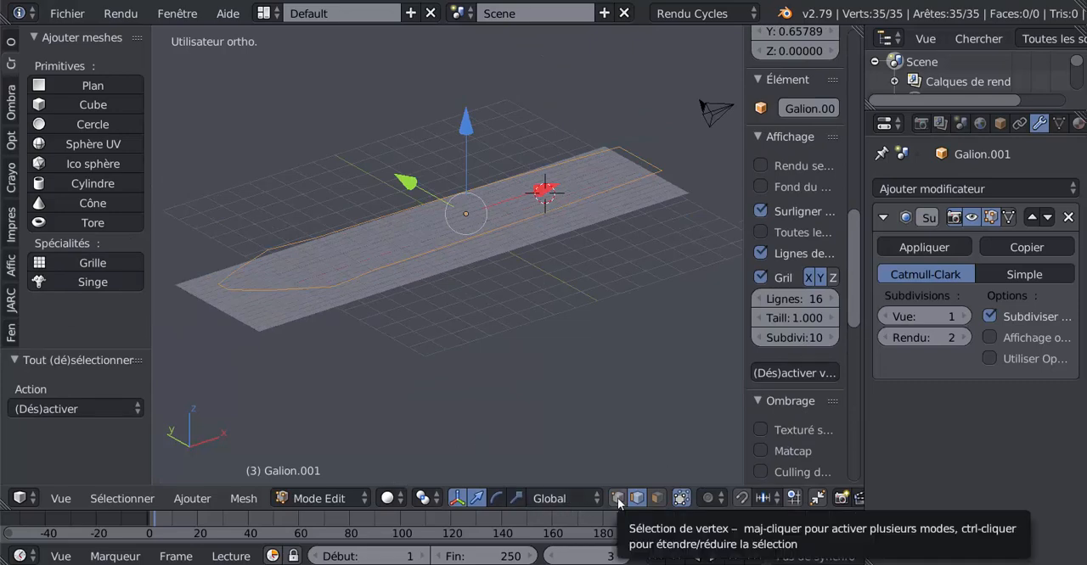
{"action": "scroll", "coordinate": [492, 340], "scroll_direction": "up", "scroll_amount": 1}
{"action": "key", "text": "e"}
{"action": "right_click", "coordinate": [490, 341]}
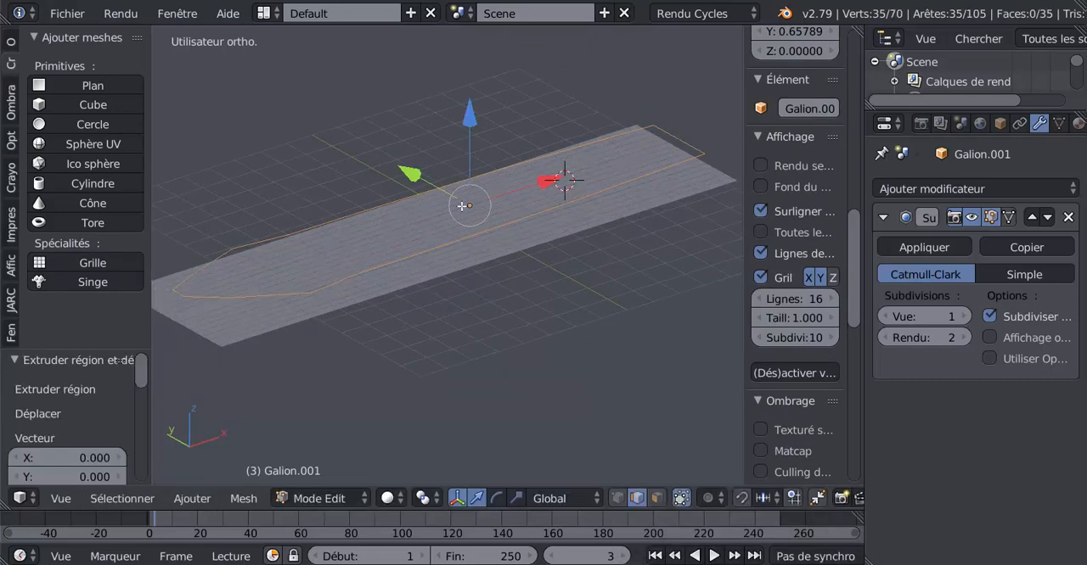
{"action": "left_click_drag", "start_coordinate": [475, 133], "coordinate": [480, 183]}
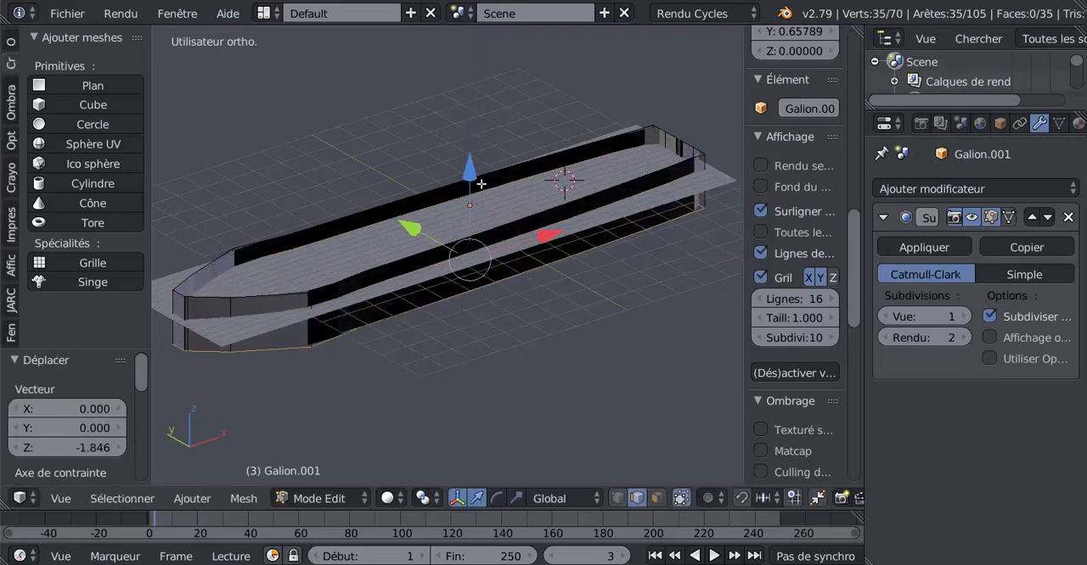
{"action": "middle_click_drag", "start_coordinate": [480, 184], "coordinate": [444, 270]}
{"action": "key", "text": "Tab"}
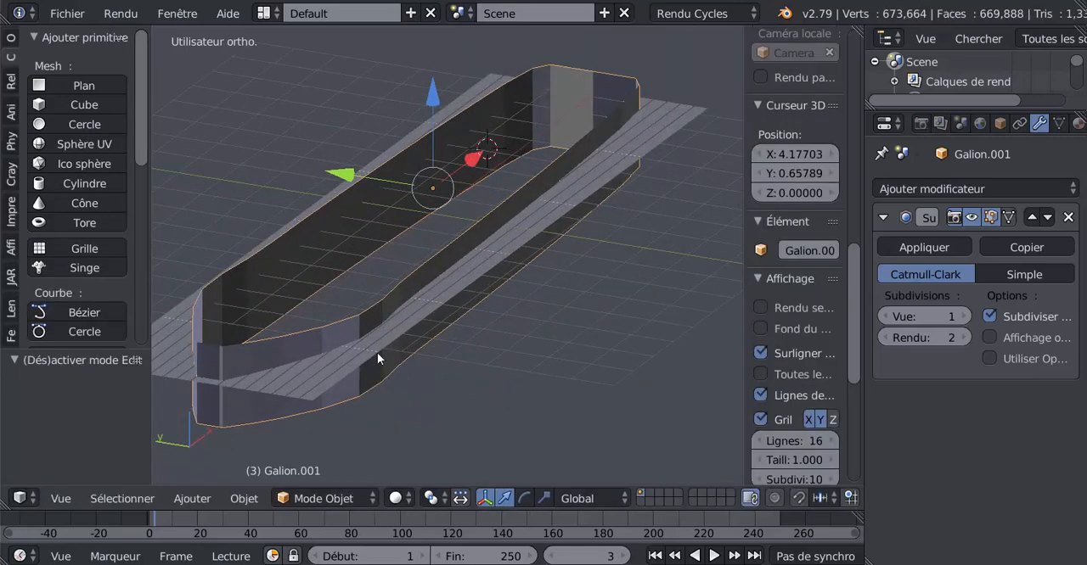
Select the plank plane and set its Boolean modifier's operation to Intersection
{"action": "middle_click_drag", "start_coordinate": [421, 353], "coordinate": [281, 358]}
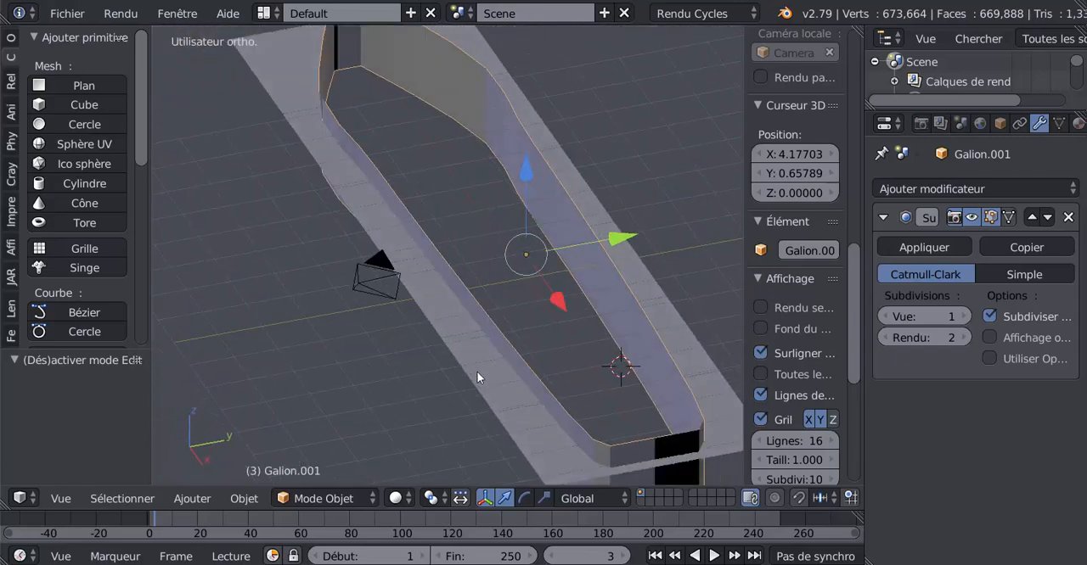
{"action": "middle_click_drag", "start_coordinate": [537, 397], "coordinate": [423, 325]}
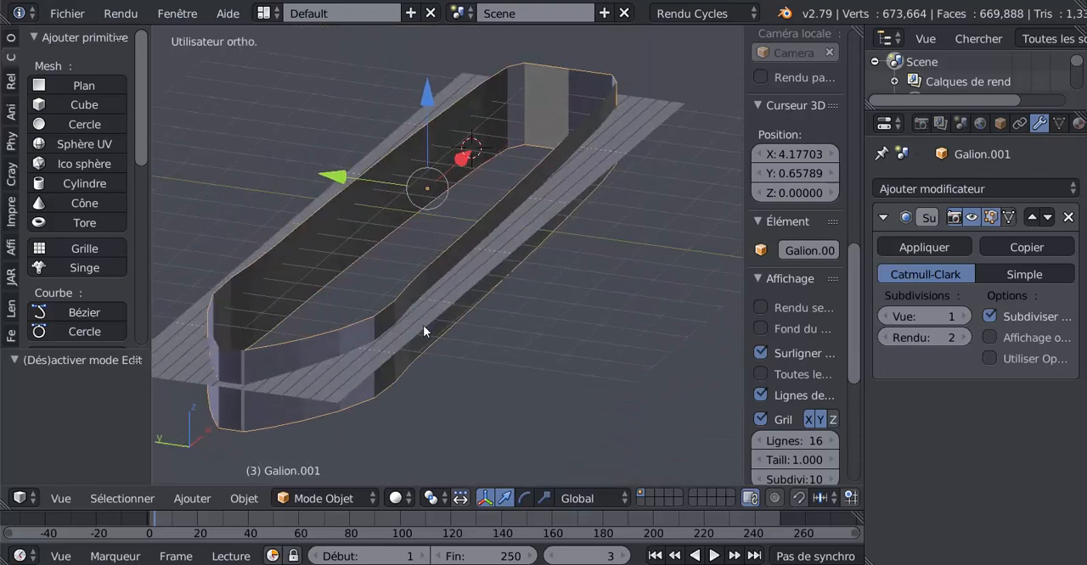
{"action": "right_click", "coordinate": [423, 325]}
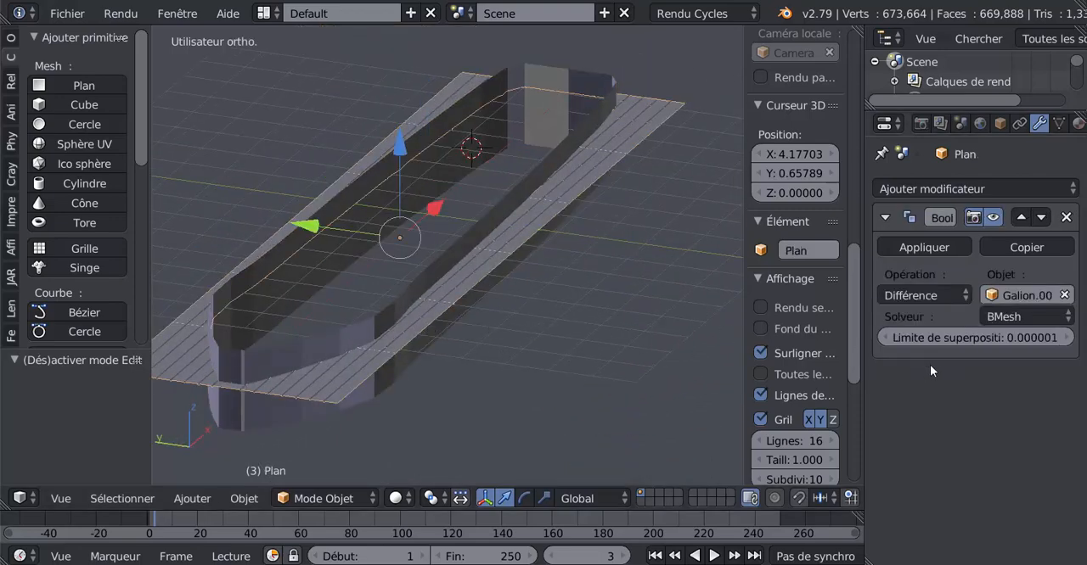
{"action": "mouse_move", "coordinate": [594, 384]}
{"action": "middle_mouse_down"}
{"action": "mouse_move", "coordinate": [564, 386]}
{"action": "mouse_move", "coordinate": [604, 382]}
{"action": "middle_mouse_up"}
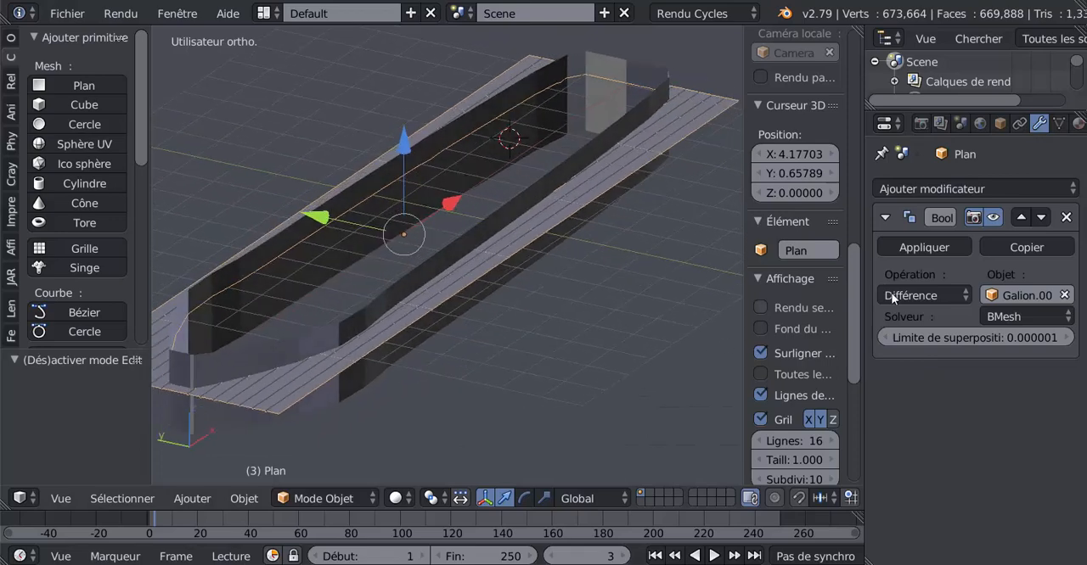
{"action": "left_click", "coordinate": [925, 296]}
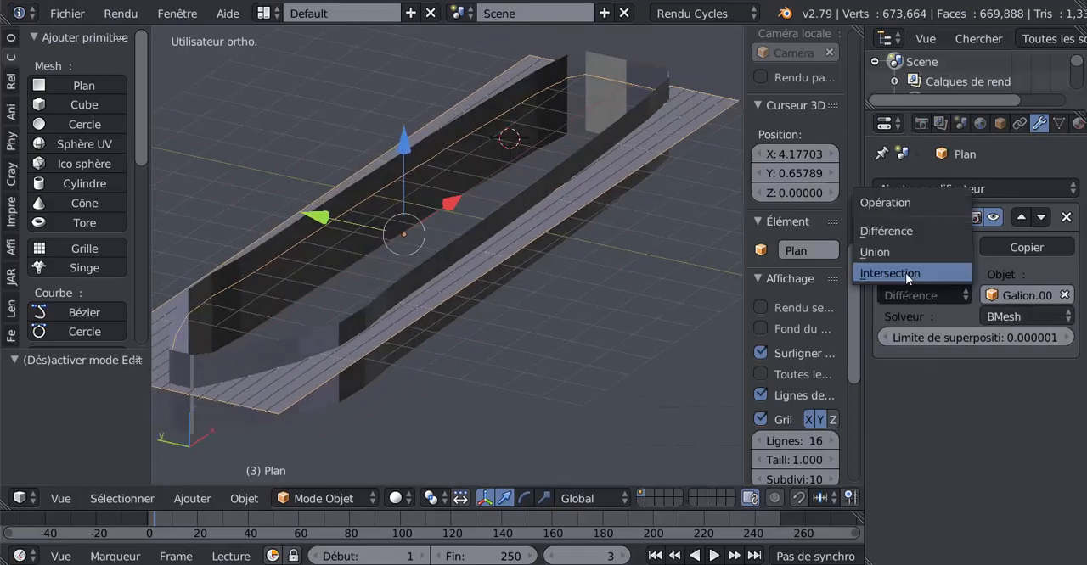
{"action": "left_click", "coordinate": [905, 272]}
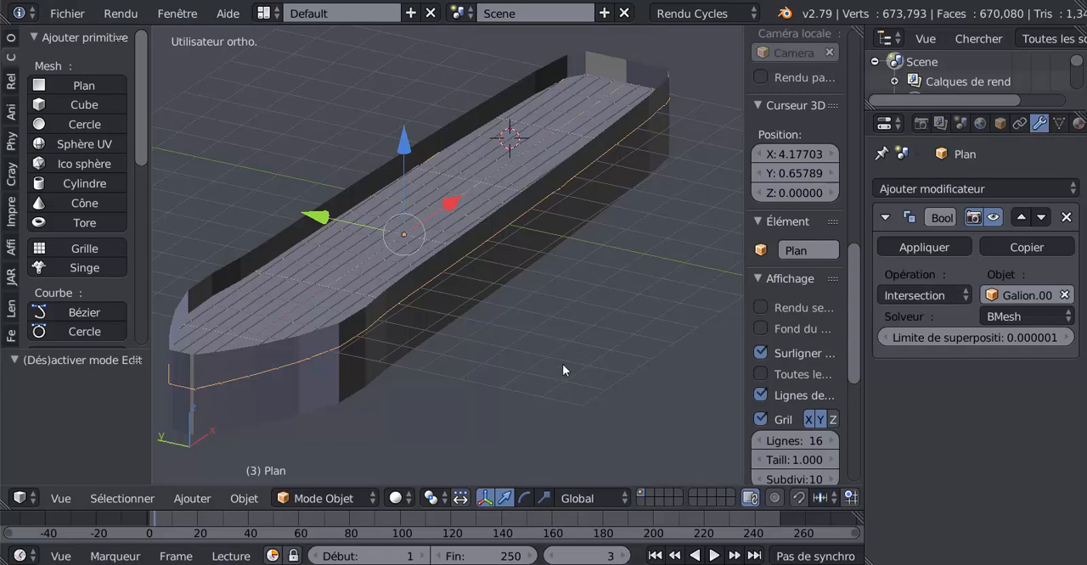
Apply the Intersection Boolean modifier to the plank plane and switch its mesh selection to face mode, returning to object mode
{"action": "middle_click_drag", "start_coordinate": [616, 388], "coordinate": [623, 413]}
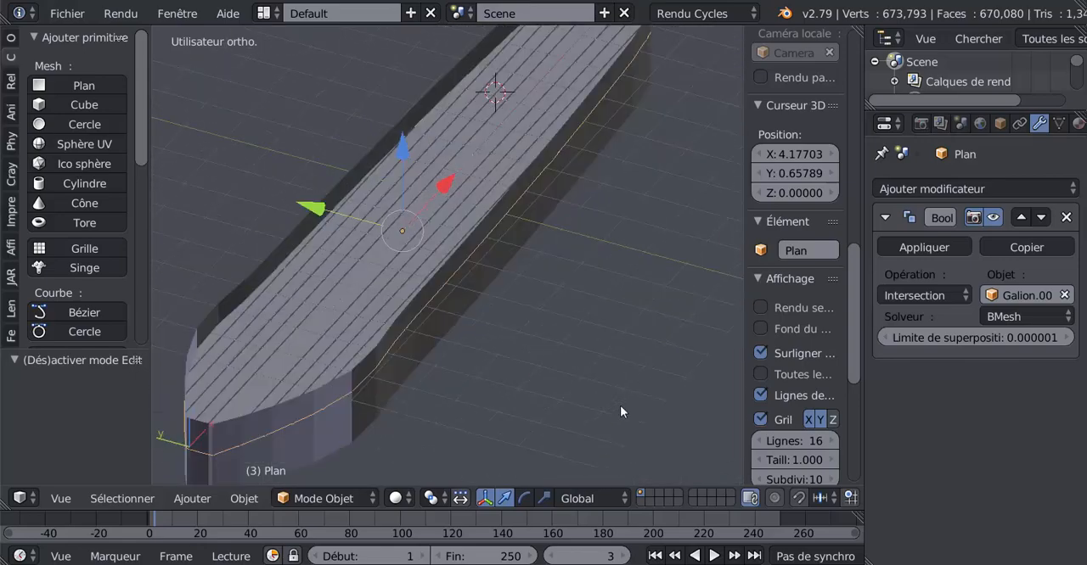
{"action": "left_click", "coordinate": [932, 247]}
{"action": "key", "text": "Tab"}
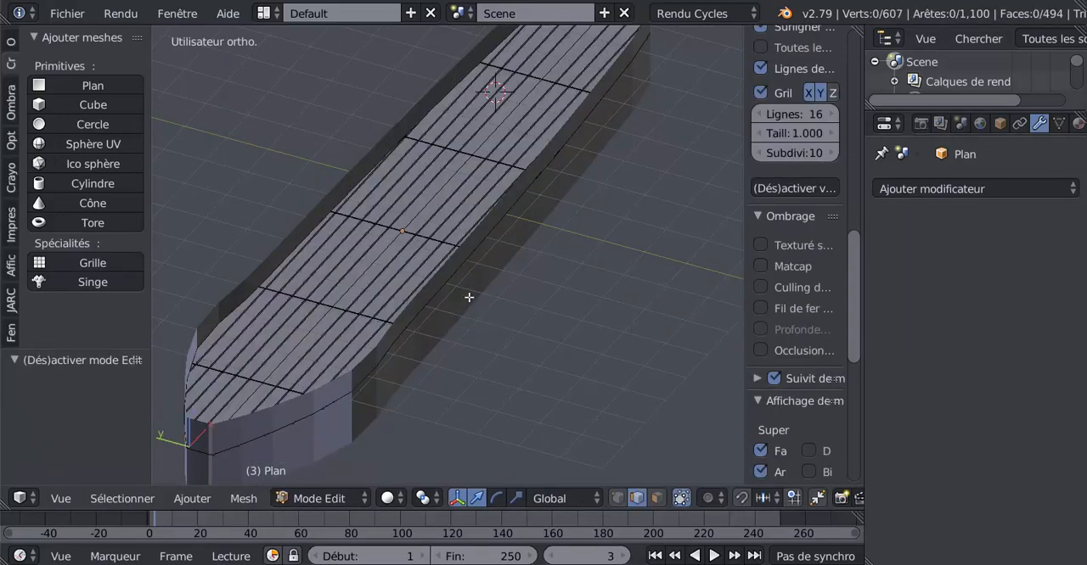
{"action": "middle_click_drag", "start_coordinate": [497, 364], "coordinate": [456, 349]}
{"action": "right_click", "coordinate": [415, 324]}
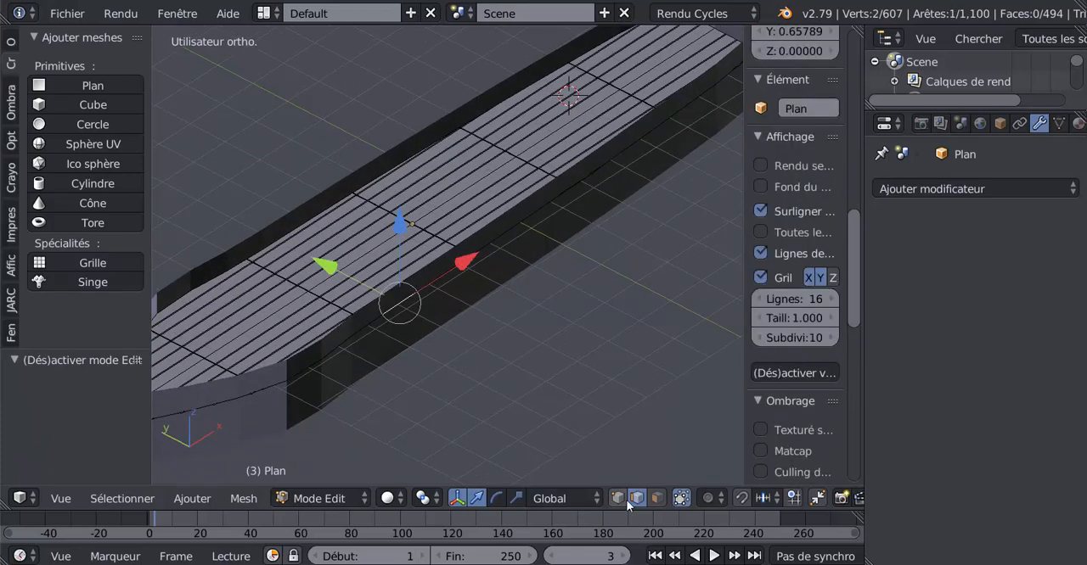
{"action": "left_click", "coordinate": [656, 499]}
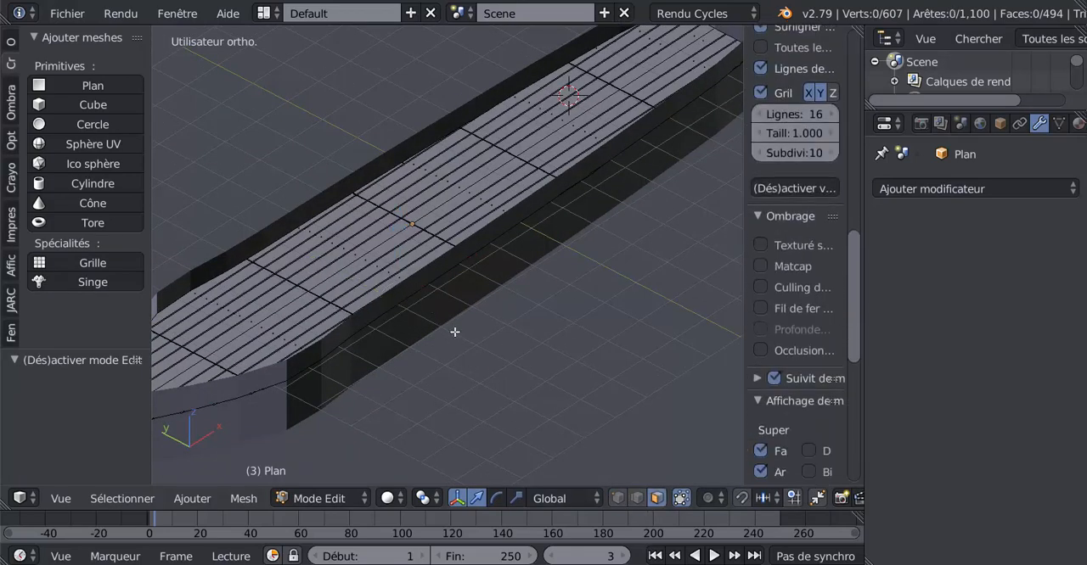
{"action": "key", "text": "Tab"}
Move the hull outline Galion.001 by -4.403 along Z, away from the deck, and hide it
{"action": "right_click", "coordinate": [483, 257]}
{"action": "left_click_drag", "start_coordinate": [462, 97], "coordinate": [496, 253]}
{"action": "scroll", "coordinate": [528, 341], "scroll_direction": "down", "scroll_amount": 5}
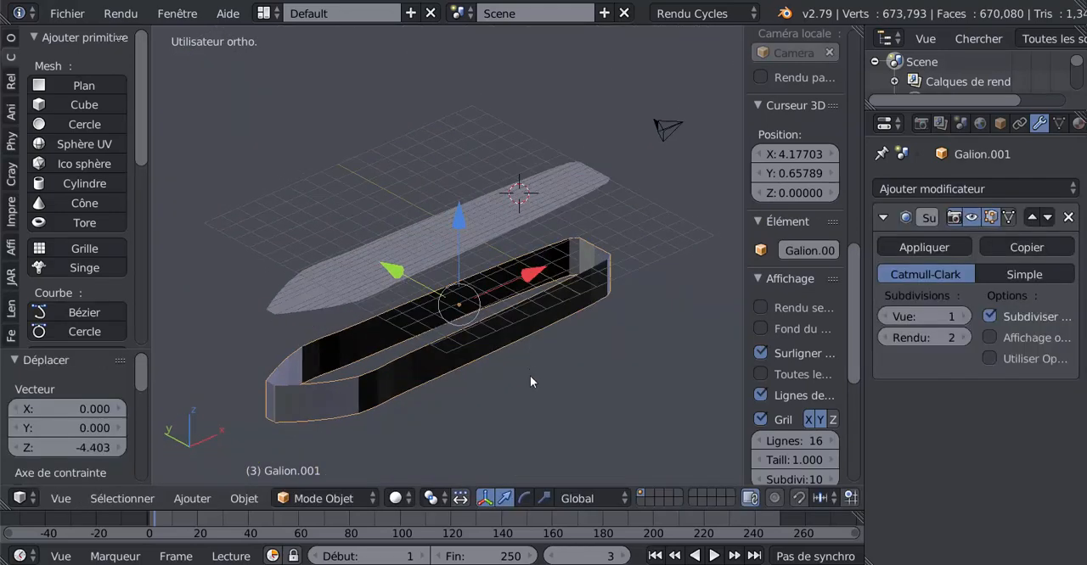
{"action": "key", "text": "h"}
Select the trimmed deck plane and examine its outline and plank grooves from several angles, ending in top view
{"action": "right_click", "coordinate": [407, 242]}
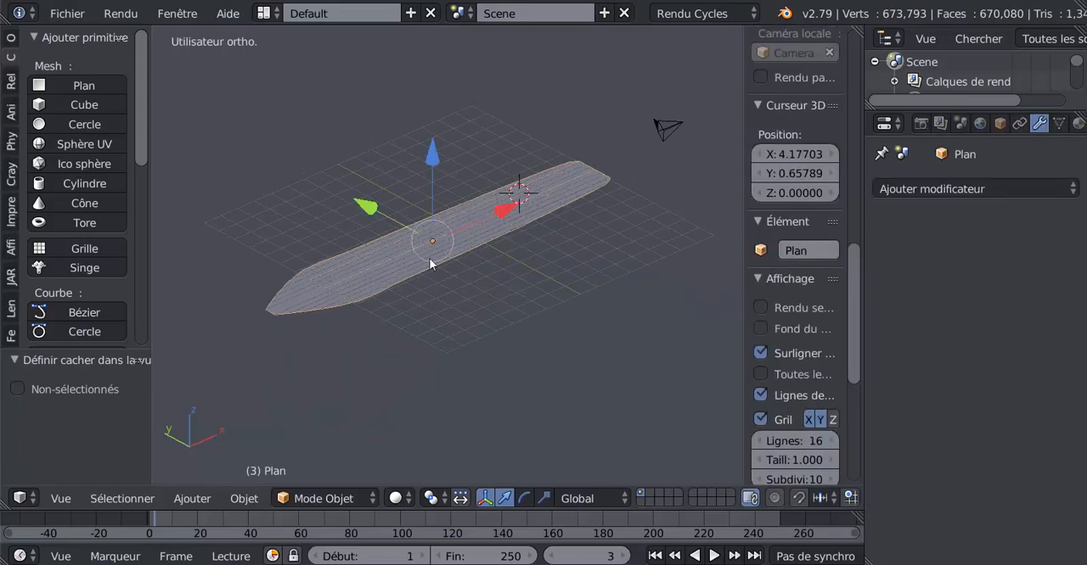
{"action": "scroll", "coordinate": [467, 341], "scroll_direction": "up", "scroll_amount": 1}
{"action": "middle_click_drag", "start_coordinate": [467, 341], "coordinate": [547, 355]}
{"action": "scroll", "coordinate": [541, 369], "scroll_direction": "up", "scroll_amount": 4}
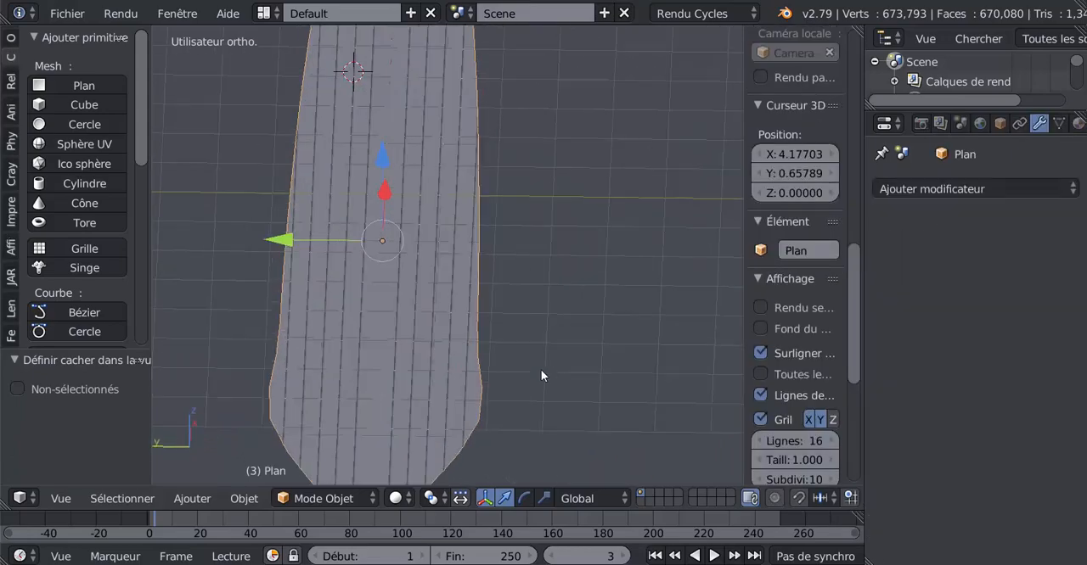
{"action": "middle_click_drag", "start_coordinate": [540, 421], "coordinate": [542, 344]}
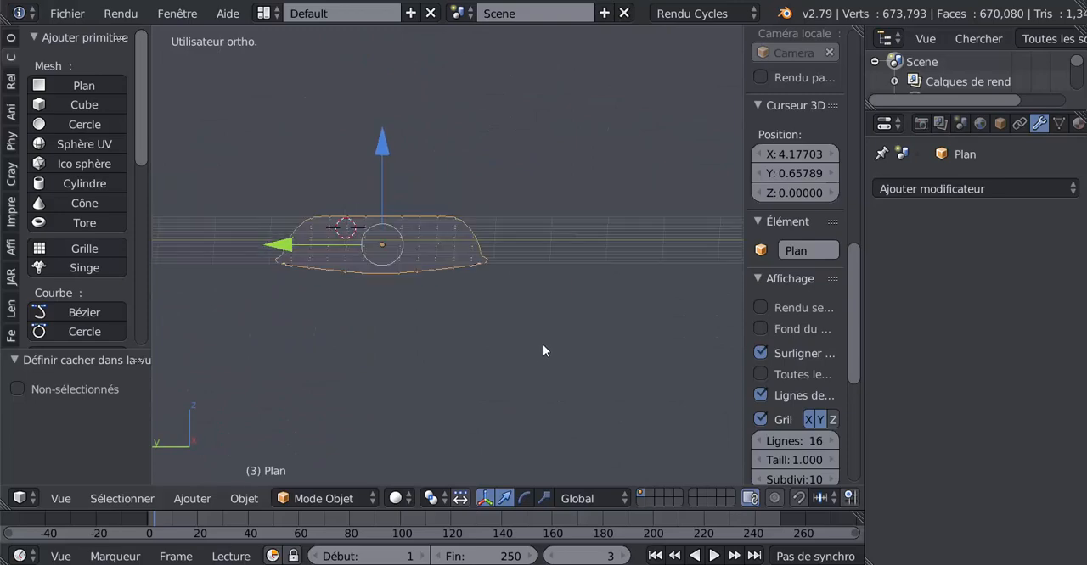
{"action": "middle_click_drag", "start_coordinate": [607, 338], "coordinate": [432, 402]}
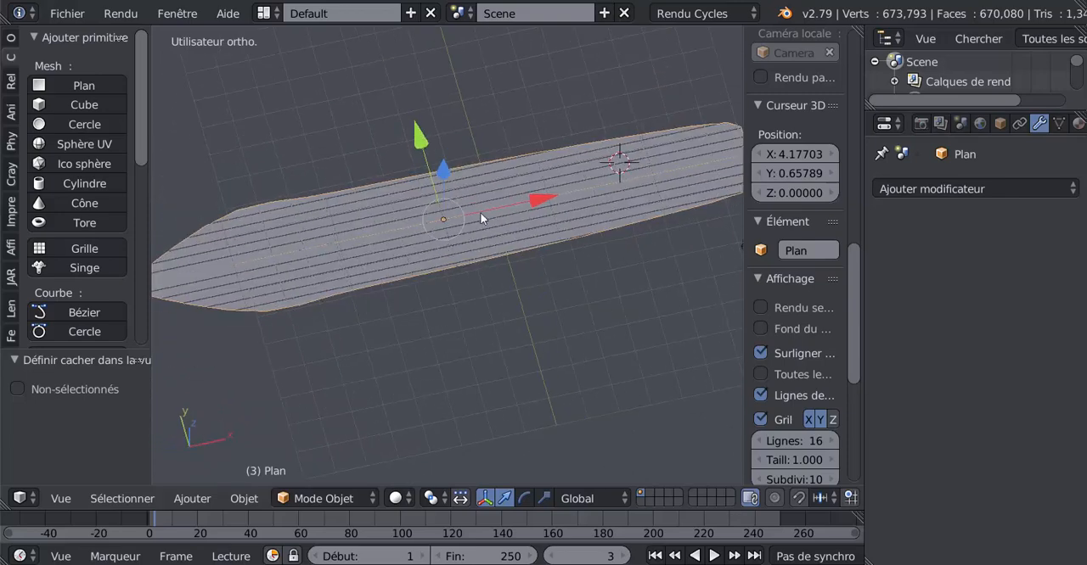
{"action": "middle_click_drag", "start_coordinate": [544, 370], "coordinate": [619, 376]}
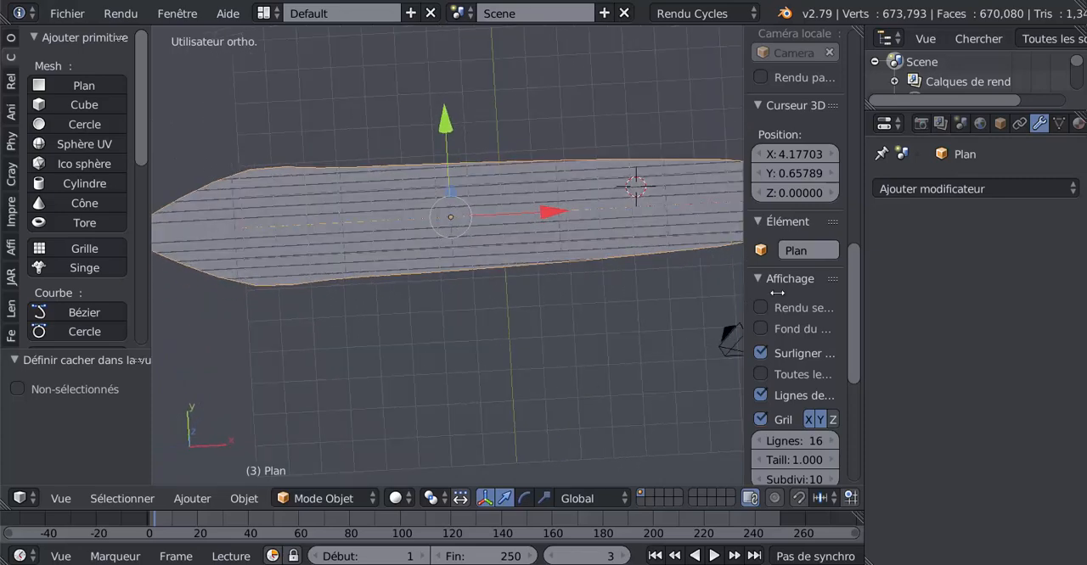
{"action": "key", "text": "n"}
{"action": "scroll", "coordinate": [652, 337], "scroll_direction": "down", "scroll_amount": 2}
{"action": "middle_click_drag", "start_coordinate": [652, 337], "coordinate": [646, 382]}
{"action": "scroll", "coordinate": [579, 316], "scroll_direction": "up", "scroll_amount": 2}
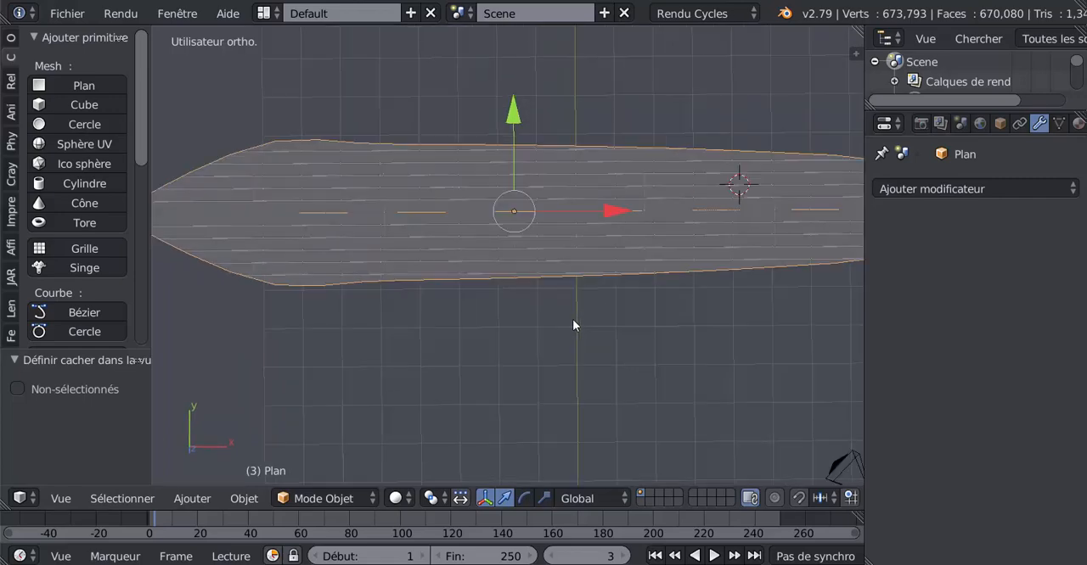
{"action": "key", "text": "KP_1"}
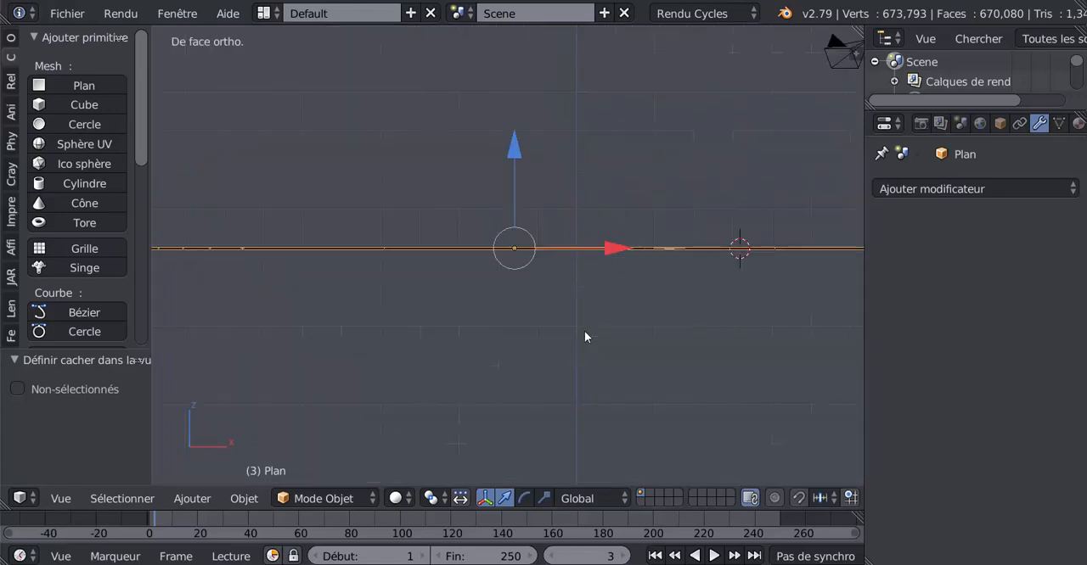
{"action": "key", "text": "KP_8"}
{"action": "key", "text": "KP_8"}
{"action": "key", "text": "KP_8"}
{"action": "key", "text": "KP_8"}
{"action": "key", "text": "KP_7"}
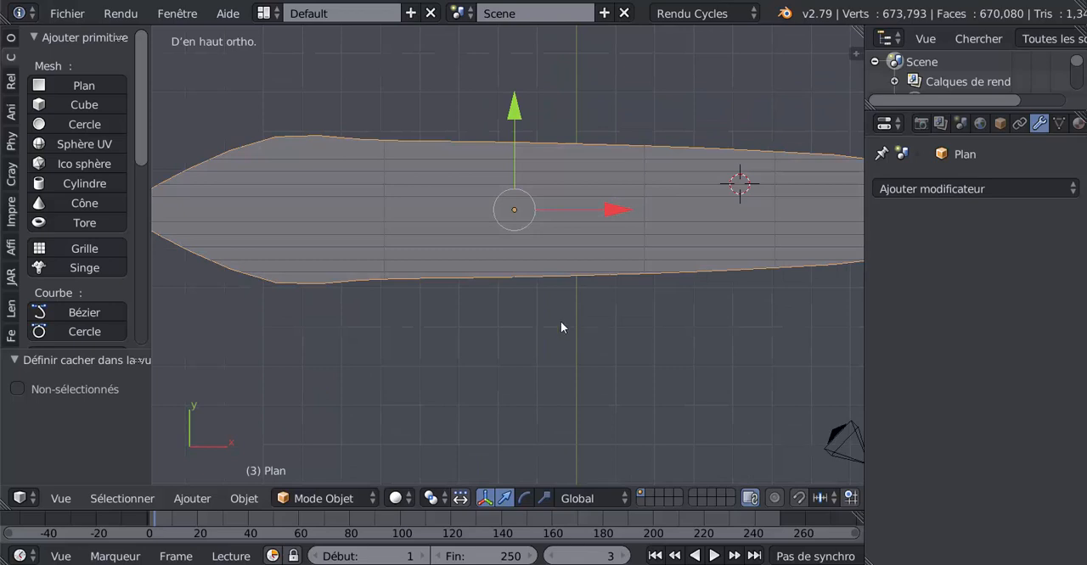
{"action": "left_click", "coordinate": [192, 498]}
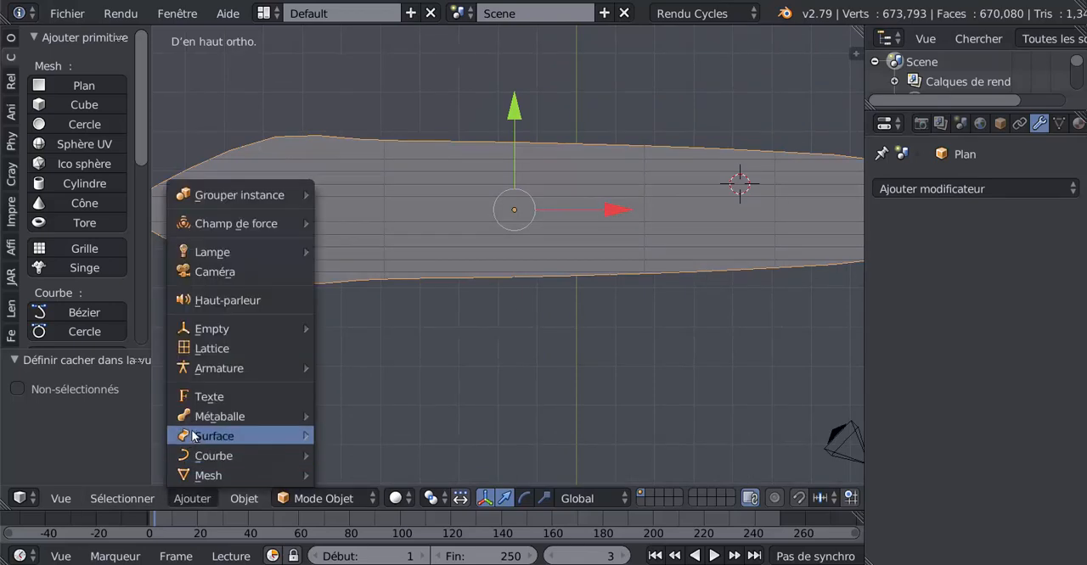
{"action": "mouse_move", "coordinate": [193, 418]}
{"action": "mouse_move", "coordinate": [212, 337]}
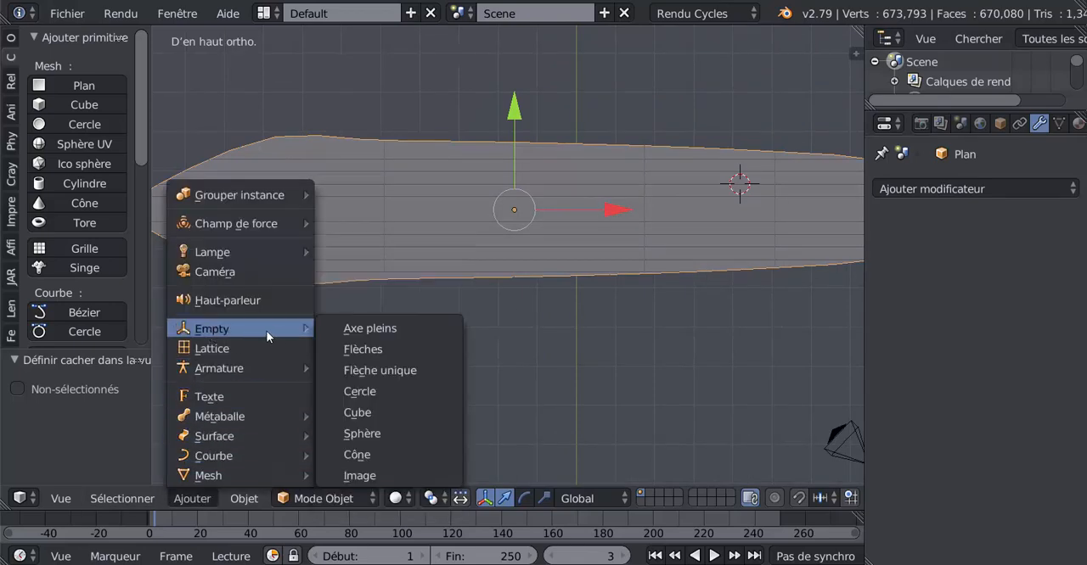
Snap the 3D cursor to the centre of the scene
{"action": "middle_click_drag", "start_coordinate": [644, 366], "coordinate": [616, 377], "text": "shift"}
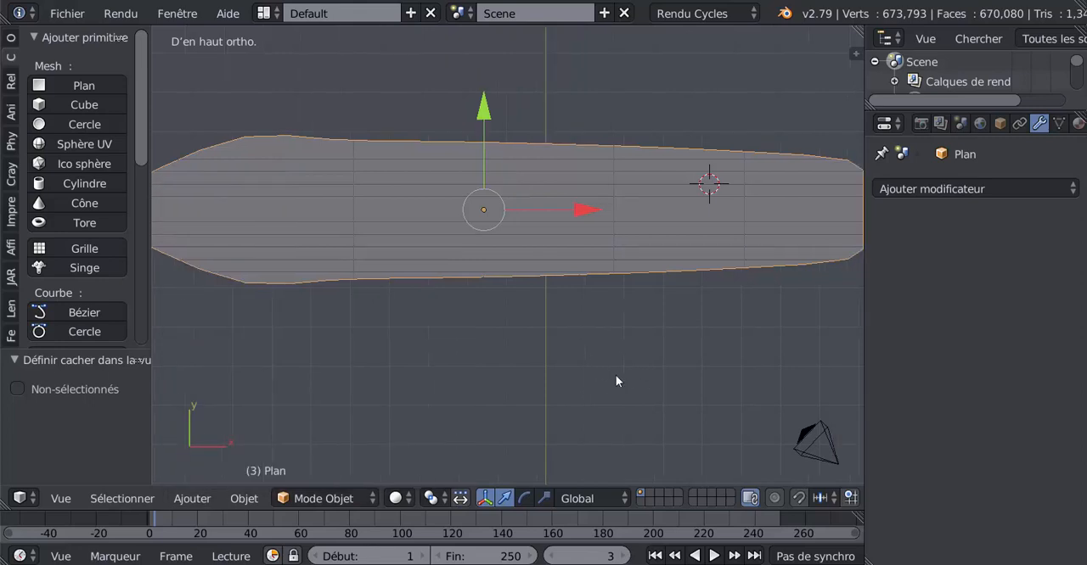
{"action": "scroll", "coordinate": [616, 377], "scroll_direction": "down", "scroll_amount": 2}
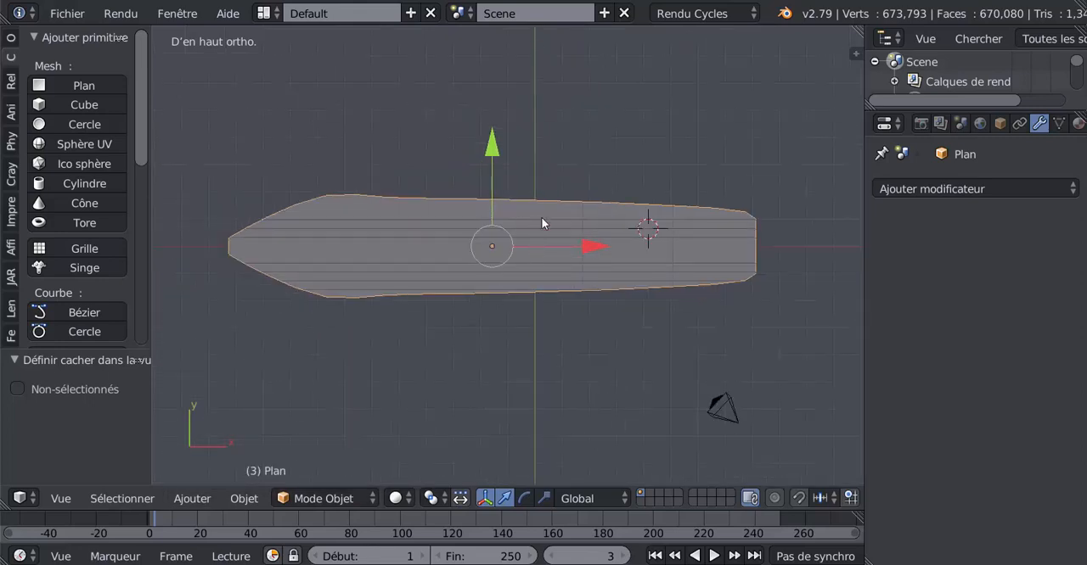
{"action": "key", "text": "shift+s"}
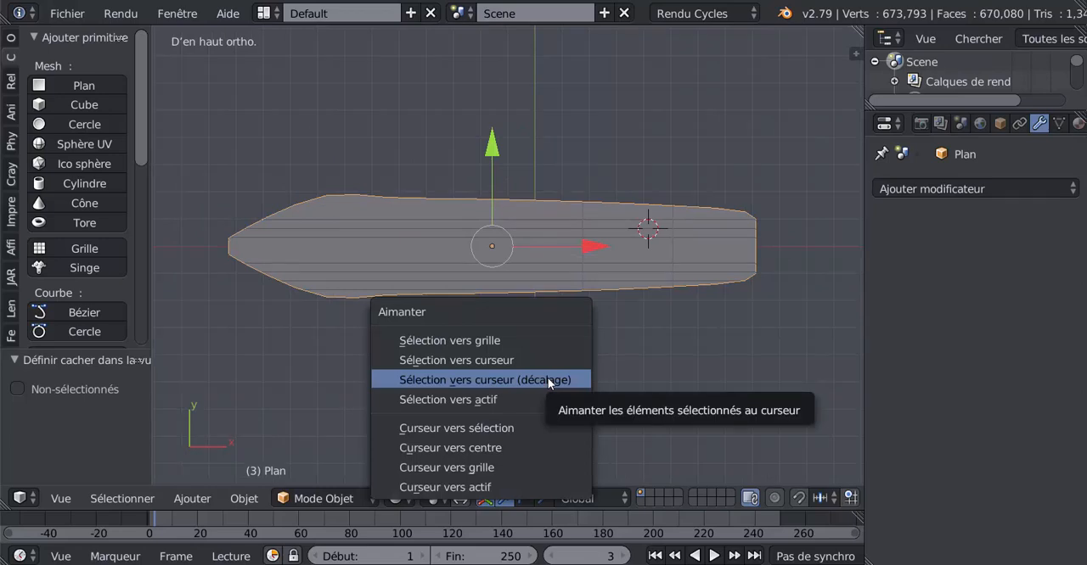
{"action": "left_click", "coordinate": [461, 448]}
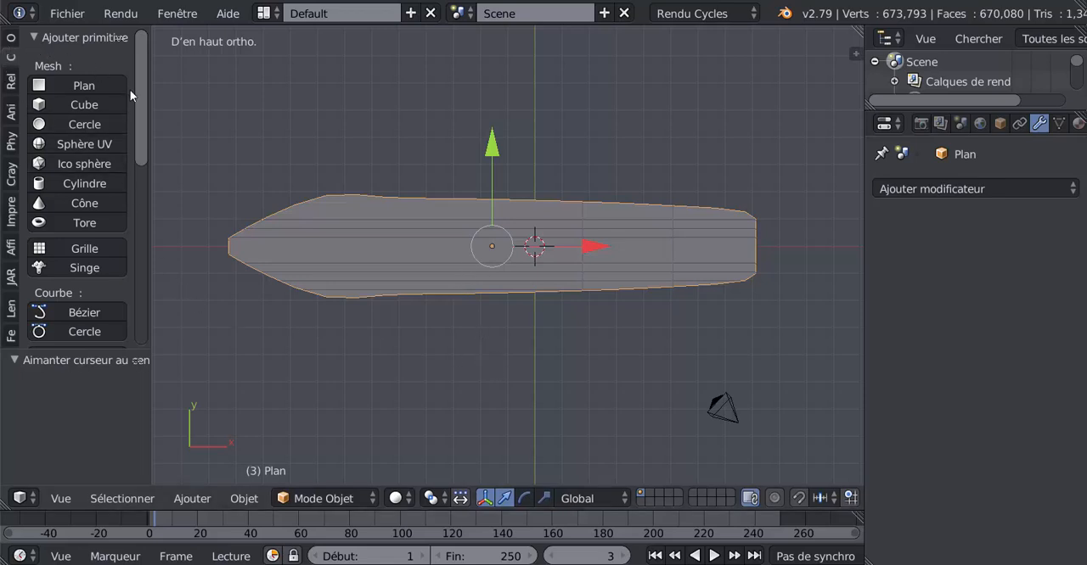
Set the deck plane's origin to its geometry
{"action": "scroll", "coordinate": [148, 173], "scroll_direction": "down", "scroll_amount": 4}
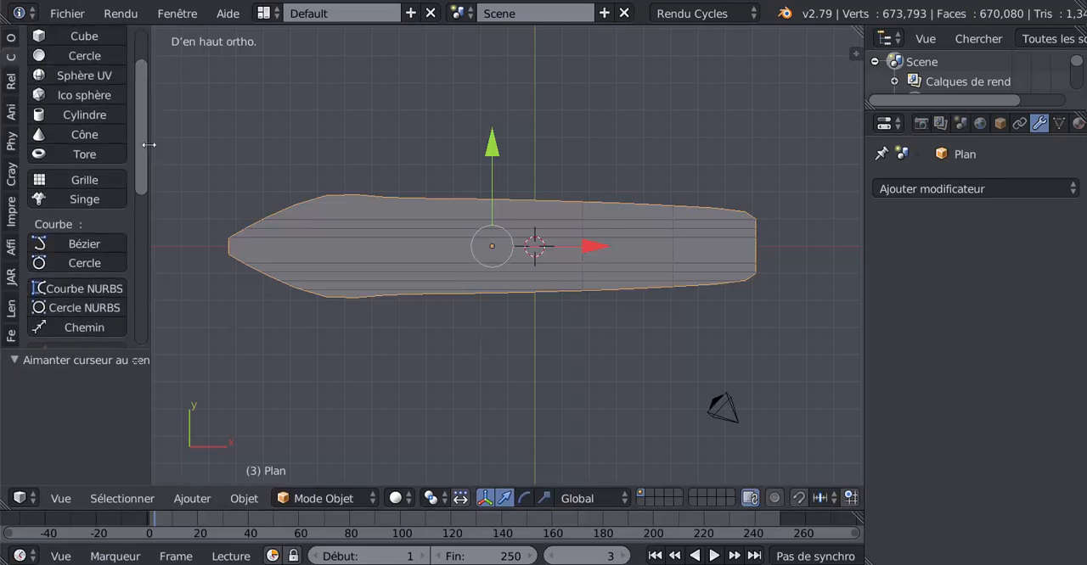
{"action": "left_click_drag", "start_coordinate": [149, 144], "coordinate": [250, 144]}
{"action": "left_click", "coordinate": [11, 38]}
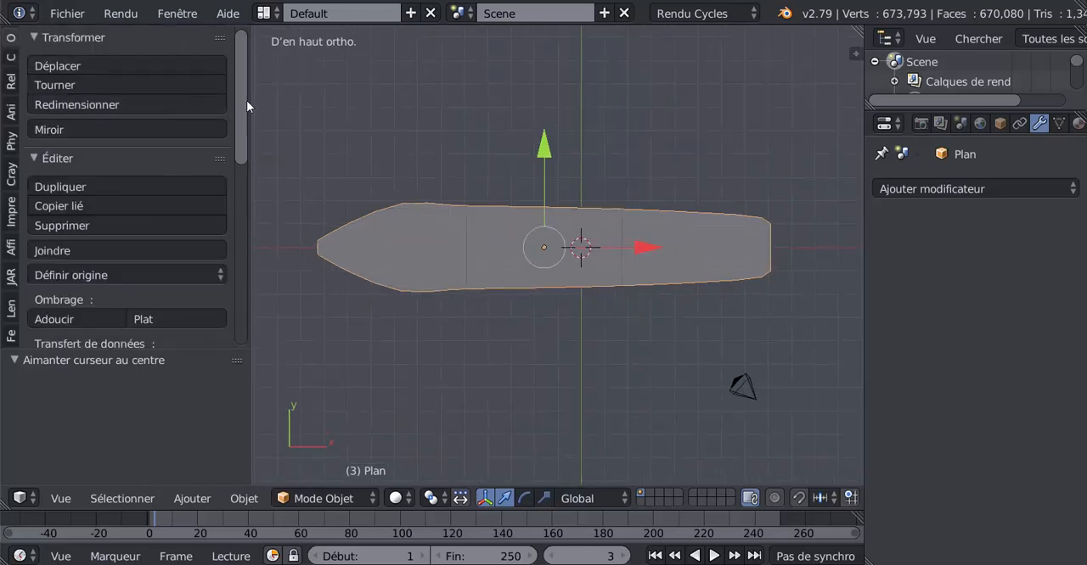
{"action": "left_click_drag", "start_coordinate": [246, 100], "coordinate": [242, 164]}
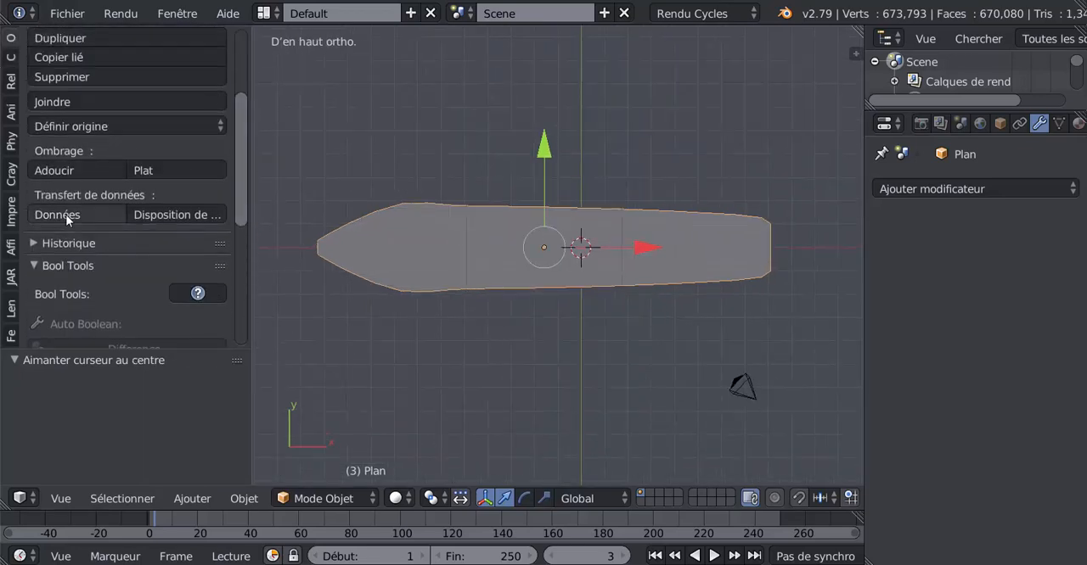
{"action": "left_click", "coordinate": [66, 128]}
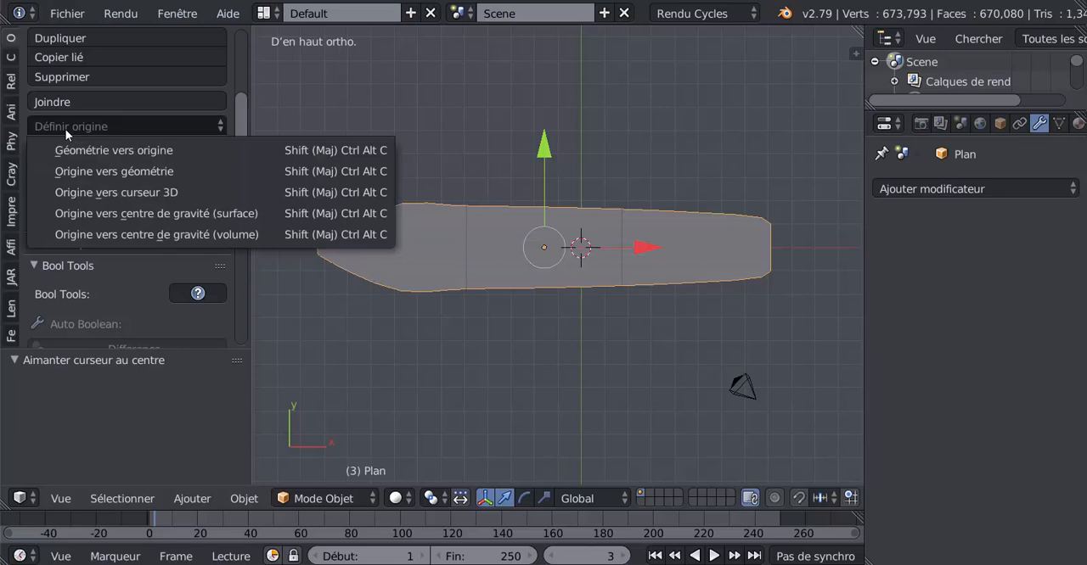
{"action": "left_click", "coordinate": [82, 170]}
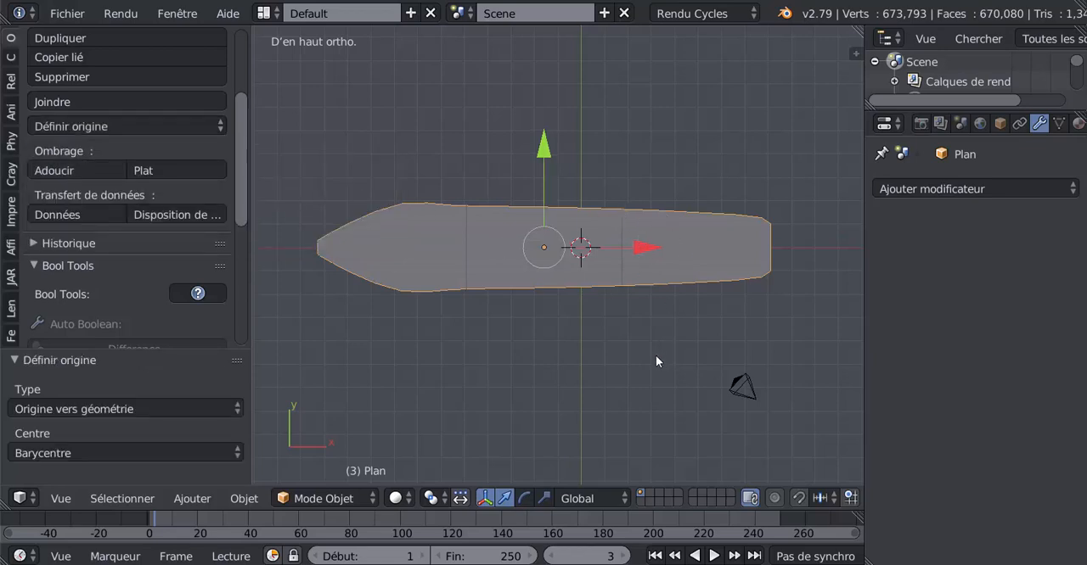
Snap the deck plane to the 3D cursor with offset so it is centred in the scene, and check it from above
{"action": "key", "text": "shift+s"}
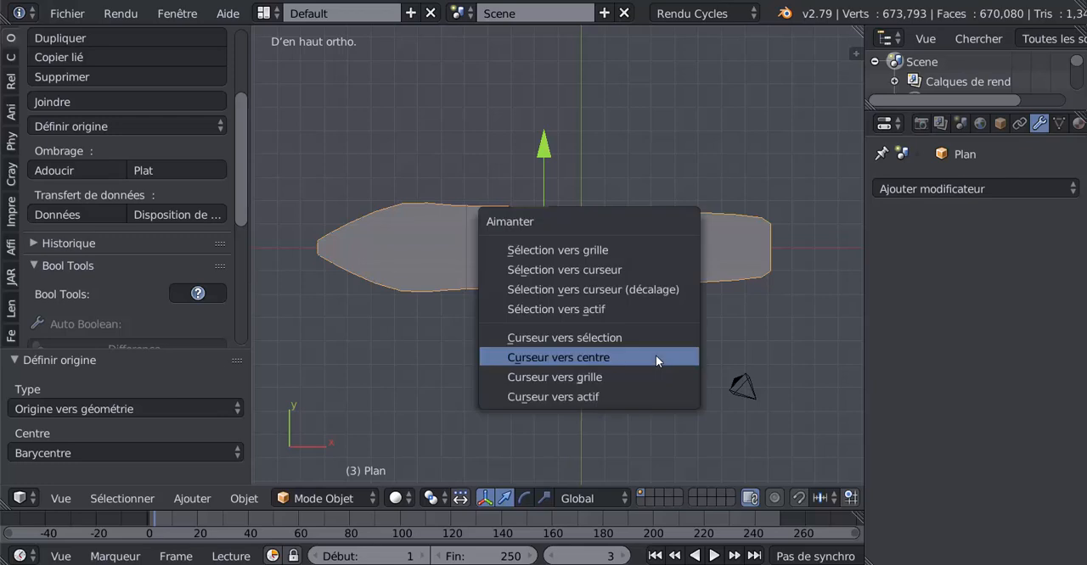
{"action": "left_click", "coordinate": [653, 291]}
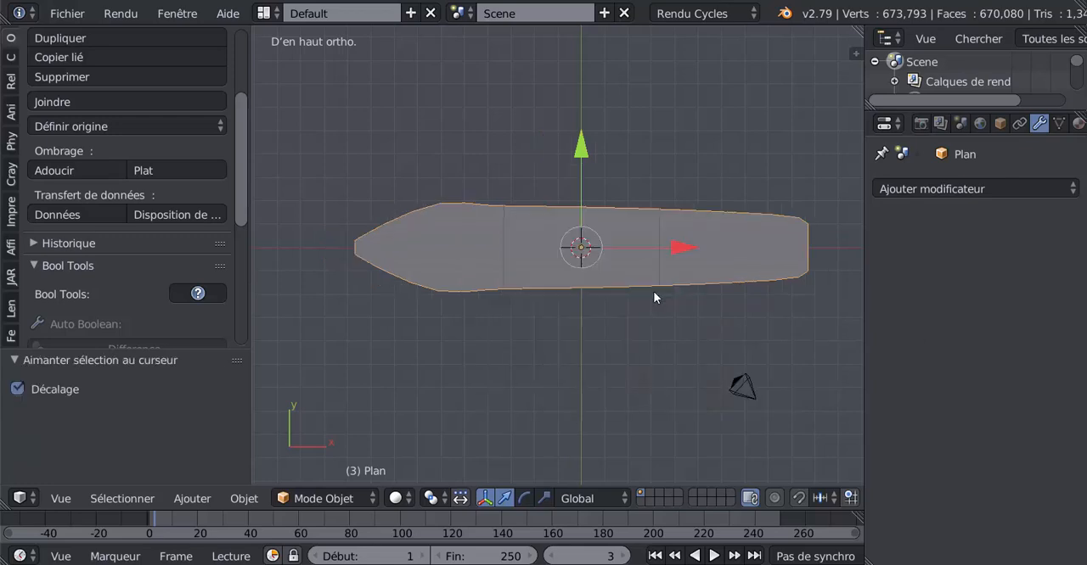
{"action": "scroll", "coordinate": [595, 179], "scroll_direction": "up", "scroll_amount": 3}
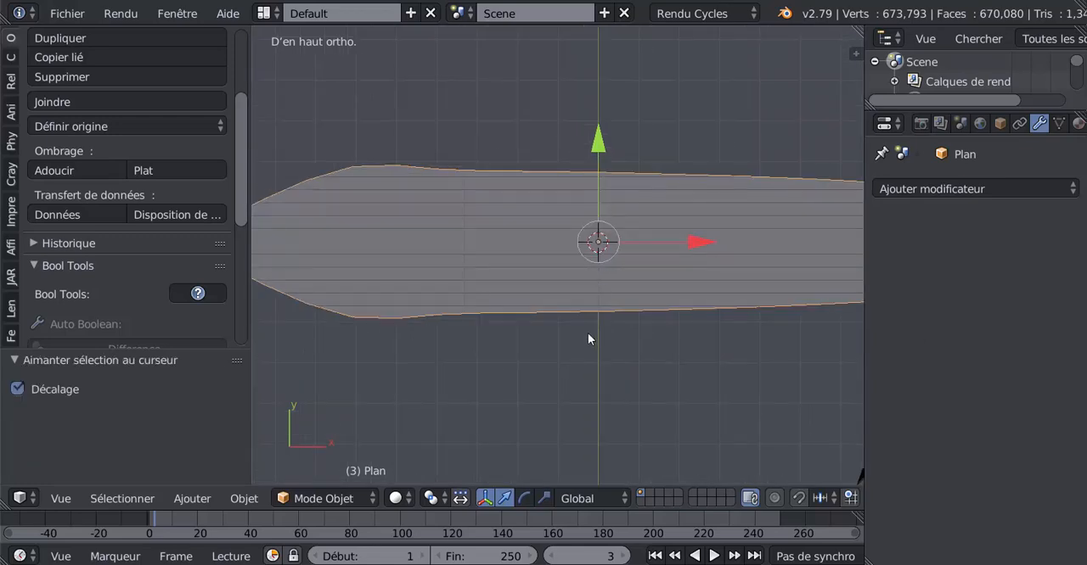
{"action": "mouse_move", "coordinate": [588, 338]}
{"action": "middle_mouse_down"}
{"action": "mouse_move", "coordinate": [594, 289]}
{"action": "mouse_move", "coordinate": [657, 237]}
{"action": "mouse_move", "coordinate": [594, 350]}
{"action": "middle_mouse_up"}
{"action": "middle_click_drag", "start_coordinate": [643, 247], "coordinate": [490, 392]}
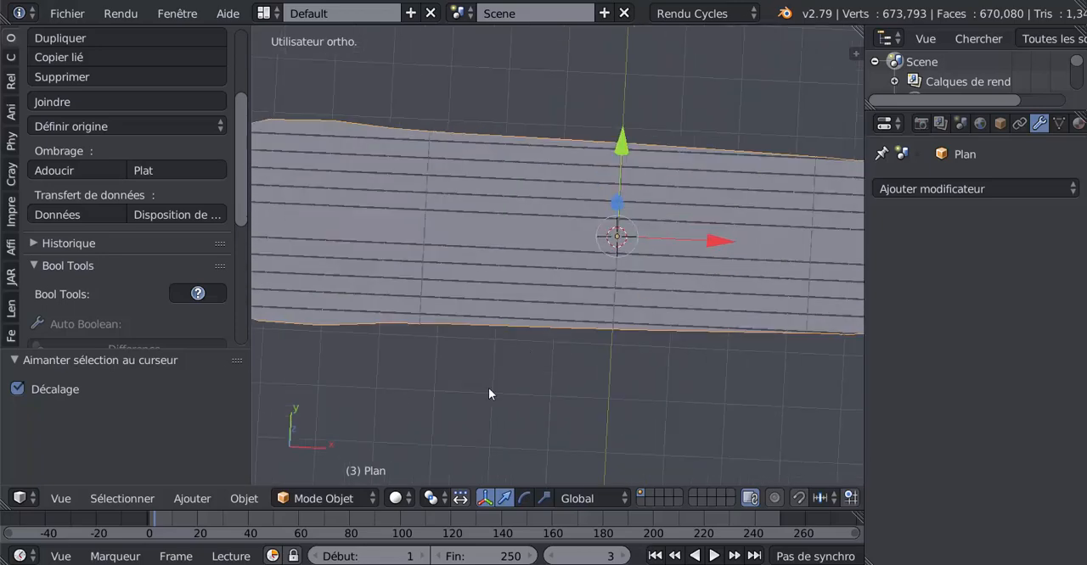
{"action": "key", "text": "KP_7"}
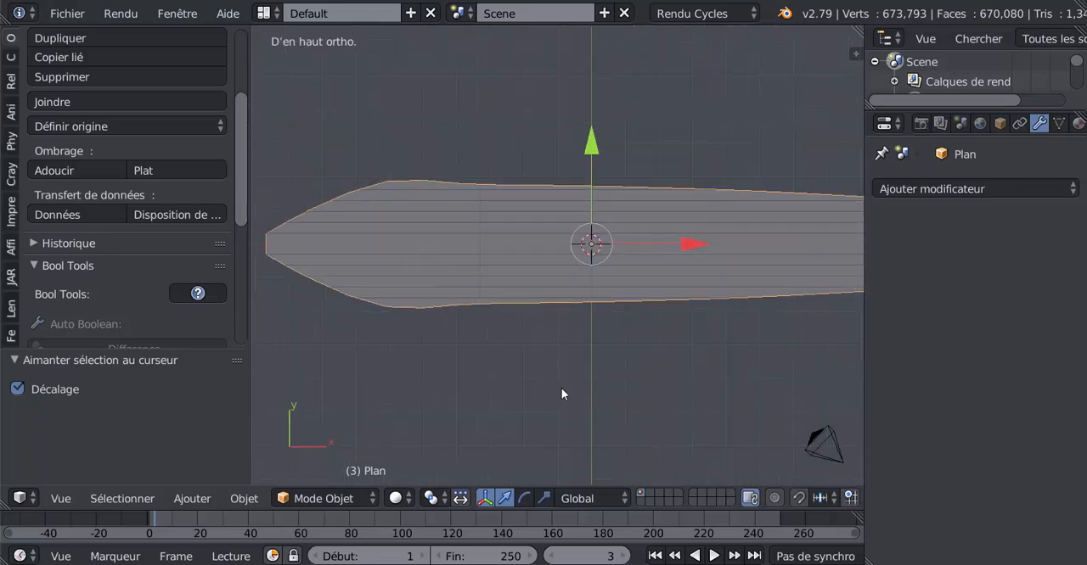
Add a Bézier circle curve at the centre of the deck and check its placement against the planks
{"action": "left_click_drag", "start_coordinate": [248, 360], "coordinate": [131, 380]}
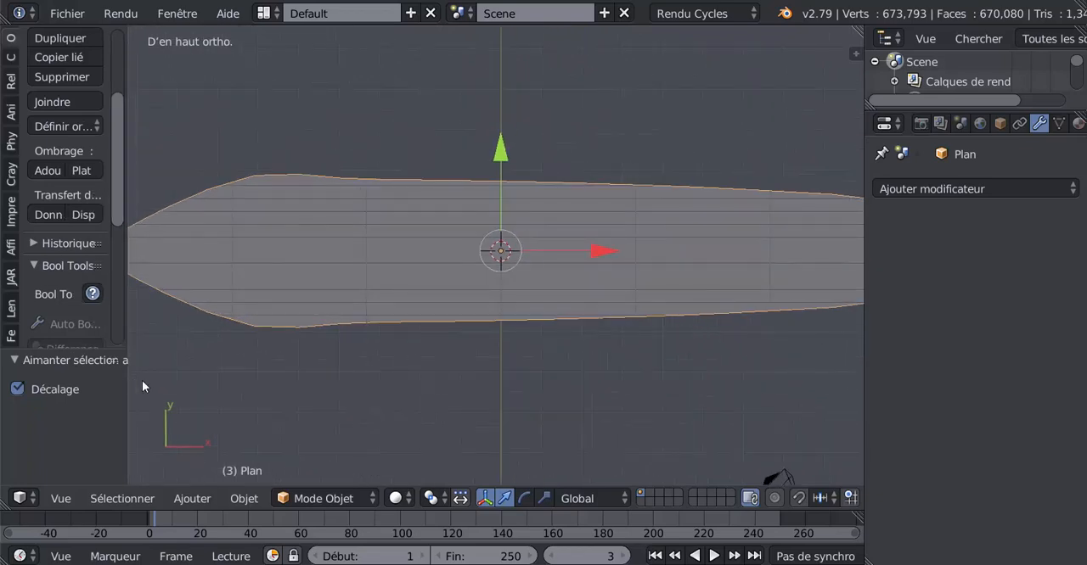
{"action": "left_click", "coordinate": [209, 499]}
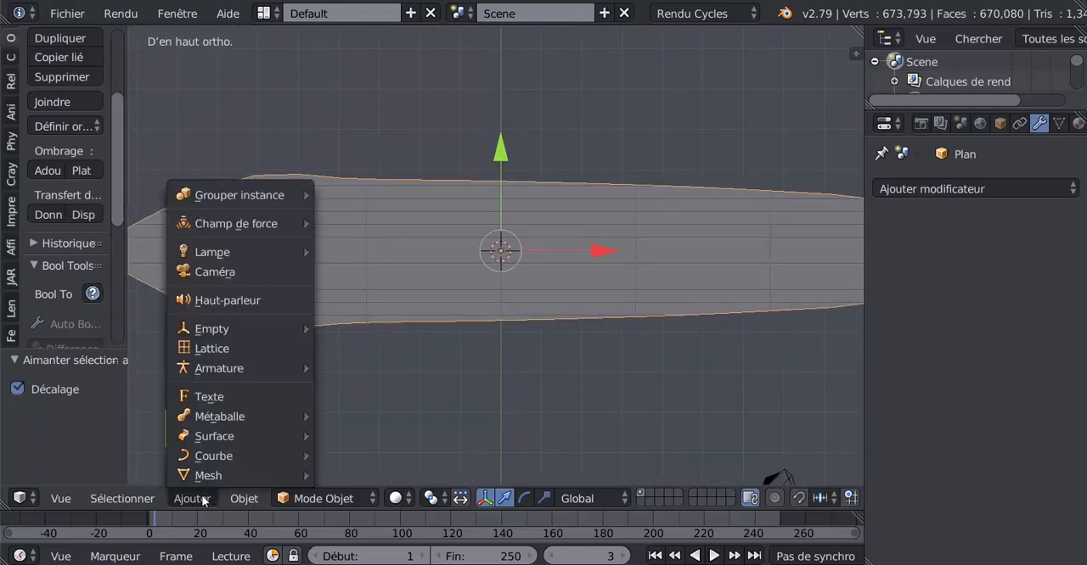
{"action": "mouse_move", "coordinate": [198, 458]}
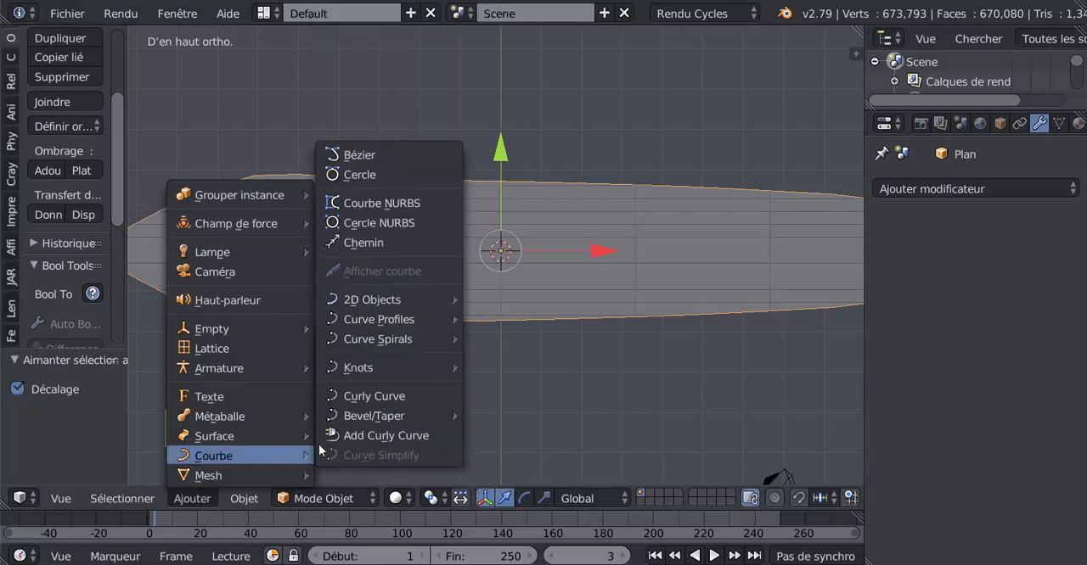
{"action": "left_click", "coordinate": [373, 177]}
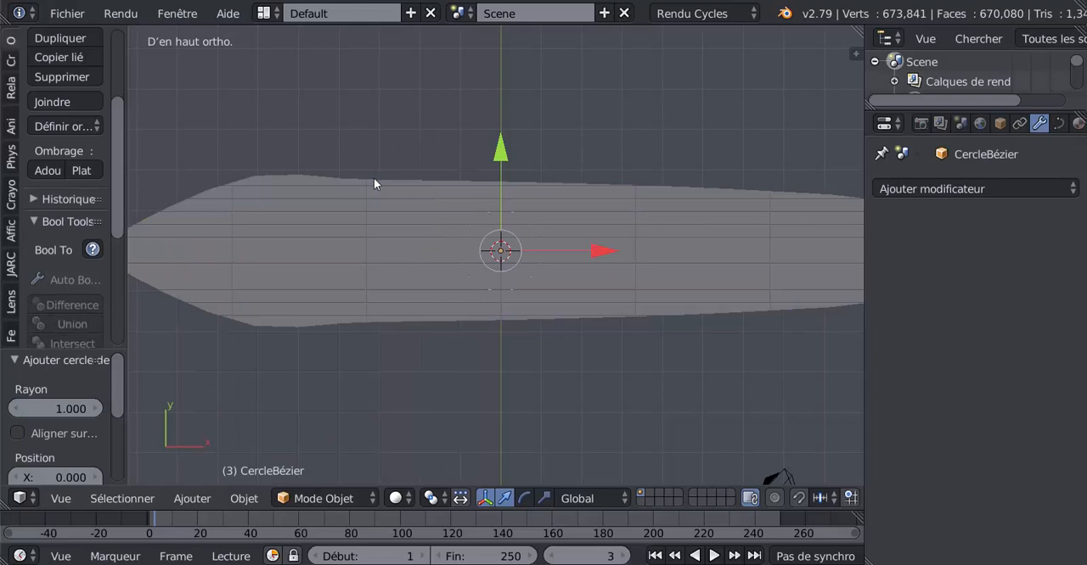
{"action": "middle_click_drag", "start_coordinate": [517, 365], "coordinate": [564, 268]}
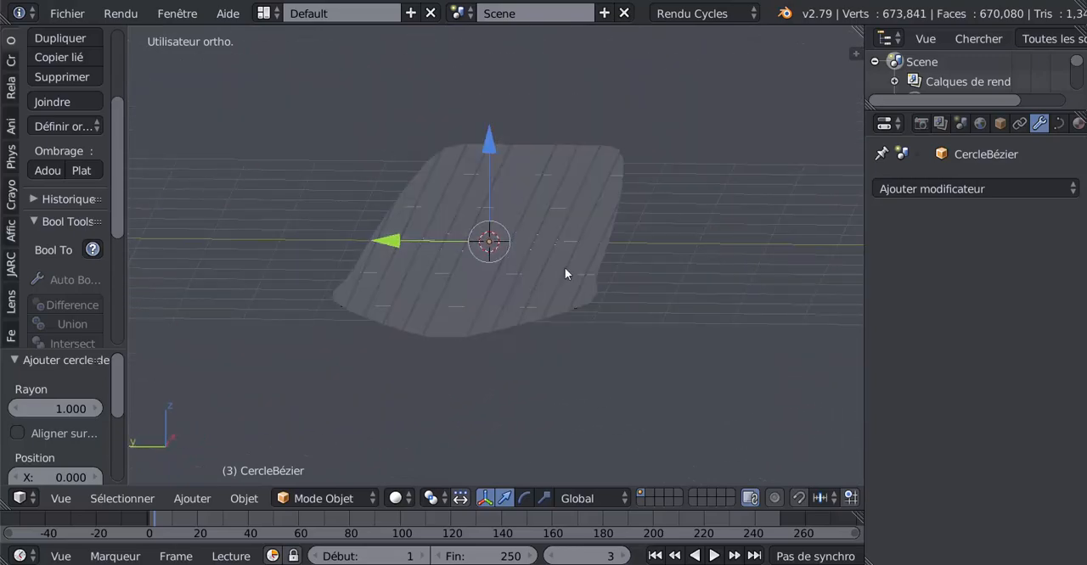
{"action": "middle_click_drag", "start_coordinate": [592, 316], "coordinate": [474, 369]}
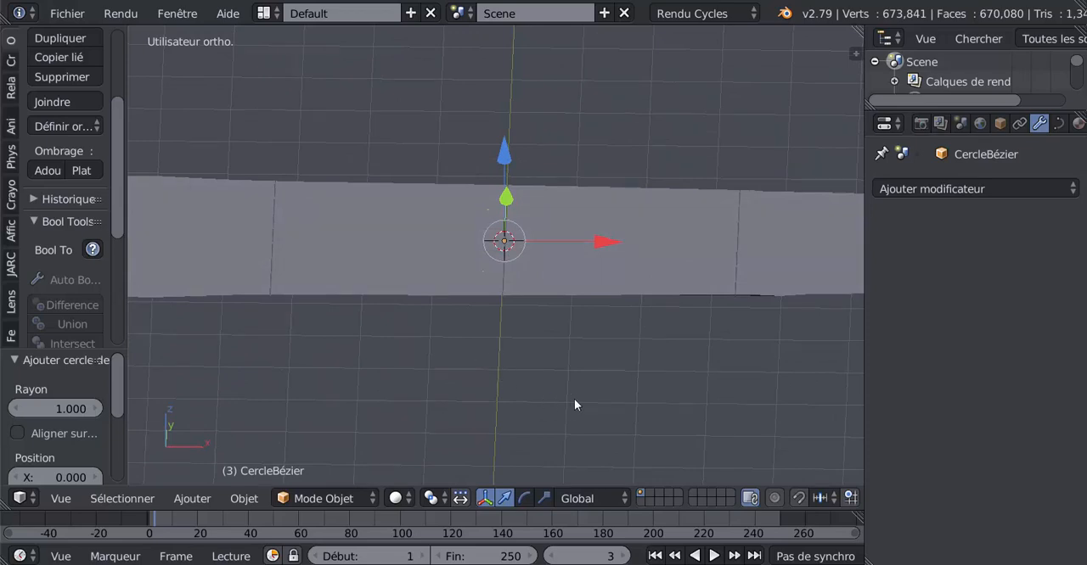
Rotate the Bézier circle 90° about the Y axis
{"action": "type", "text": "ry90"}
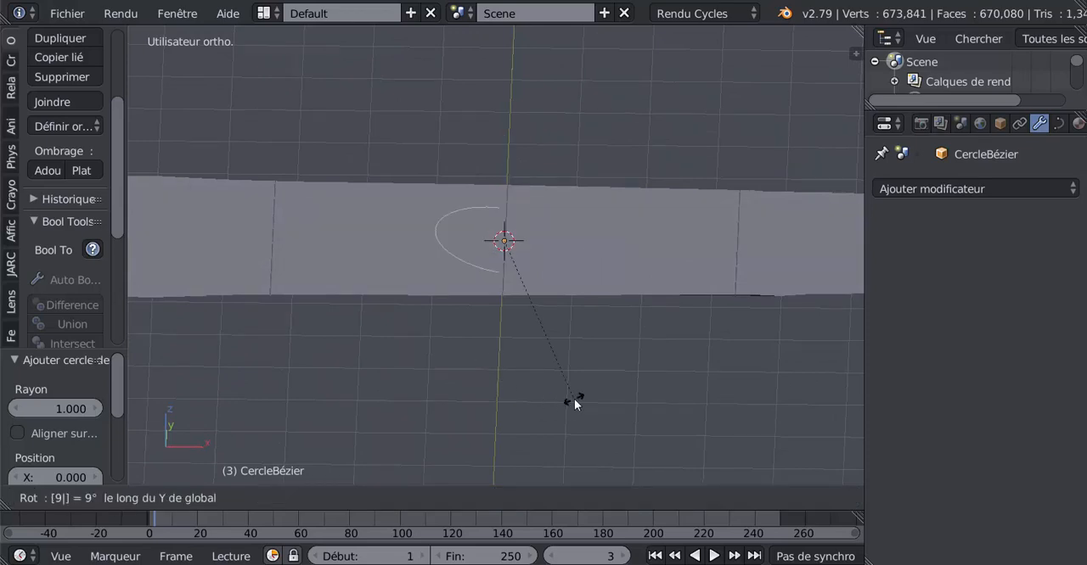
{"action": "key", "text": "Return"}
Scale the Bézier circle up by a factor of about 4.069 so it extends well beyond the deck's sides
{"action": "middle_click_drag", "start_coordinate": [481, 383], "coordinate": [616, 349]}
{"action": "key", "text": "s"}
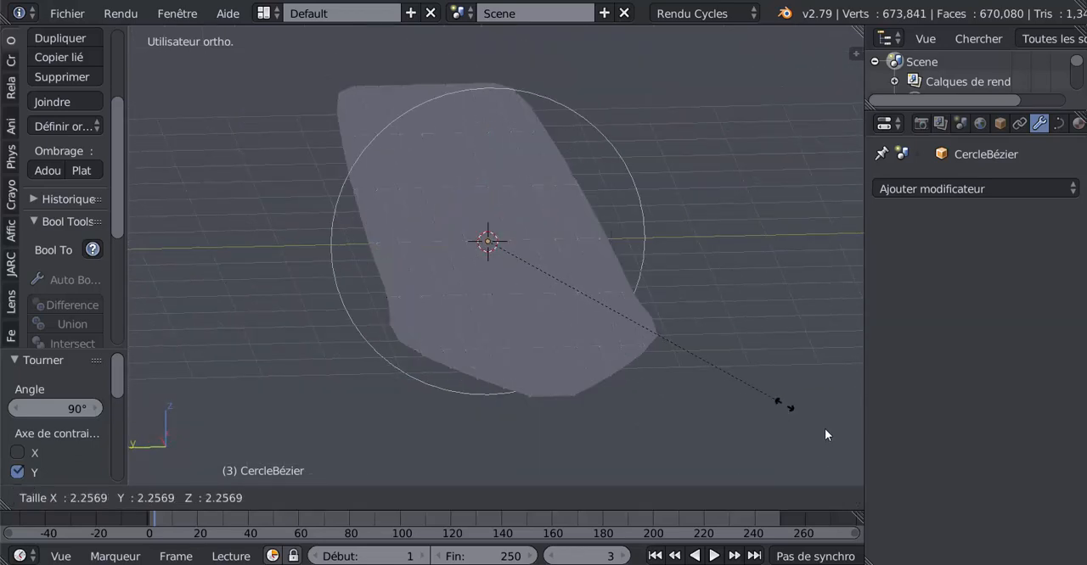
{"action": "left_click", "coordinate": [301, 58]}
{"action": "middle_click_drag", "start_coordinate": [509, 91], "coordinate": [419, 151]}
Add a Curve (Courbe) modifier to the deck plane and widen the properties area
{"action": "right_click", "coordinate": [528, 223]}
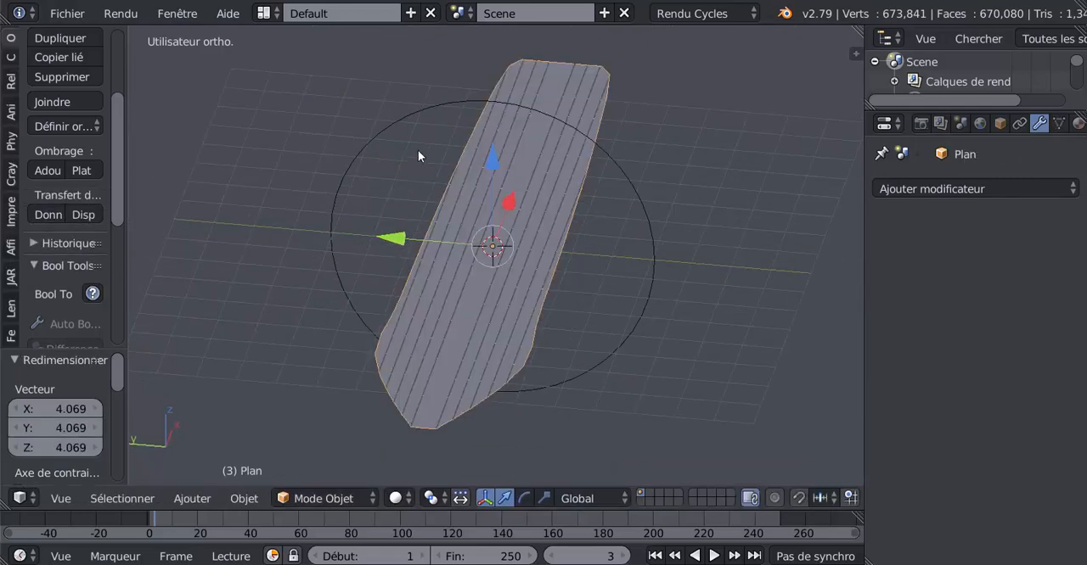
{"action": "middle_click_drag", "start_coordinate": [619, 205], "coordinate": [671, 238]}
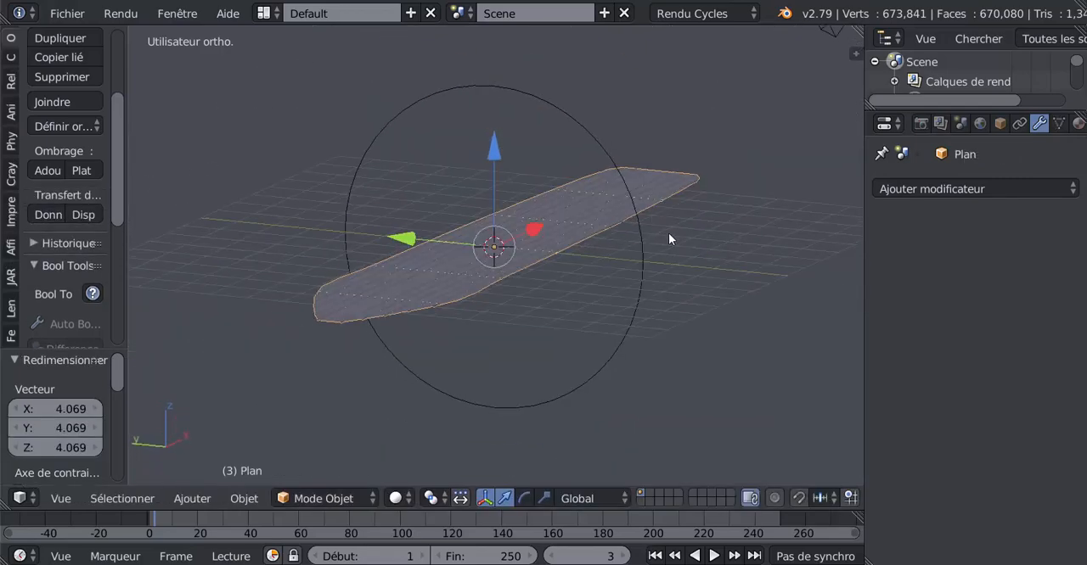
{"action": "left_click", "coordinate": [1009, 190]}
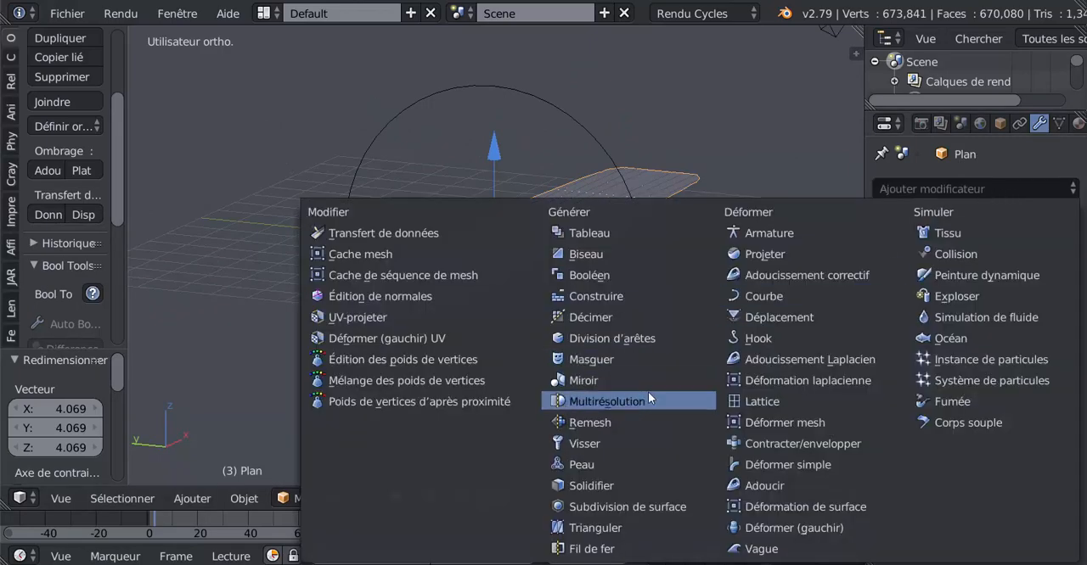
{"action": "left_click", "coordinate": [766, 297]}
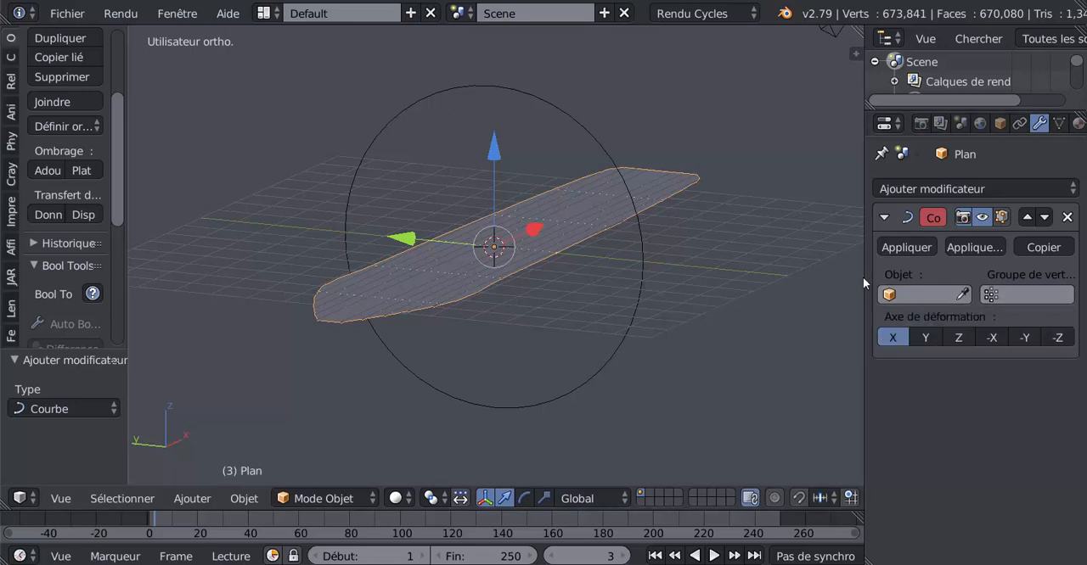
{"action": "left_click_drag", "start_coordinate": [864, 275], "coordinate": [774, 276]}
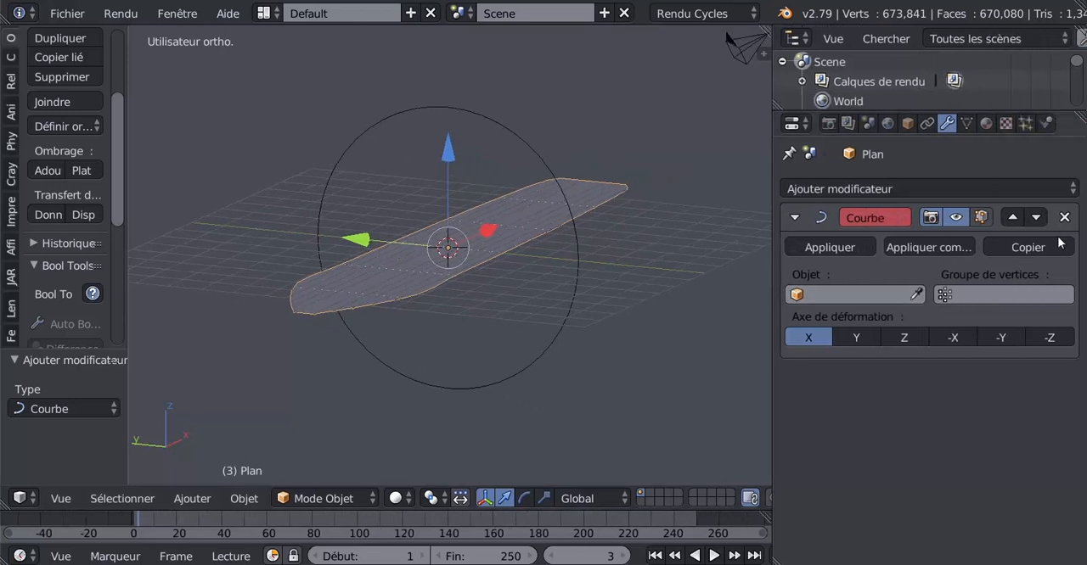
Choose CercleBézier as the deforming object of the deck's Curve modifier and check the deformed deck
{"action": "left_click", "coordinate": [1003, 291]}
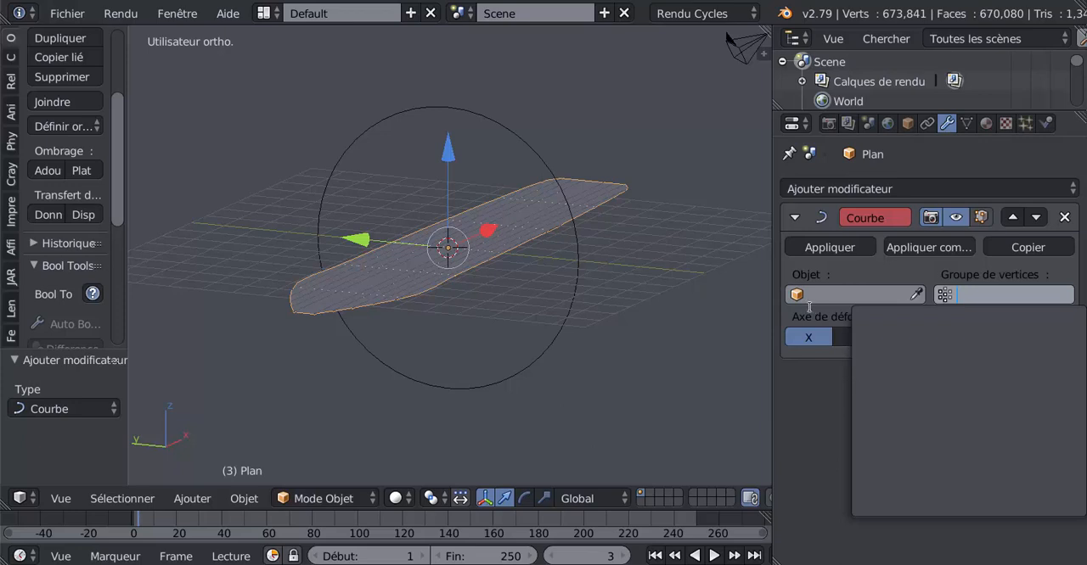
{"action": "left_click", "coordinate": [840, 292]}
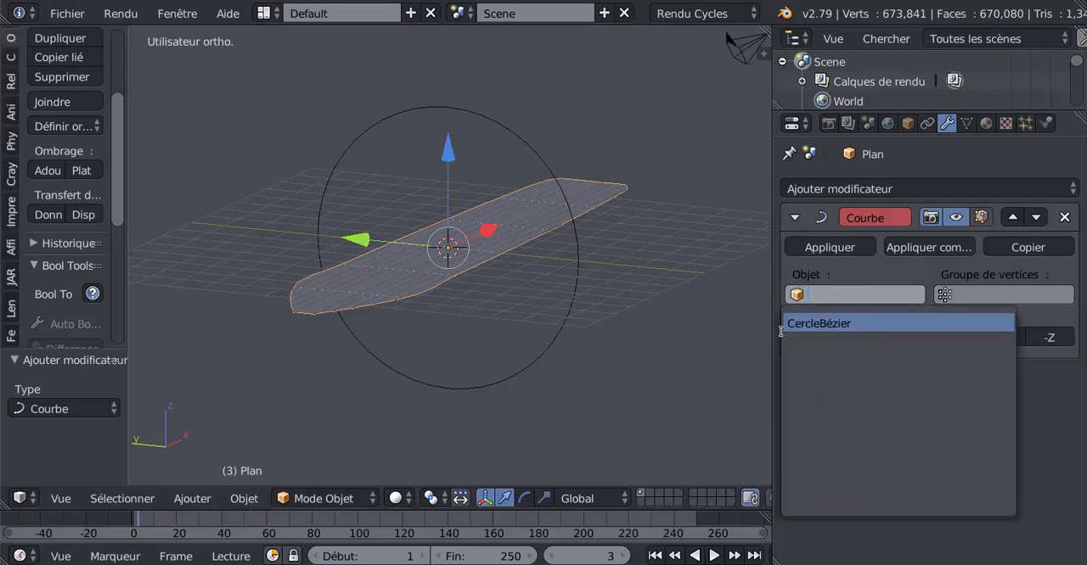
{"action": "left_click", "coordinate": [841, 323]}
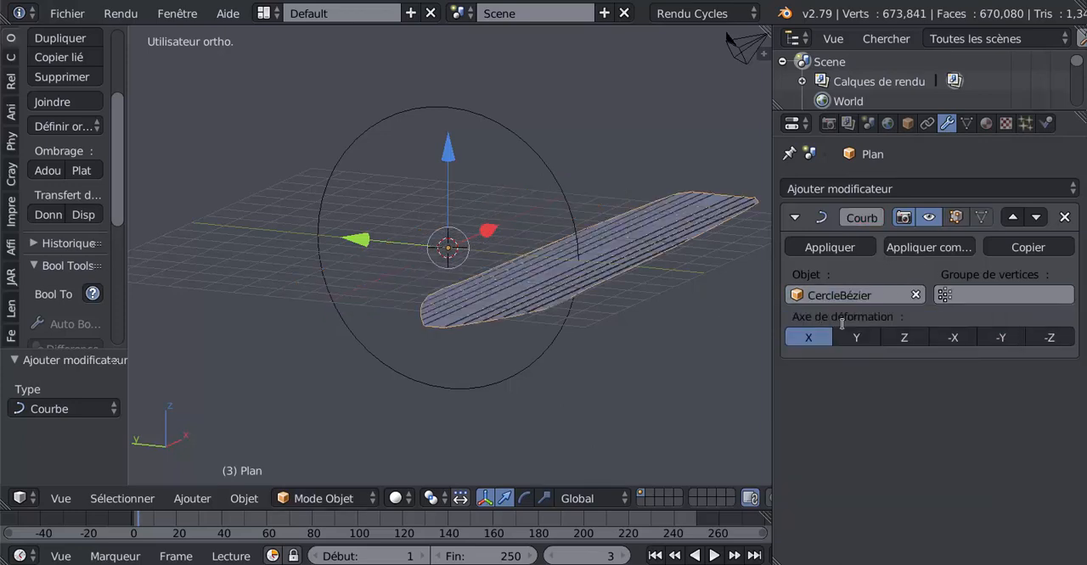
{"action": "middle_click_drag", "start_coordinate": [714, 369], "coordinate": [591, 357]}
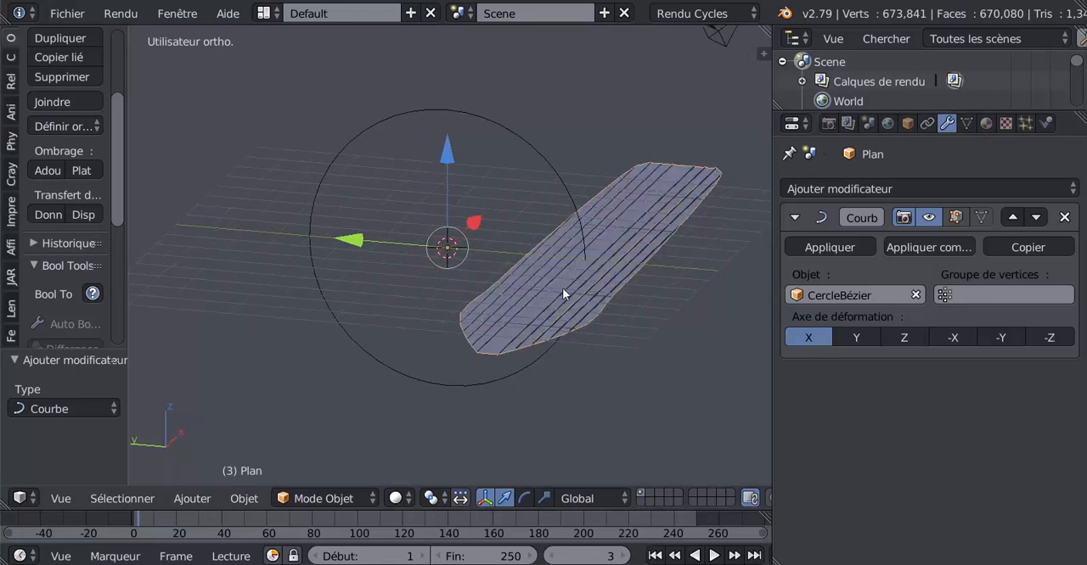
Try the Y deformation axis on the deck's Curve modifier, settle on -Y, and check the bend
{"action": "left_click", "coordinate": [859, 338]}
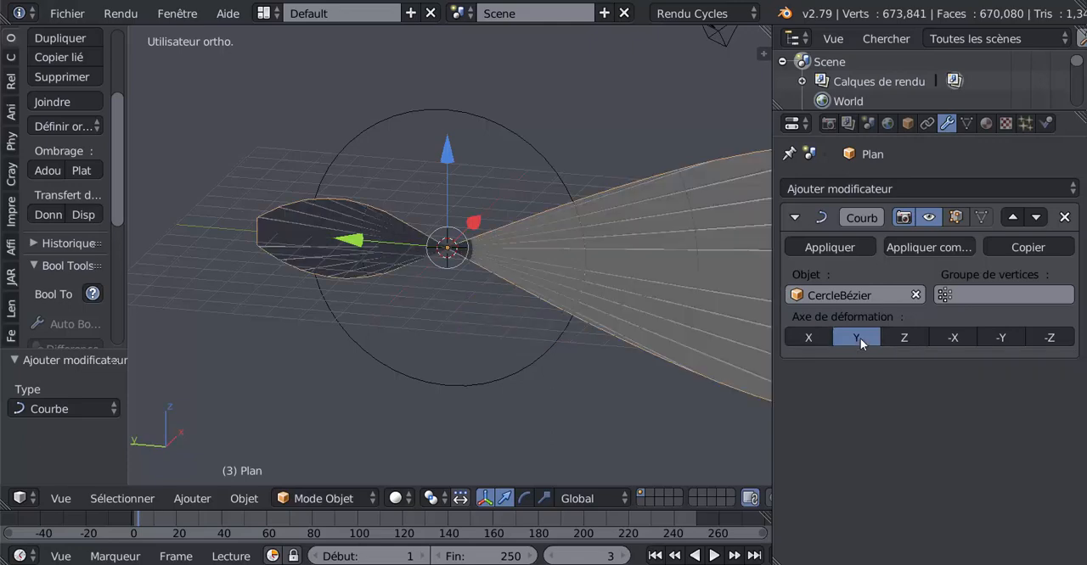
{"action": "left_click", "coordinate": [995, 338]}
{"action": "middle_click_drag", "start_coordinate": [727, 353], "coordinate": [548, 371]}
Scale the Bézier circle up by a further factor of about 3.422 to soften the deck's curvature, and inspect the bend from several angles
{"action": "right_click", "coordinate": [520, 334]}
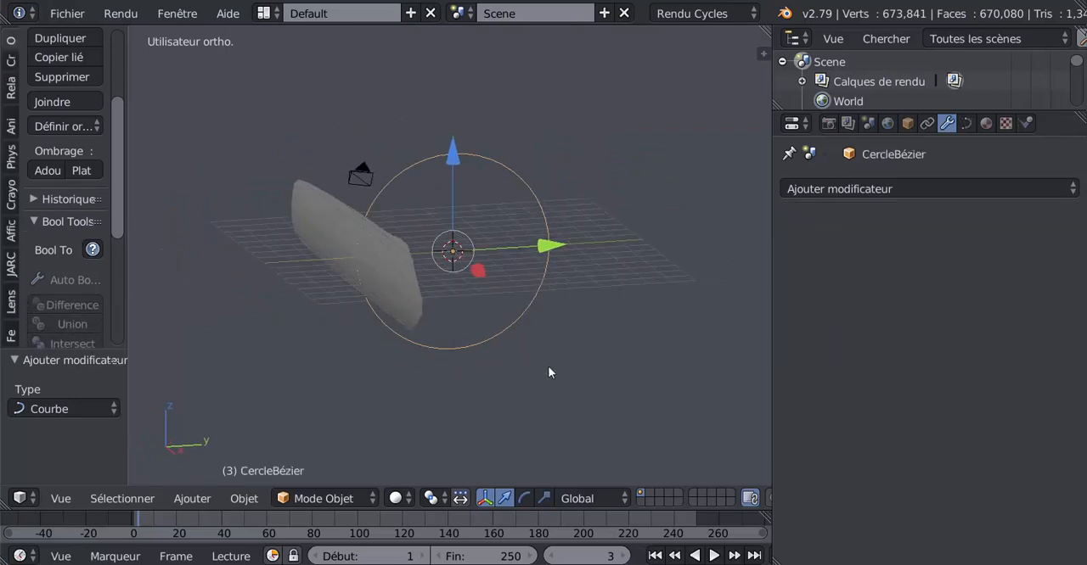
{"action": "key", "text": "s"}
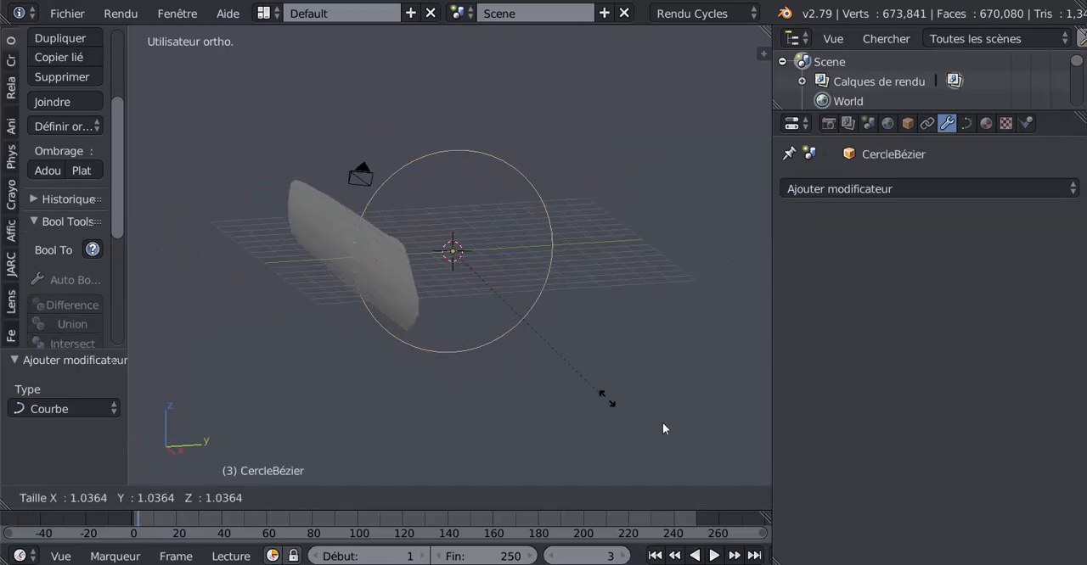
{"action": "left_click", "coordinate": [402, 129]}
{"action": "scroll", "coordinate": [424, 173], "scroll_direction": "down", "scroll_amount": 4}
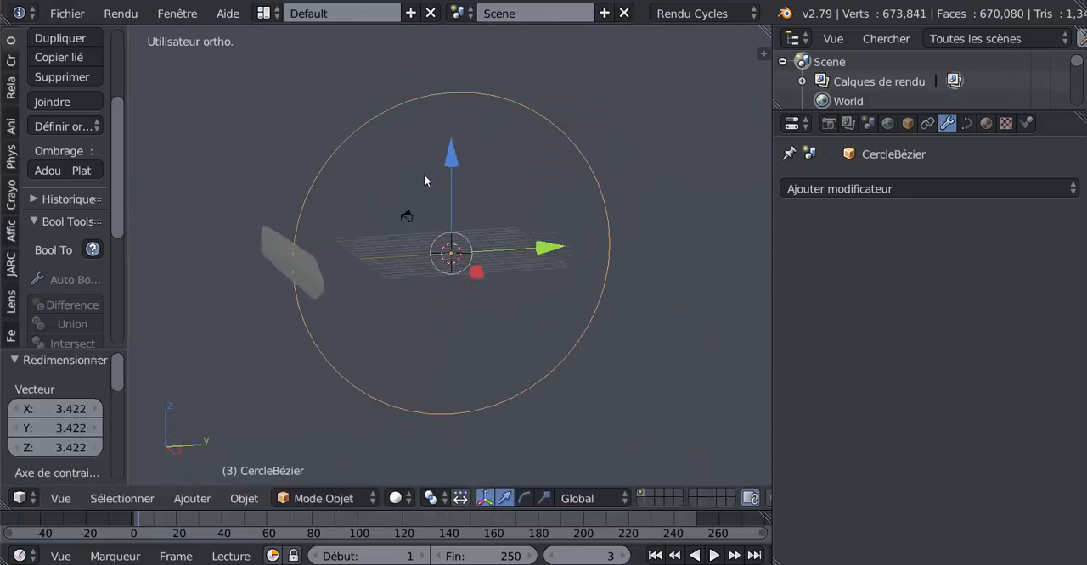
{"action": "middle_click_drag", "start_coordinate": [425, 173], "coordinate": [495, 120]}
{"action": "middle_click_drag", "start_coordinate": [435, 144], "coordinate": [376, 150]}
{"action": "scroll", "coordinate": [469, 159], "scroll_direction": "up", "scroll_amount": 3}
{"action": "scroll", "coordinate": [370, 148], "scroll_direction": "up", "scroll_amount": 3}
{"action": "middle_click_drag", "start_coordinate": [341, 119], "coordinate": [434, 188], "text": "shift"}
{"action": "scroll", "coordinate": [433, 184], "scroll_direction": "down", "scroll_amount": 5}
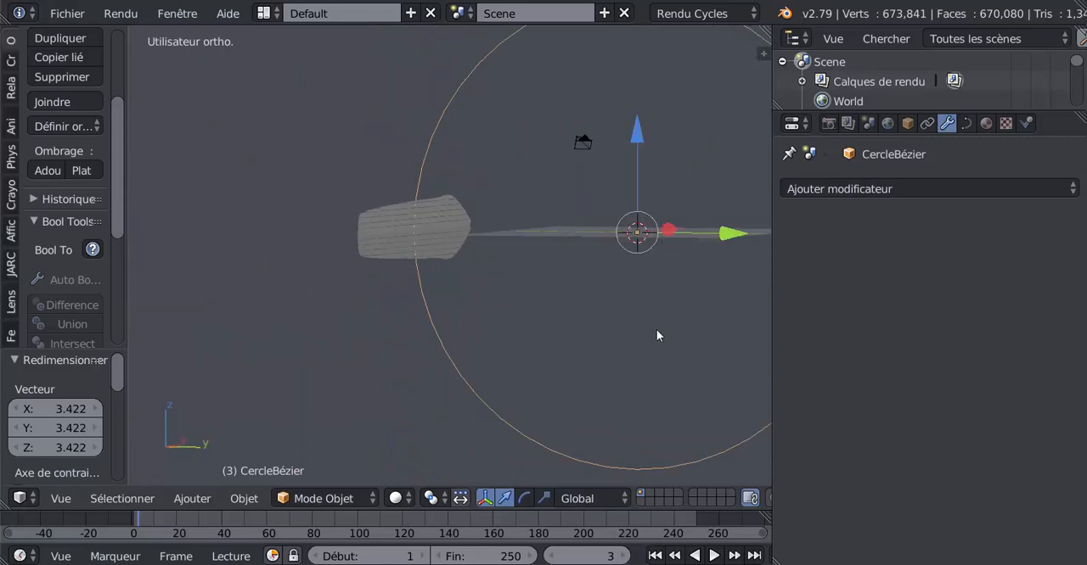
{"action": "middle_click_drag", "start_coordinate": [656, 335], "coordinate": [556, 365]}
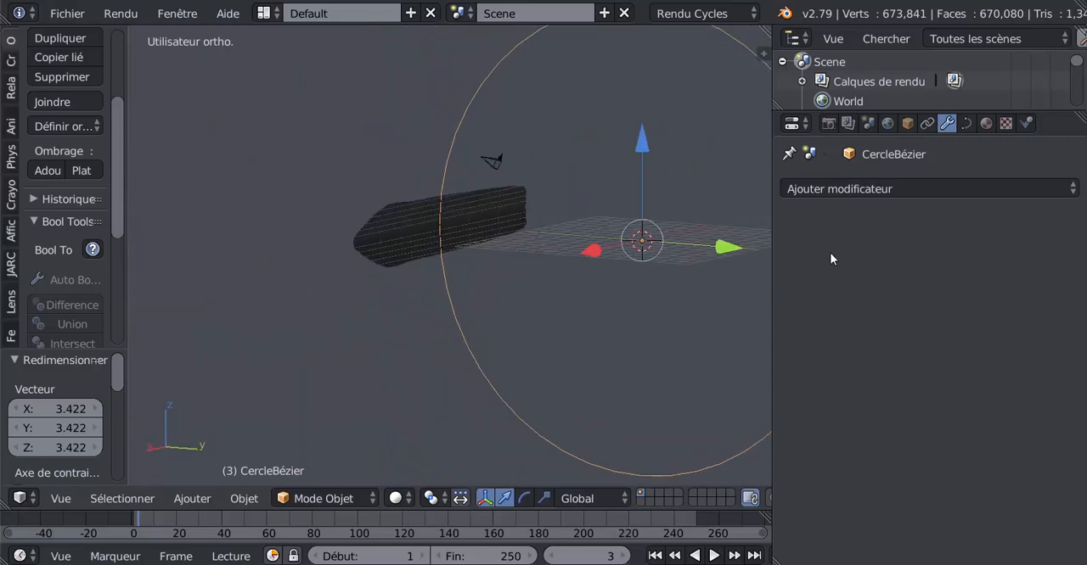
Apply the Curve modifier to the deck plane
{"action": "left_click", "coordinate": [884, 189]}
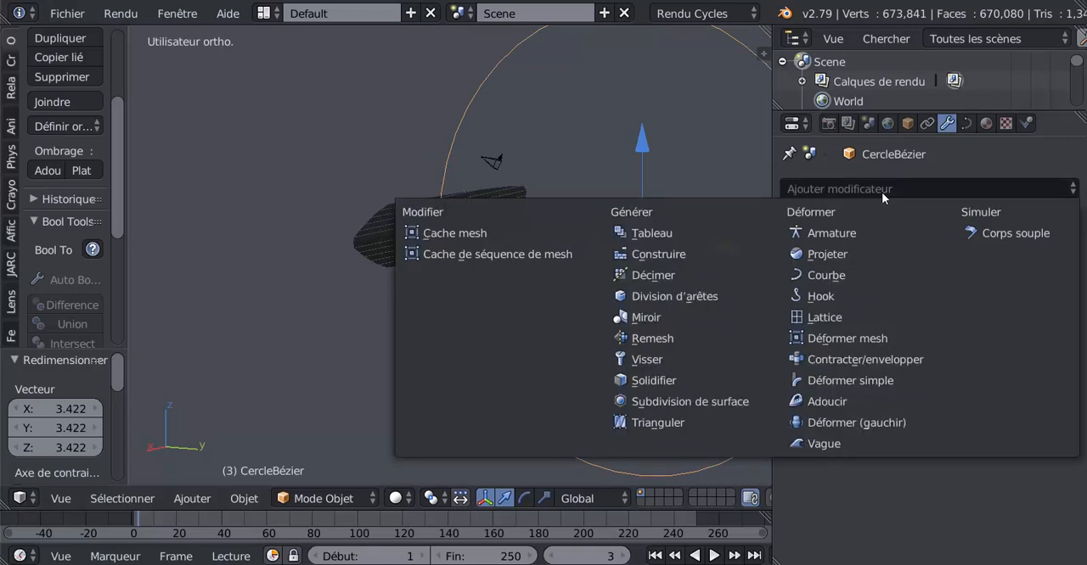
{"action": "right_click", "coordinate": [509, 227]}
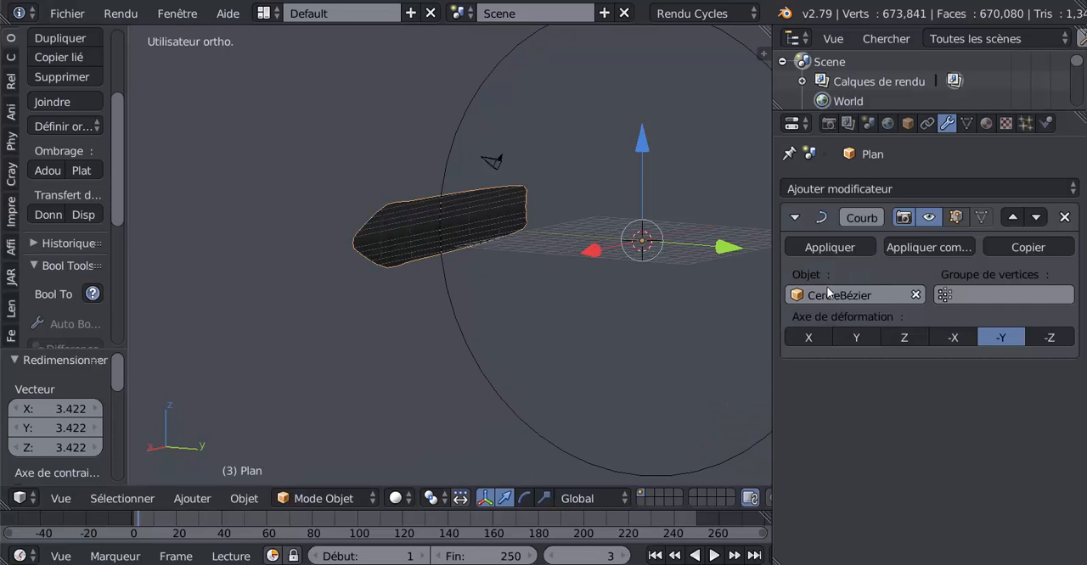
{"action": "left_click", "coordinate": [837, 248]}
Delete the Bézier circle from the scene
{"action": "right_click", "coordinate": [449, 352]}
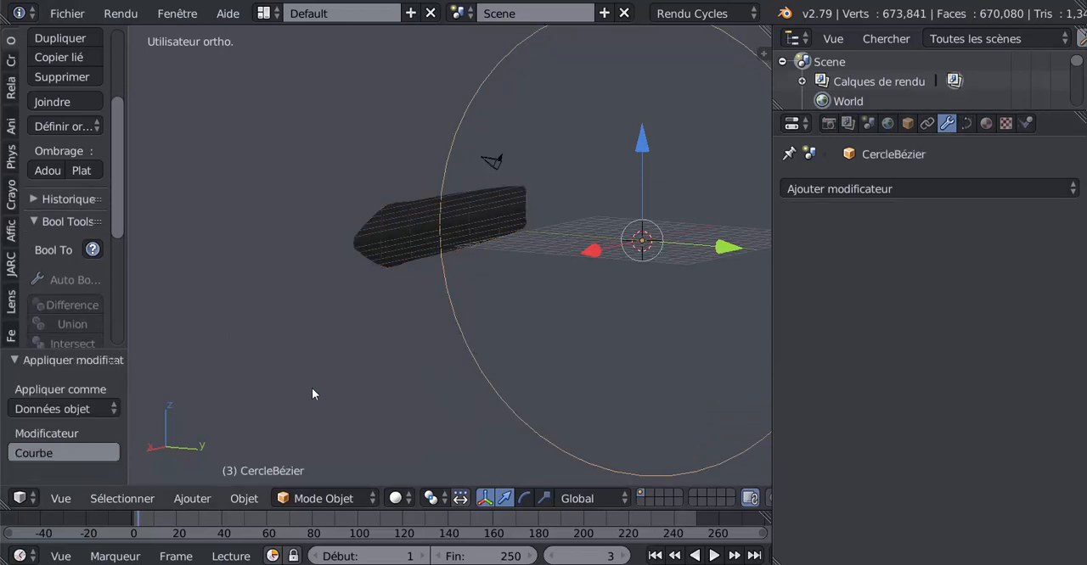
{"action": "key", "text": "x"}
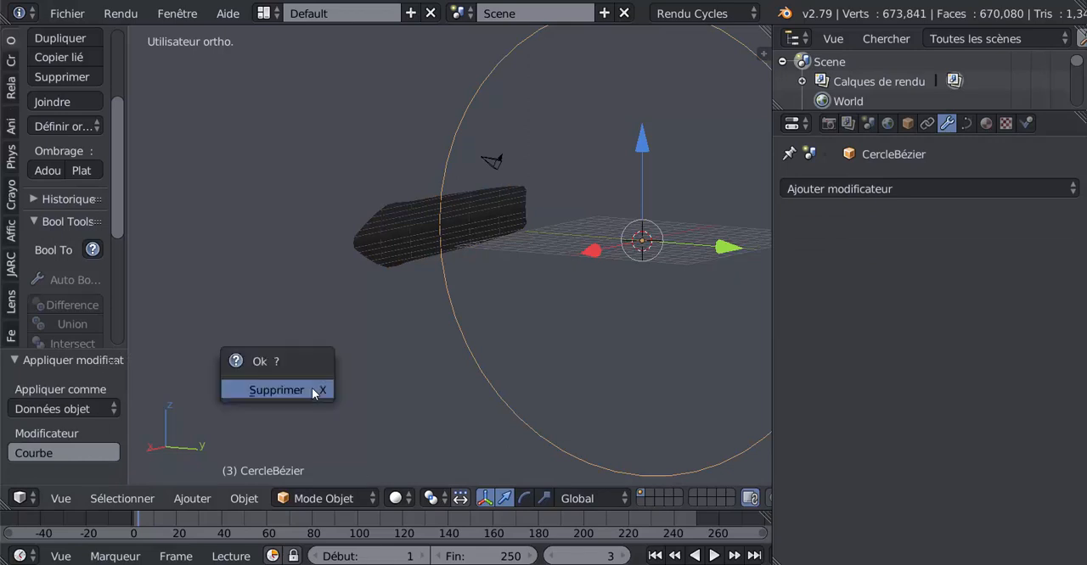
{"action": "left_click", "coordinate": [312, 388]}
Select the curved deck plane, view it edge-on, and widen the tool shelf to show its origin options in full
{"action": "right_click", "coordinate": [417, 285]}
{"action": "middle_click_drag", "start_coordinate": [417, 296], "coordinate": [457, 347]}
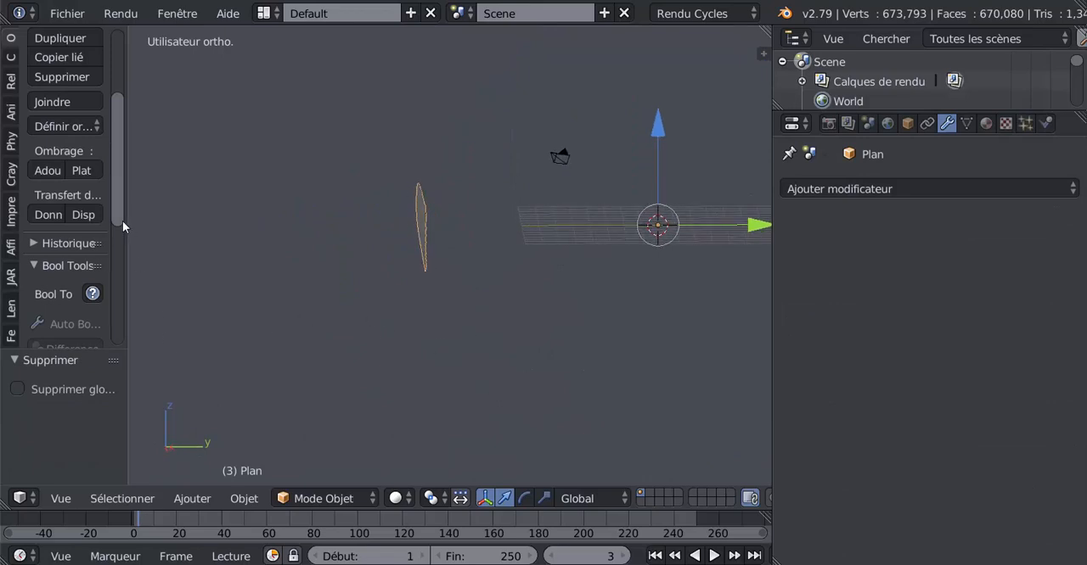
{"action": "left_click_drag", "start_coordinate": [125, 210], "coordinate": [191, 212]}
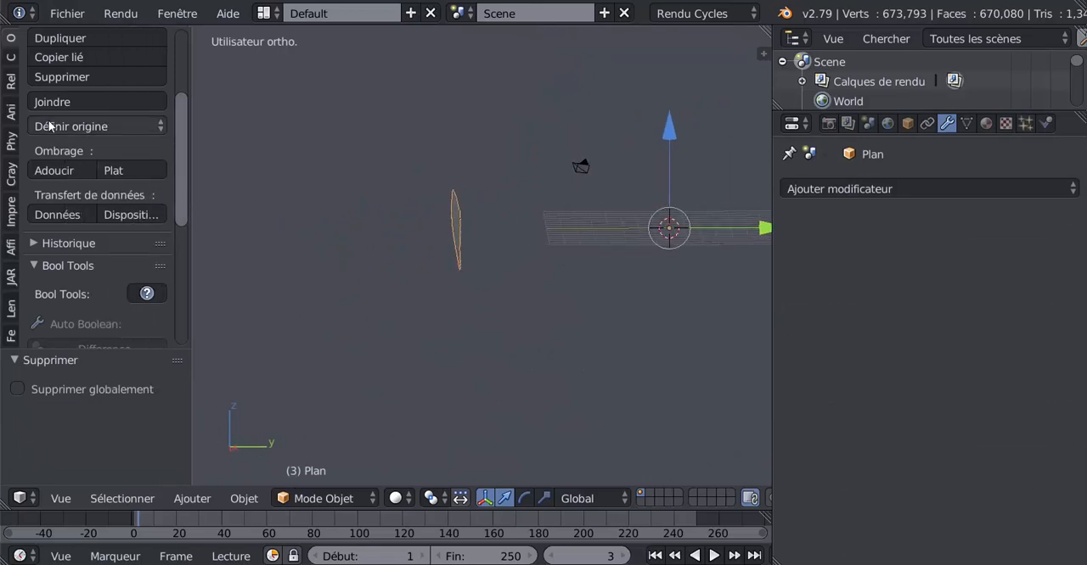
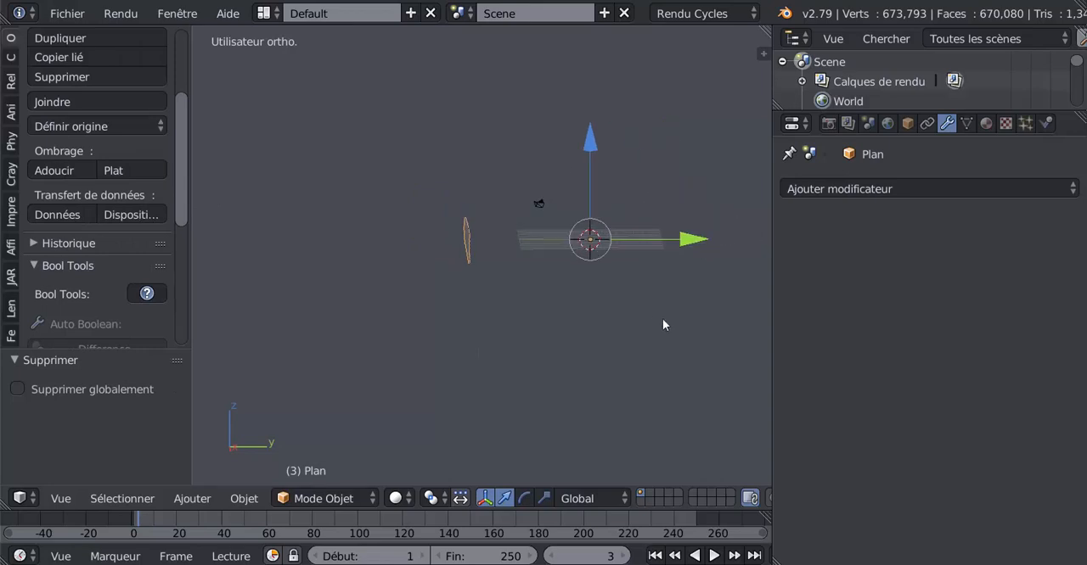
Set the curved deck plane's origin to its geometry
{"action": "key", "text": "r"}
{"action": "right_click", "coordinate": [586, 389]}
{"action": "middle_click_drag", "start_coordinate": [535, 405], "coordinate": [624, 403]}
{"action": "left_click", "coordinate": [88, 131]}
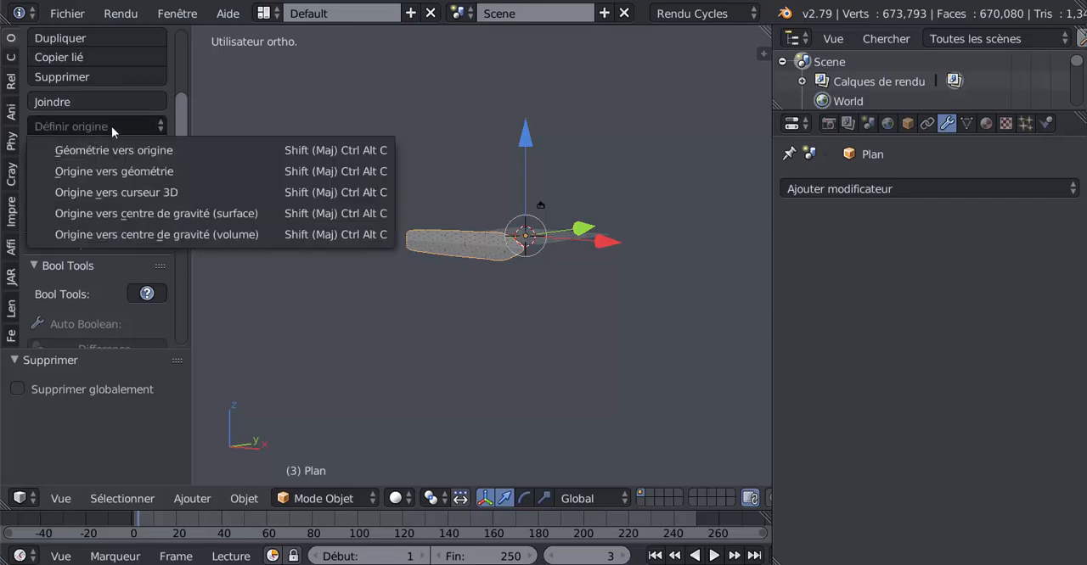
{"action": "left_click", "coordinate": [113, 171]}
Rotate the deck plane 90° about the global X axis
{"action": "middle_click_drag", "start_coordinate": [427, 329], "coordinate": [582, 272]}
{"action": "key", "text": "r"}
{"action": "right_click", "coordinate": [467, 357]}
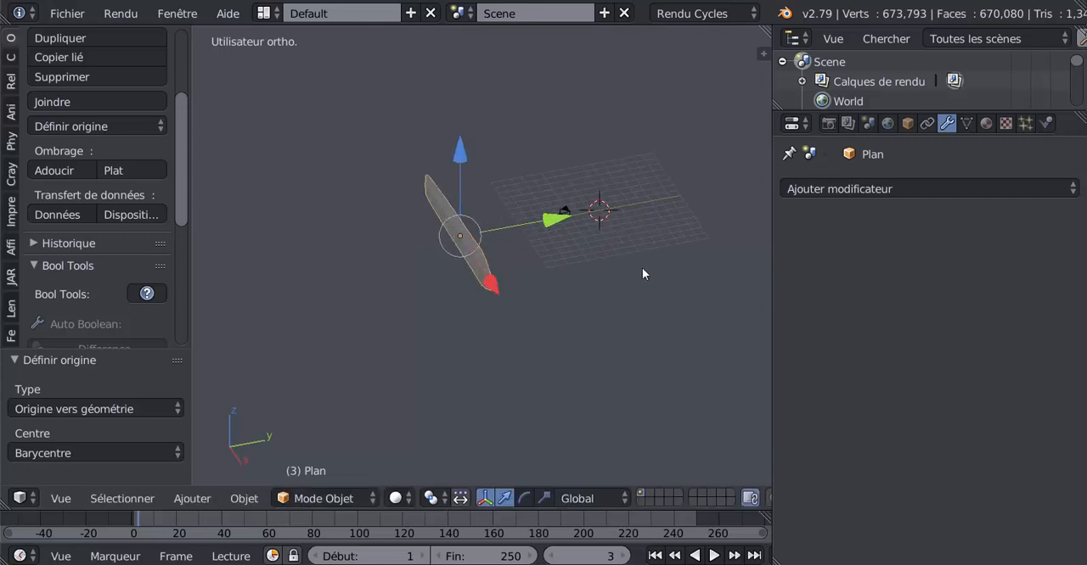
{"action": "left_click", "coordinate": [616, 268]}
{"action": "type", "text": "rx"}
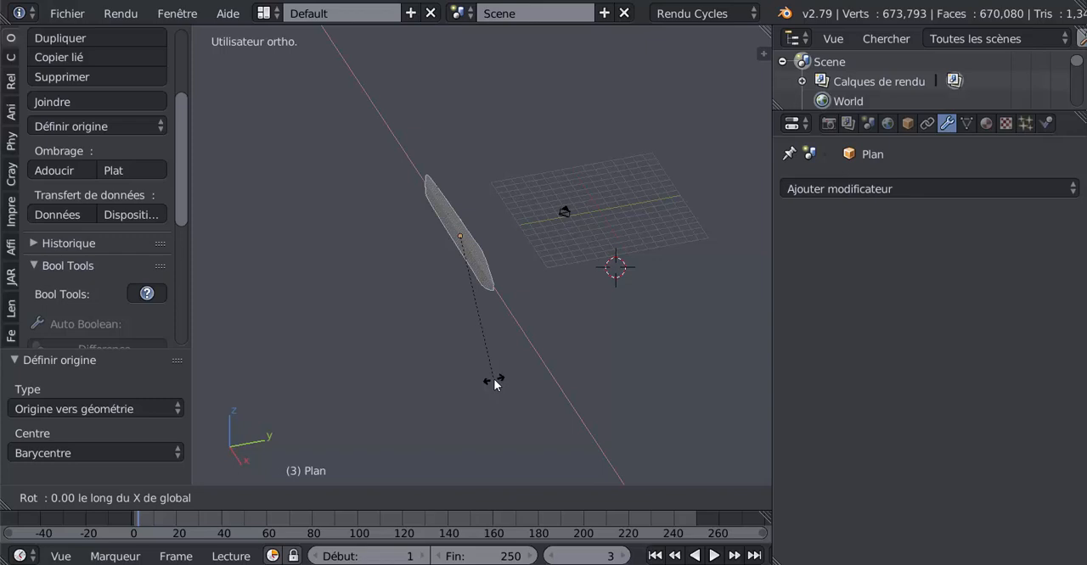
{"action": "type", "text": "90"}
{"action": "key", "text": "Return"}
Flip the deck plane over by rotating it 180° about the global X axis
{"action": "middle_click_drag", "start_coordinate": [504, 379], "coordinate": [489, 285]}
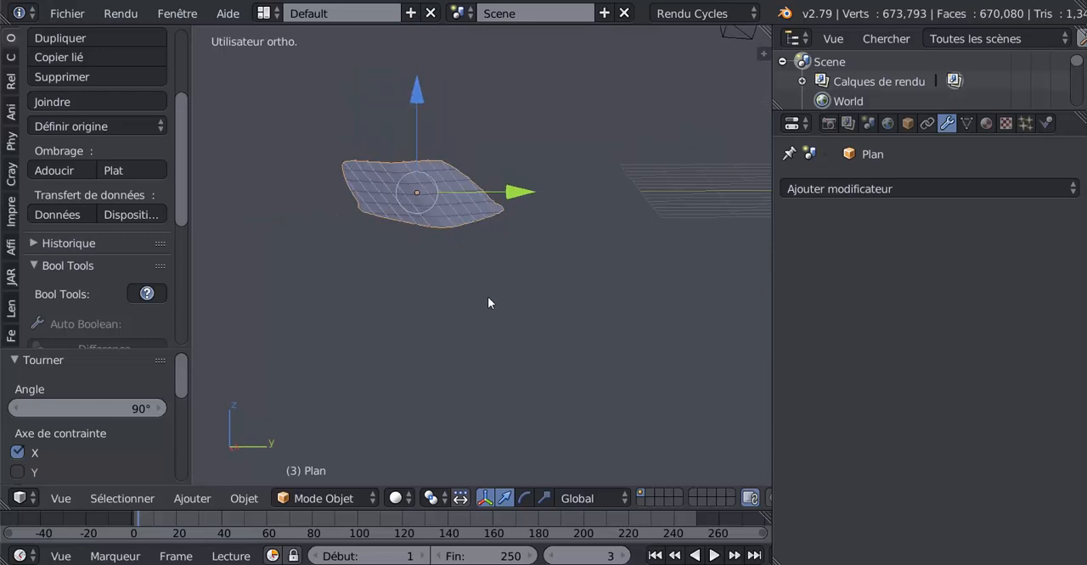
{"action": "key", "text": "r"}
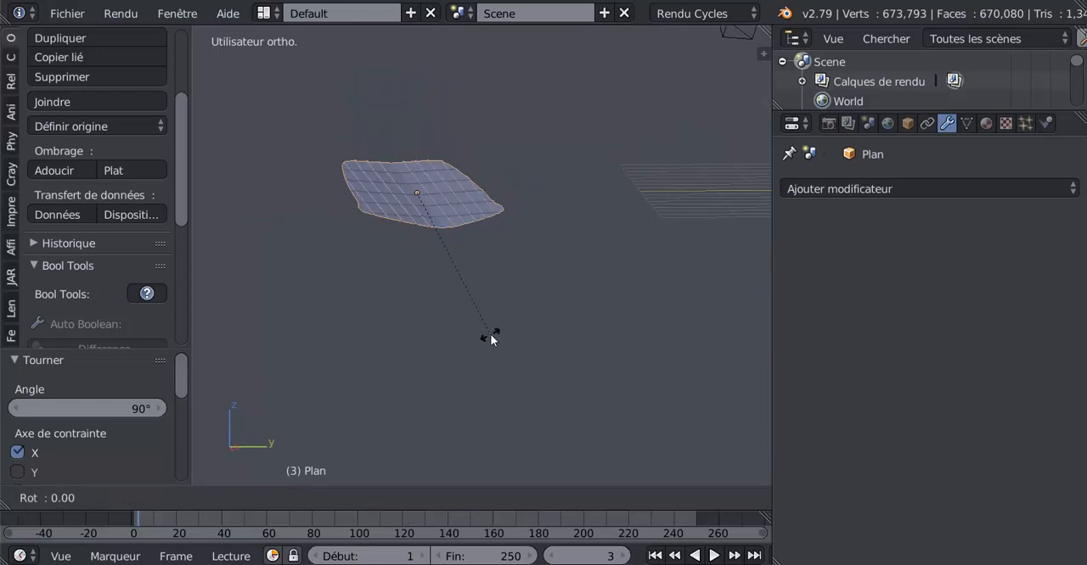
{"action": "type", "text": "x180"}
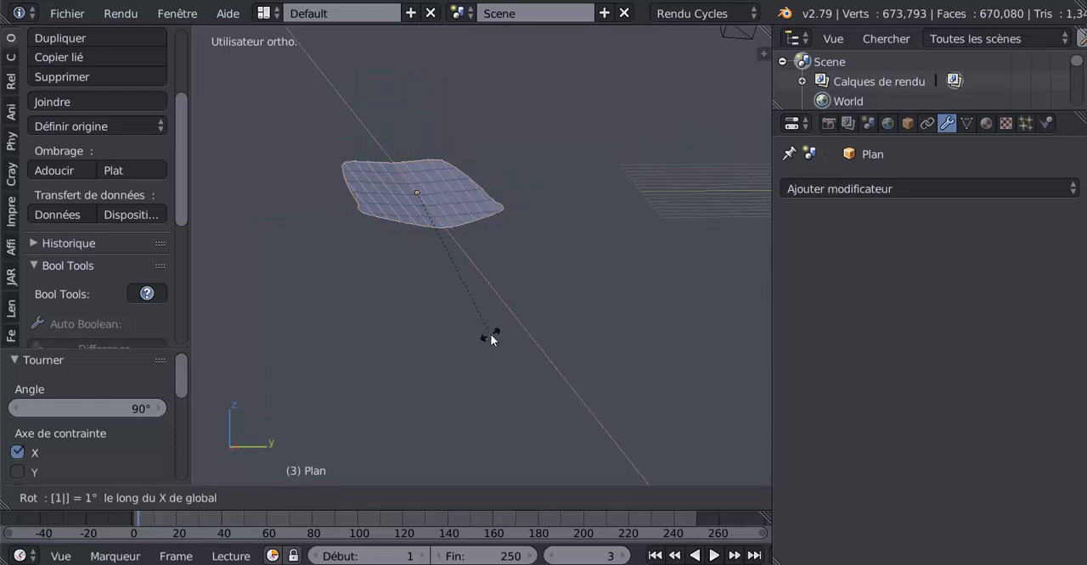
{"action": "key", "text": "Return"}
Snap the deck plane to the 3D cursor's current position with the offset option
{"action": "middle_click_drag", "start_coordinate": [491, 334], "coordinate": [628, 352]}
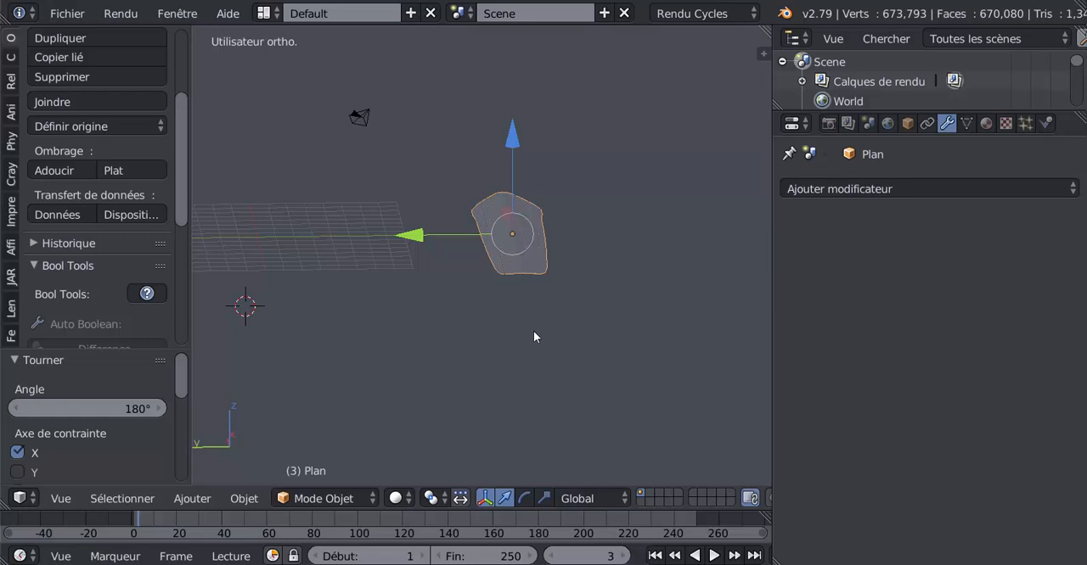
{"action": "key", "text": "shift+s"}
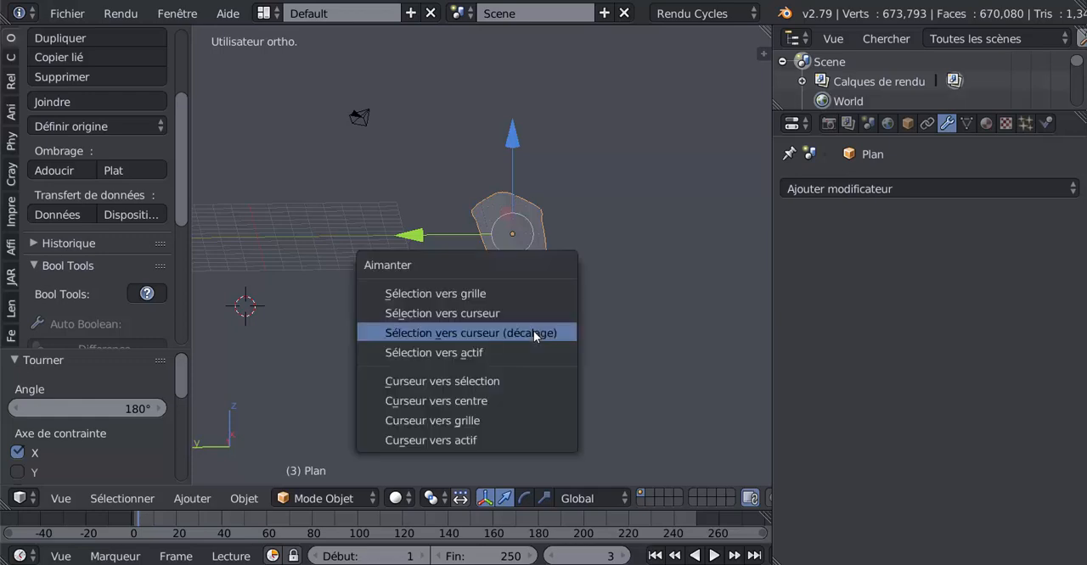
{"action": "left_click", "coordinate": [480, 337]}
{"action": "mouse_move", "coordinate": [480, 338]}
{"action": "middle_mouse_down"}
{"action": "mouse_move", "coordinate": [342, 356]}
{"action": "mouse_move", "coordinate": [419, 318]}
{"action": "mouse_move", "coordinate": [470, 339]}
{"action": "middle_mouse_up"}
{"action": "middle_click_drag", "start_coordinate": [388, 336], "coordinate": [526, 350]}
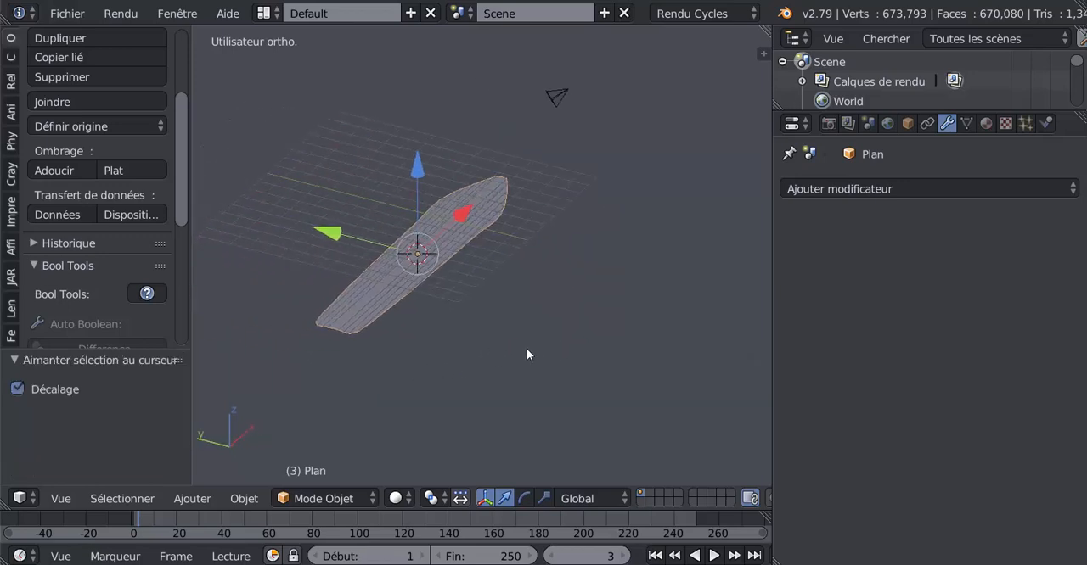
Snap the 3D cursor to the deck plane and snap the plane to the cursor with offset
{"action": "key", "text": "shift+s"}
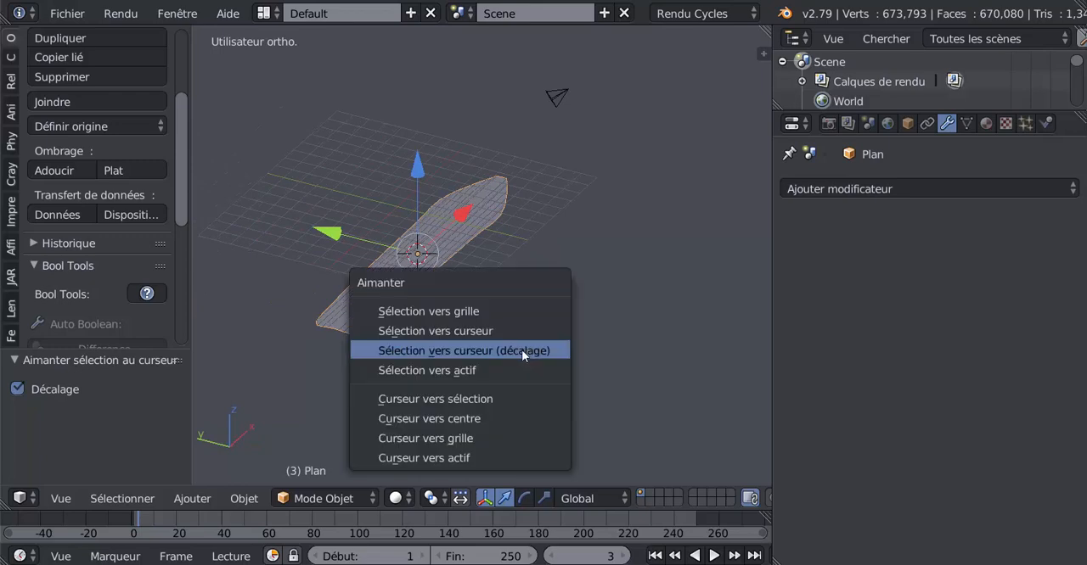
{"action": "left_click", "coordinate": [457, 403]}
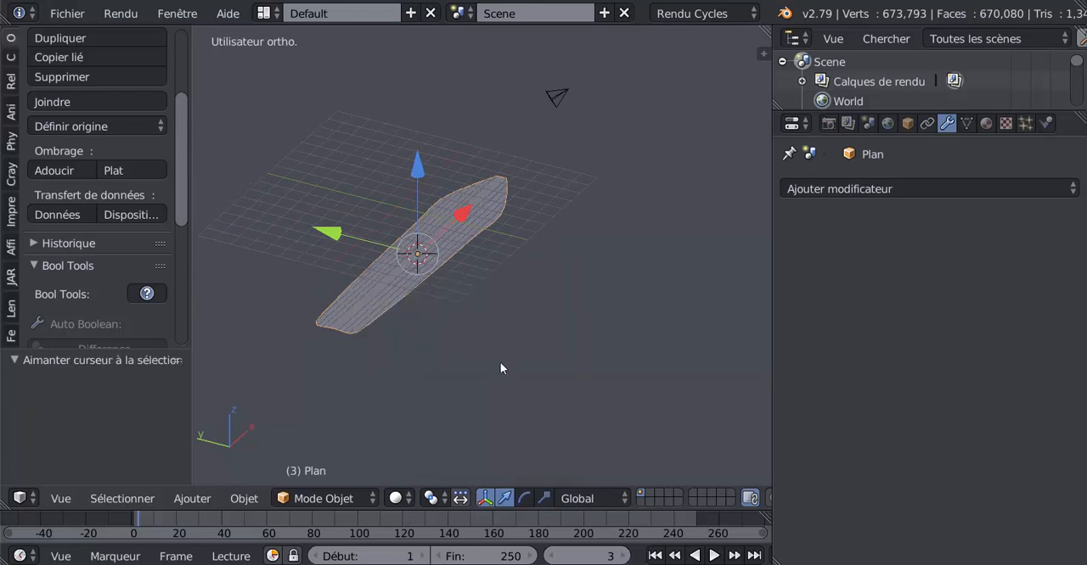
{"action": "key", "text": "shift+s"}
{"action": "left_click", "coordinate": [487, 318]}
Return the 3D cursor to the scene centre and snap the deck plane onto it
{"action": "key", "text": "shift+s"}
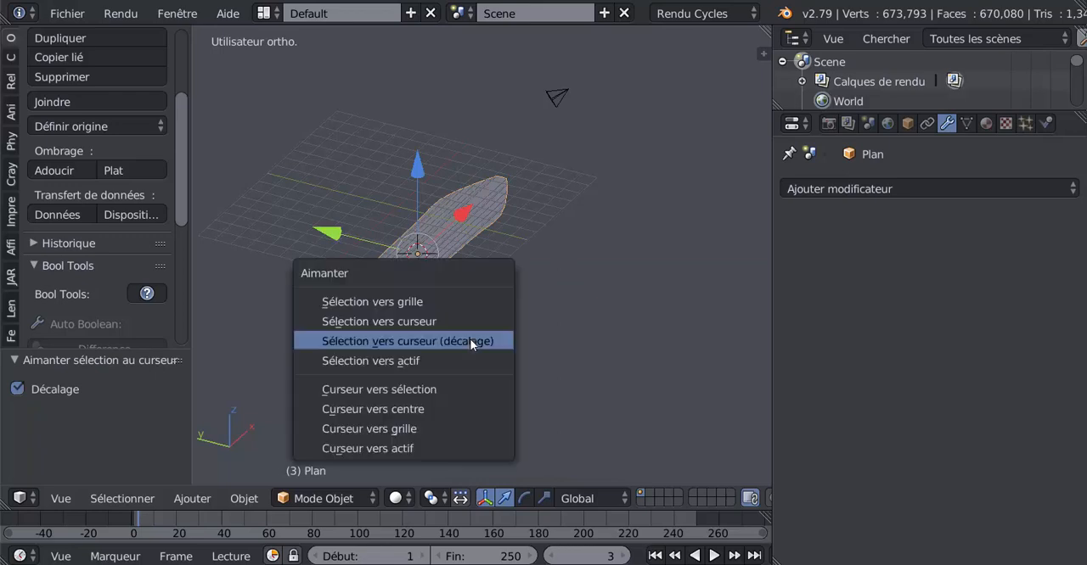
{"action": "left_click", "coordinate": [439, 404]}
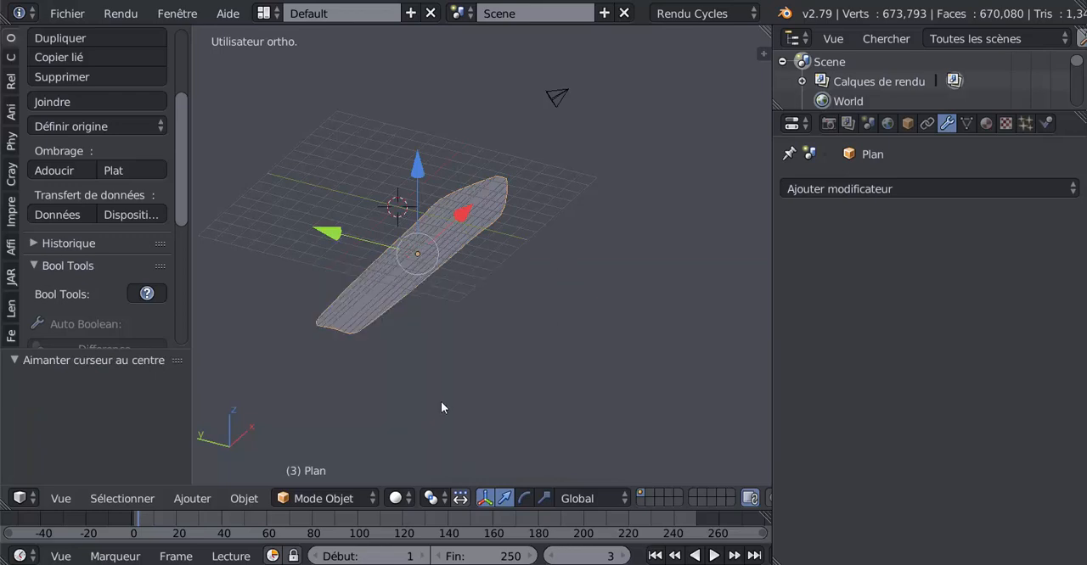
{"action": "key", "text": "shift+s"}
{"action": "left_click", "coordinate": [487, 305]}
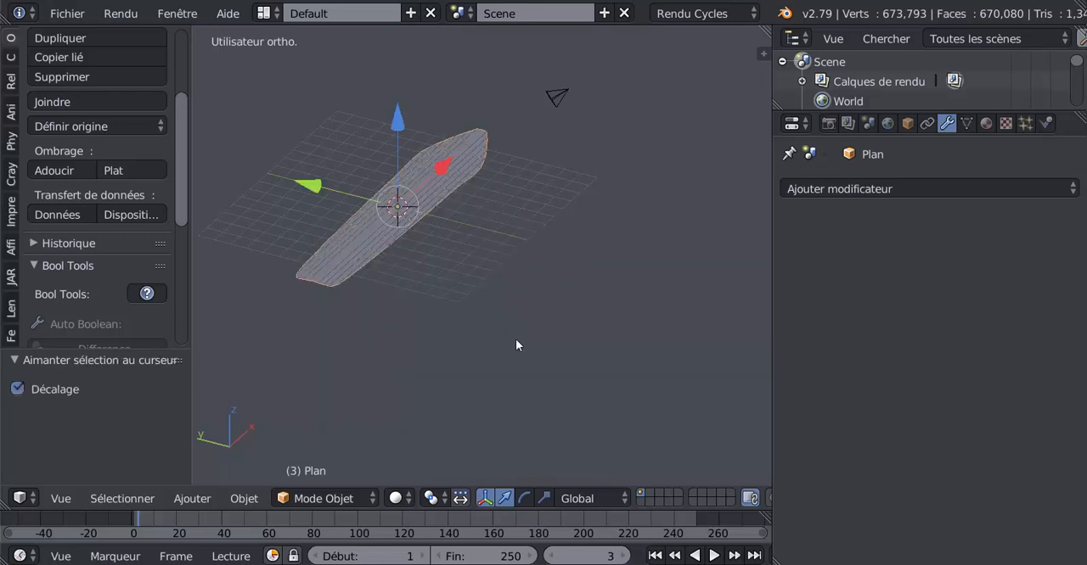
Reveal all hidden parts of the galleon around the deck plane
{"action": "middle_click_drag", "start_coordinate": [516, 345], "coordinate": [560, 350]}
{"action": "key", "text": "Tab"}
{"action": "key", "text": "Tab"}
{"action": "scroll", "coordinate": [572, 345], "scroll_direction": "down", "scroll_amount": 4}
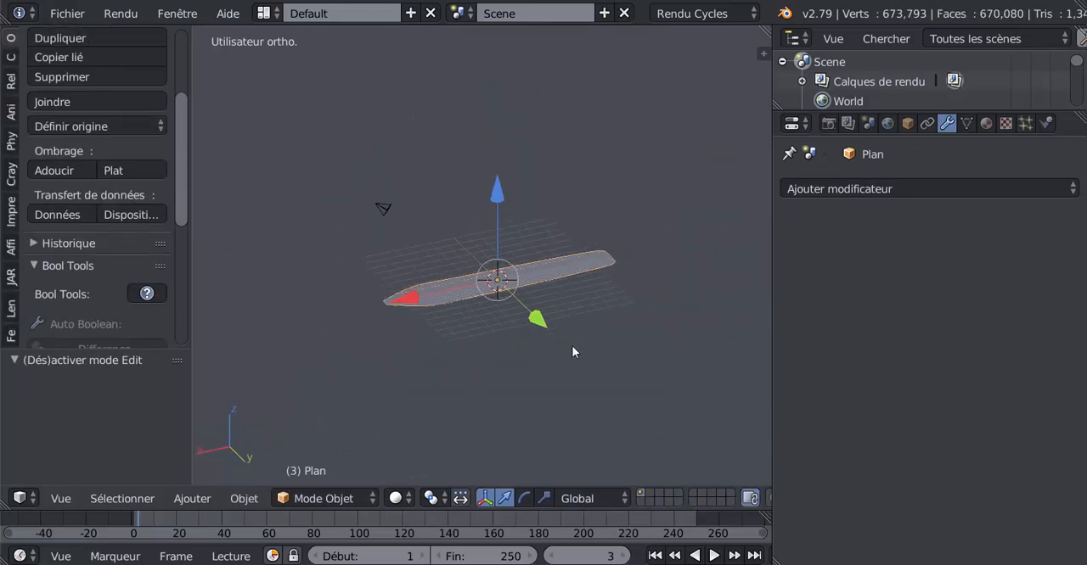
{"action": "key", "text": "alt+h"}
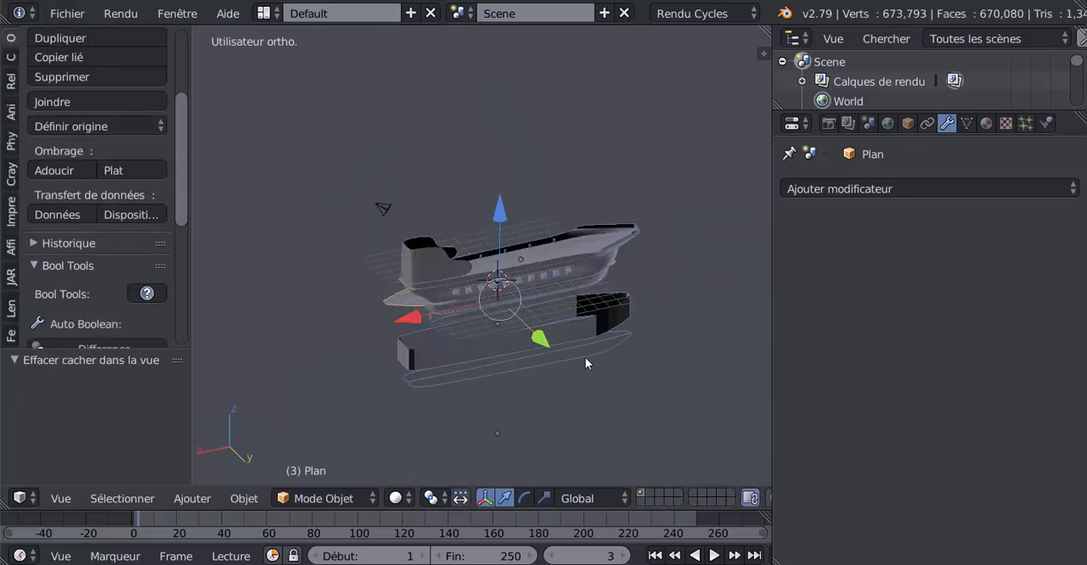
{"action": "scroll", "coordinate": [585, 361], "scroll_direction": "up", "scroll_amount": 3}
{"action": "middle_click_drag", "start_coordinate": [561, 406], "coordinate": [559, 403]}
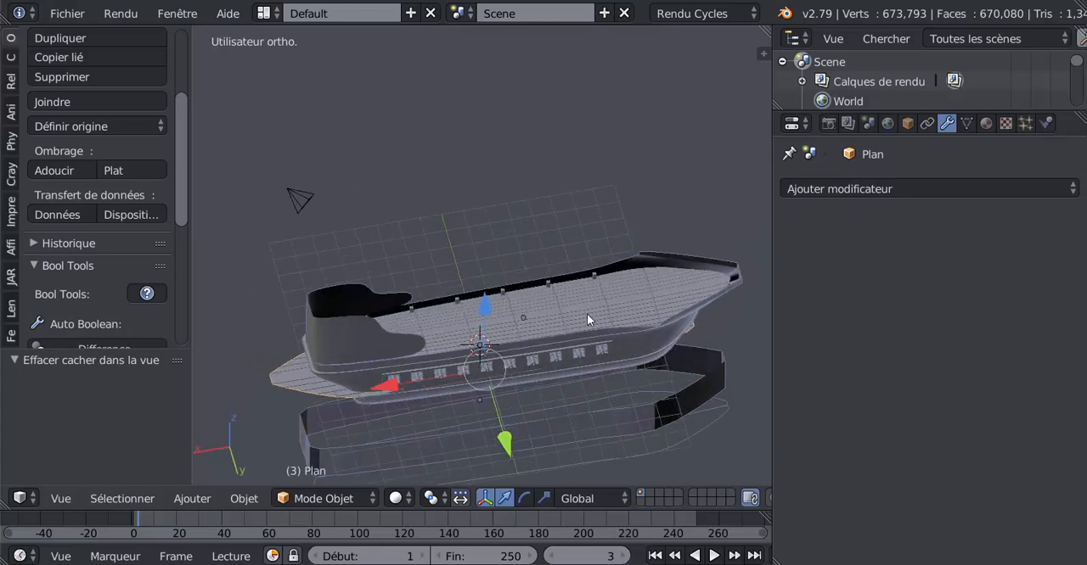
Select the upper deck object "pont" and hide it
{"action": "right_click", "coordinate": [388, 404]}
{"action": "middle_click_drag", "start_coordinate": [388, 404], "coordinate": [444, 286]}
{"action": "scroll", "coordinate": [415, 273], "scroll_direction": "up", "scroll_amount": 2}
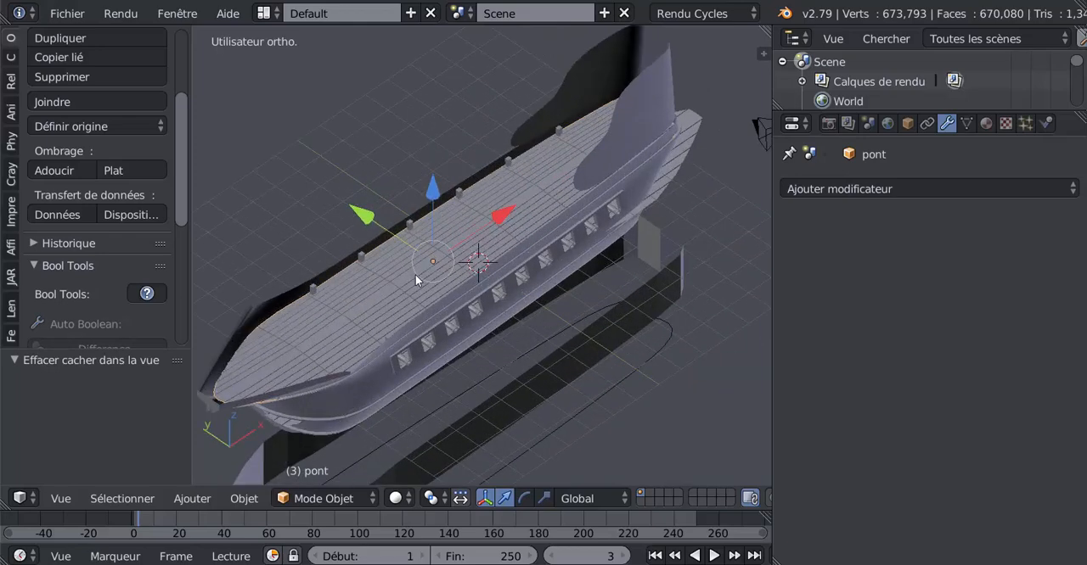
{"action": "key", "text": "h"}
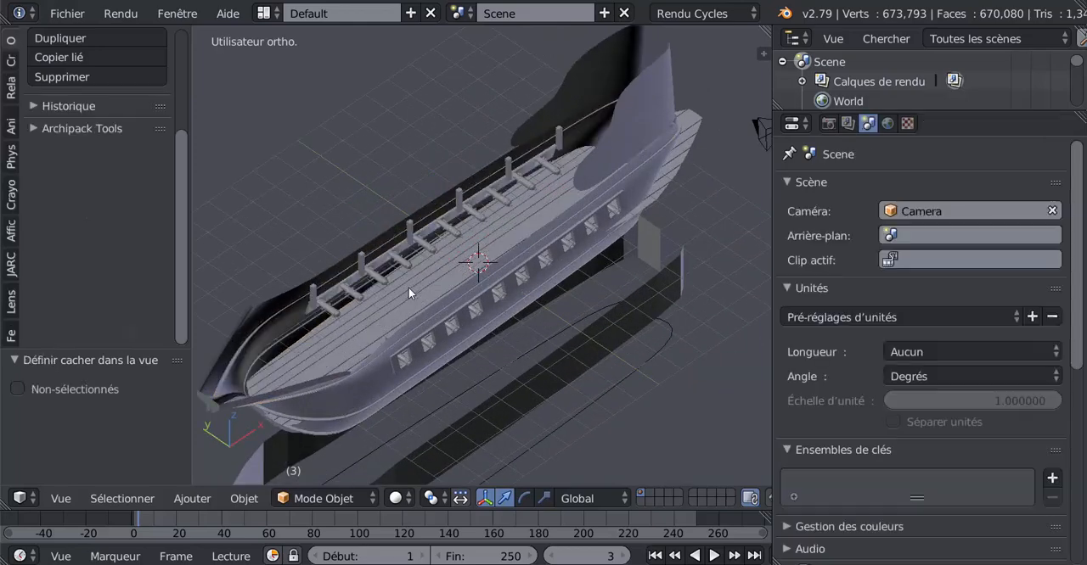
Select the curved deck plane inside the hull and raise it 6.578 units along Z, above the ship
{"action": "right_click", "coordinate": [682, 150]}
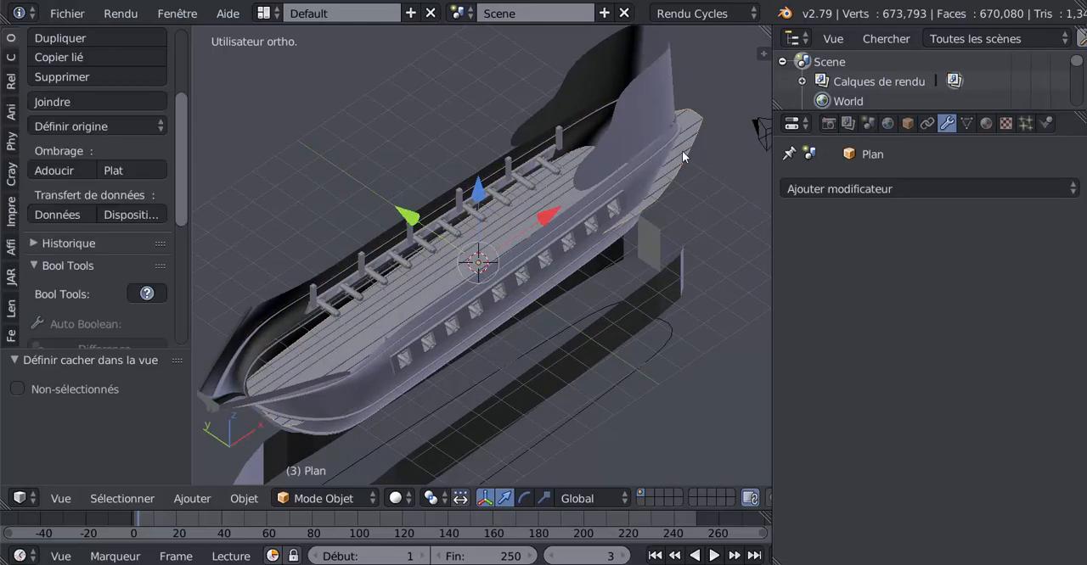
{"action": "middle_click_drag", "start_coordinate": [597, 281], "coordinate": [540, 242]}
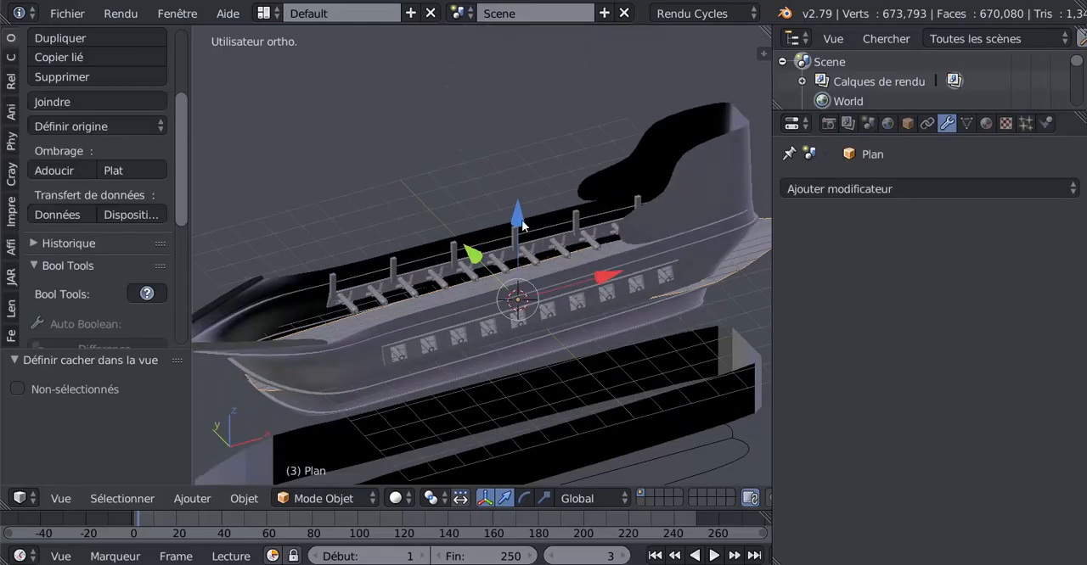
{"action": "left_click_drag", "start_coordinate": [517, 202], "coordinate": [497, 62]}
{"action": "scroll", "coordinate": [520, 165], "scroll_direction": "down", "scroll_amount": 2}
{"action": "middle_click_drag", "start_coordinate": [522, 172], "coordinate": [513, 276]}
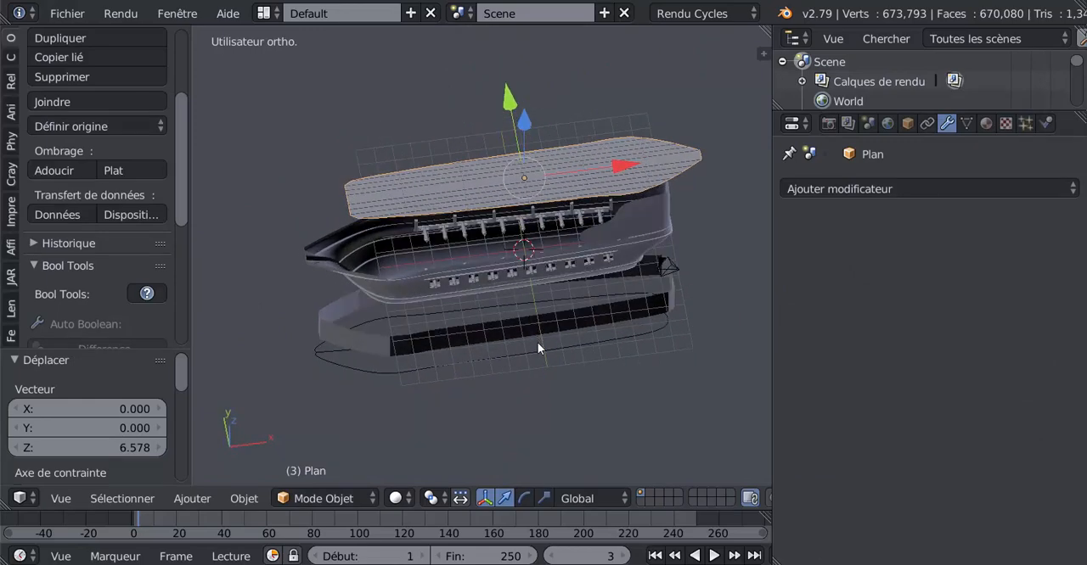
Rotate the deck plane 180° about the global Z axis so its pointed end faces the bow
{"action": "key", "text": "r"}
{"action": "type", "text": "z"}
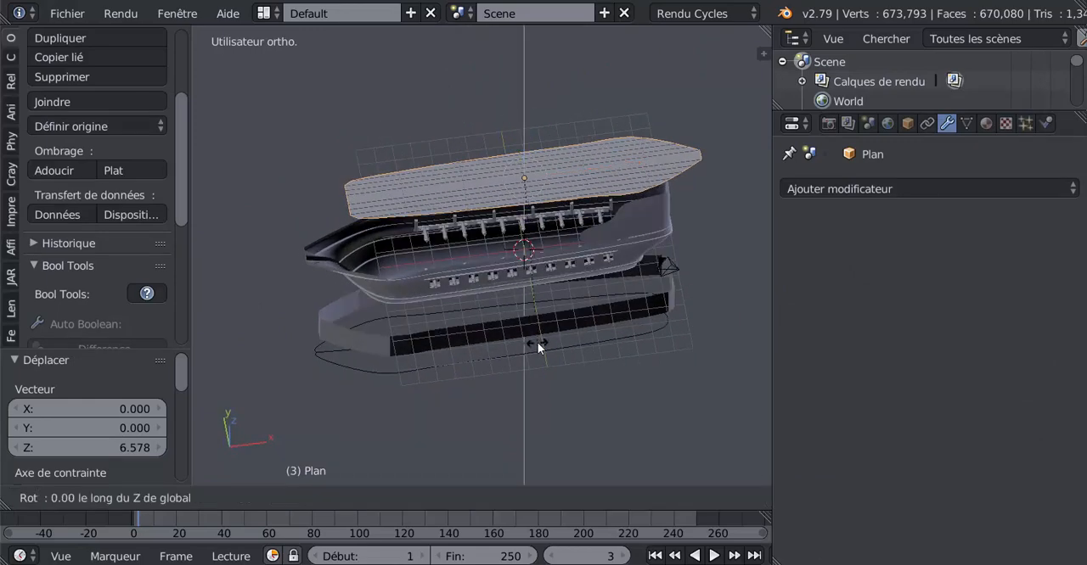
{"action": "type", "text": "180"}
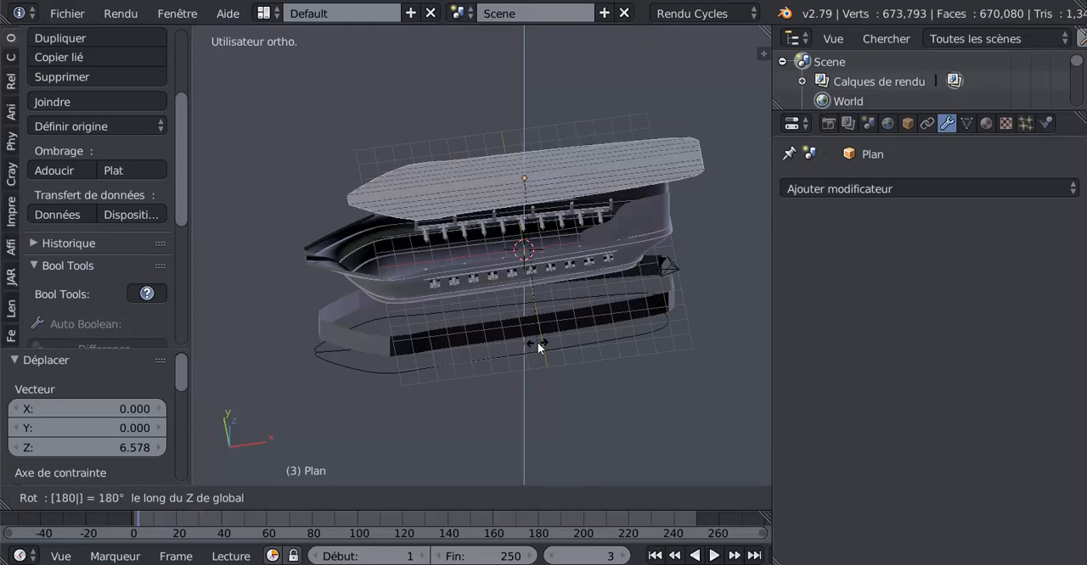
{"action": "key", "text": "Return"}
Lower the deck plane 4.926 units along Z into the hull and frame it in the view
{"action": "key", "text": "g"}
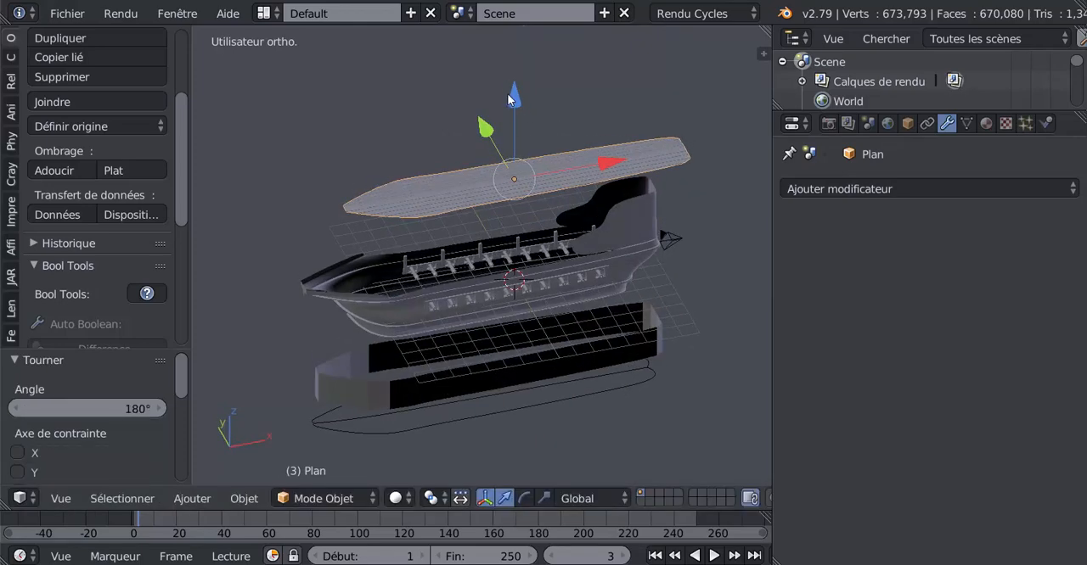
{"action": "key", "text": "z"}
{"action": "left_click", "coordinate": [524, 169]}
{"action": "key", "text": "KP_Decimal"}
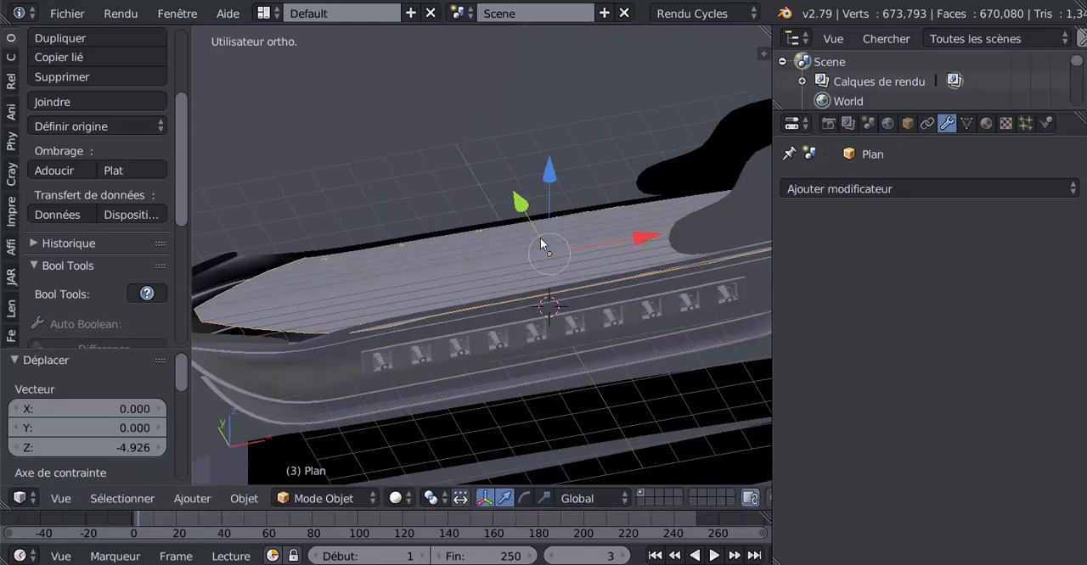
Move the deck plane -1.534 units along X towards the bow
{"action": "key", "text": "g"}
{"action": "key", "text": "x"}
{"action": "left_click", "coordinate": [589, 257]}
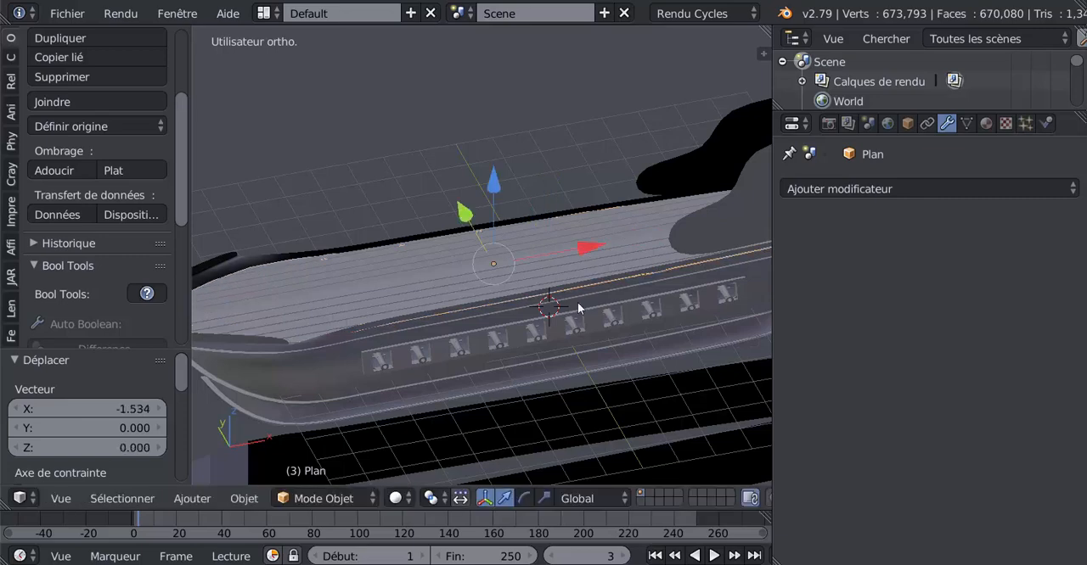
Fine-tune the deck's fit at the bow along X, ending with a 0.159 correction, and lower it 0.198 along Z
{"action": "middle_click_drag", "start_coordinate": [589, 257], "coordinate": [466, 277]}
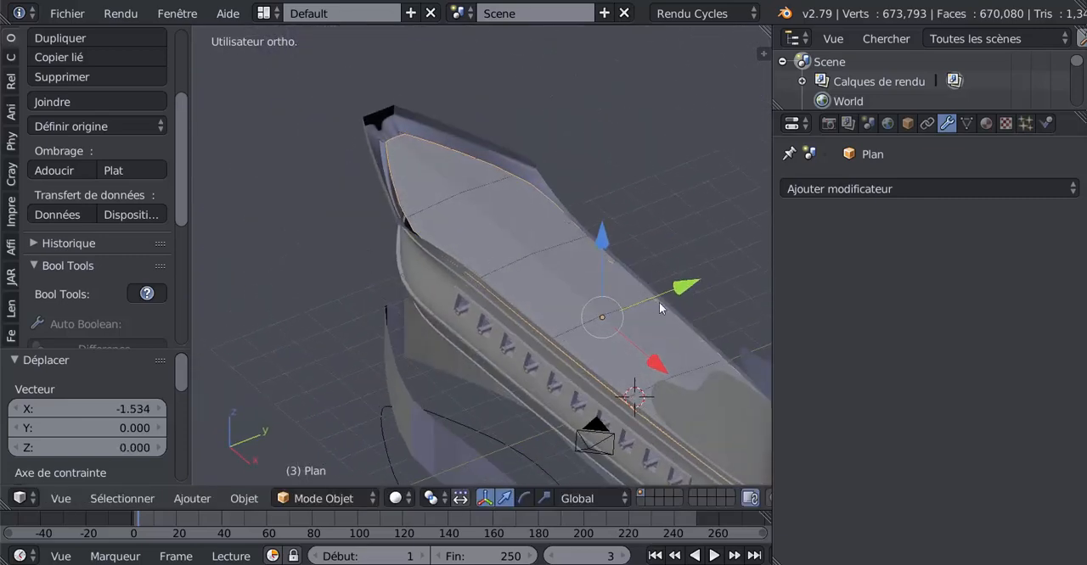
{"action": "left_click_drag", "start_coordinate": [655, 363], "coordinate": [590, 359]}
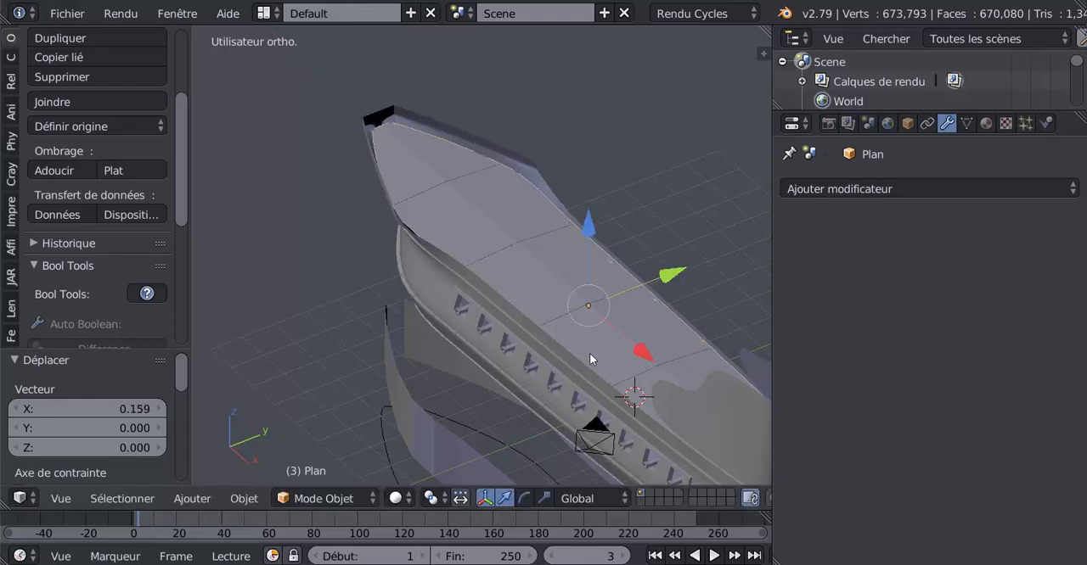
{"action": "middle_click_drag", "start_coordinate": [589, 359], "coordinate": [654, 211]}
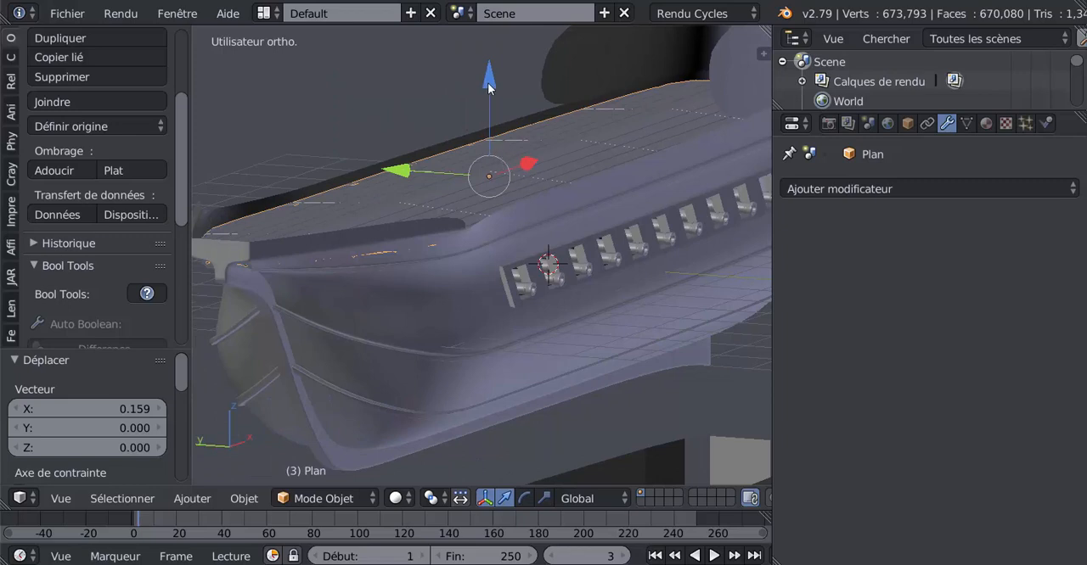
{"action": "left_click_drag", "start_coordinate": [489, 82], "coordinate": [496, 93]}
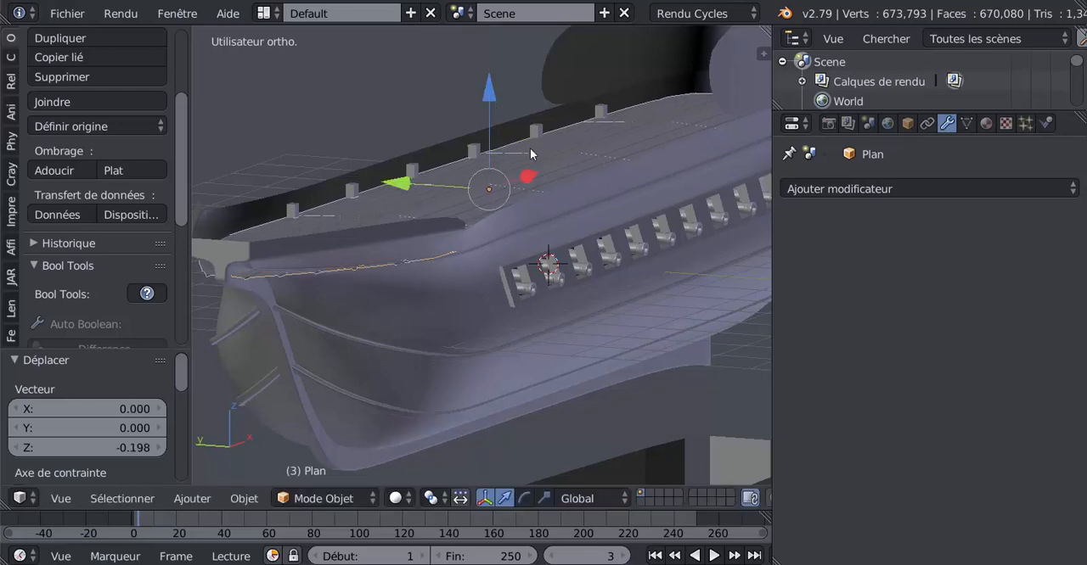
Examine how the deck's edges meet the hull near the bow, with and without the mesh displayed for editing
{"action": "key", "text": "Tab"}
{"action": "middle_click_drag", "start_coordinate": [565, 196], "coordinate": [524, 256]}
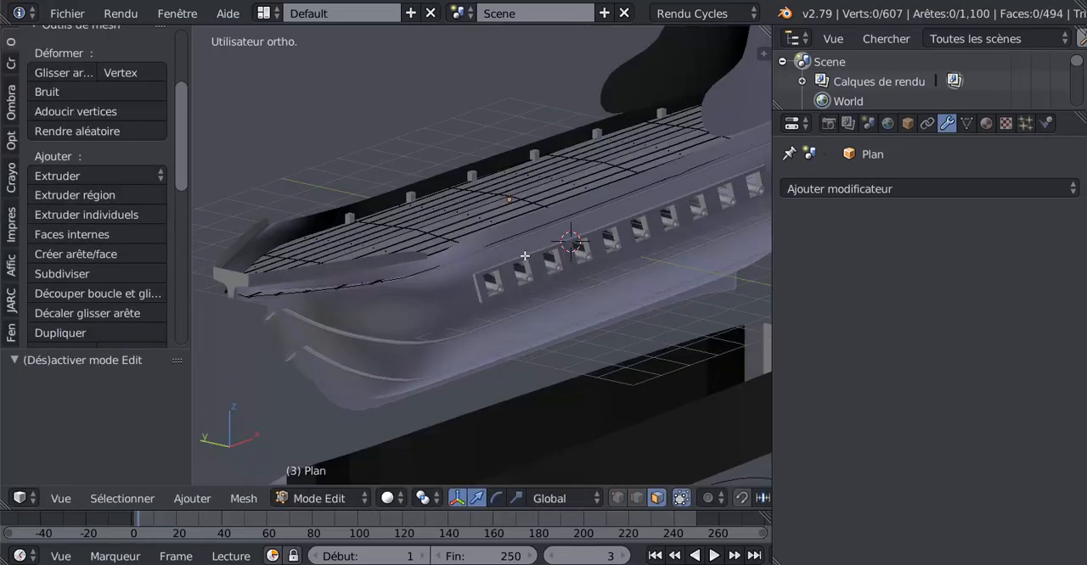
{"action": "middle_click_drag", "start_coordinate": [332, 264], "coordinate": [324, 284]}
{"action": "key", "text": "Tab"}
Show the deck mesh from above in wireframe with vertex selection enabled, and select all of its vertices
{"action": "key", "text": "Tab"}
{"action": "key", "text": "Tab"}
{"action": "middle_click_drag", "start_coordinate": [452, 233], "coordinate": [504, 264]}
{"action": "key", "text": "Tab"}
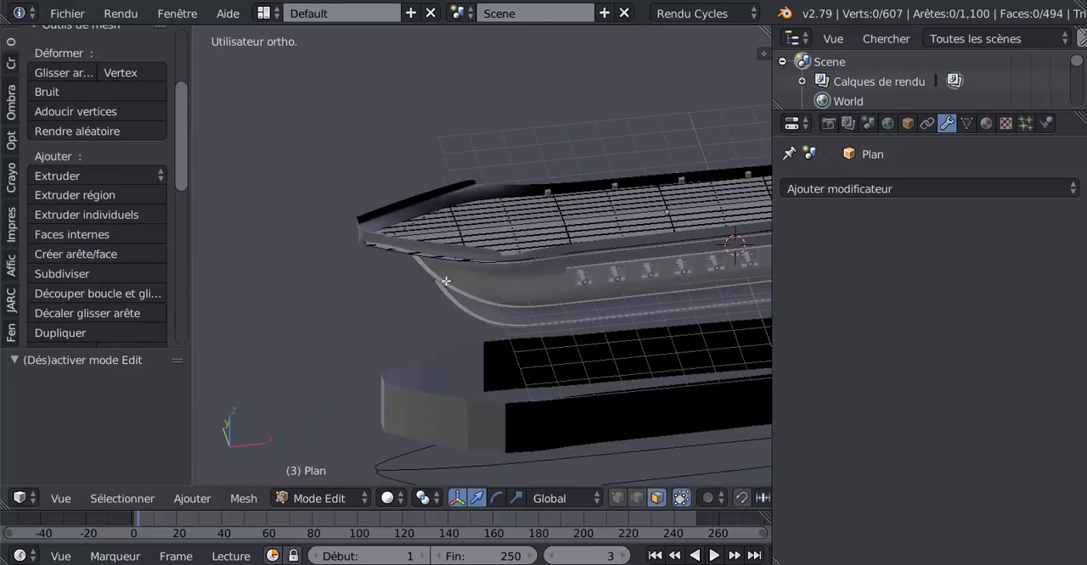
{"action": "key", "text": "KP_7"}
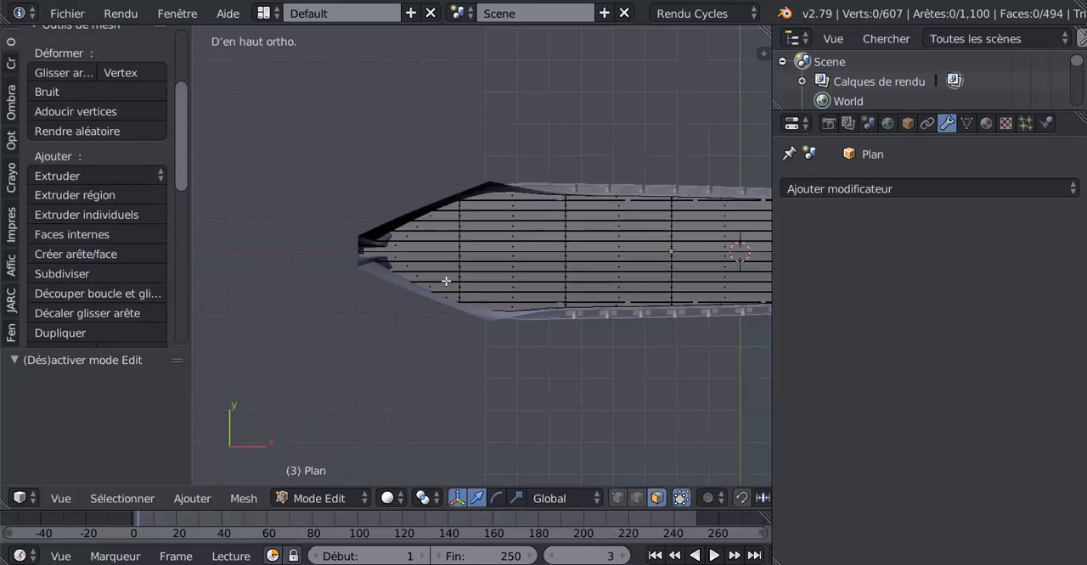
{"action": "key", "text": "z"}
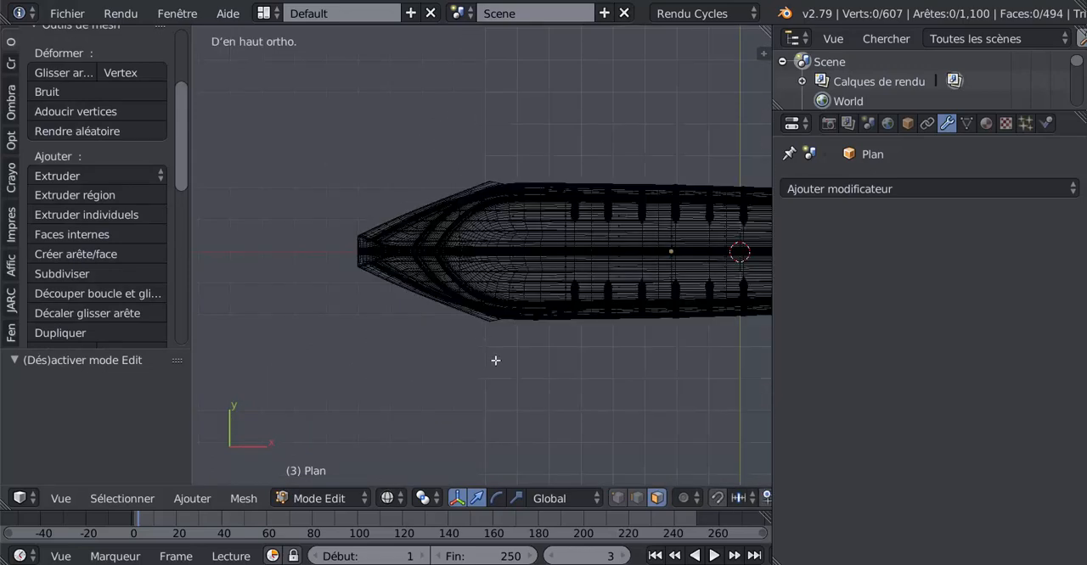
{"action": "left_click", "coordinate": [619, 498]}
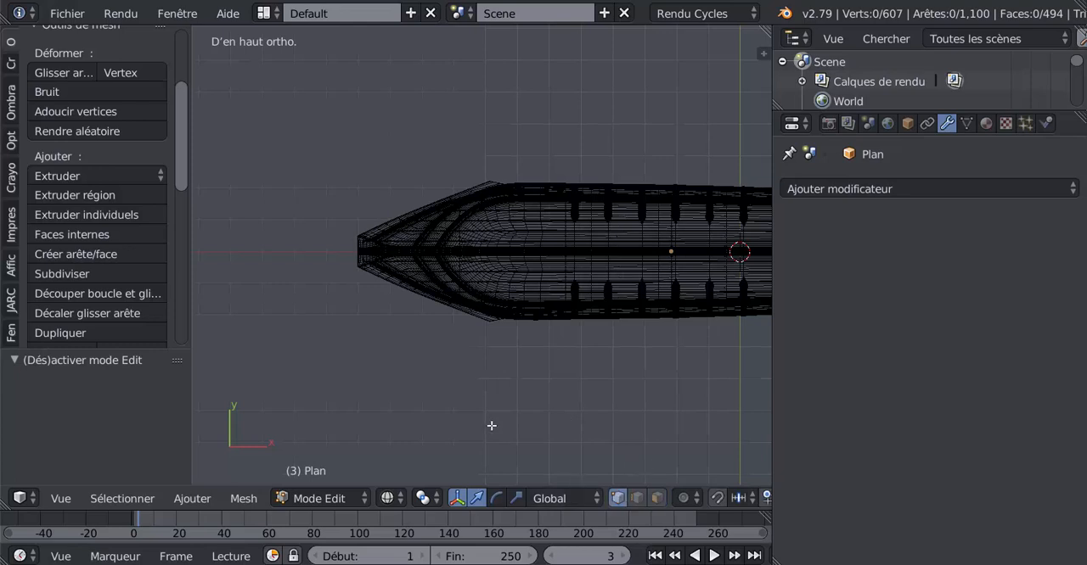
{"action": "key", "text": "a"}
{"action": "key", "text": "a"}
{"action": "key", "text": "a"}
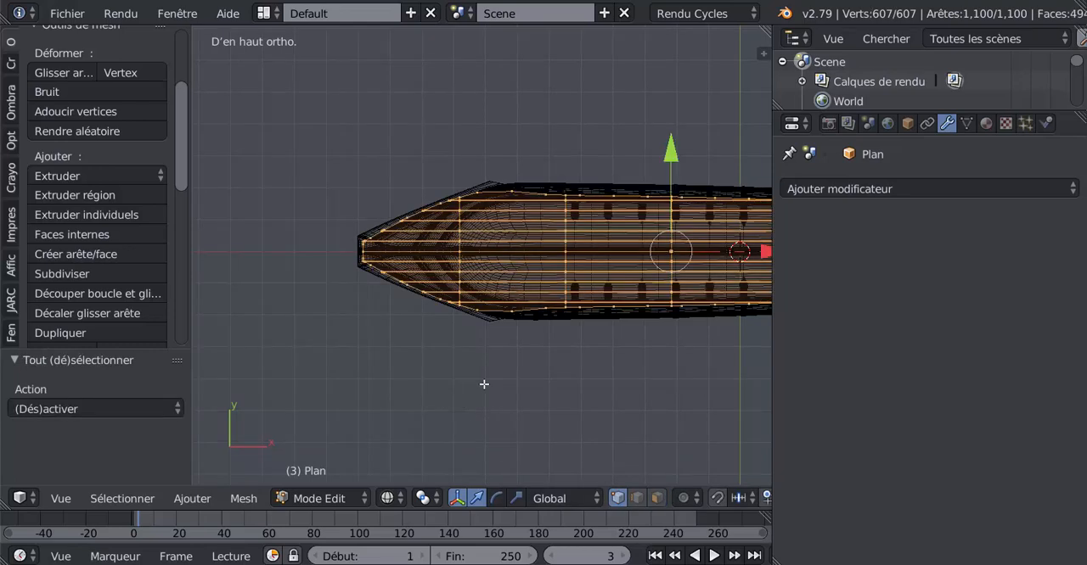
Try selecting the deck's vertices along the bow outline with circle selection, and clear the selection
{"action": "middle_click_drag", "start_coordinate": [484, 385], "coordinate": [526, 380], "text": "shift"}
{"action": "scroll", "coordinate": [462, 346], "scroll_direction": "up", "scroll_amount": 1}
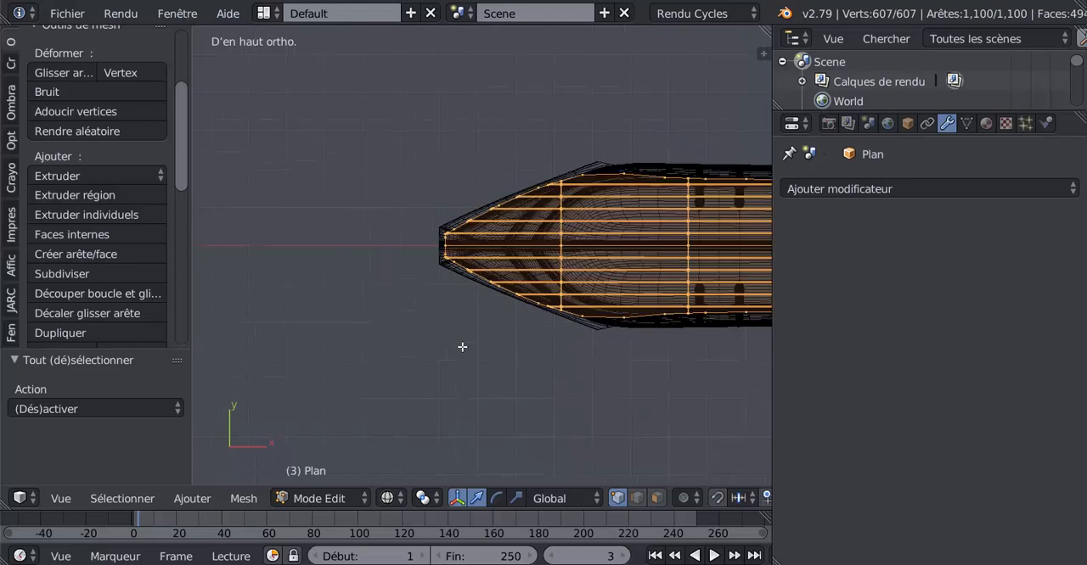
{"action": "key", "text": "a"}
{"action": "key", "text": "a"}
{"action": "key", "text": "a"}
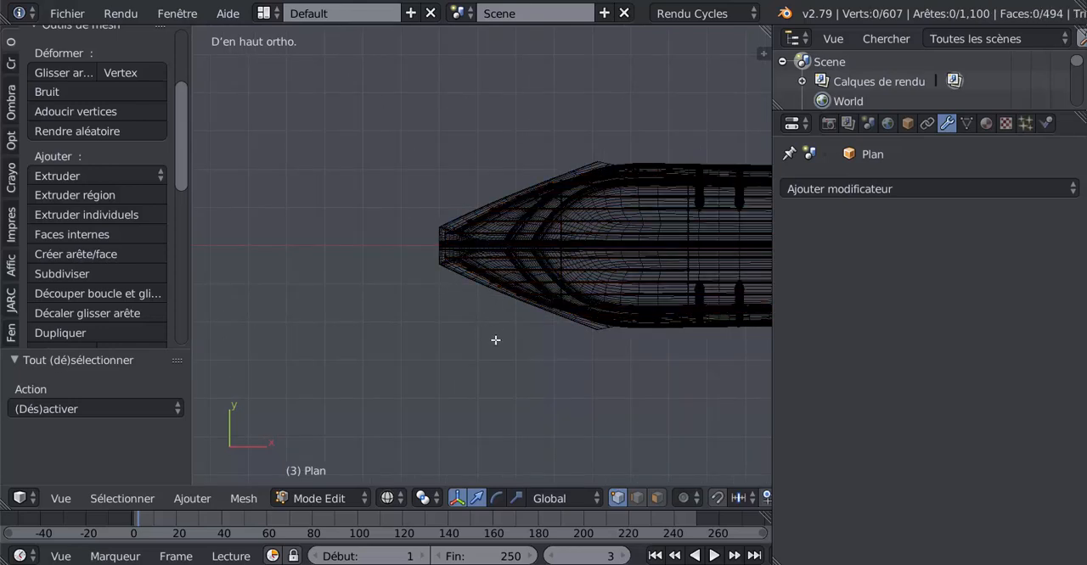
{"action": "right_click", "coordinate": [529, 188]}
{"action": "mouse_move", "coordinate": [454, 232]}
{"action": "left_mouse_down"}
{"action": "mouse_move", "coordinate": [449, 242]}
{"action": "mouse_move", "coordinate": [505, 298]}
{"action": "mouse_move", "coordinate": [535, 312]}
{"action": "left_mouse_up"}
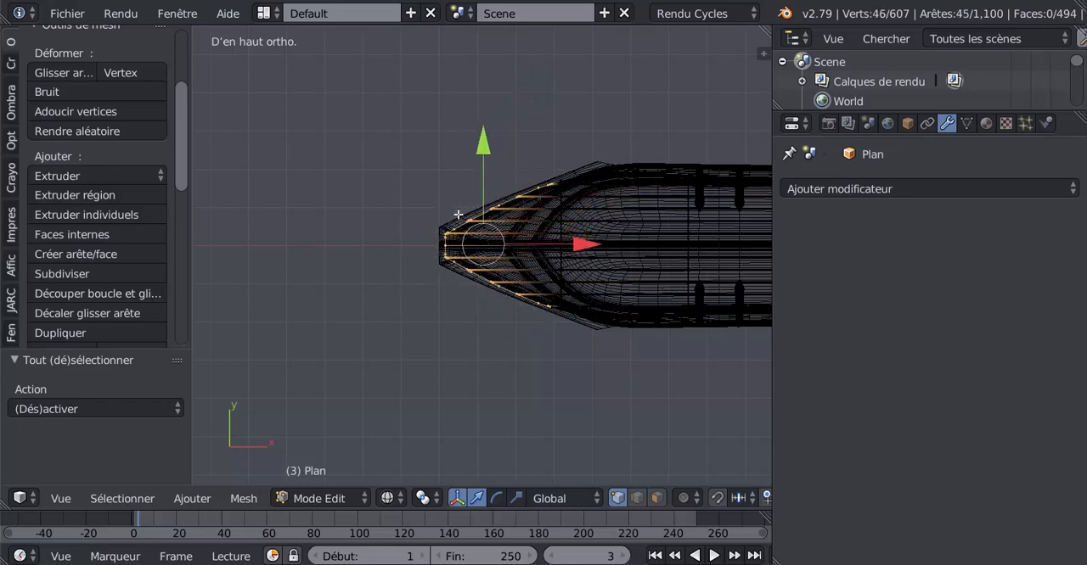
{"action": "key", "text": "a"}
Examine how the fully highlighted deck outline follows the hull at the bow, from above and at an angle
{"action": "scroll", "coordinate": [513, 349], "scroll_direction": "up", "scroll_amount": 2}
{"action": "key", "text": "a"}
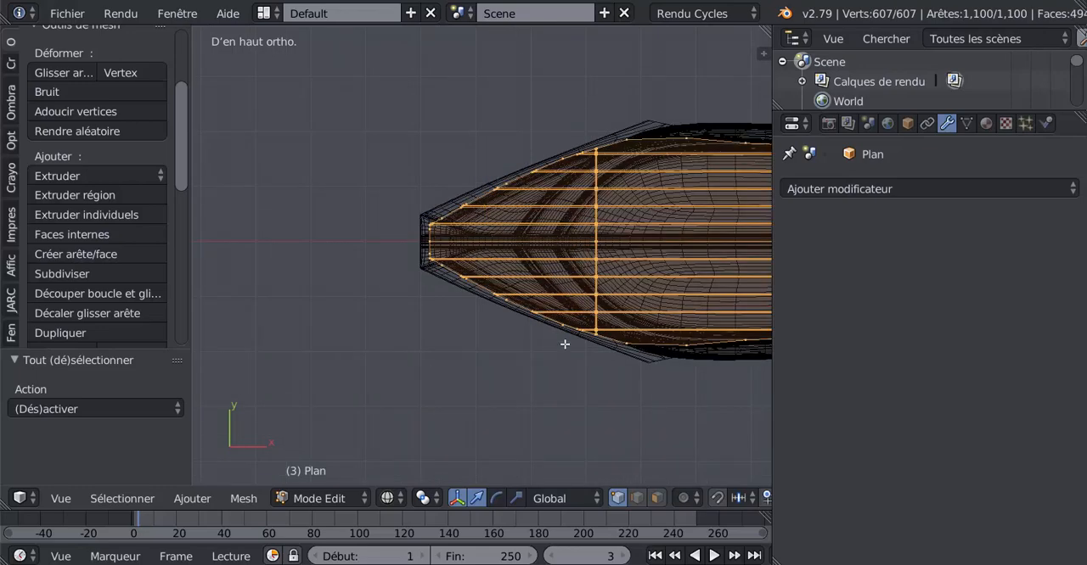
{"action": "scroll", "coordinate": [606, 216], "scroll_direction": "up", "scroll_amount": 1}
{"action": "middle_click_drag", "start_coordinate": [628, 223], "coordinate": [494, 209], "text": "shift"}
{"action": "scroll", "coordinate": [520, 315], "scroll_direction": "up", "scroll_amount": 2}
{"action": "scroll", "coordinate": [484, 300], "scroll_direction": "down", "scroll_amount": 4}
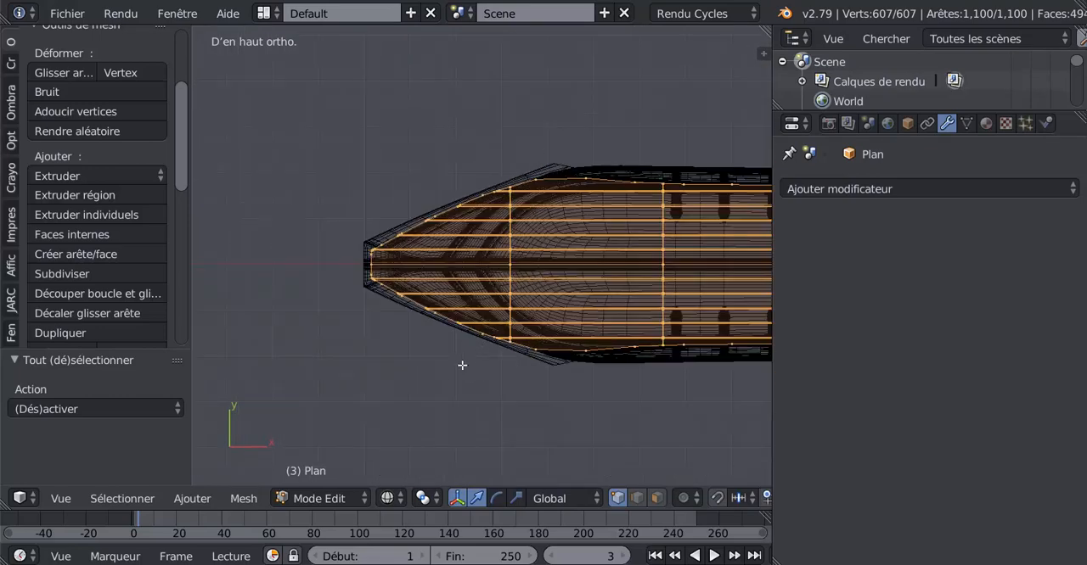
{"action": "middle_click_drag", "start_coordinate": [455, 381], "coordinate": [474, 308]}
{"action": "scroll", "coordinate": [540, 265], "scroll_direction": "up", "scroll_amount": 5}
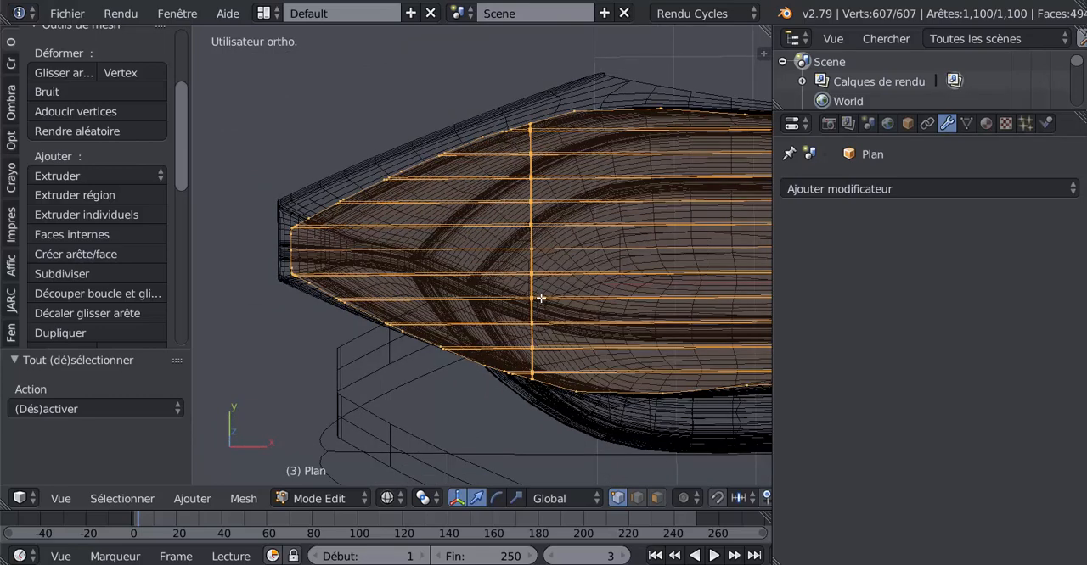
{"action": "middle_click_drag", "start_coordinate": [540, 298], "coordinate": [536, 256]}
{"action": "key", "text": "KP_7"}
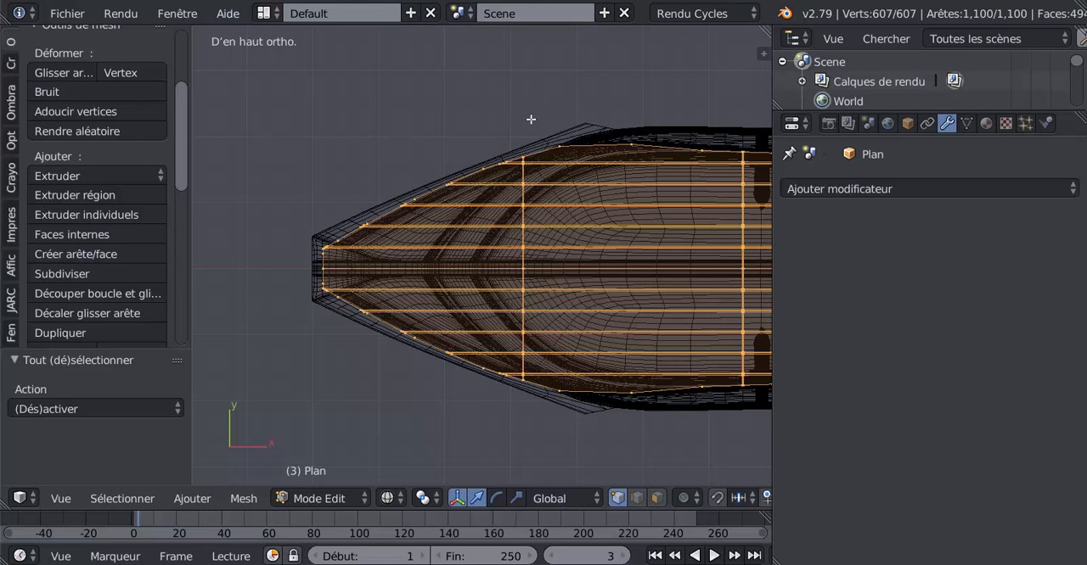
Select the deck's bow section up to the first crosswise plank seam and rotate it 3.61° in the front view
{"action": "key", "text": "a"}
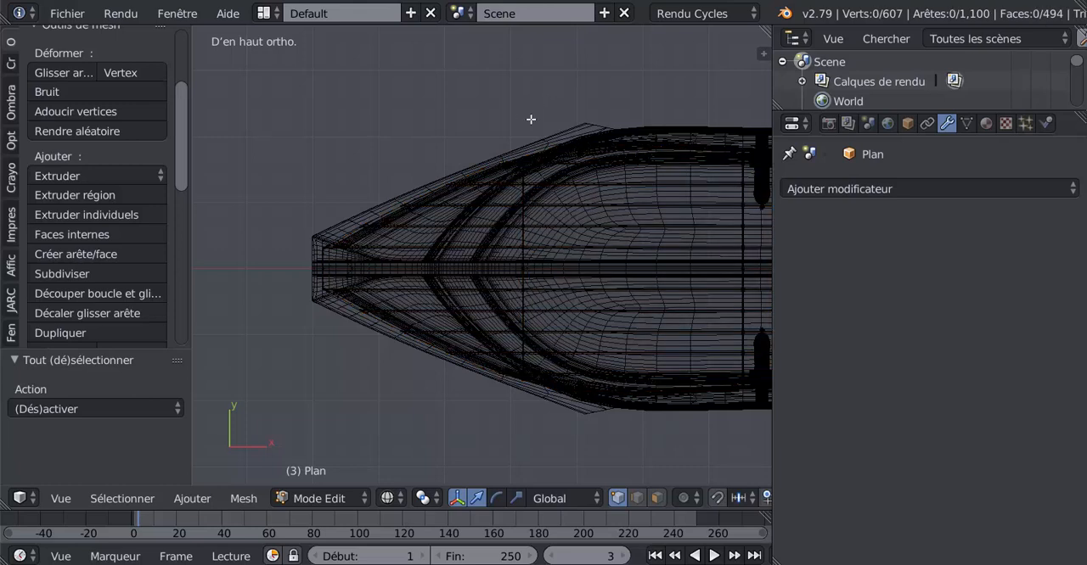
{"action": "key", "text": "b"}
{"action": "left_click_drag", "start_coordinate": [531, 120], "coordinate": [295, 411]}
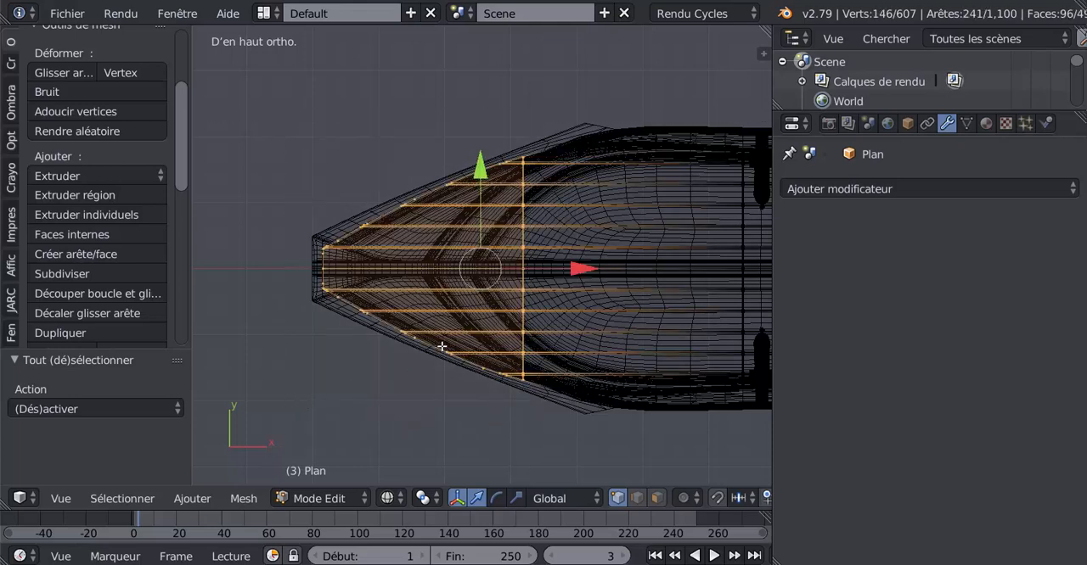
{"action": "middle_click_drag", "start_coordinate": [390, 389], "coordinate": [387, 344]}
{"action": "key", "text": "KP_1"}
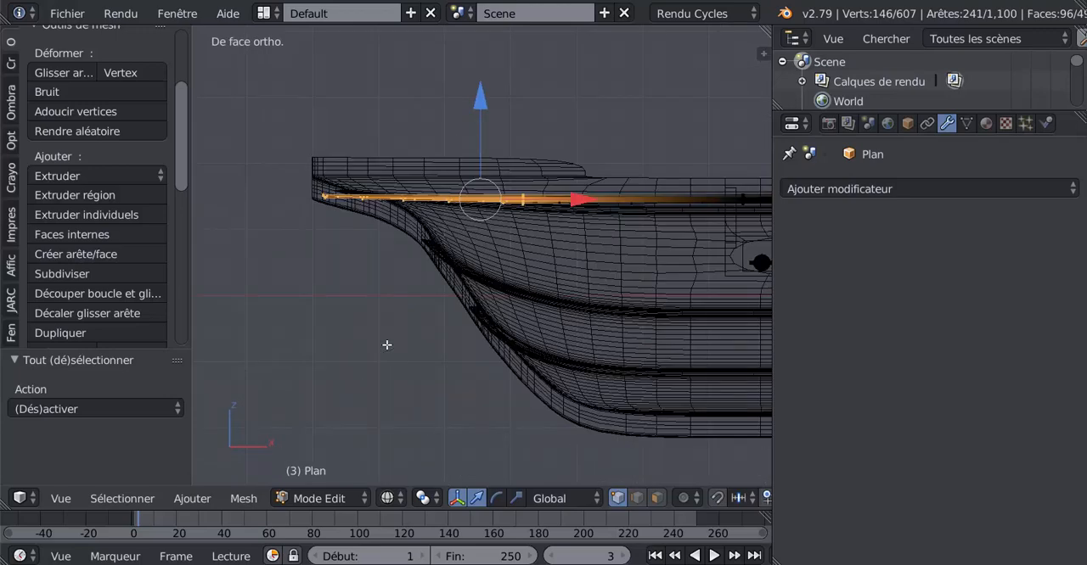
{"action": "scroll", "coordinate": [601, 298], "scroll_direction": "up", "scroll_amount": 2}
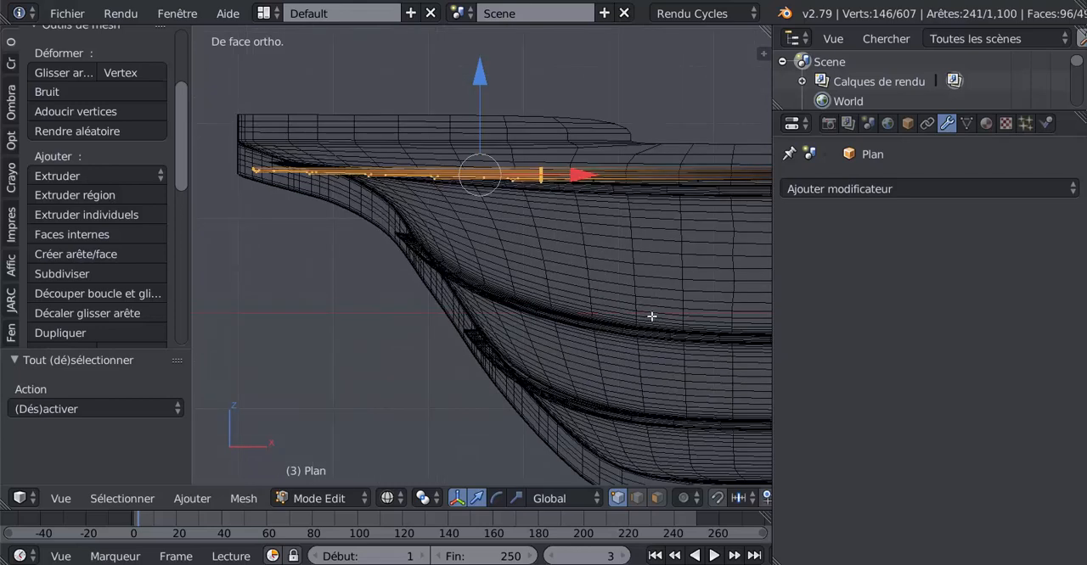
{"action": "key", "text": "r"}
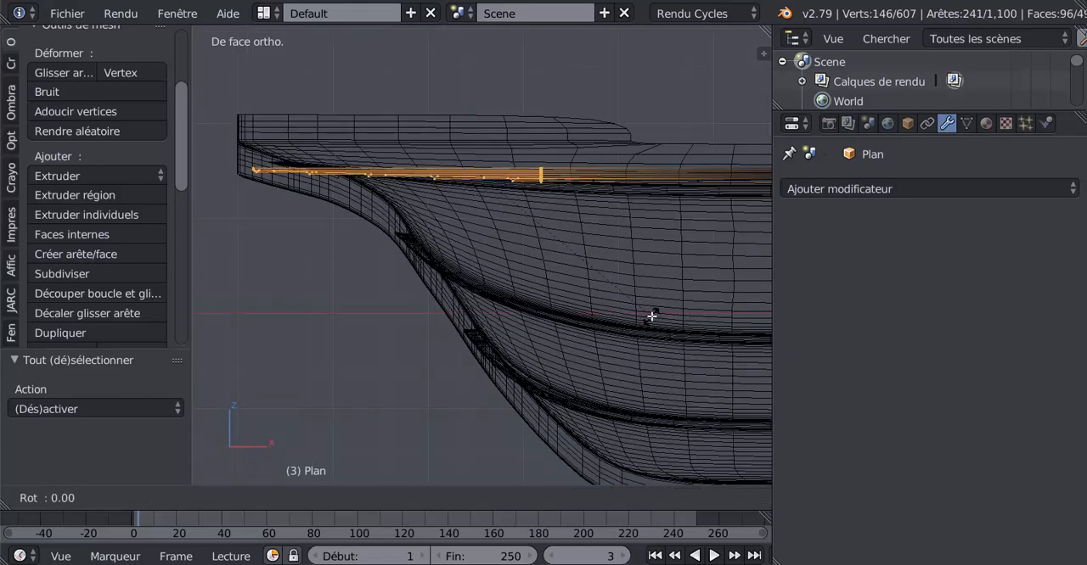
{"action": "left_click", "coordinate": [606, 348]}
Try scaling the selected bow section in solid shading, uniformly by 0.980 and narrower along Y, to clear the hull sides
{"action": "key", "text": "z"}
{"action": "middle_click_drag", "start_coordinate": [603, 317], "coordinate": [648, 272]}
{"action": "left_click", "coordinate": [516, 498]}
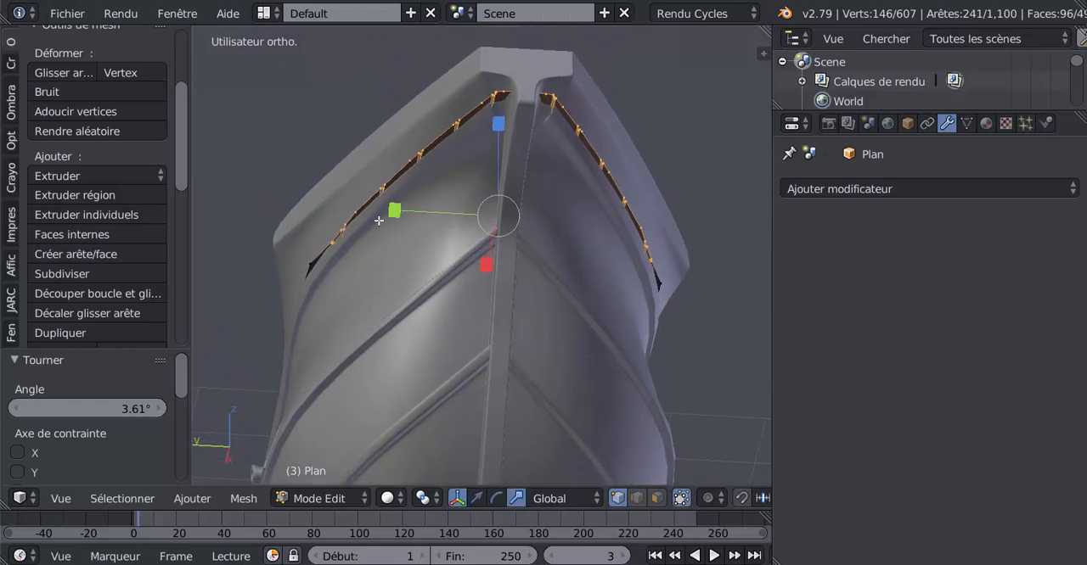
{"action": "mouse_move", "coordinate": [394, 211]}
{"action": "left_mouse_down"}
{"action": "mouse_move", "coordinate": [410, 211]}
{"action": "mouse_move", "coordinate": [397, 211]}
{"action": "left_mouse_up"}
{"action": "middle_click_drag", "start_coordinate": [437, 284], "coordinate": [395, 307]}
{"action": "key", "text": "s"}
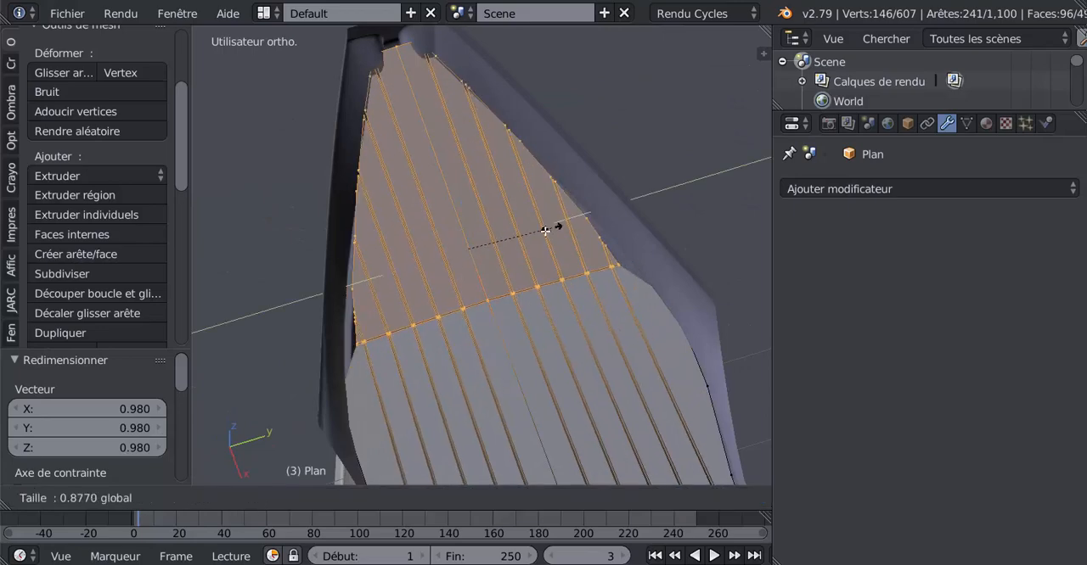
{"action": "left_click", "coordinate": [554, 239]}
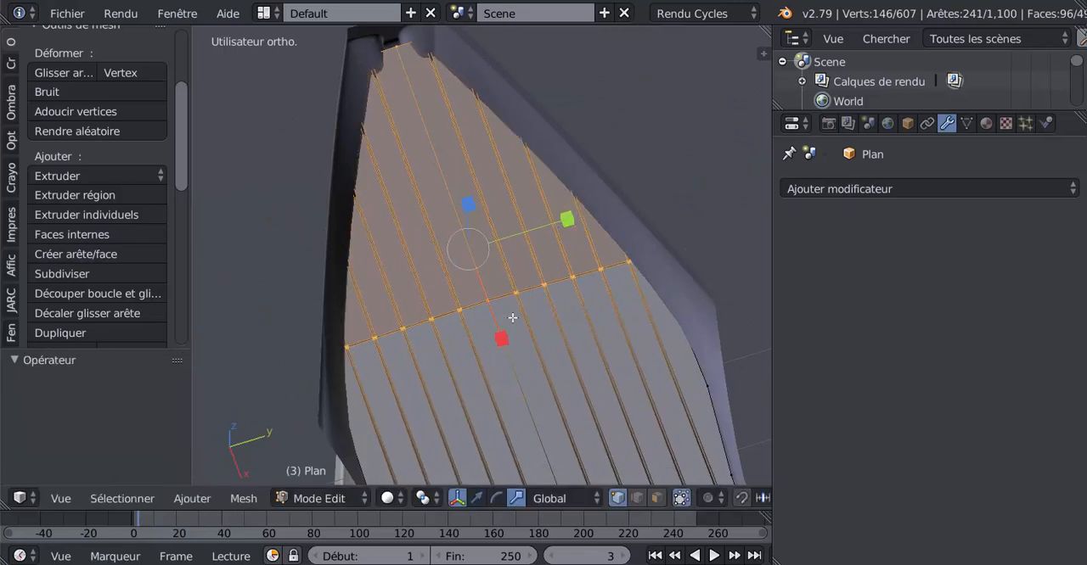
Try lowering the deck's bow section 0.014 along Z in the front view, and undo the move
{"action": "middle_click_drag", "start_coordinate": [509, 315], "coordinate": [628, 245]}
{"action": "key", "text": "KP_3"}
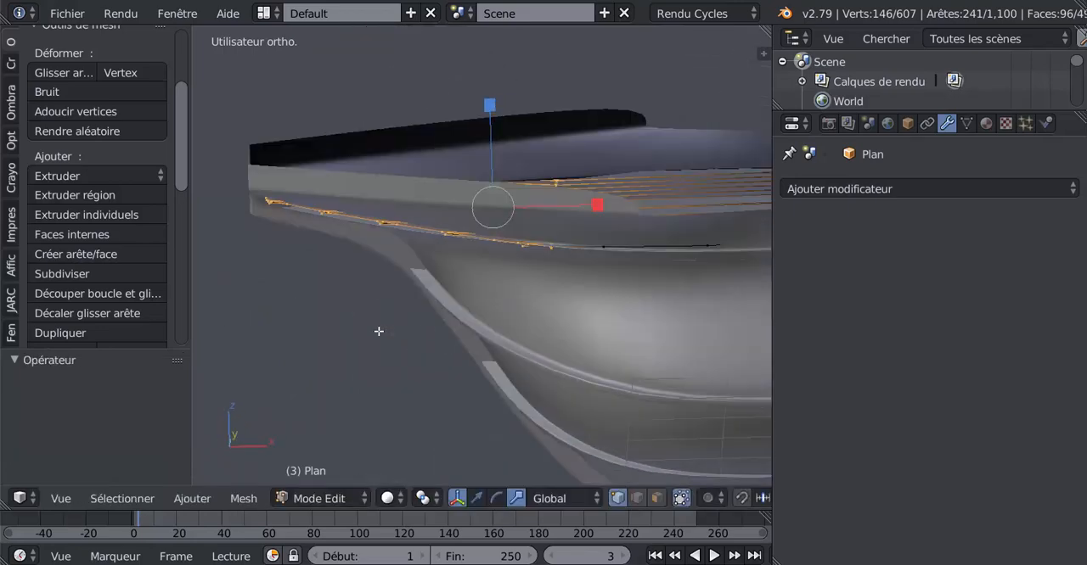
{"action": "key", "text": "KP_1"}
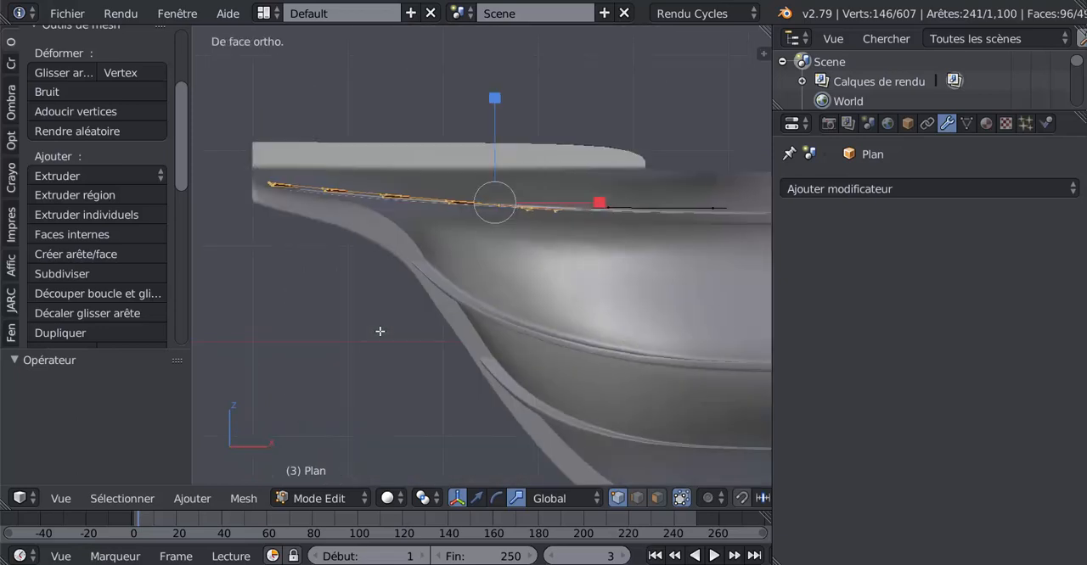
{"action": "middle_click_drag", "start_coordinate": [540, 310], "coordinate": [483, 314], "text": "shift"}
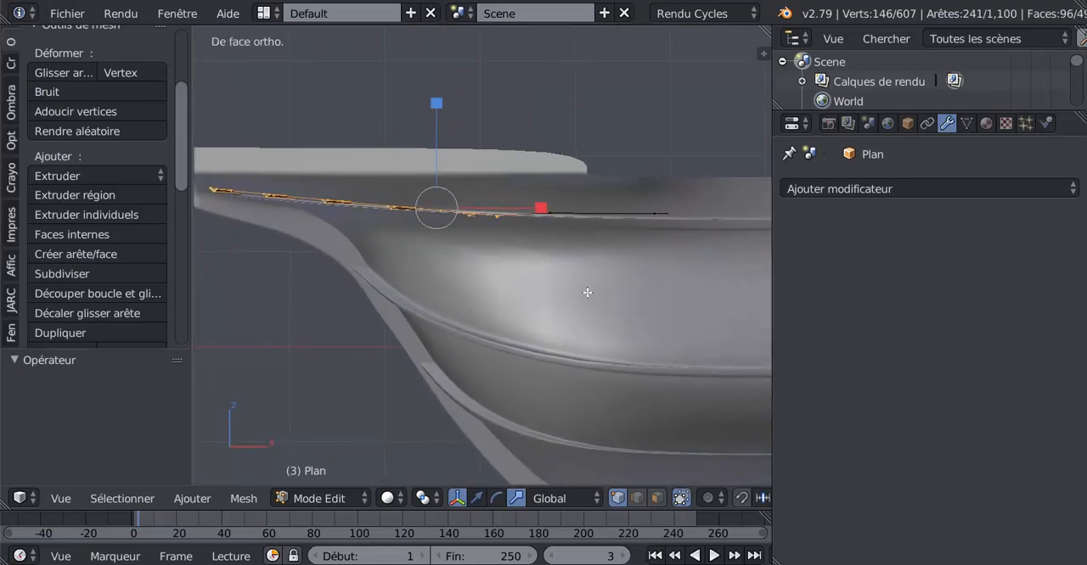
{"action": "mouse_move", "coordinate": [586, 293]}
{"action": "middle_mouse_down"}
{"action": "mouse_move", "coordinate": [602, 257]}
{"action": "mouse_move", "coordinate": [636, 252]}
{"action": "mouse_move", "coordinate": [670, 269]}
{"action": "mouse_move", "coordinate": [513, 314]}
{"action": "mouse_move", "coordinate": [568, 303]}
{"action": "middle_mouse_up"}
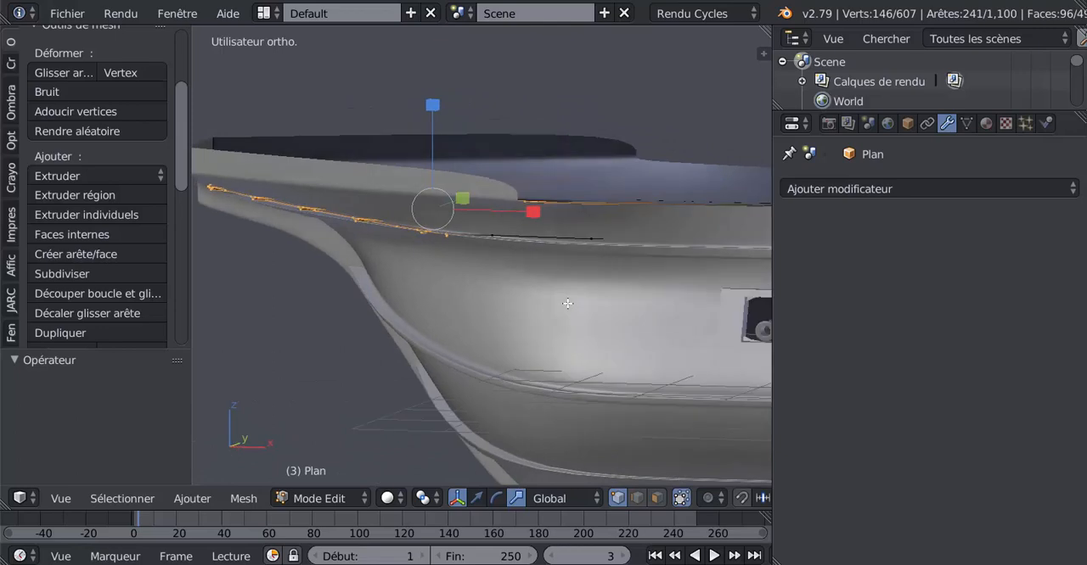
{"action": "key", "text": "KP_3"}
{"action": "key", "text": "KP_1"}
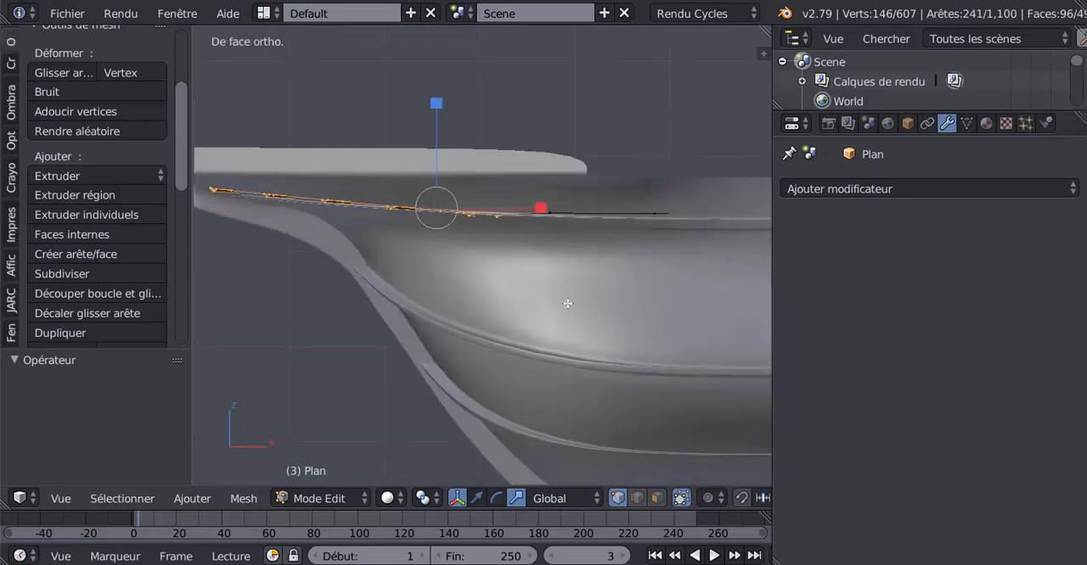
{"action": "left_click", "coordinate": [476, 498]}
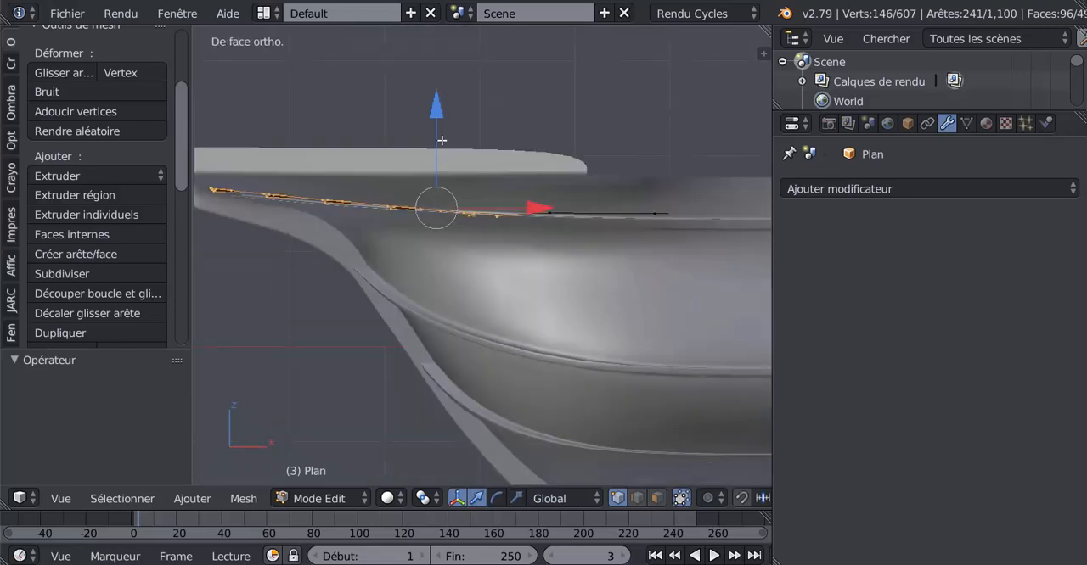
{"action": "left_click_drag", "start_coordinate": [438, 115], "coordinate": [439, 113]}
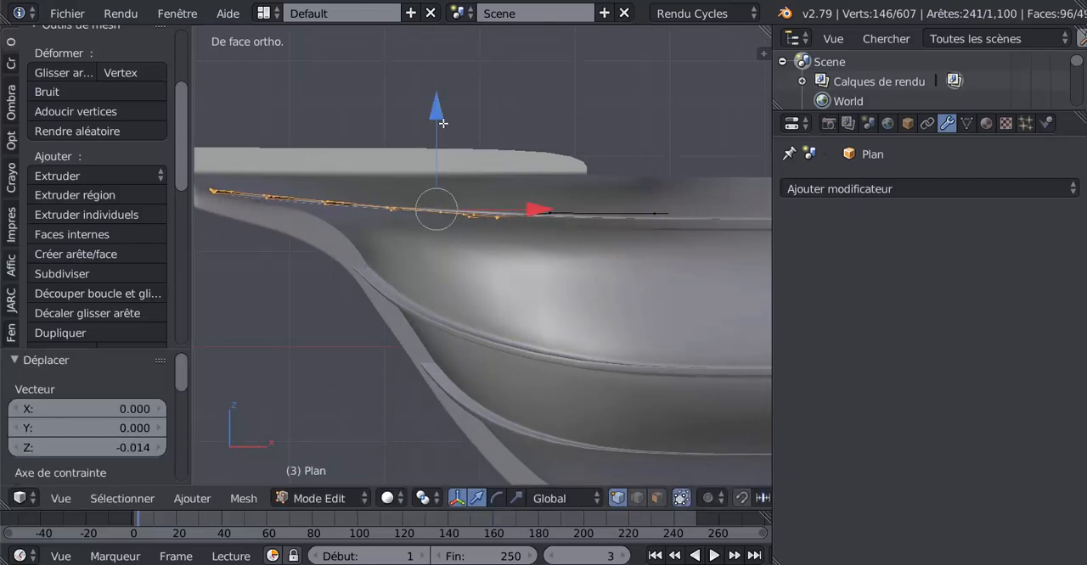
{"action": "middle_click_drag", "start_coordinate": [463, 208], "coordinate": [351, 232]}
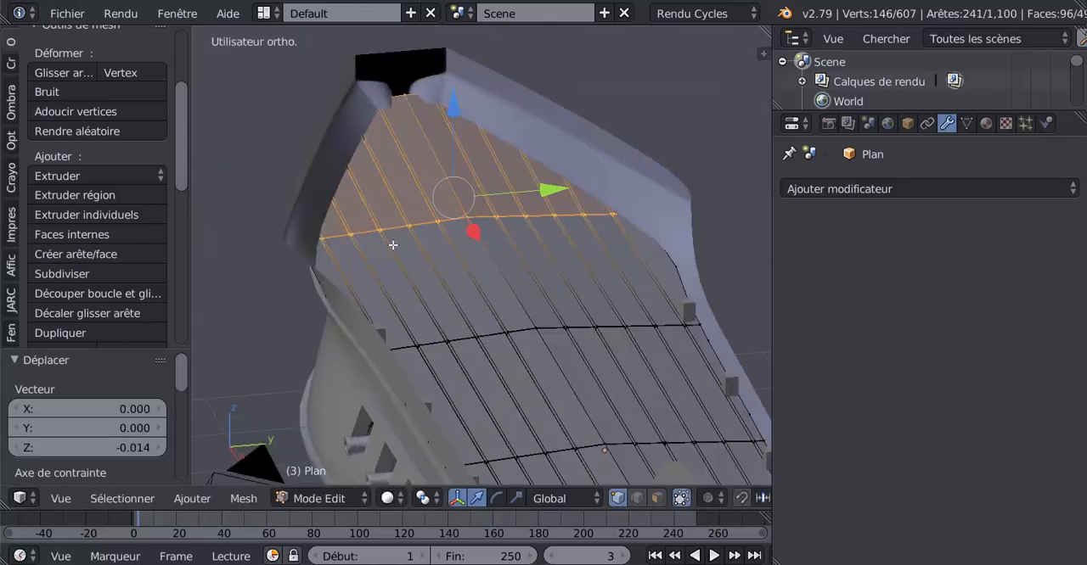
{"action": "key", "text": "ctrl+z"}
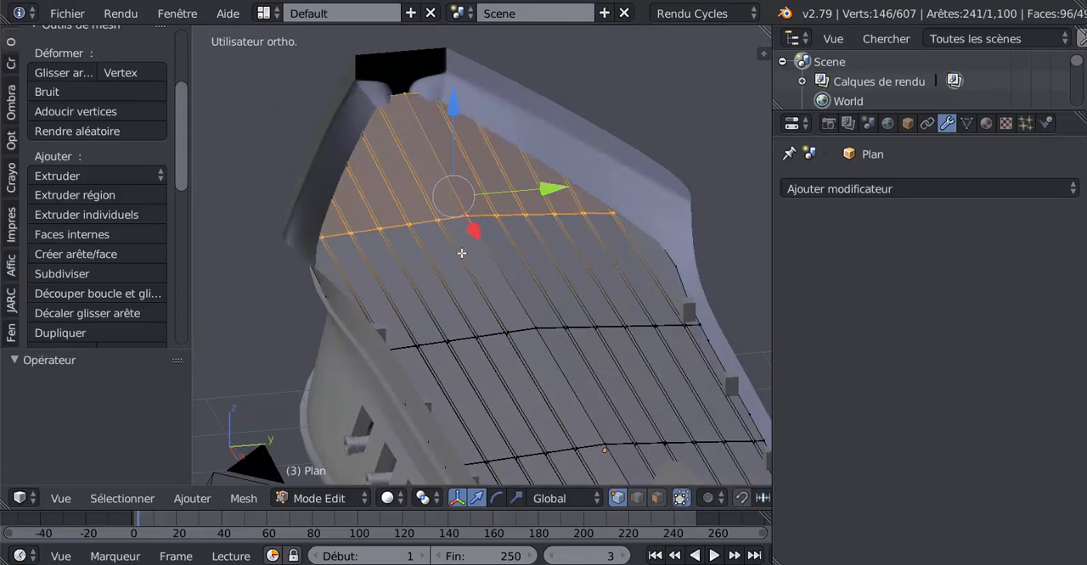
Frame the bow end of the deck and return the plane to Object Mode
{"action": "middle_click_drag", "start_coordinate": [461, 253], "coordinate": [479, 302]}
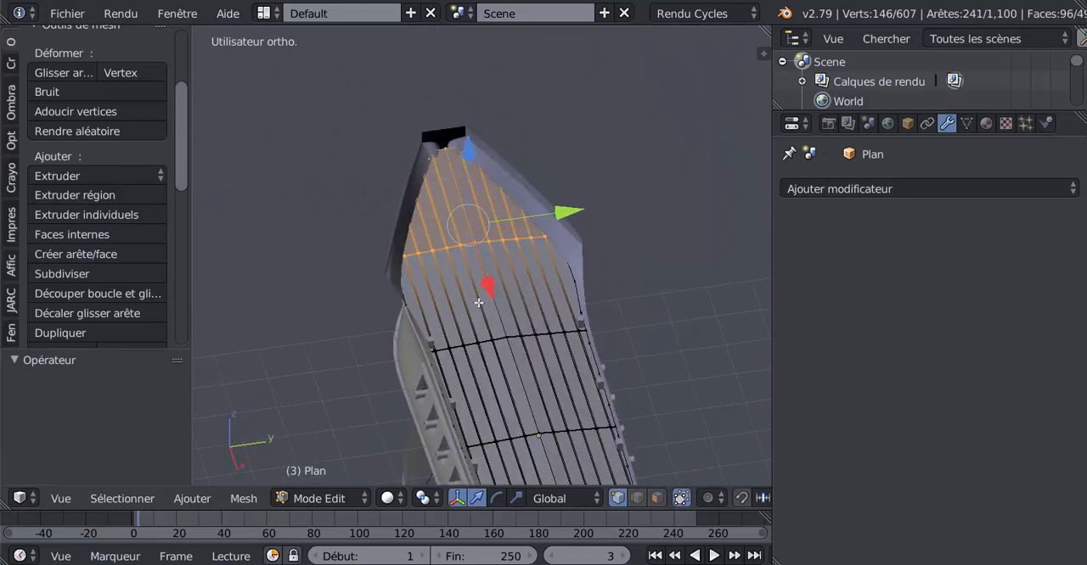
{"action": "scroll", "coordinate": [478, 302], "scroll_direction": "up", "scroll_amount": 4}
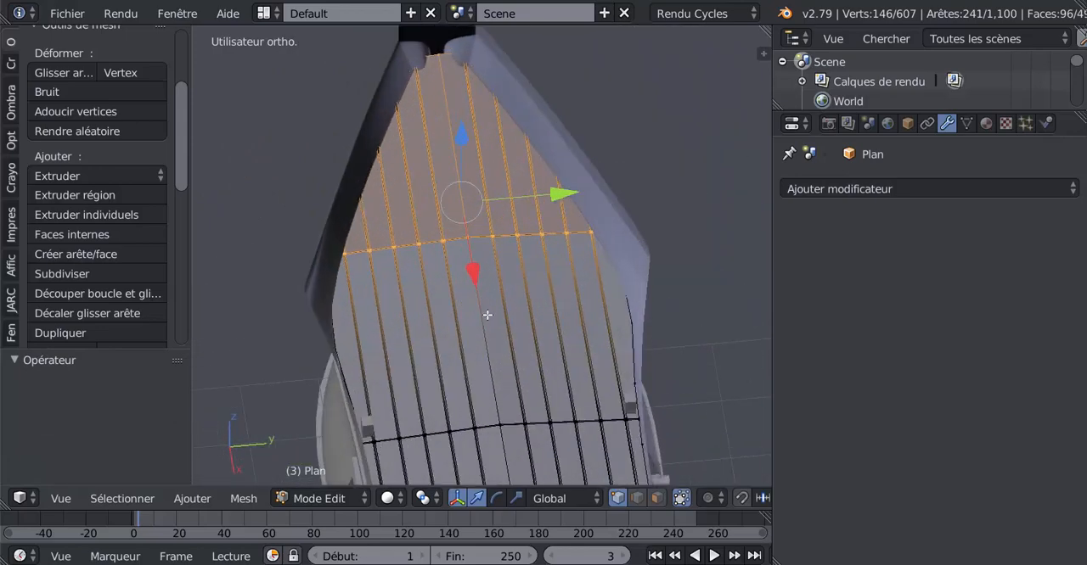
{"action": "key", "text": "Tab"}
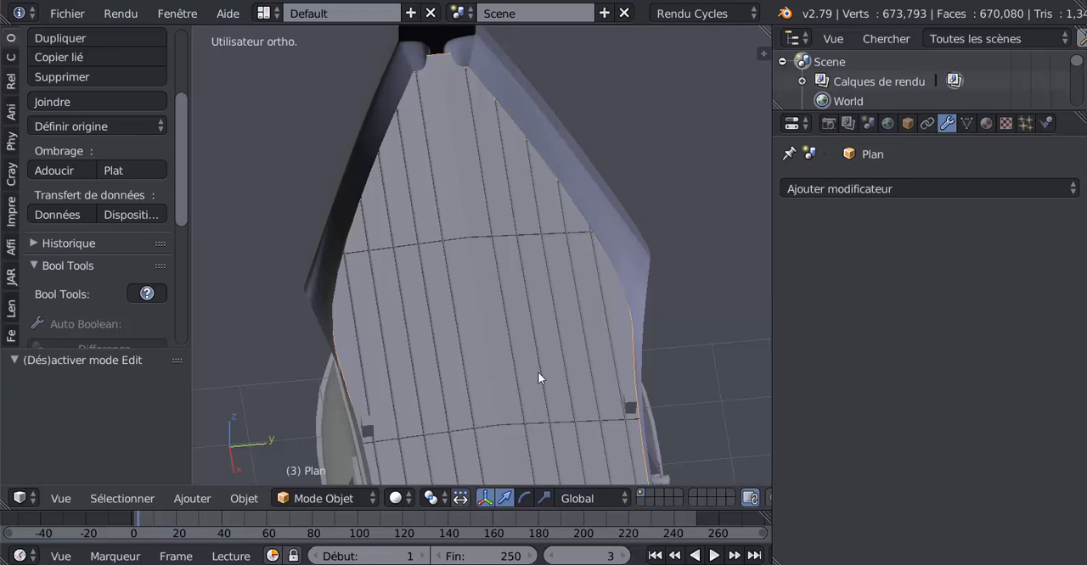
Try scaling the whole deck plane by 0.992, check its fit towards the stern, and undo the scaling
{"action": "key", "text": "s"}
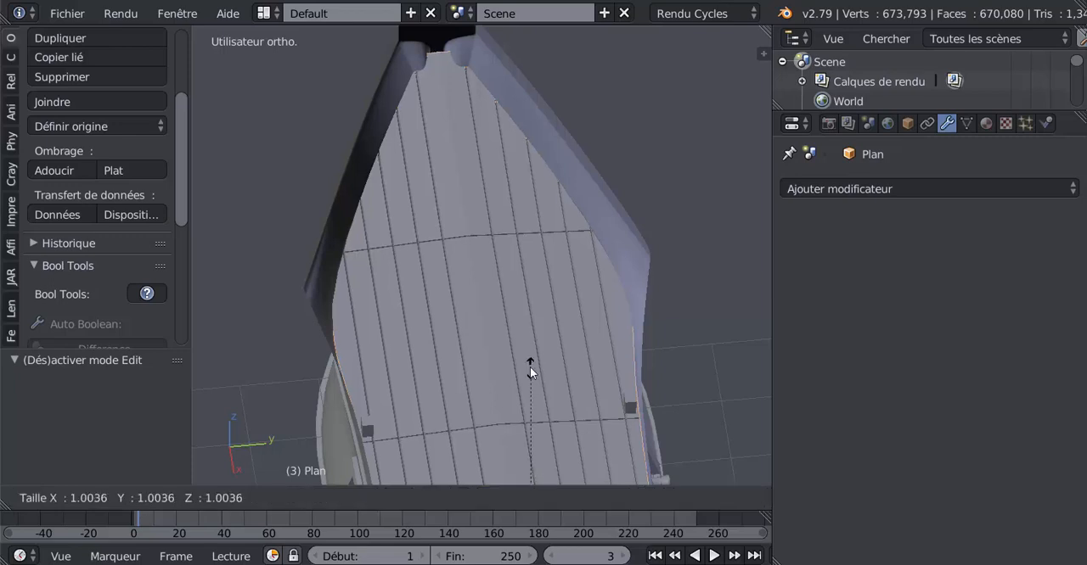
{"action": "left_click", "coordinate": [494, 395]}
{"action": "middle_click_drag", "start_coordinate": [494, 396], "coordinate": [500, 310]}
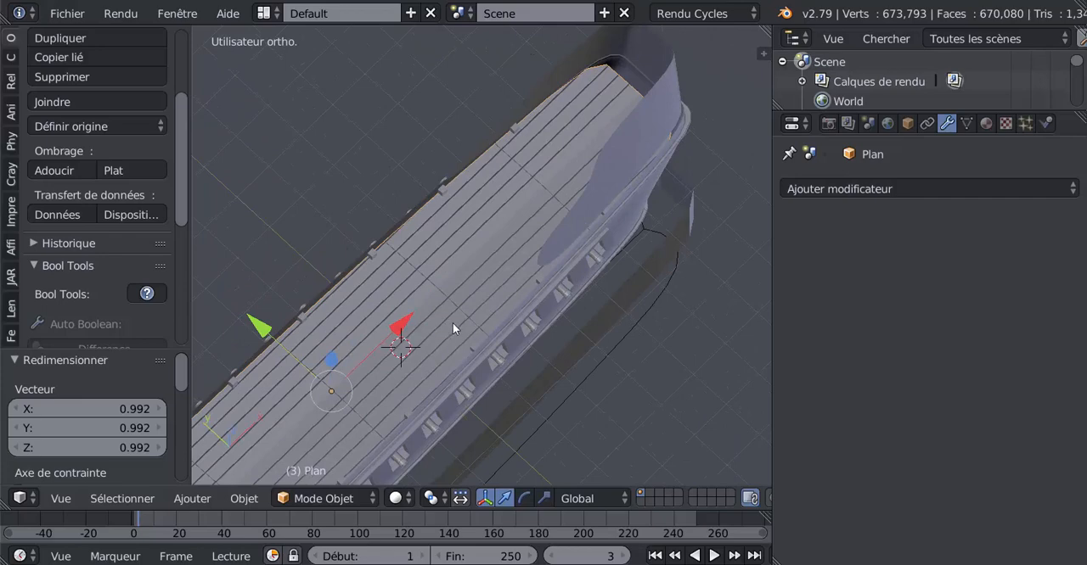
{"action": "key", "text": "ctrl+z"}
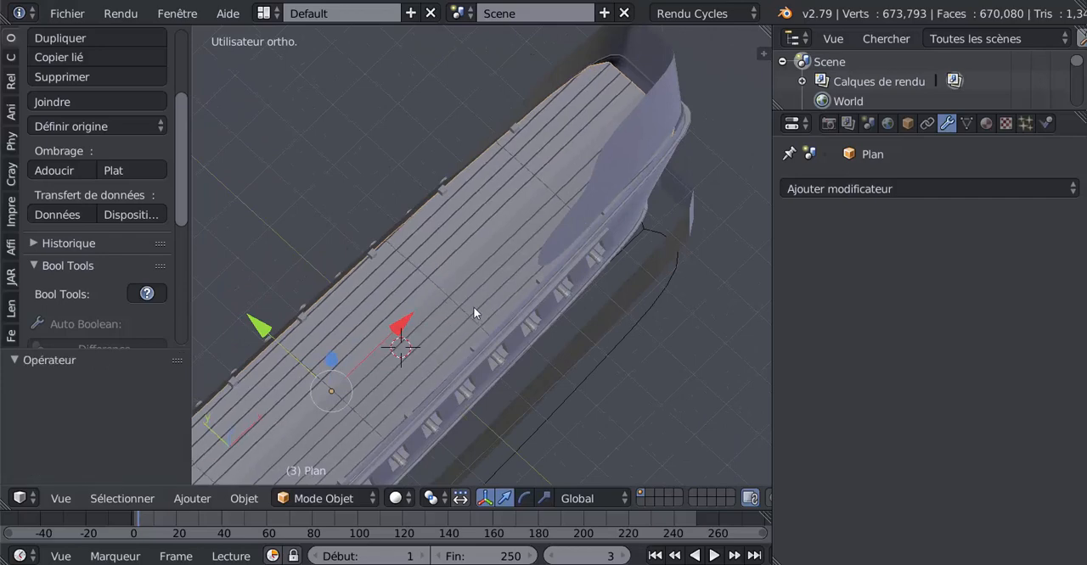
Move the deck plane 0.280 along X towards the stern and view its fit along the hull side
{"action": "left_click_drag", "start_coordinate": [398, 331], "coordinate": [407, 321]}
{"action": "middle_click_drag", "start_coordinate": [522, 257], "coordinate": [598, 155]}
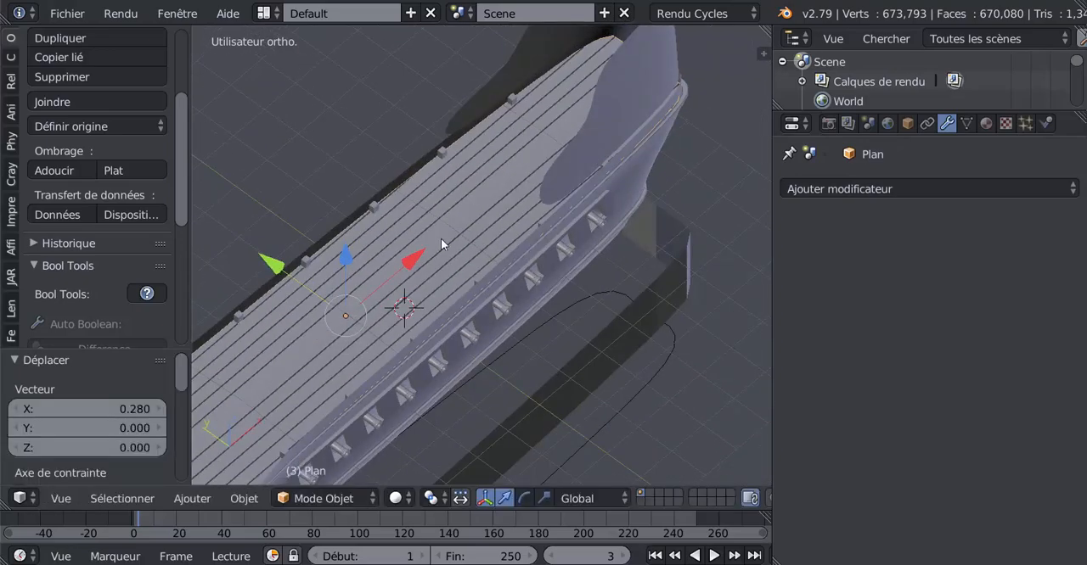
{"action": "middle_click_drag", "start_coordinate": [441, 244], "coordinate": [516, 244]}
{"action": "middle_click_drag", "start_coordinate": [522, 318], "coordinate": [466, 297]}
Raise the deck plane 0.079 along Z so it sits higher inside the hull at the bow
{"action": "key", "text": "Tab"}
{"action": "key", "text": "Tab"}
{"action": "scroll", "coordinate": [437, 296], "scroll_direction": "up", "scroll_amount": 2}
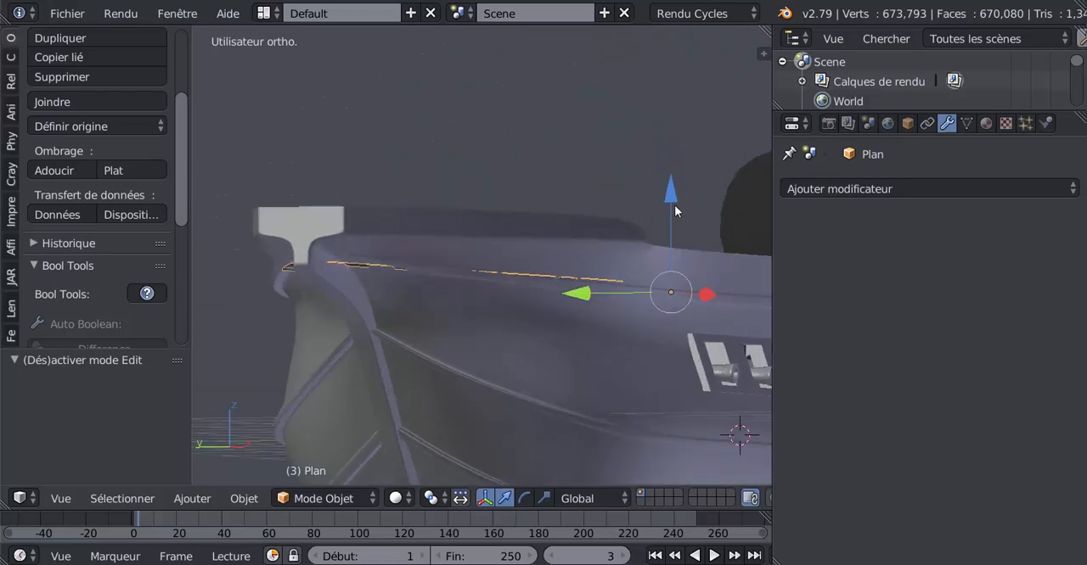
{"action": "left_click_drag", "start_coordinate": [669, 190], "coordinate": [671, 182]}
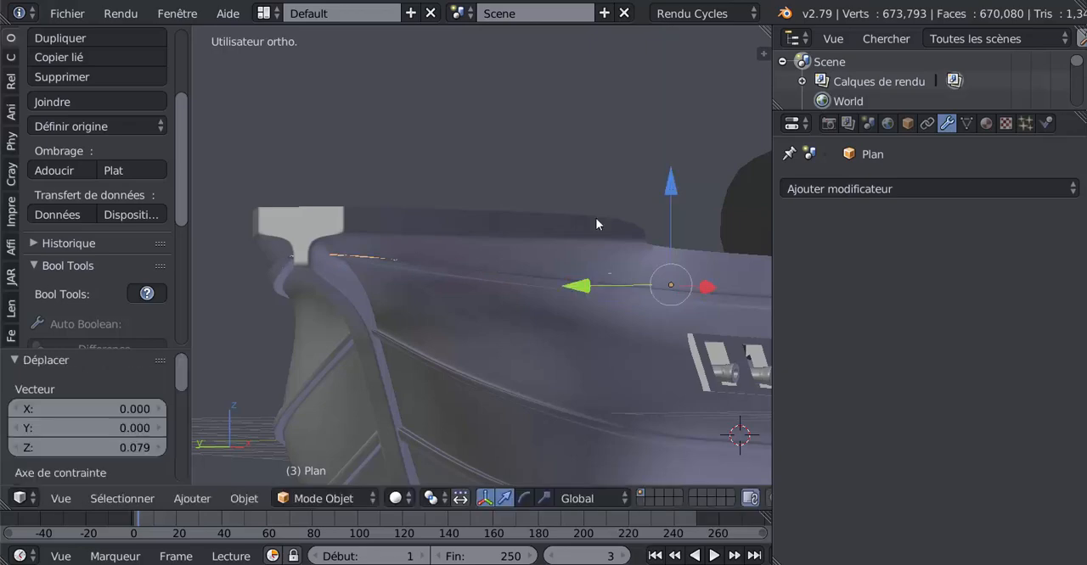
{"action": "scroll", "coordinate": [394, 318], "scroll_direction": "up", "scroll_amount": 5}
{"action": "scroll", "coordinate": [309, 333], "scroll_direction": "down", "scroll_amount": 4}
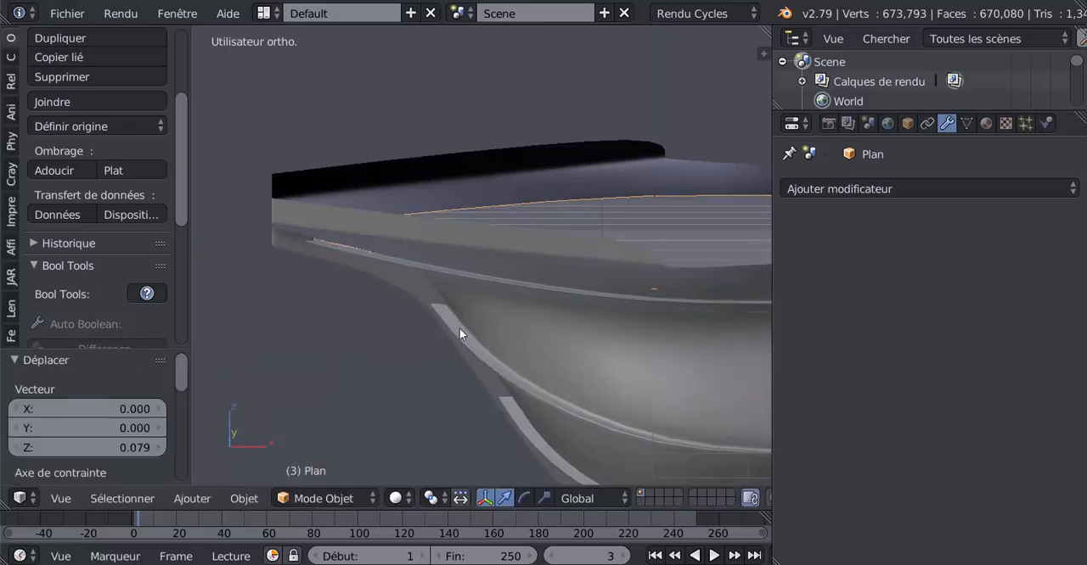
Compare the deck's outline with the hull around the bow in the wireframe top view
{"action": "key", "text": "Tab"}
{"action": "middle_click_drag", "start_coordinate": [371, 294], "coordinate": [444, 341]}
{"action": "key", "text": "z"}
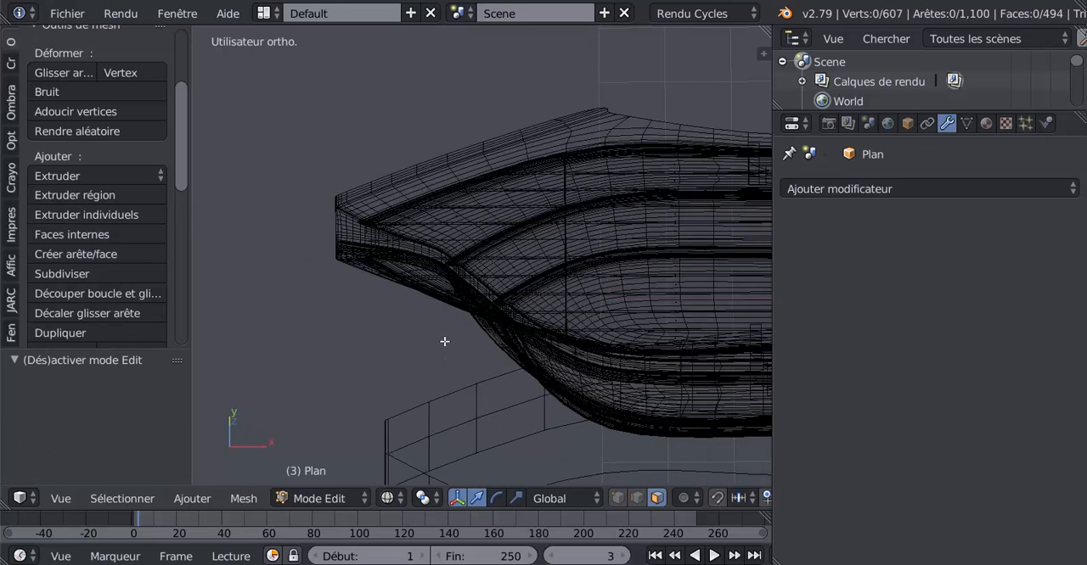
{"action": "key", "text": "KP_7"}
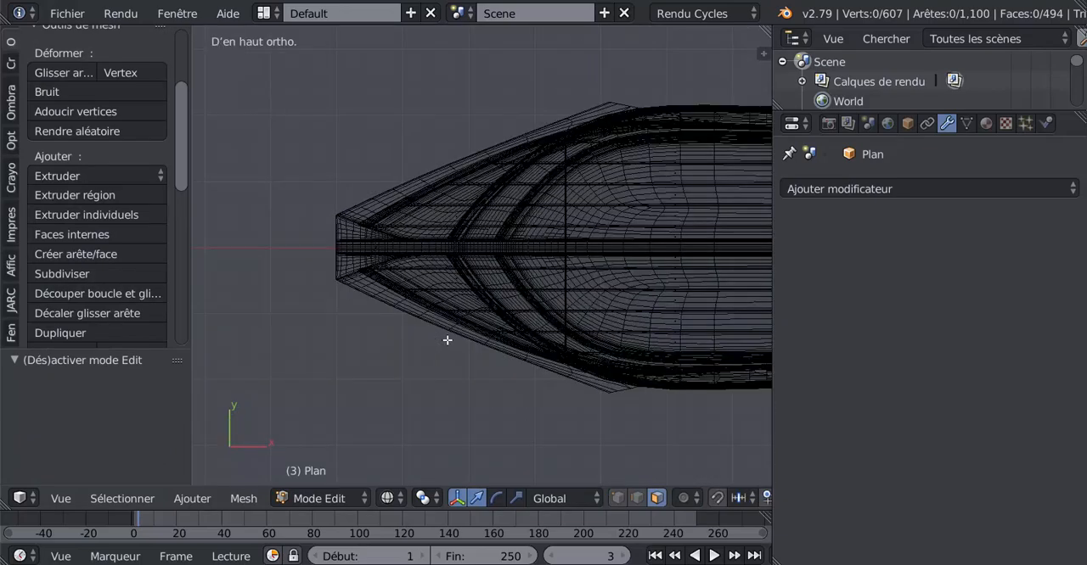
{"action": "key", "text": "Tab"}
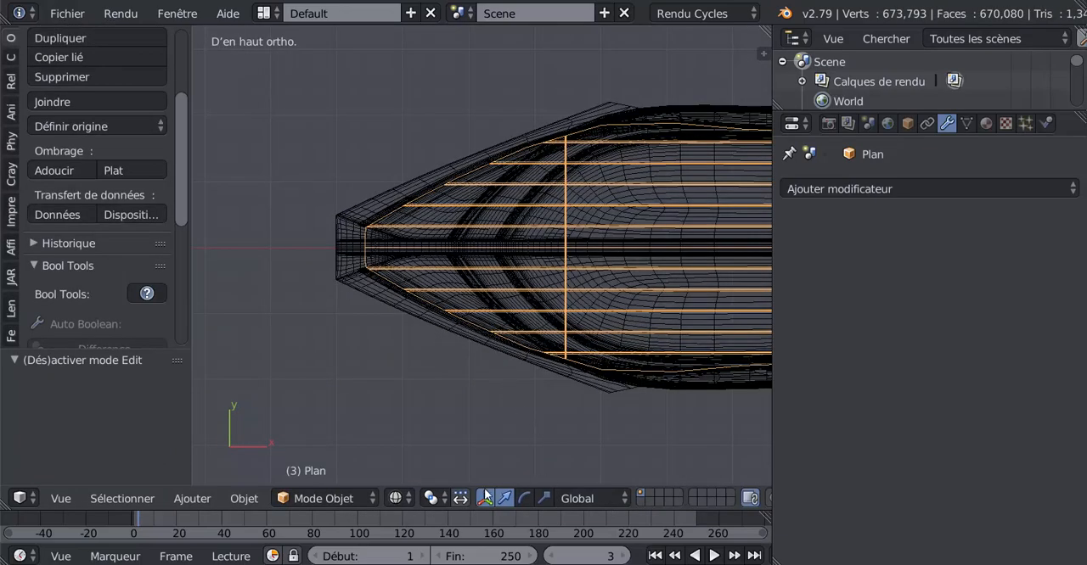
{"action": "scroll", "coordinate": [603, 482], "scroll_direction": "down", "scroll_amount": 3}
{"action": "scroll", "coordinate": [599, 498], "scroll_direction": "down", "scroll_amount": 3}
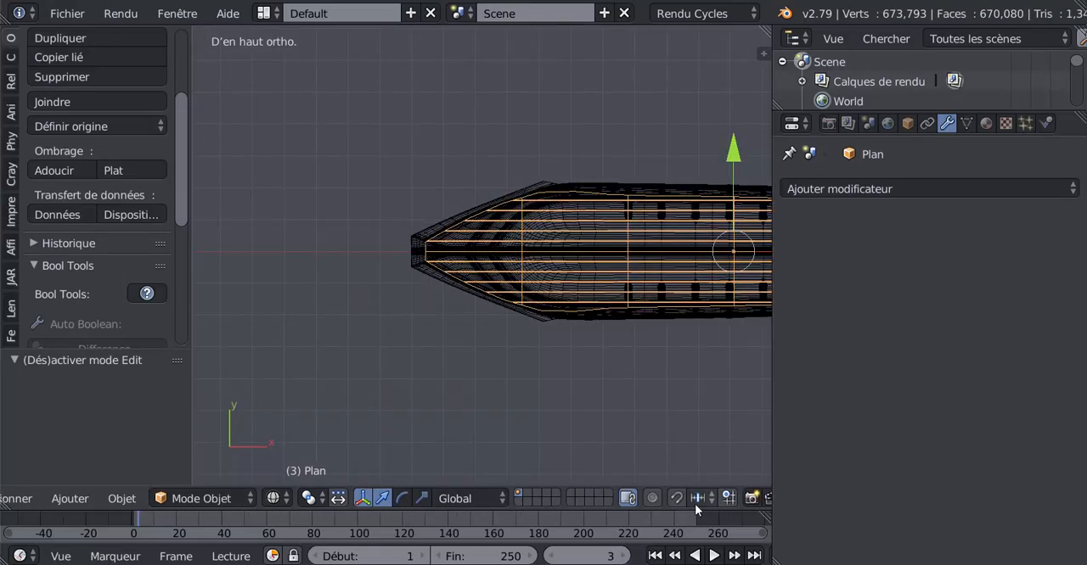
{"action": "scroll", "coordinate": [695, 505], "scroll_direction": "down", "scroll_amount": 2}
{"action": "scroll", "coordinate": [646, 353], "scroll_direction": "up", "scroll_amount": 2}
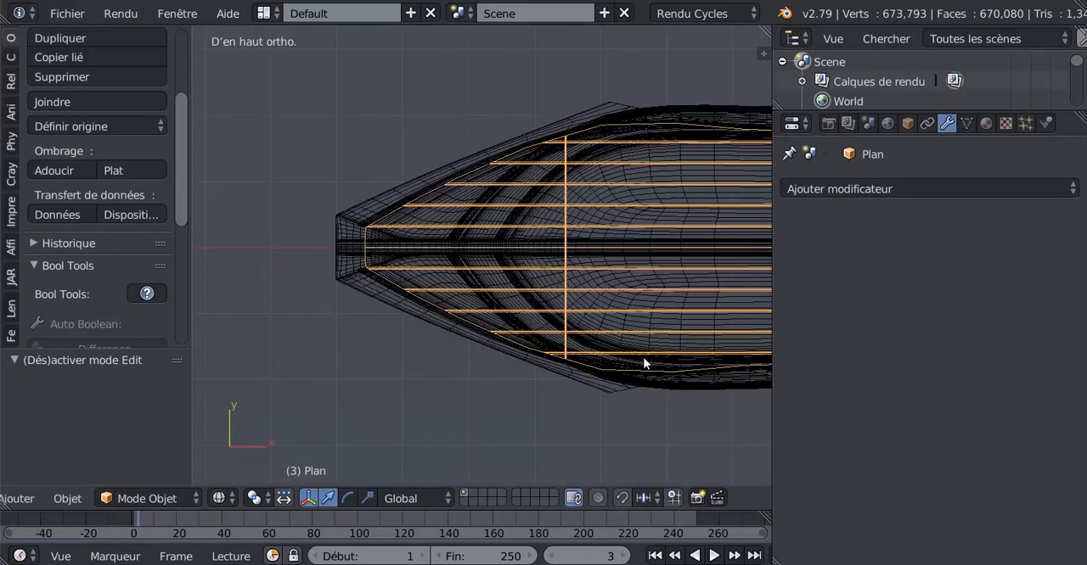
{"action": "key", "text": "Tab"}
Box-select the outline vertices of the deck's bow in Edit Mode using vertex selection
{"action": "key", "text": "Tab"}
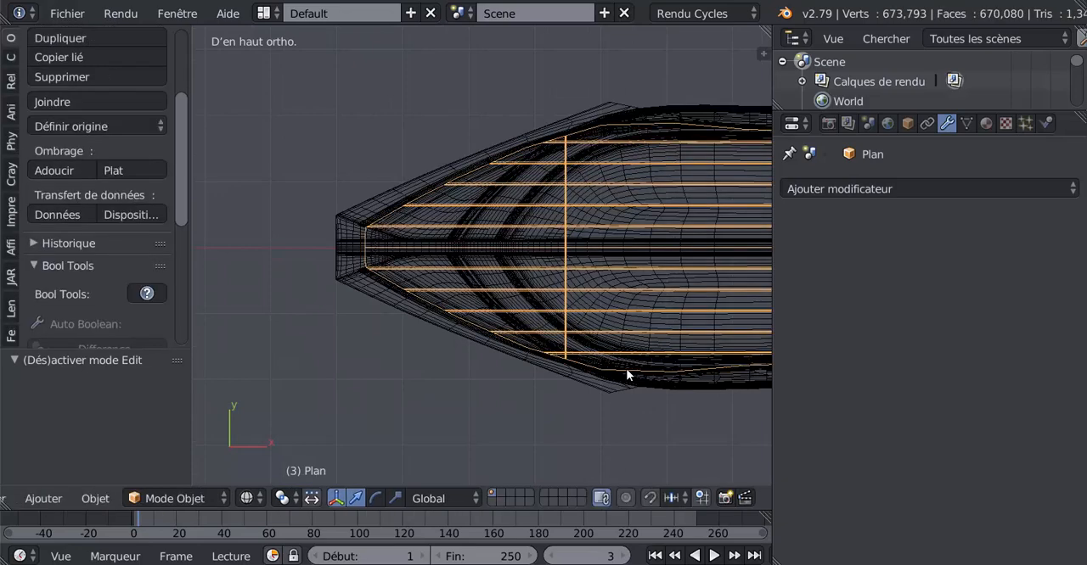
{"action": "key", "text": "Tab"}
{"action": "middle_click_drag", "start_coordinate": [625, 368], "coordinate": [551, 393], "text": "shift"}
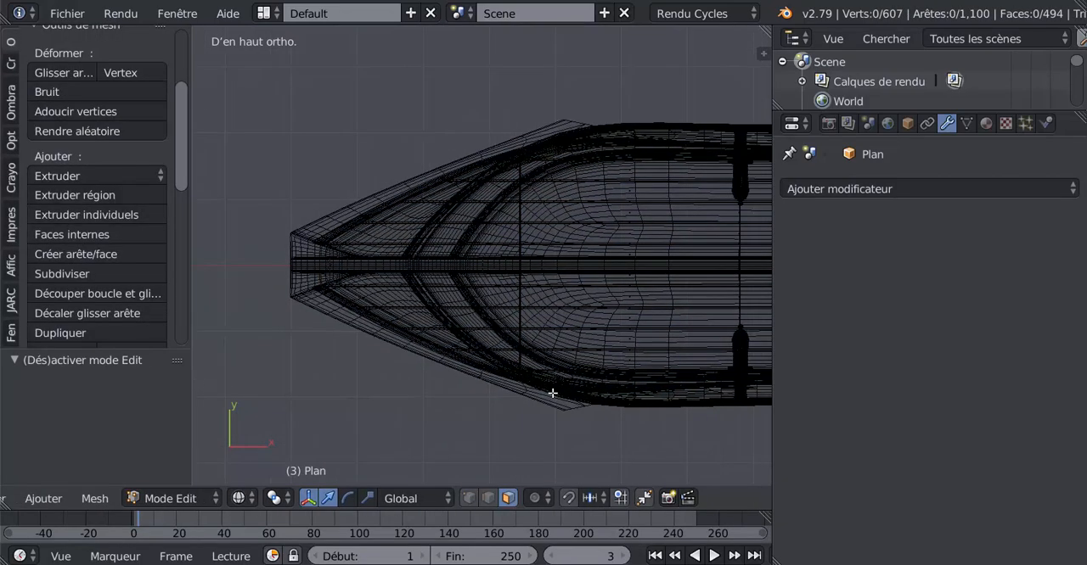
{"action": "key", "text": "a"}
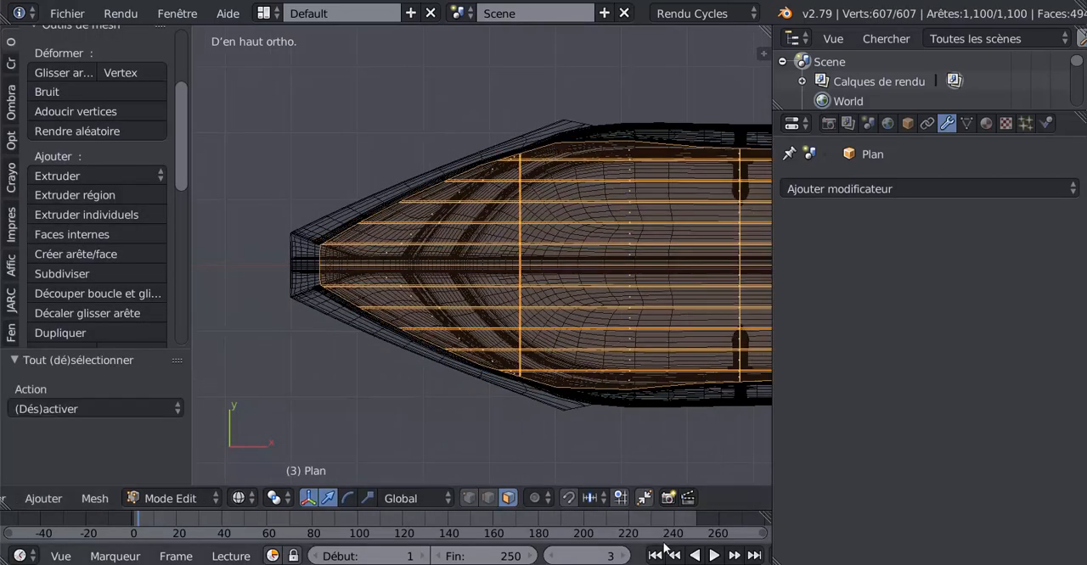
{"action": "left_click", "coordinate": [475, 498]}
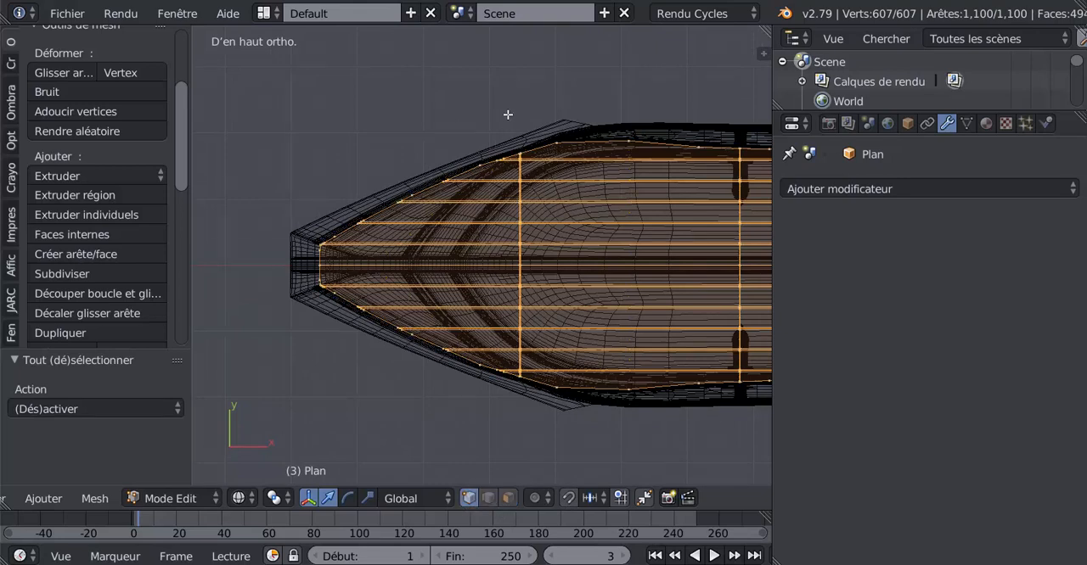
{"action": "key", "text": "a"}
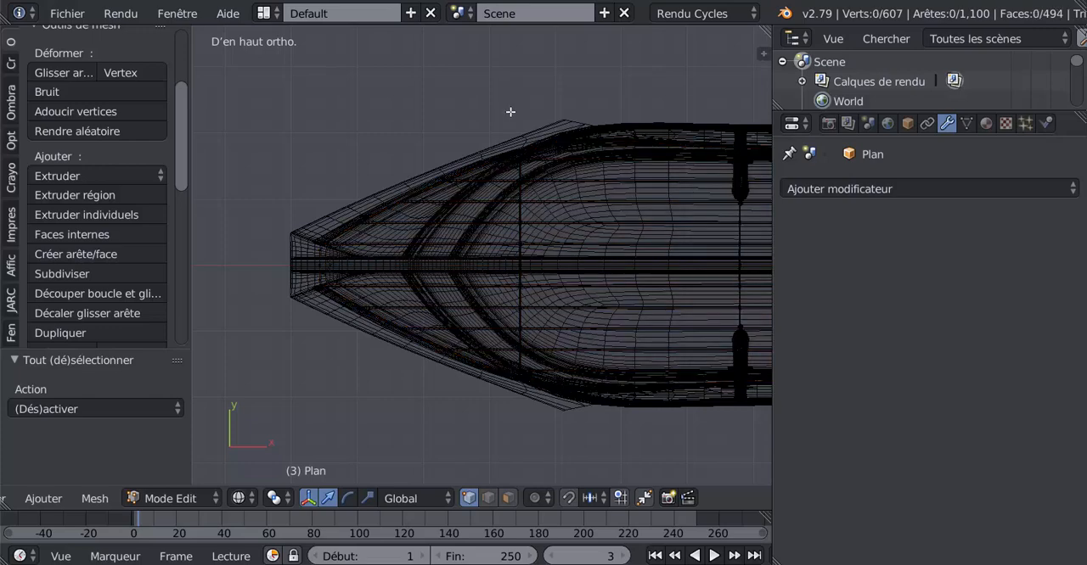
{"action": "key", "text": "b"}
{"action": "left_click_drag", "start_coordinate": [511, 111], "coordinate": [250, 422]}
Nudge the selected bow vertices slightly along X towards the stern in solid shading, and return to Object Mode
{"action": "middle_click_drag", "start_coordinate": [462, 450], "coordinate": [478, 320]}
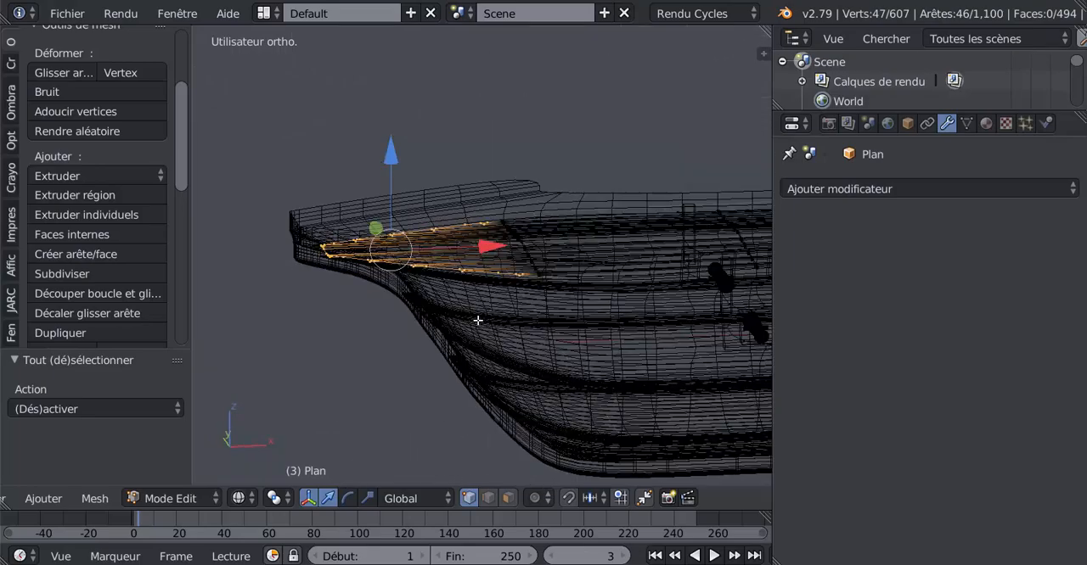
{"action": "middle_click_drag", "start_coordinate": [481, 361], "coordinate": [374, 378]}
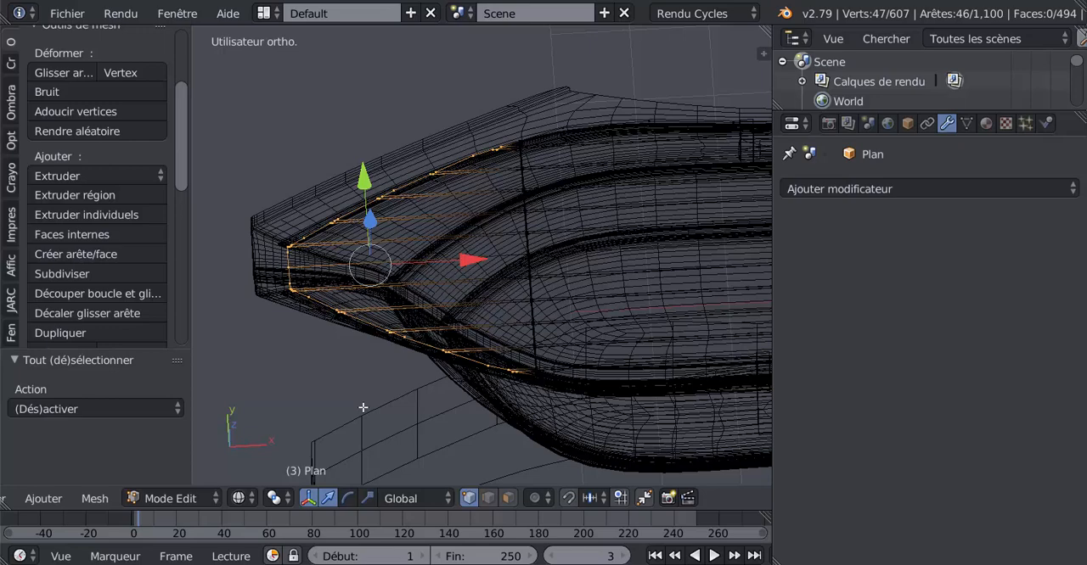
{"action": "key", "text": "z"}
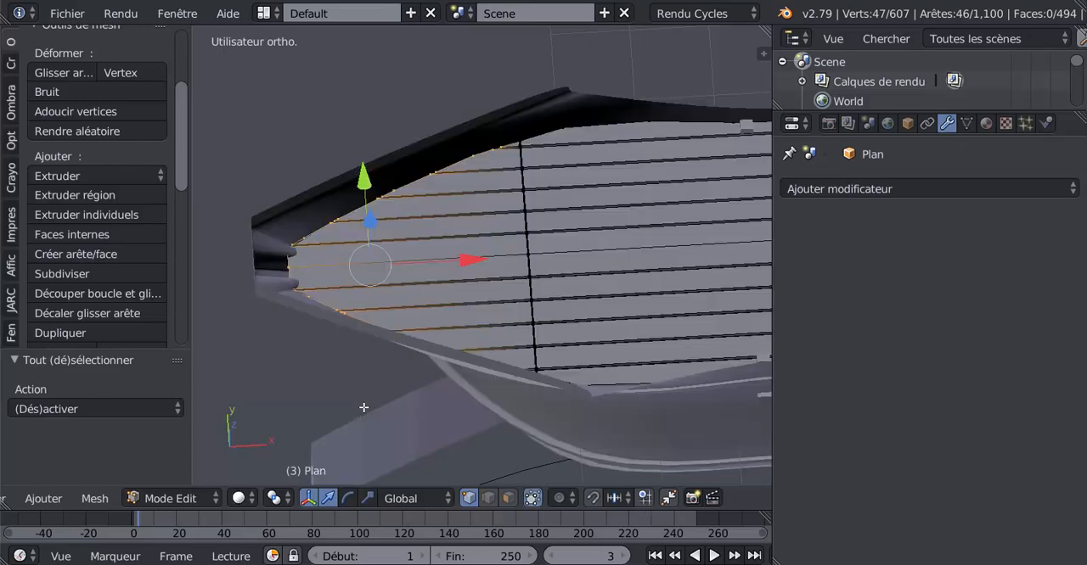
{"action": "mouse_move", "coordinate": [362, 394]}
{"action": "middle_mouse_down"}
{"action": "mouse_move", "coordinate": [393, 300]}
{"action": "mouse_move", "coordinate": [527, 292]}
{"action": "mouse_move", "coordinate": [396, 307]}
{"action": "middle_mouse_up"}
{"action": "left_click_drag", "start_coordinate": [473, 247], "coordinate": [479, 247]}
{"action": "middle_click_drag", "start_coordinate": [479, 247], "coordinate": [442, 383]}
{"action": "key", "text": "Tab"}
{"action": "middle_click_drag", "start_coordinate": [484, 353], "coordinate": [334, 303]}
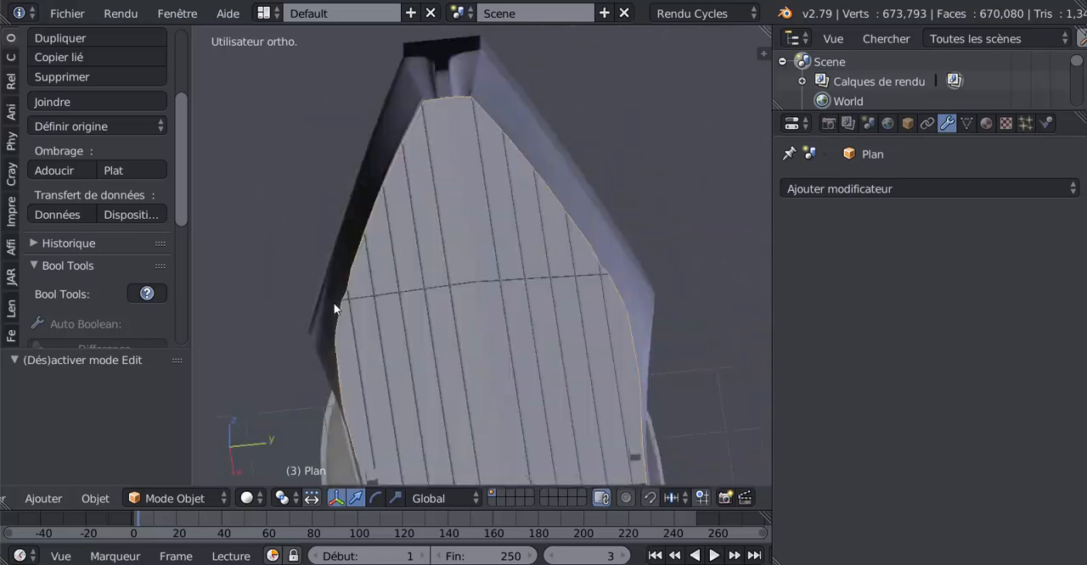
Examine the deck's bow edges and side contact with the hull, with and without the mesh and selection outlines
{"action": "scroll", "coordinate": [459, 324], "scroll_direction": "up", "scroll_amount": 3}
{"action": "key", "text": "Tab"}
{"action": "middle_click_drag", "start_coordinate": [490, 319], "coordinate": [523, 310]}
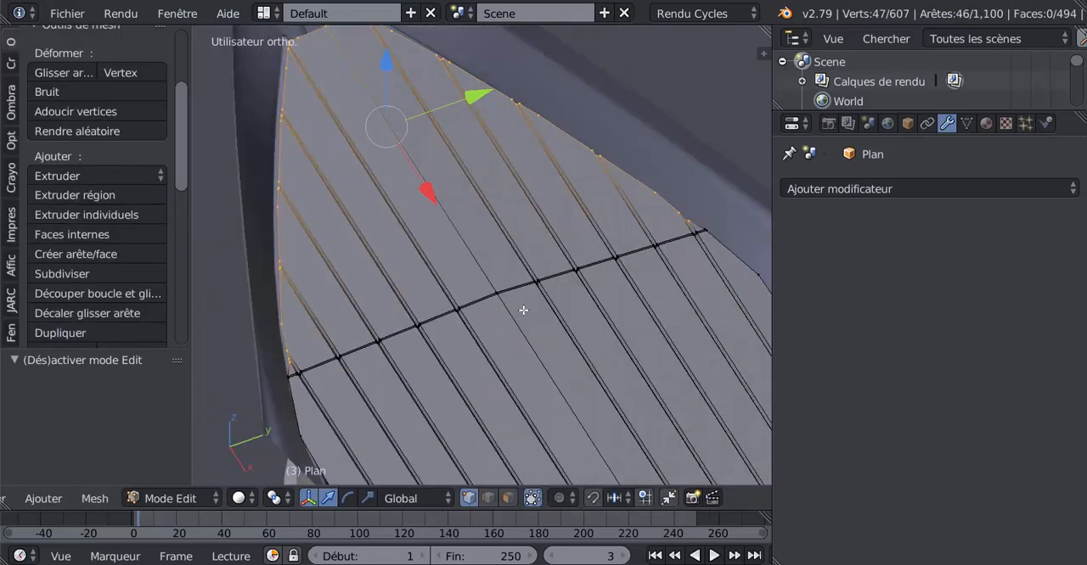
{"action": "key", "text": "Tab"}
{"action": "key", "text": "Tab"}
{"action": "key", "text": "Tab"}
{"action": "scroll", "coordinate": [489, 359], "scroll_direction": "down", "scroll_amount": 4}
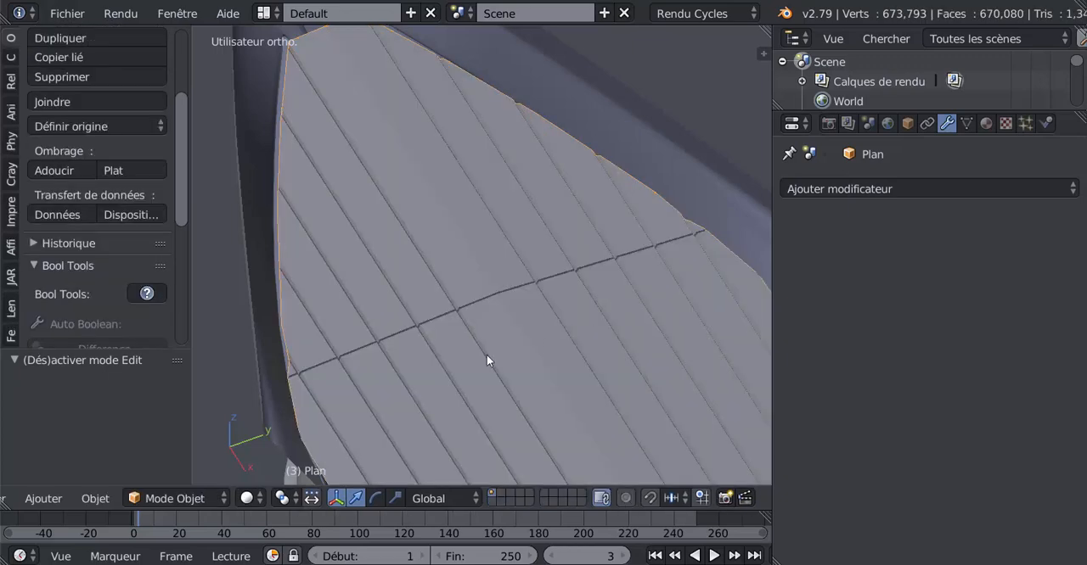
{"action": "key", "text": "Tab"}
{"action": "middle_click_drag", "start_coordinate": [447, 345], "coordinate": [489, 352]}
{"action": "key", "text": "Tab"}
{"action": "key", "text": "a"}
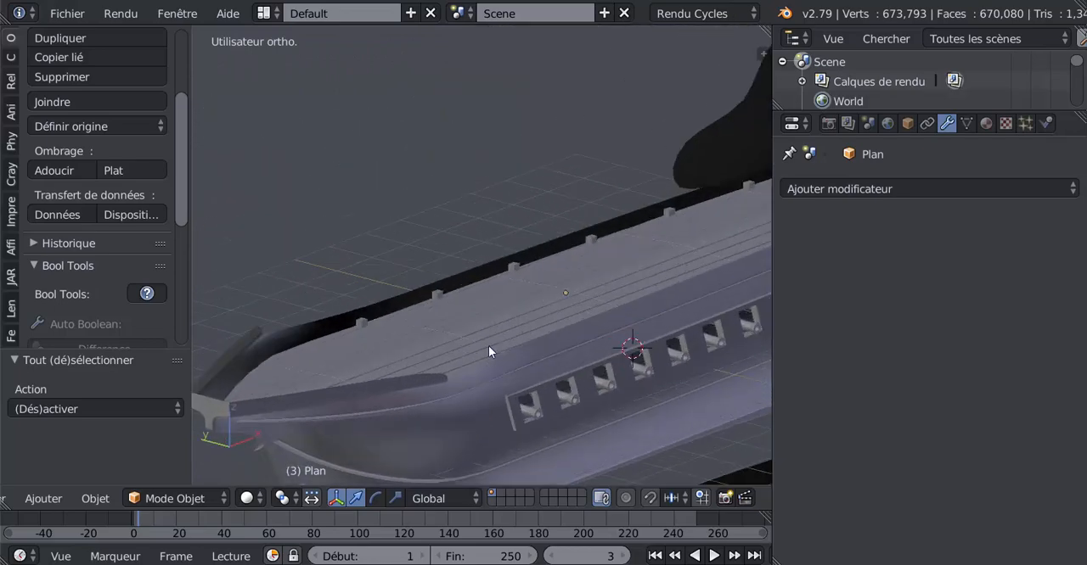
{"action": "key", "text": "Tab"}
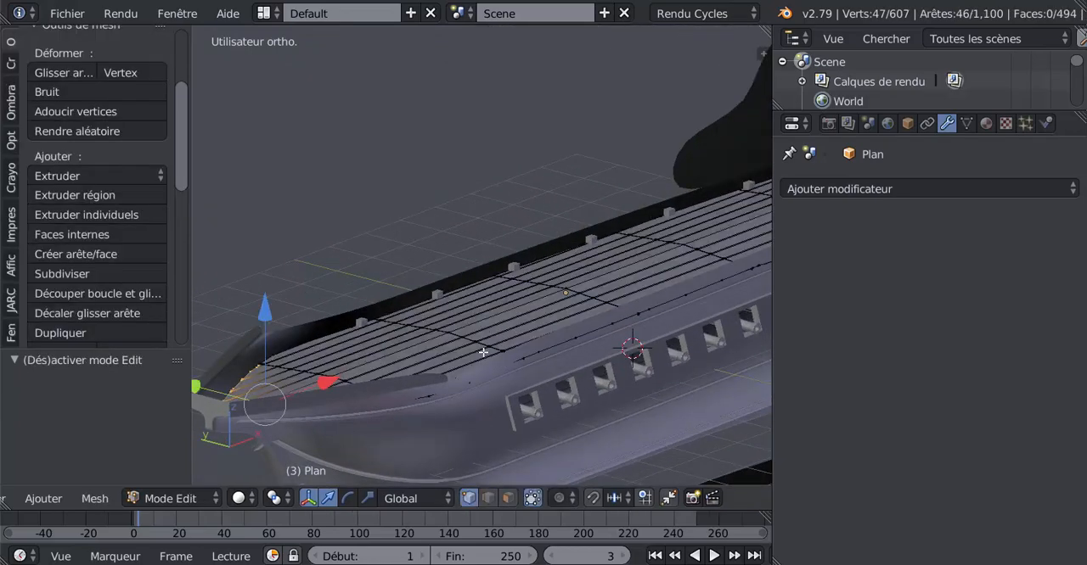
{"action": "key", "text": "Tab"}
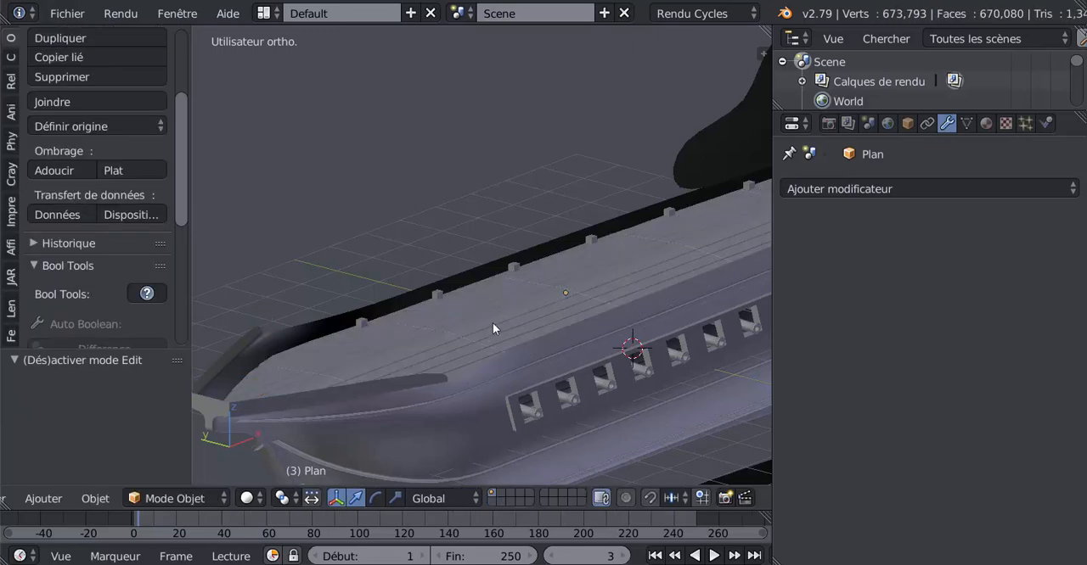
Reselect the deck plane and inspect where its edges cross the hull towards the stern
{"action": "right_click", "coordinate": [466, 391]}
{"action": "scroll", "coordinate": [500, 387], "scroll_direction": "down", "scroll_amount": 2}
{"action": "middle_click_drag", "start_coordinate": [500, 387], "coordinate": [320, 295]}
{"action": "scroll", "coordinate": [399, 321], "scroll_direction": "up", "scroll_amount": 5}
{"action": "scroll", "coordinate": [495, 299], "scroll_direction": "down", "scroll_amount": 3}
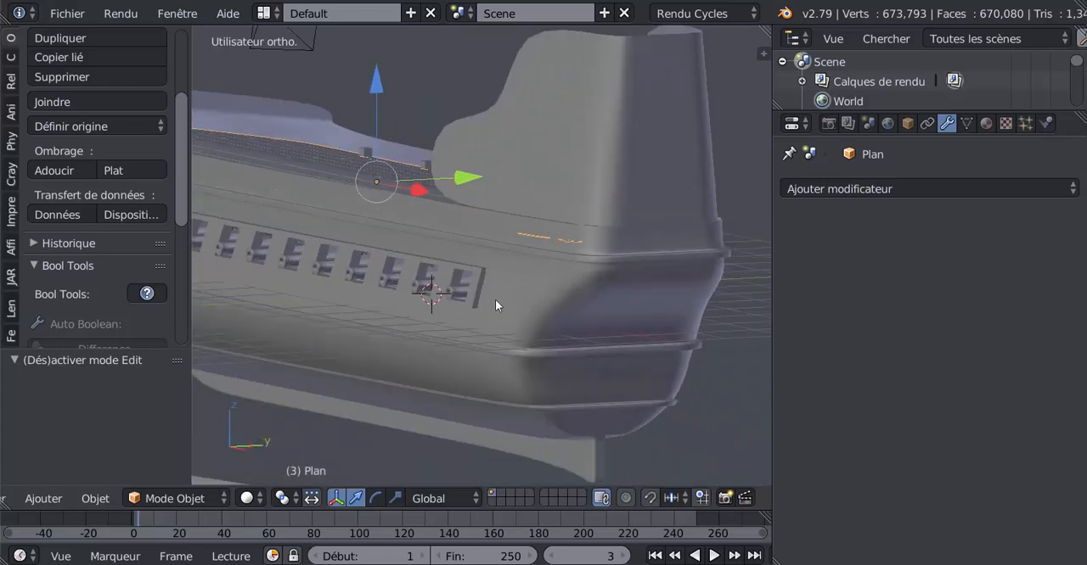
{"action": "middle_click_drag", "start_coordinate": [424, 319], "coordinate": [402, 348]}
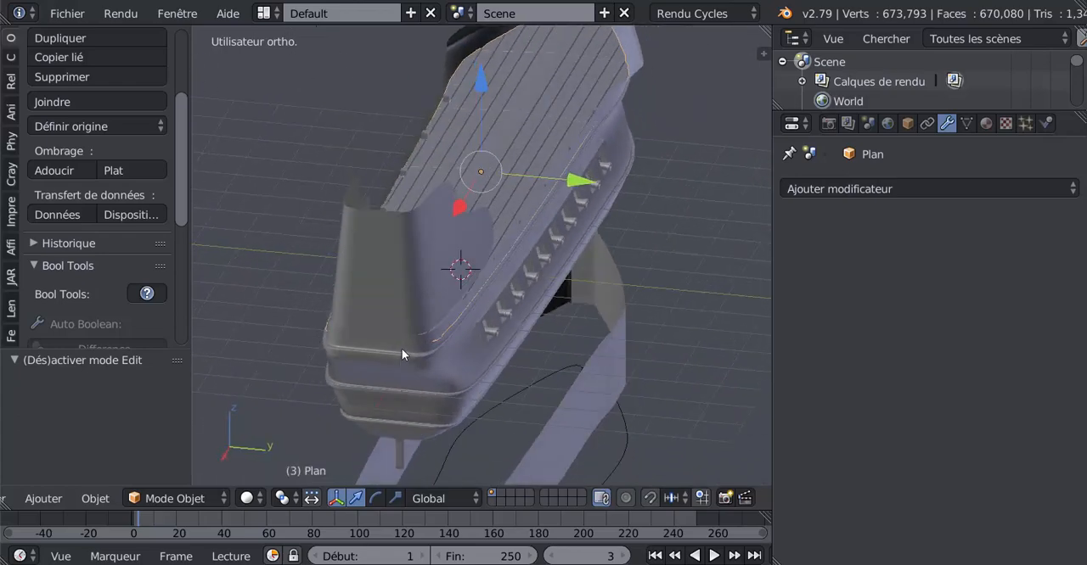
{"action": "middle_click_drag", "start_coordinate": [470, 333], "coordinate": [643, 388]}
Select the whole deck mesh in the top view and scale it by 0.995 along Y
{"action": "key", "text": "Tab"}
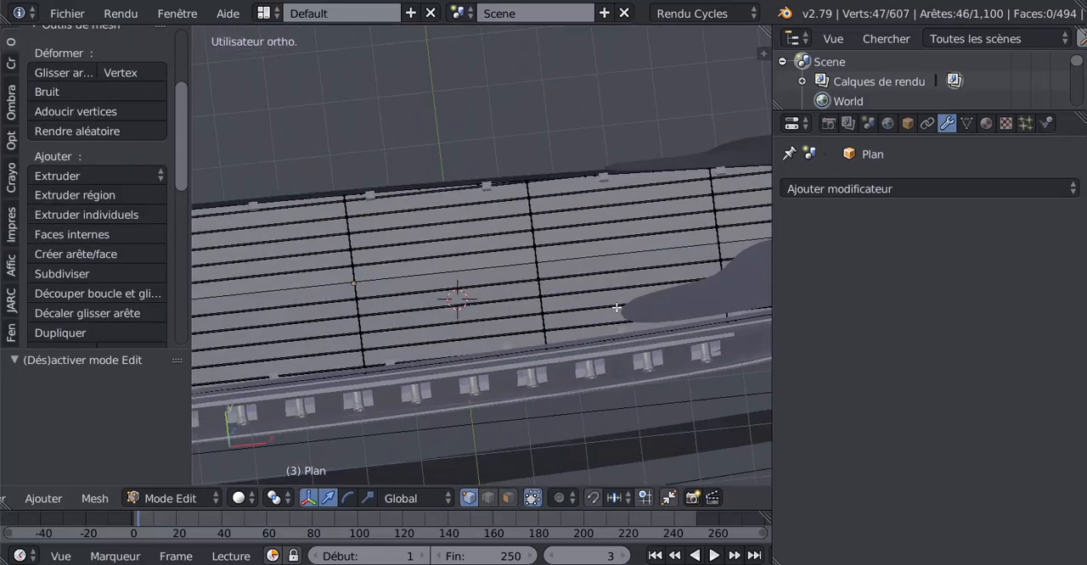
{"action": "middle_click_drag", "start_coordinate": [616, 307], "coordinate": [511, 336]}
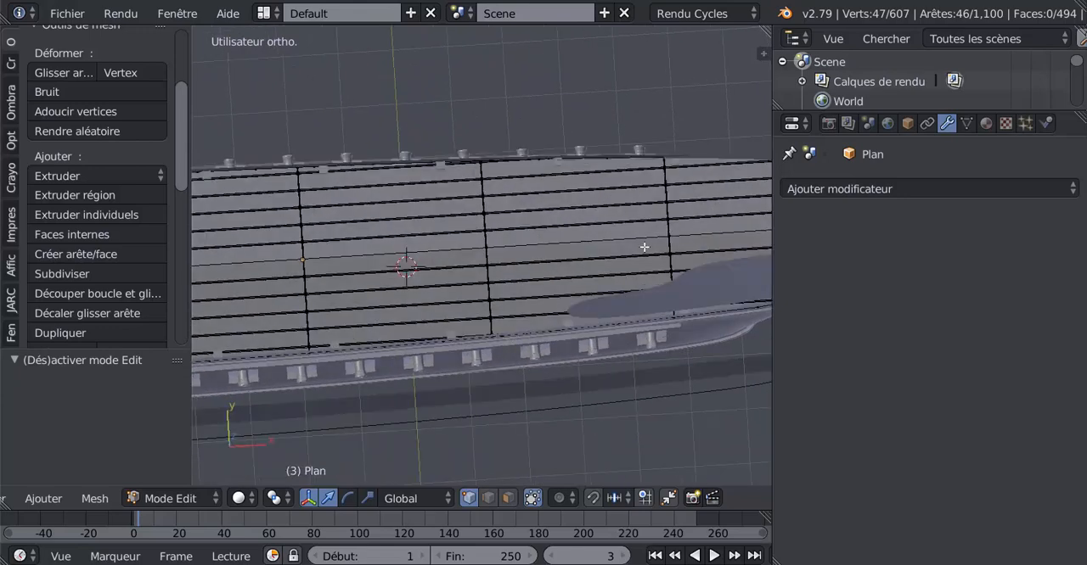
{"action": "key", "text": "KP_7"}
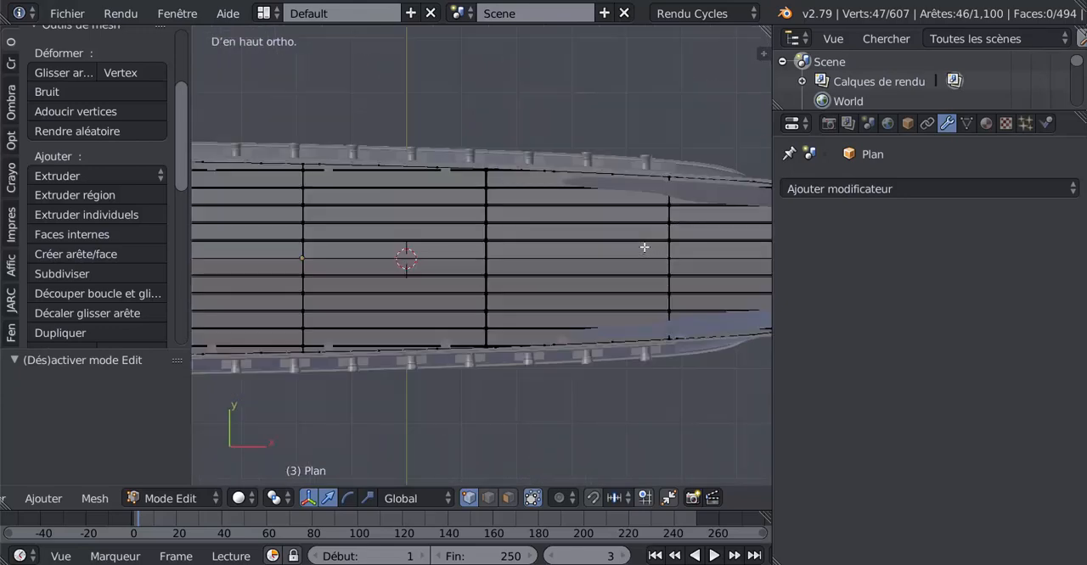
{"action": "middle_click_drag", "start_coordinate": [451, 224], "coordinate": [579, 217], "text": "shift"}
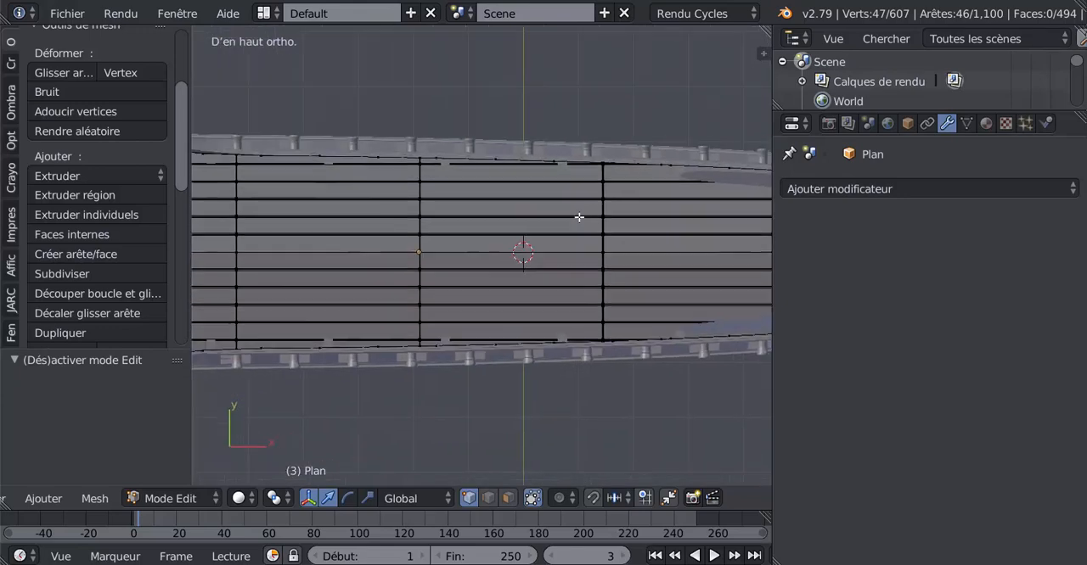
{"action": "key", "text": "a"}
{"action": "key", "text": "a"}
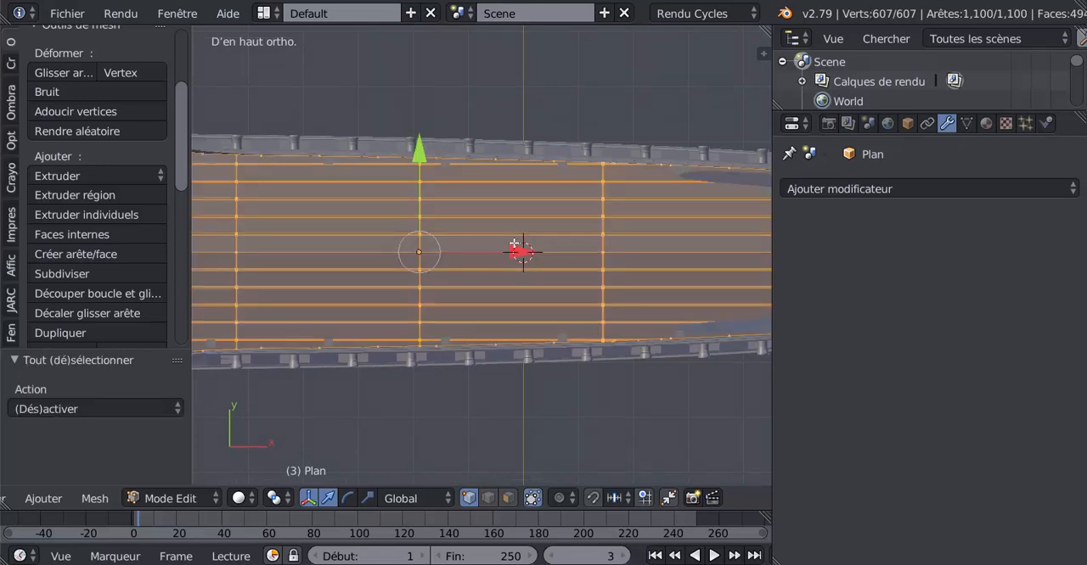
{"action": "left_click", "coordinate": [367, 499]}
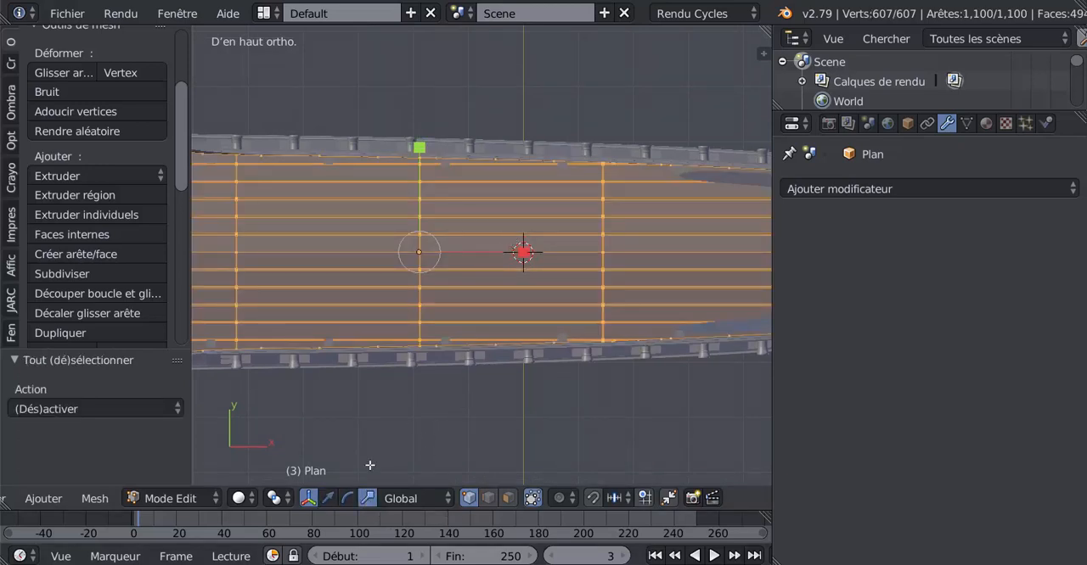
{"action": "left_click_drag", "start_coordinate": [418, 148], "coordinate": [419, 156]}
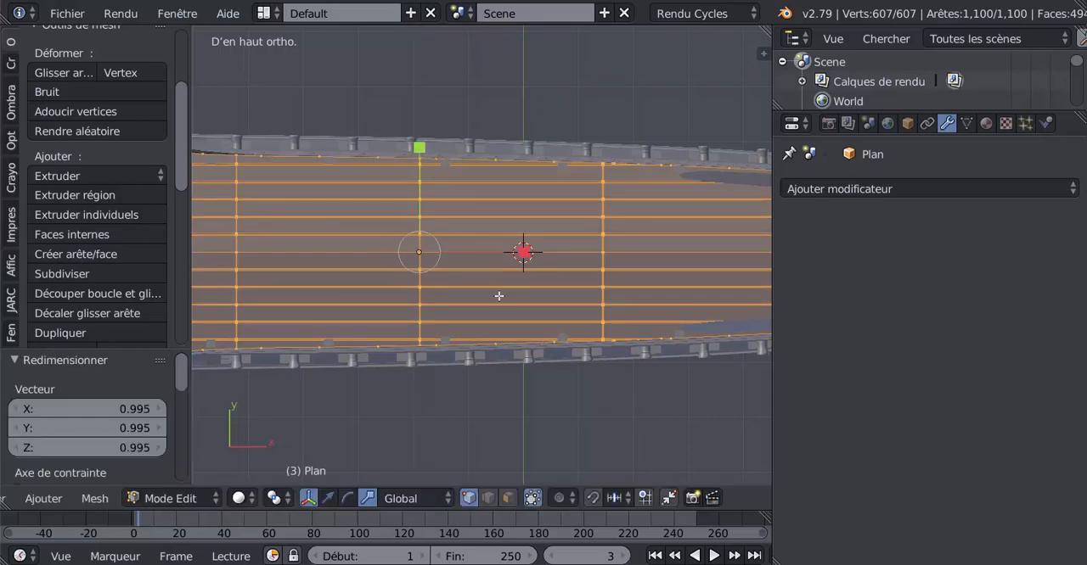
{"action": "middle_click_drag", "start_coordinate": [499, 296], "coordinate": [499, 197]}
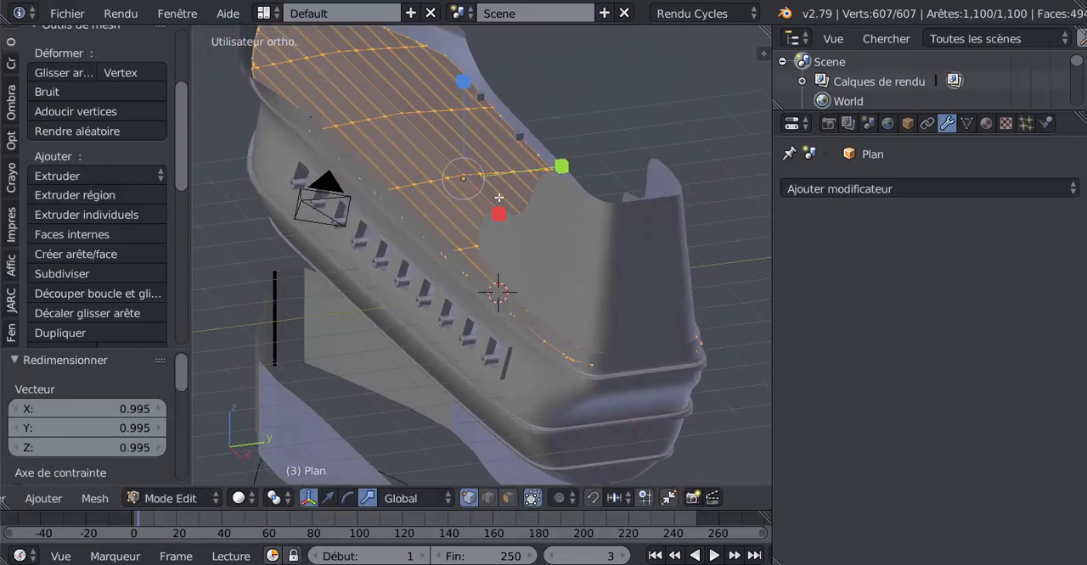
Check the narrowed deck's fit against the hull side at the stern in Edit and Object Mode
{"action": "left_click_drag", "start_coordinate": [561, 166], "coordinate": [519, 183]}
{"action": "middle_click_drag", "start_coordinate": [557, 191], "coordinate": [619, 150]}
{"action": "key", "text": "Tab"}
{"action": "key", "text": "Tab"}
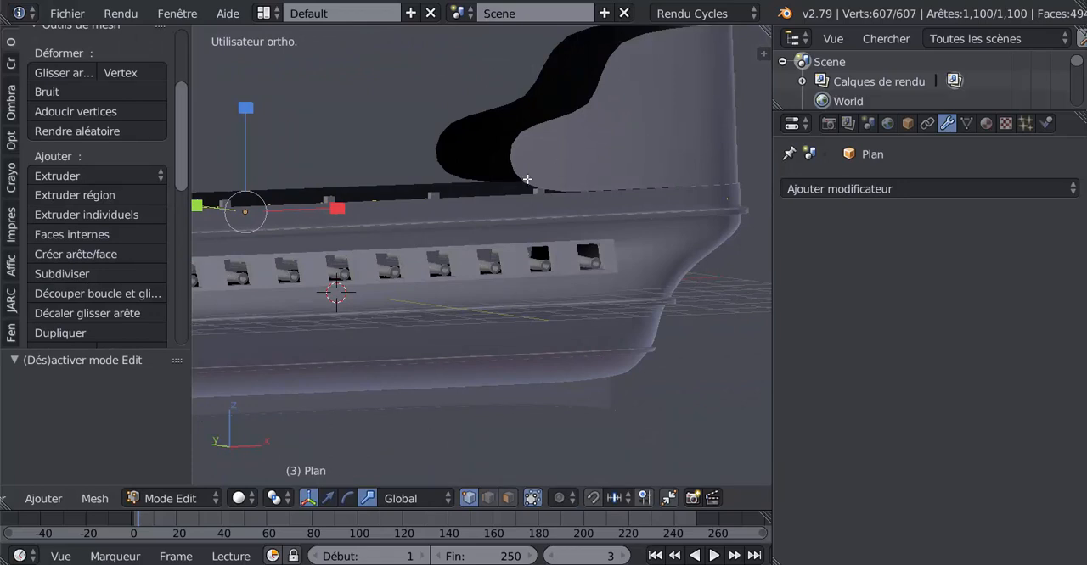
{"action": "middle_click_drag", "start_coordinate": [528, 179], "coordinate": [572, 180]}
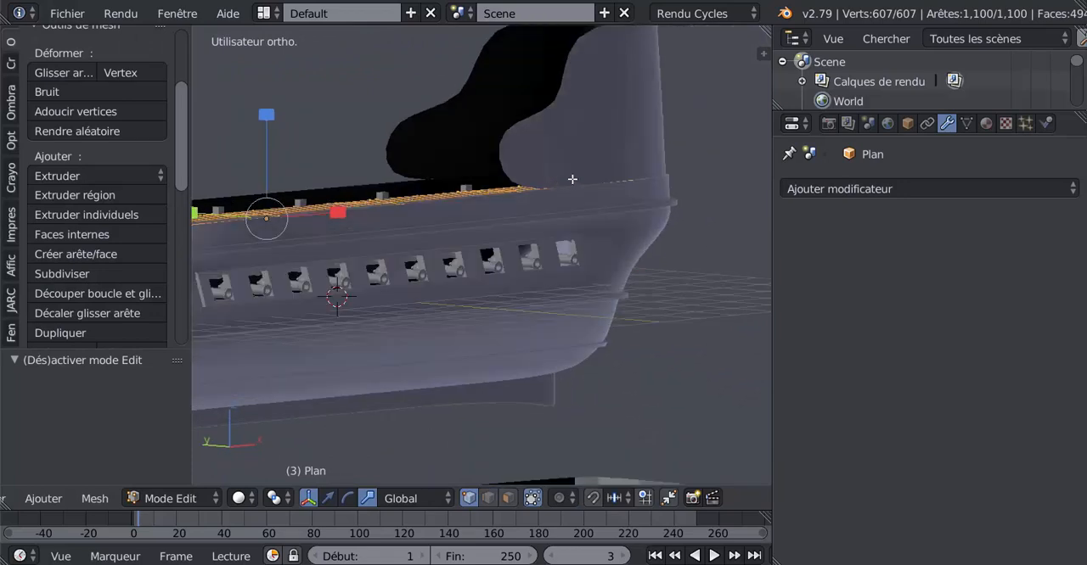
Leave the deck's Edit Mode and hide the raised stern wall Cylindre.001
{"action": "key", "text": "Tab"}
{"action": "right_click", "coordinate": [610, 145]}
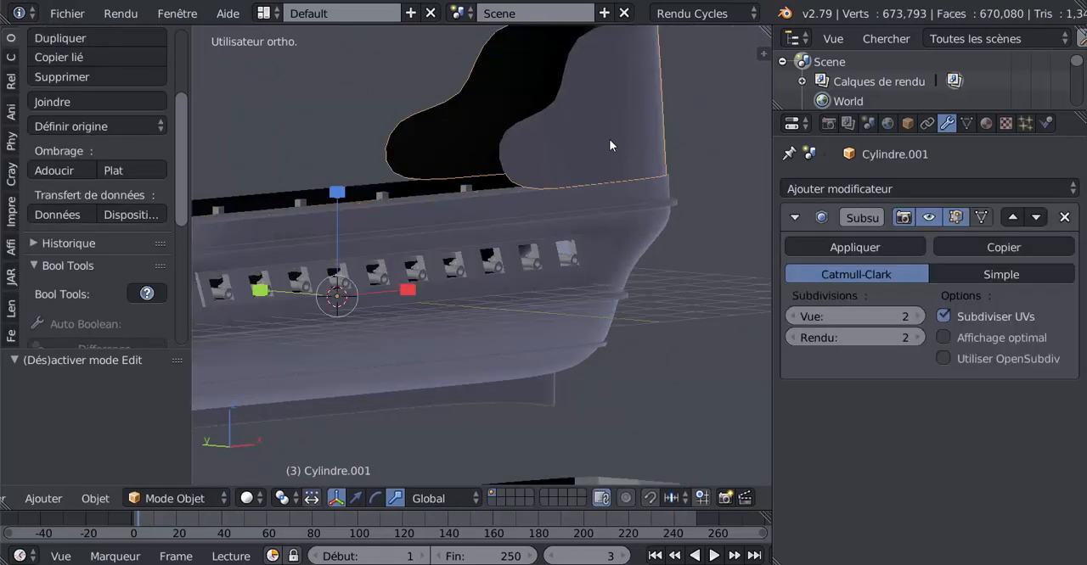
{"action": "key", "text": "h"}
Delete the leftover hull-shaped objects Galion.001 and Galion.002 lying beneath the ship
{"action": "middle_click_drag", "start_coordinate": [608, 139], "coordinate": [568, 310]}
{"action": "scroll", "coordinate": [545, 387], "scroll_direction": "down", "scroll_amount": 4}
{"action": "middle_click_drag", "start_coordinate": [545, 387], "coordinate": [621, 244]}
{"action": "scroll", "coordinate": [415, 325], "scroll_direction": "up", "scroll_amount": 3}
{"action": "right_click", "coordinate": [621, 243]}
{"action": "middle_click_drag", "start_coordinate": [461, 323], "coordinate": [508, 273]}
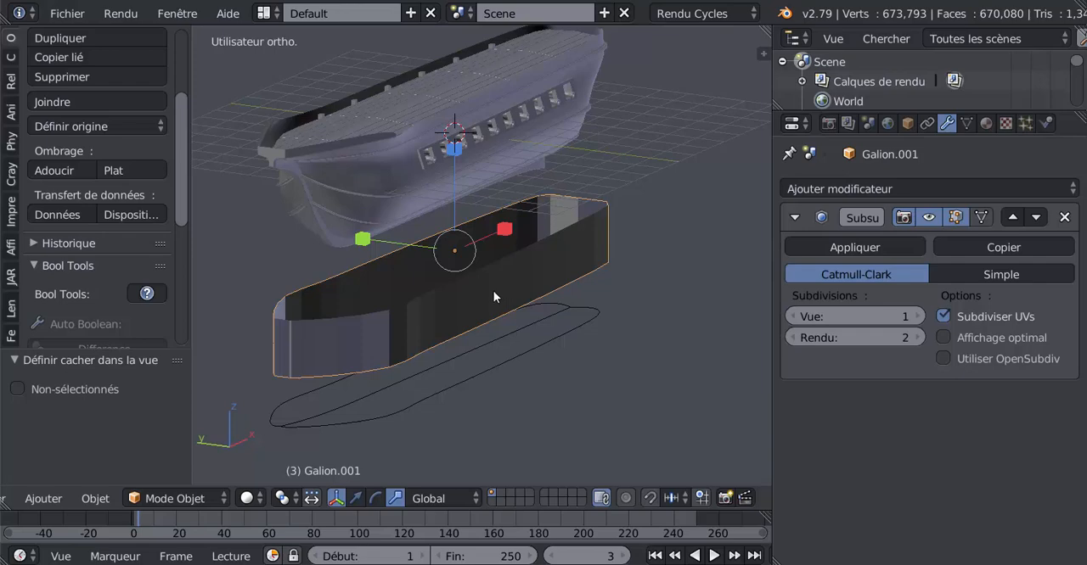
{"action": "key", "text": "x"}
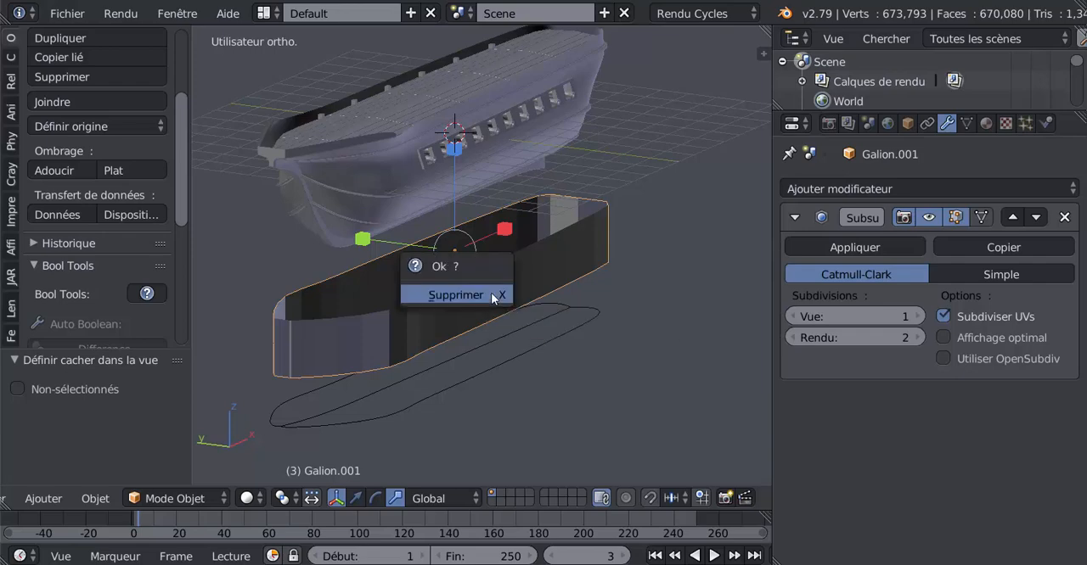
{"action": "left_click", "coordinate": [493, 294]}
{"action": "right_click", "coordinate": [503, 357]}
{"action": "key", "text": "x"}
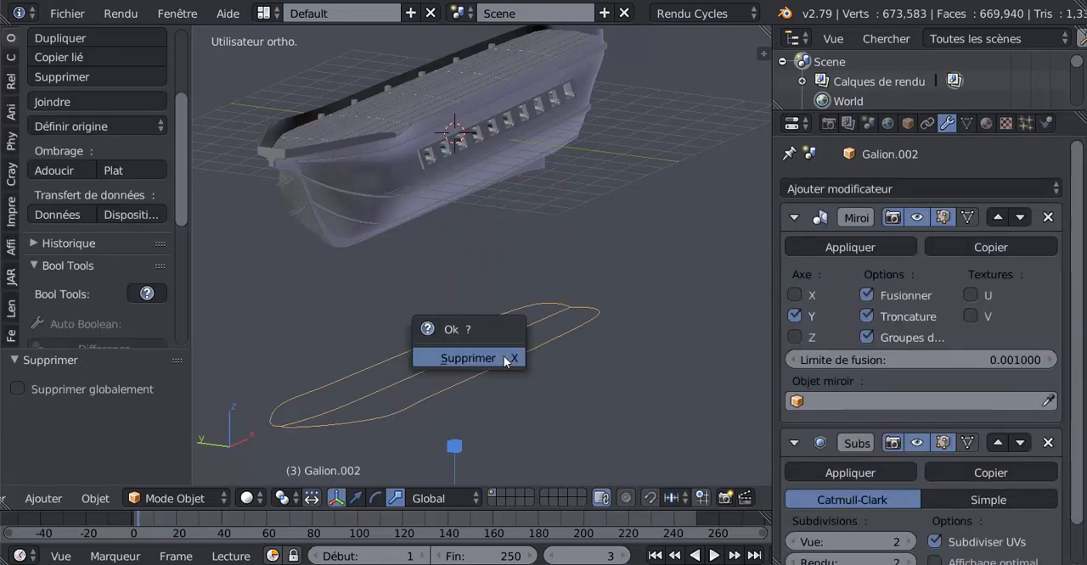
{"action": "left_click", "coordinate": [504, 357]}
Select the deck plane's central lengthwise edge loop in Edit Mode and lower it slightly along Z with the translate manipulator
{"action": "middle_click_drag", "start_coordinate": [513, 341], "coordinate": [507, 263]}
{"action": "scroll", "coordinate": [586, 310], "scroll_direction": "up", "scroll_amount": 3}
{"action": "scroll", "coordinate": [507, 258], "scroll_direction": "up", "scroll_amount": 2}
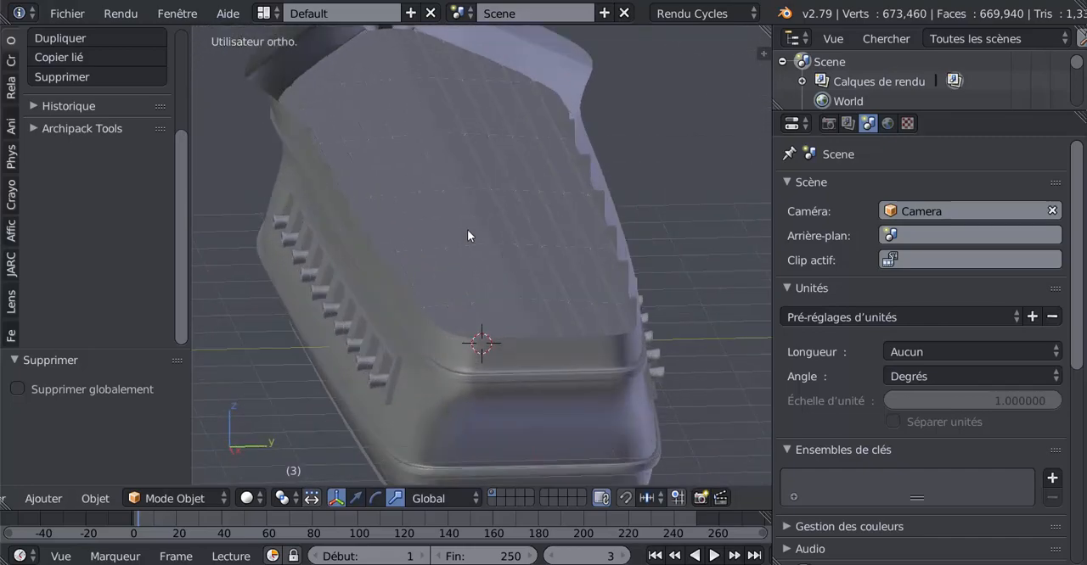
{"action": "middle_click_drag", "start_coordinate": [500, 182], "coordinate": [488, 190]}
{"action": "scroll", "coordinate": [488, 186], "scroll_direction": "up", "scroll_amount": 3}
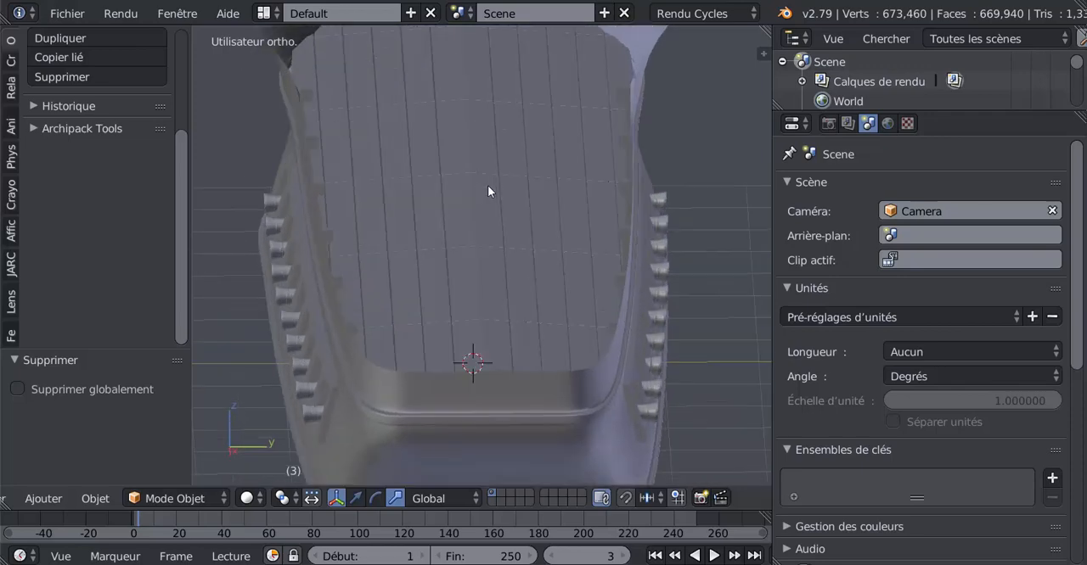
{"action": "right_click", "coordinate": [487, 206]}
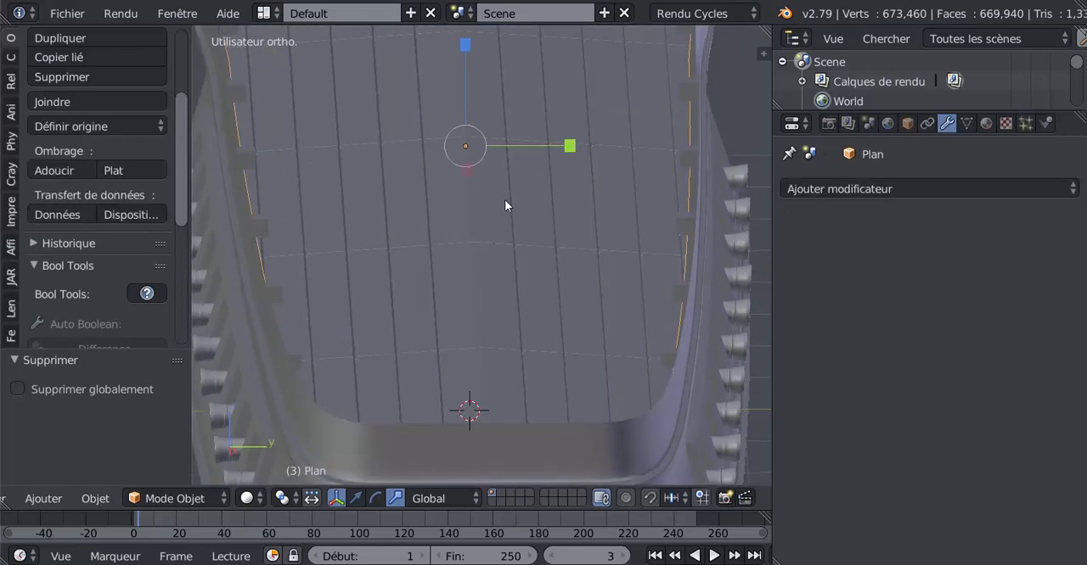
{"action": "key", "text": "Tab"}
{"action": "scroll", "coordinate": [501, 207], "scroll_direction": "up", "scroll_amount": 1}
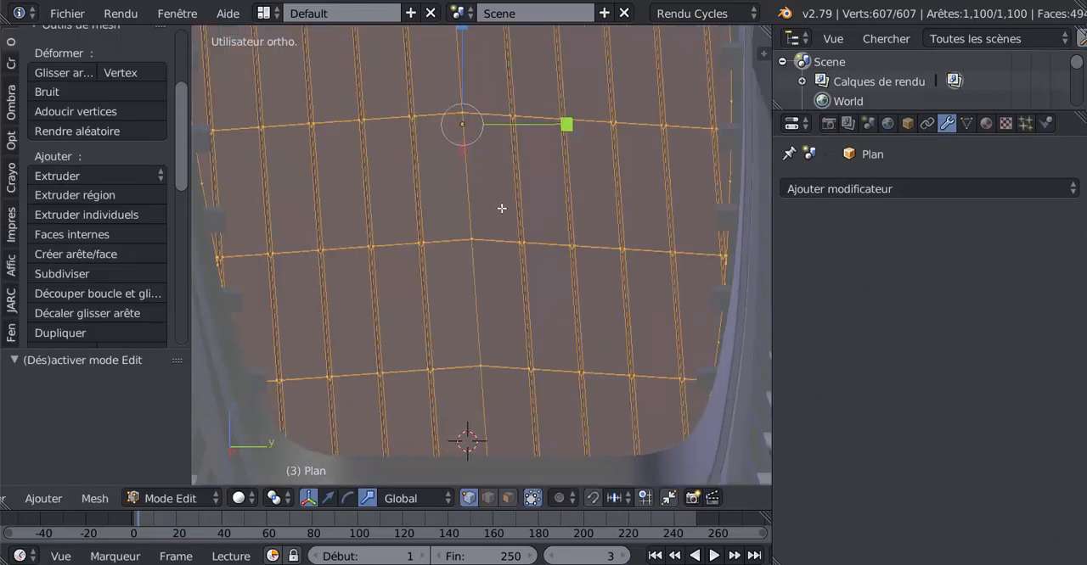
{"action": "right_click", "coordinate": [474, 199], "text": "alt"}
{"action": "scroll", "coordinate": [465, 255], "scroll_direction": "down", "scroll_amount": 5}
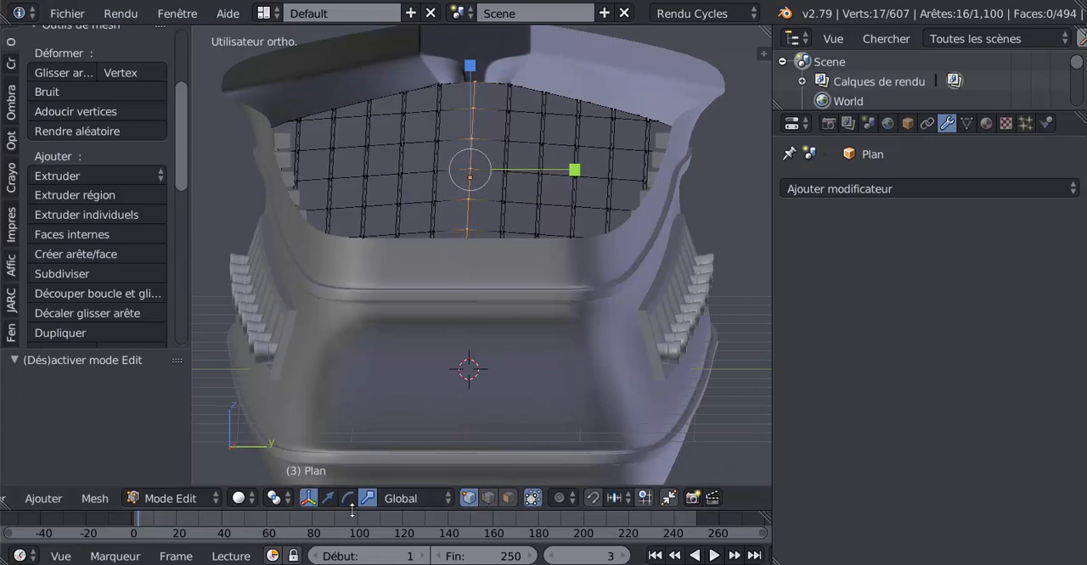
{"action": "left_click", "coordinate": [327, 498]}
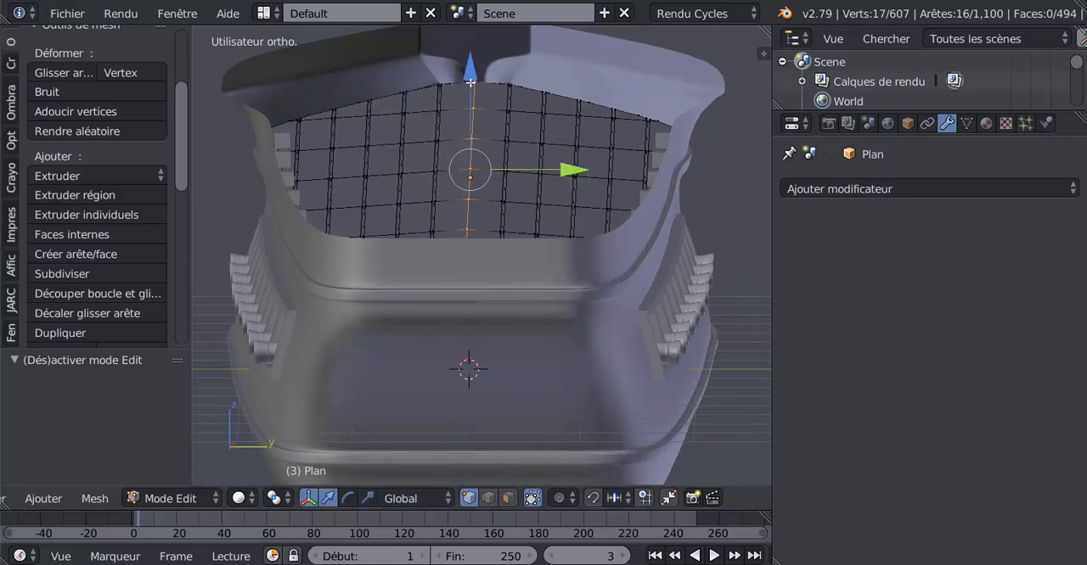
{"action": "left_click_drag", "start_coordinate": [472, 75], "coordinate": [474, 84]}
{"action": "key", "text": "Tab"}
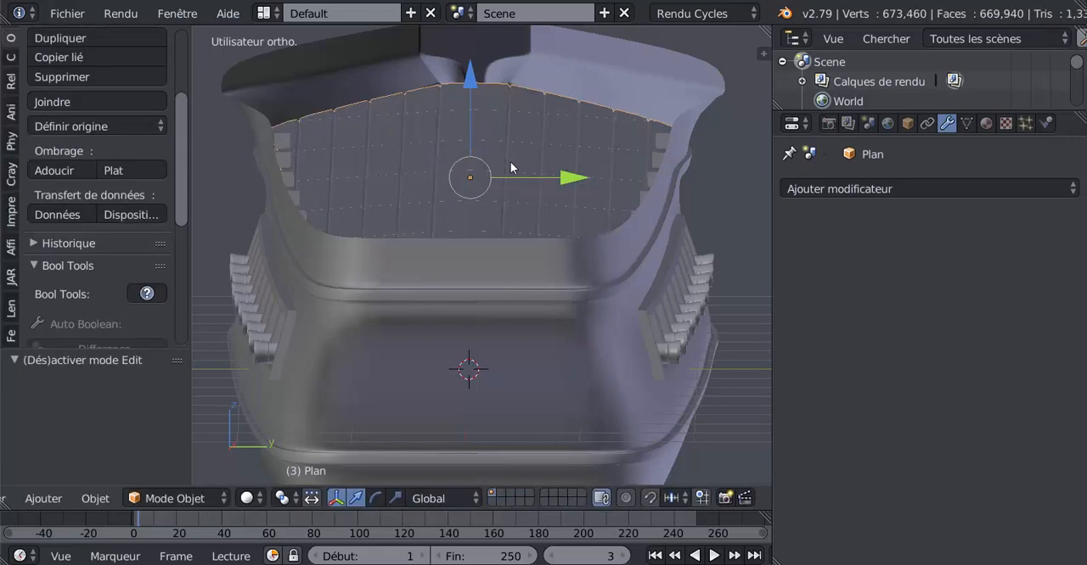
Check the deck's curvature and move its central edge loop another -0.002 along Z
{"action": "middle_click_drag", "start_coordinate": [510, 161], "coordinate": [430, 216]}
{"action": "key", "text": "Tab"}
{"action": "key", "text": "Tab"}
{"action": "scroll", "coordinate": [472, 197], "scroll_direction": "up", "scroll_amount": 2}
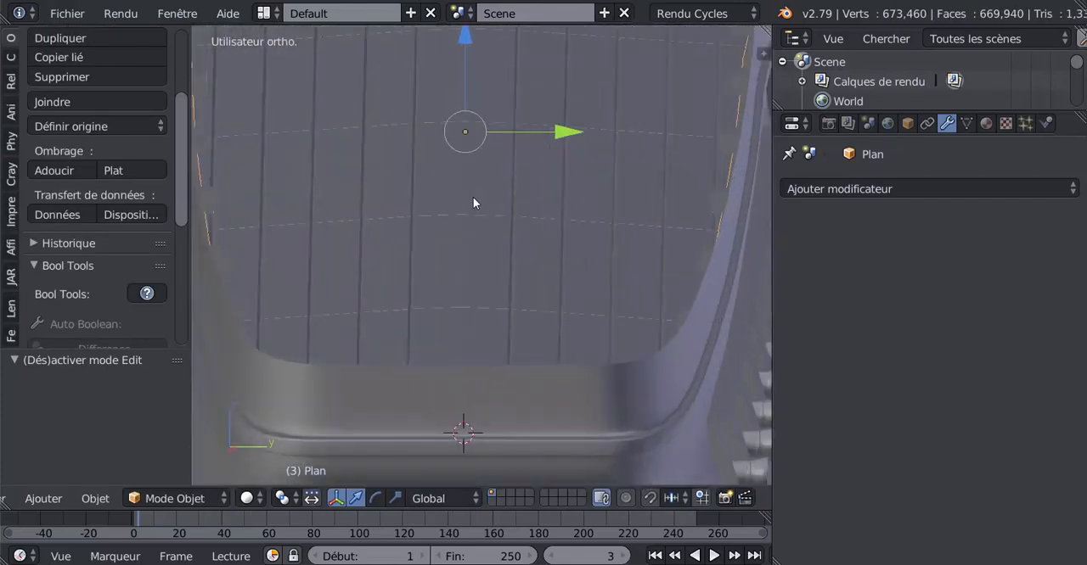
{"action": "key", "text": "Tab"}
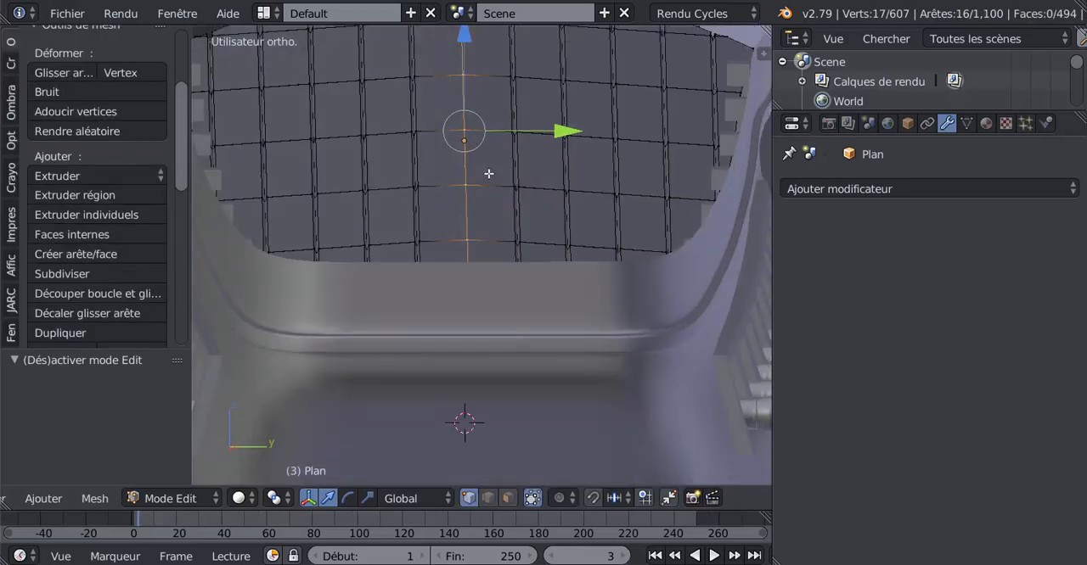
{"action": "middle_click_drag", "start_coordinate": [489, 174], "coordinate": [480, 134]}
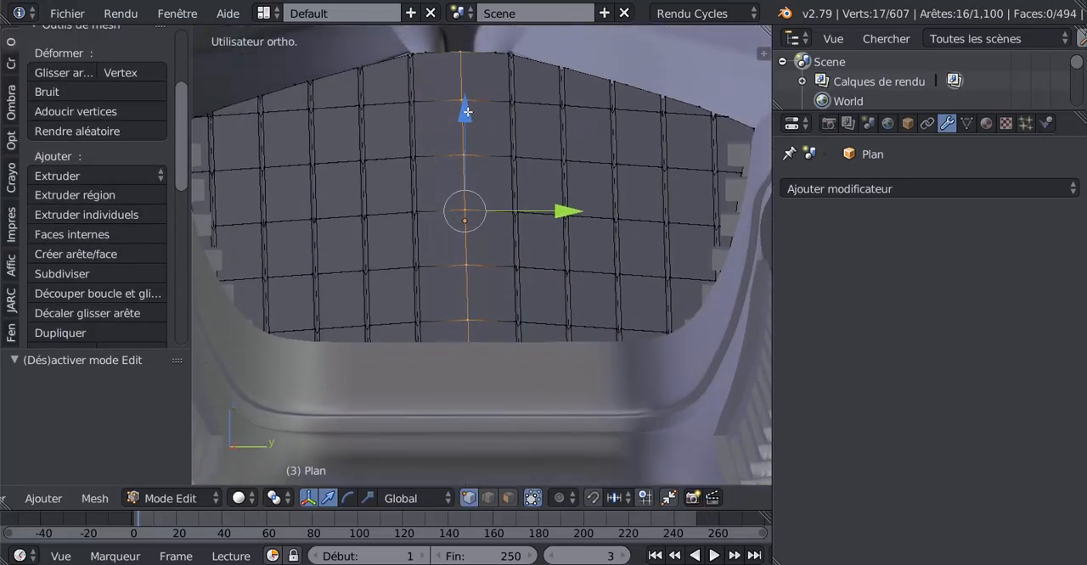
{"action": "left_click_drag", "start_coordinate": [468, 112], "coordinate": [469, 114]}
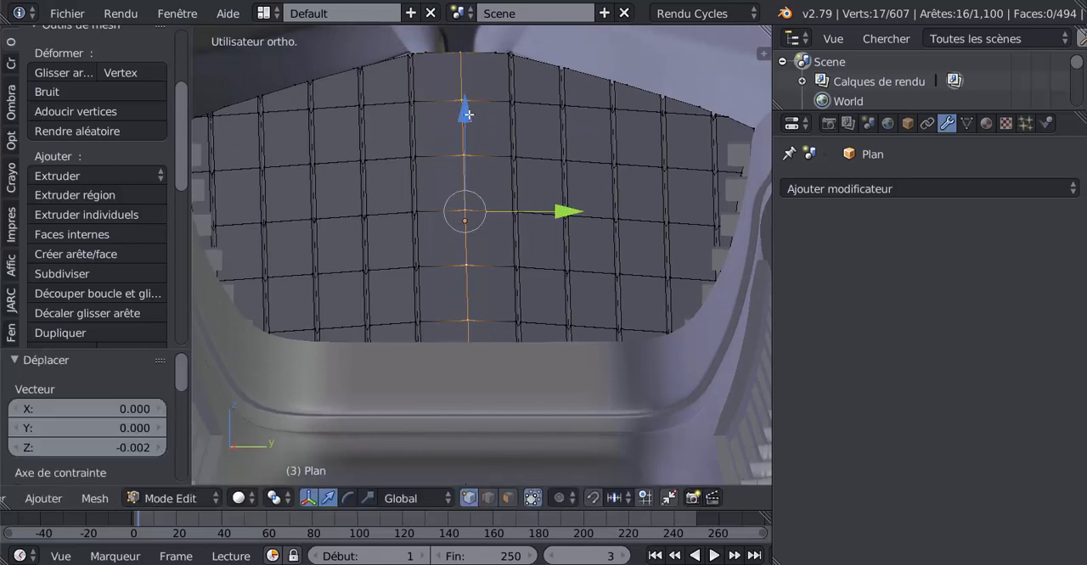
{"action": "middle_click_drag", "start_coordinate": [444, 184], "coordinate": [495, 229]}
{"action": "key", "text": "Tab"}
Examine the deck's fit and curvature inside the hull from the bow, the stern and the side
{"action": "scroll", "coordinate": [471, 291], "scroll_direction": "up", "scroll_amount": 2}
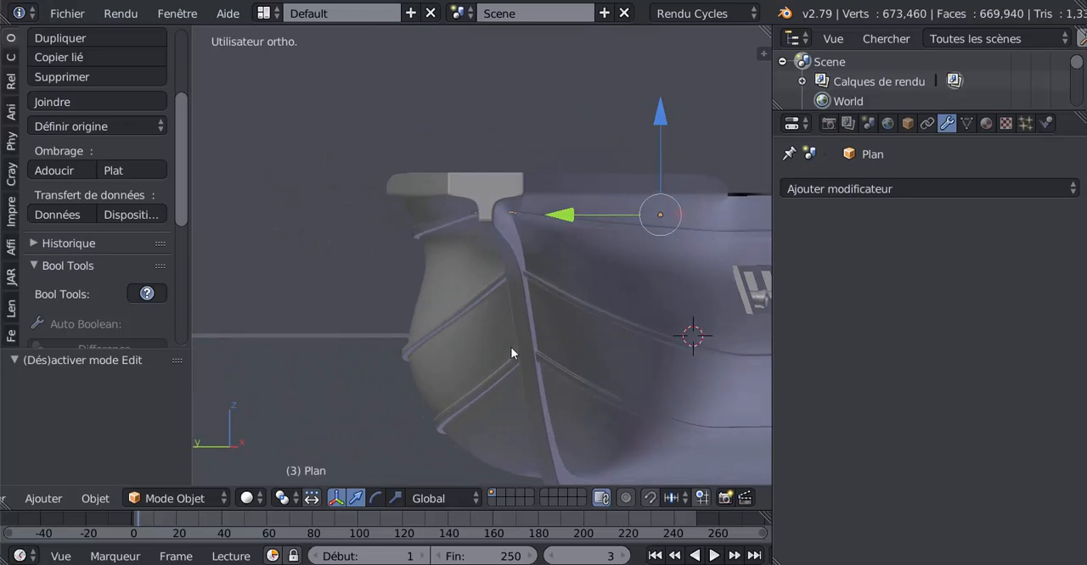
{"action": "scroll", "coordinate": [502, 283], "scroll_direction": "down", "scroll_amount": 3}
{"action": "middle_click_drag", "start_coordinate": [563, 337], "coordinate": [336, 248]}
{"action": "middle_click_drag", "start_coordinate": [452, 344], "coordinate": [265, 291]}
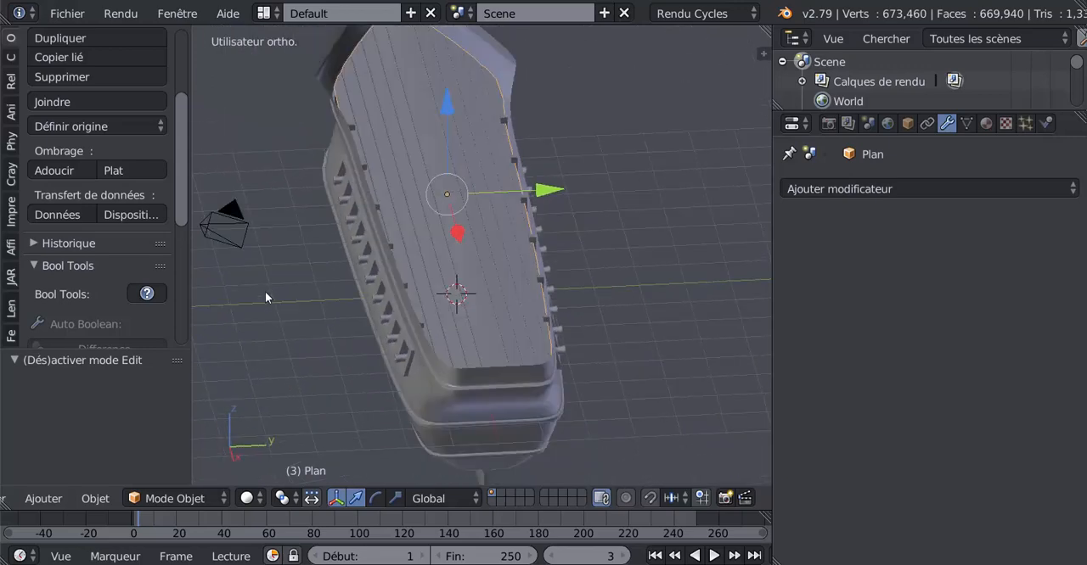
{"action": "scroll", "coordinate": [407, 290], "scroll_direction": "up", "scroll_amount": 2}
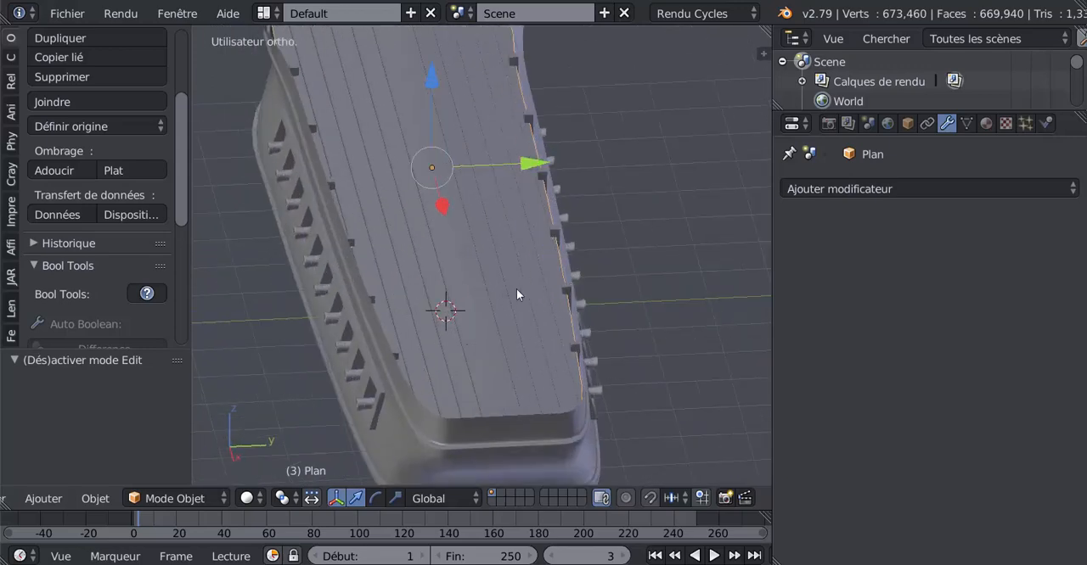
{"action": "middle_click_drag", "start_coordinate": [506, 303], "coordinate": [459, 322]}
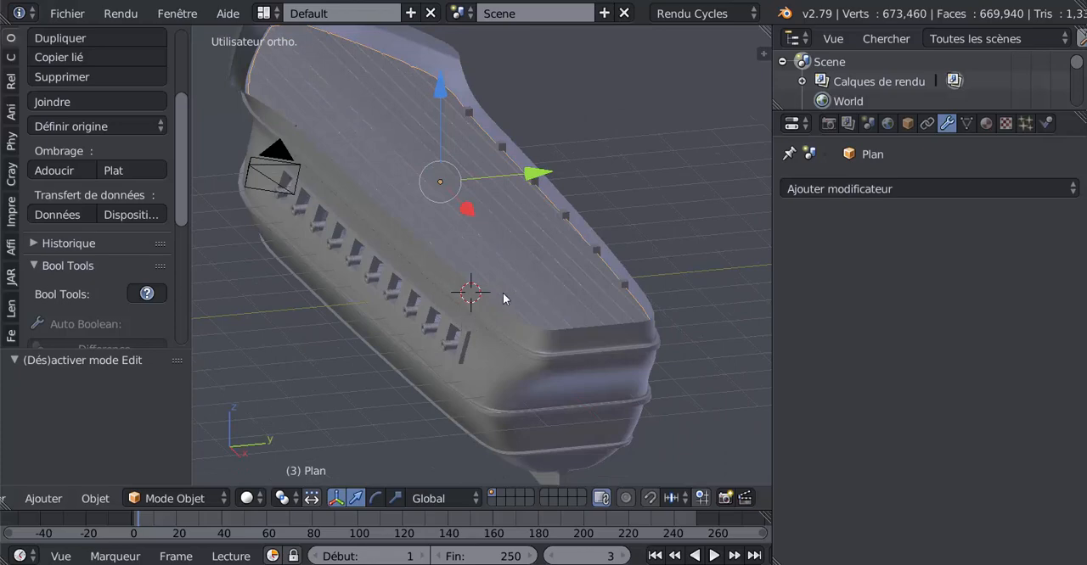
{"action": "middle_click_drag", "start_coordinate": [503, 293], "coordinate": [490, 287]}
{"action": "scroll", "coordinate": [490, 287], "scroll_direction": "up", "scroll_amount": 2}
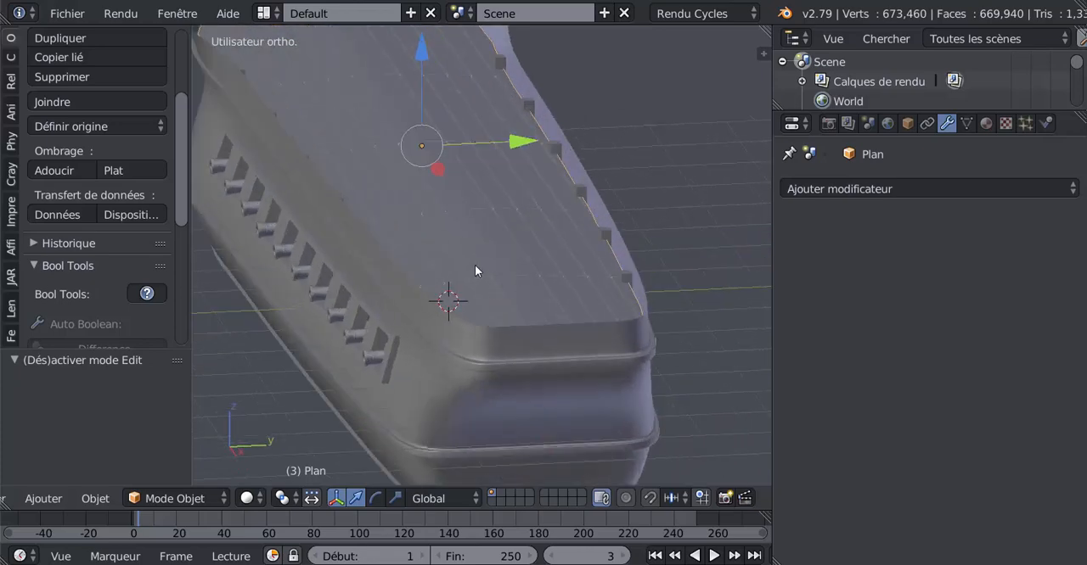
{"action": "middle_click_drag", "start_coordinate": [486, 235], "coordinate": [643, 242]}
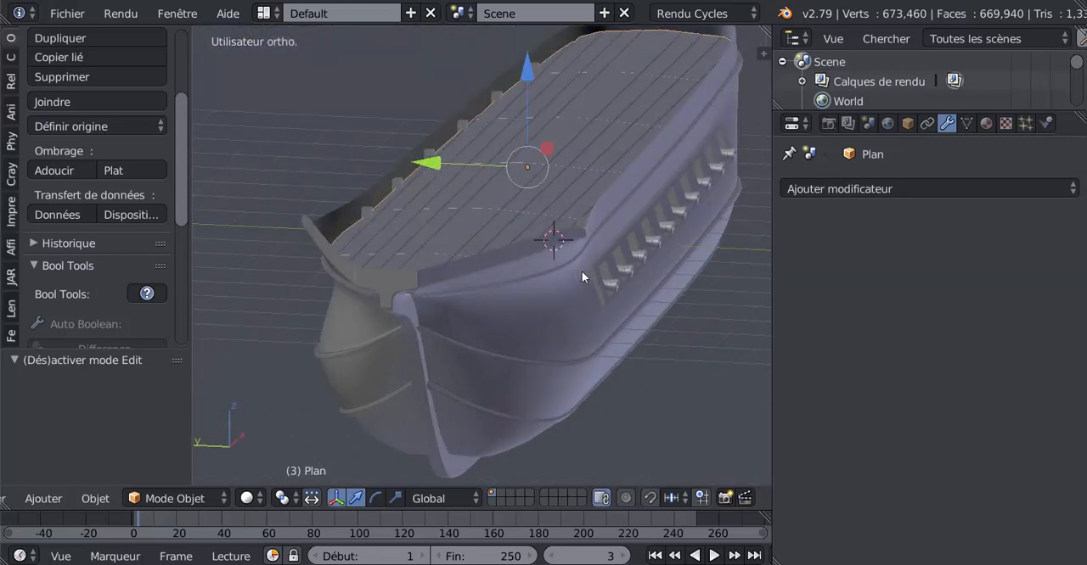
{"action": "middle_click_drag", "start_coordinate": [522, 332], "coordinate": [602, 334]}
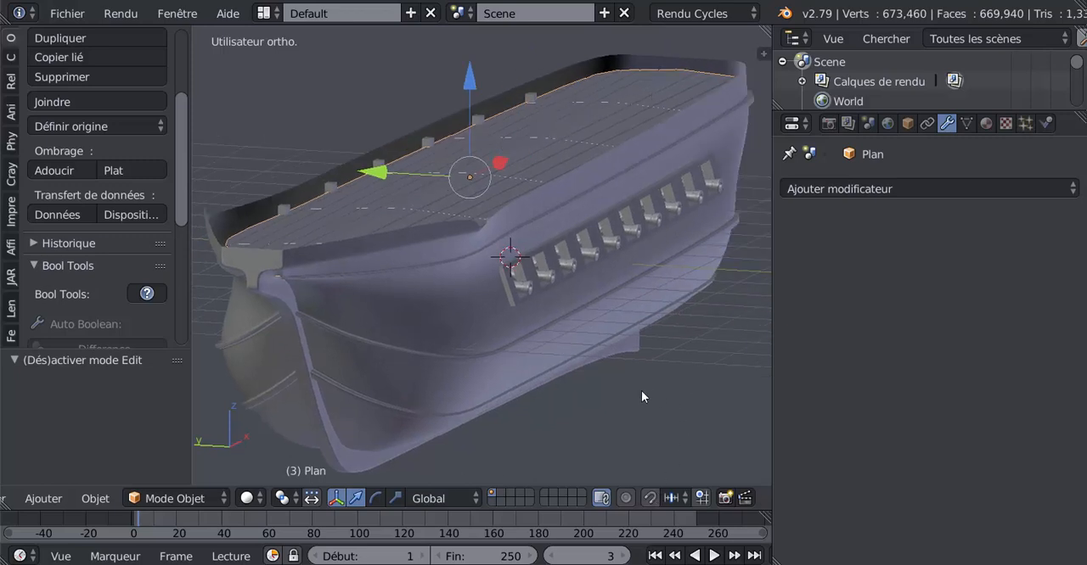
{"action": "middle_click_drag", "start_coordinate": [641, 392], "coordinate": [608, 386]}
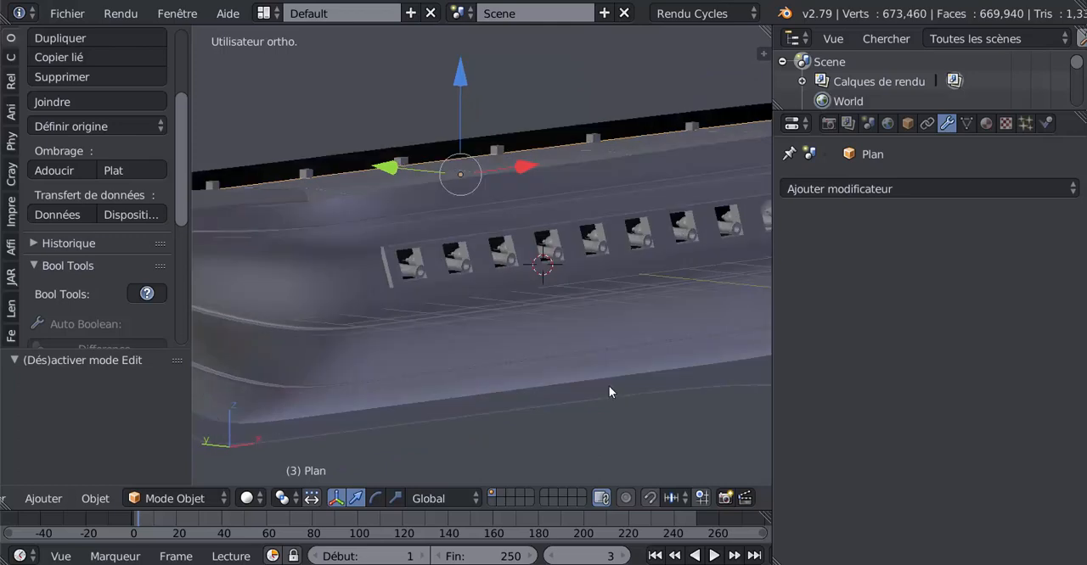
Reveal the hidden stern wall and widen the 3D viewport to view the ship from the side
{"action": "key", "text": "alt+h"}
{"action": "scroll", "coordinate": [609, 385], "scroll_direction": "down", "scroll_amount": 4}
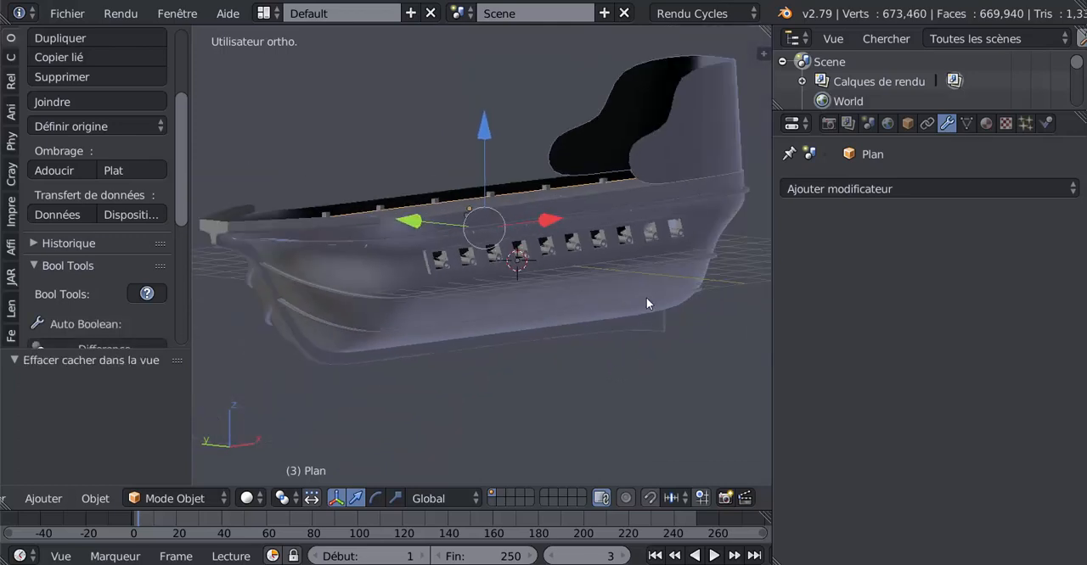
{"action": "middle_click_drag", "start_coordinate": [645, 316], "coordinate": [568, 207]}
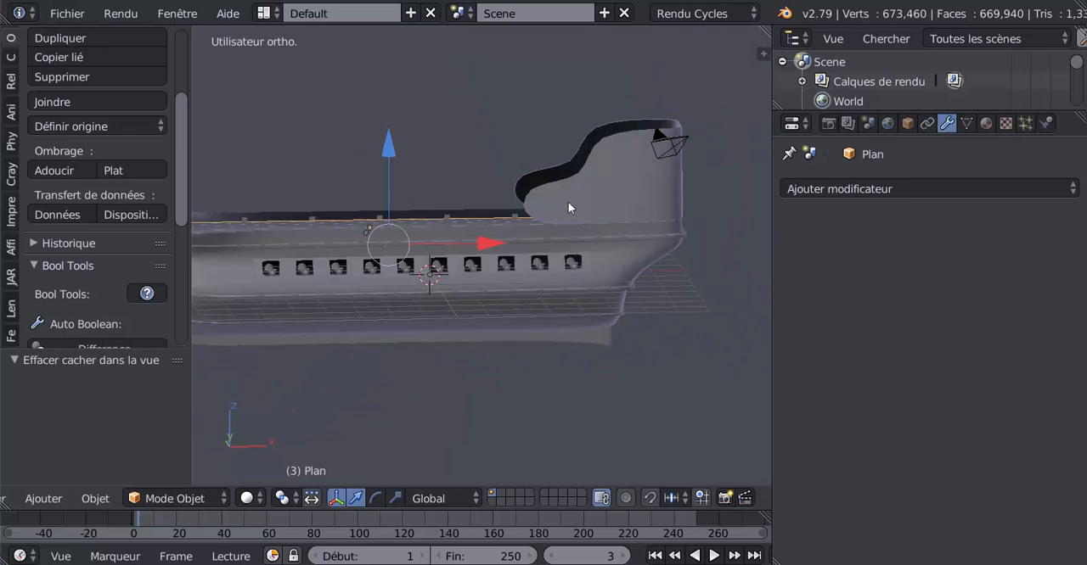
{"action": "middle_click_drag", "start_coordinate": [635, 228], "coordinate": [590, 286]}
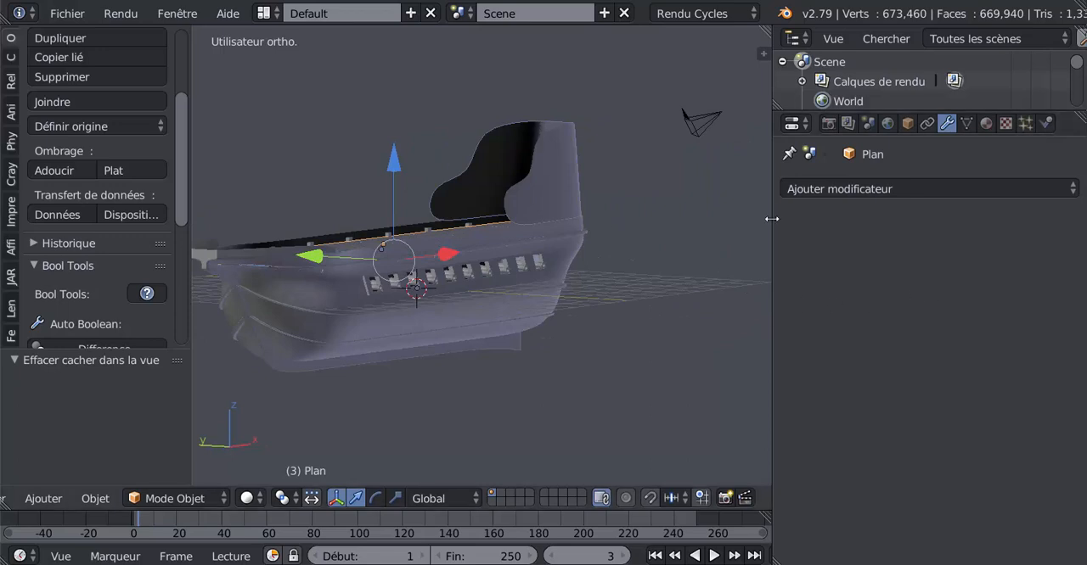
{"action": "left_click_drag", "start_coordinate": [866, 329], "coordinate": [886, 331]}
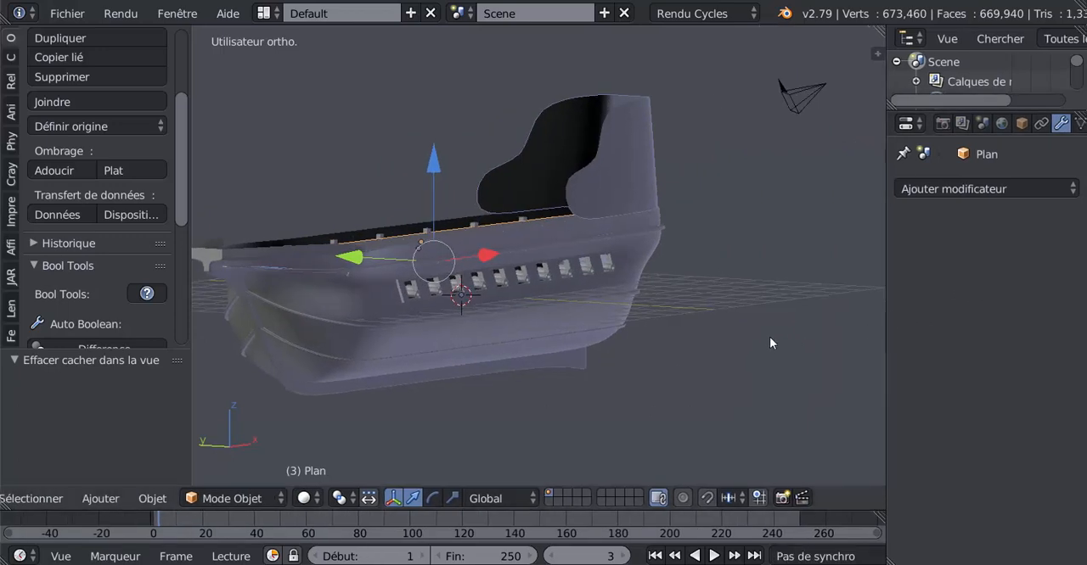
{"action": "middle_click_drag", "start_coordinate": [680, 366], "coordinate": [703, 357]}
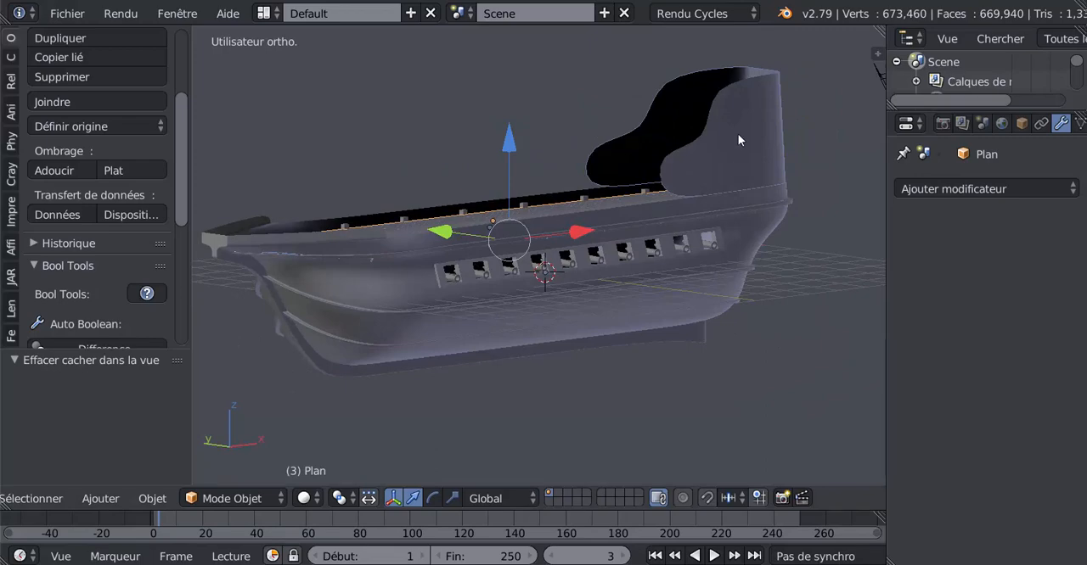
{"action": "key", "text": "h"}
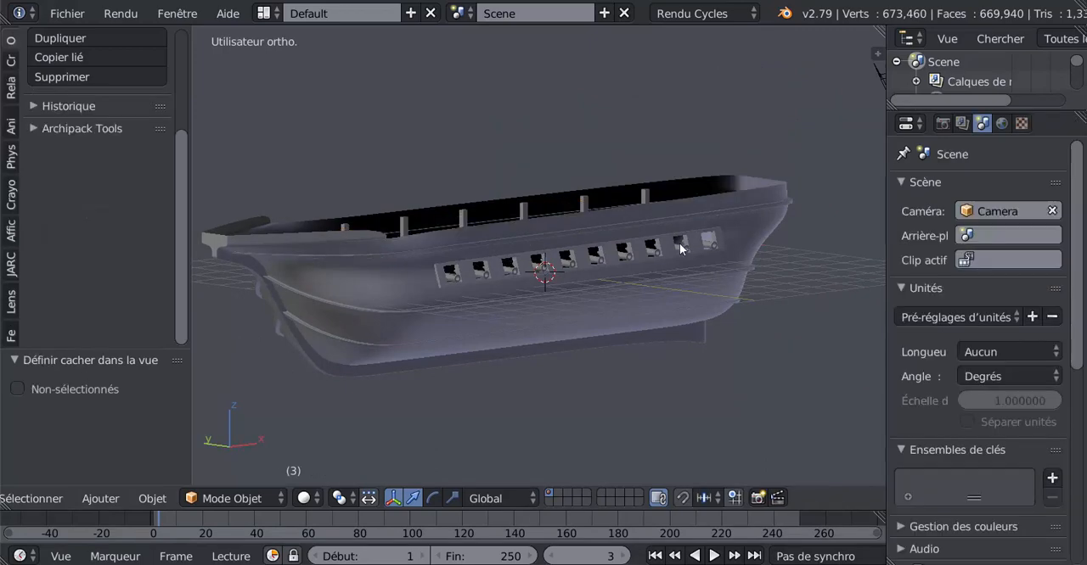
{"action": "middle_click_drag", "start_coordinate": [628, 280], "coordinate": [685, 322]}
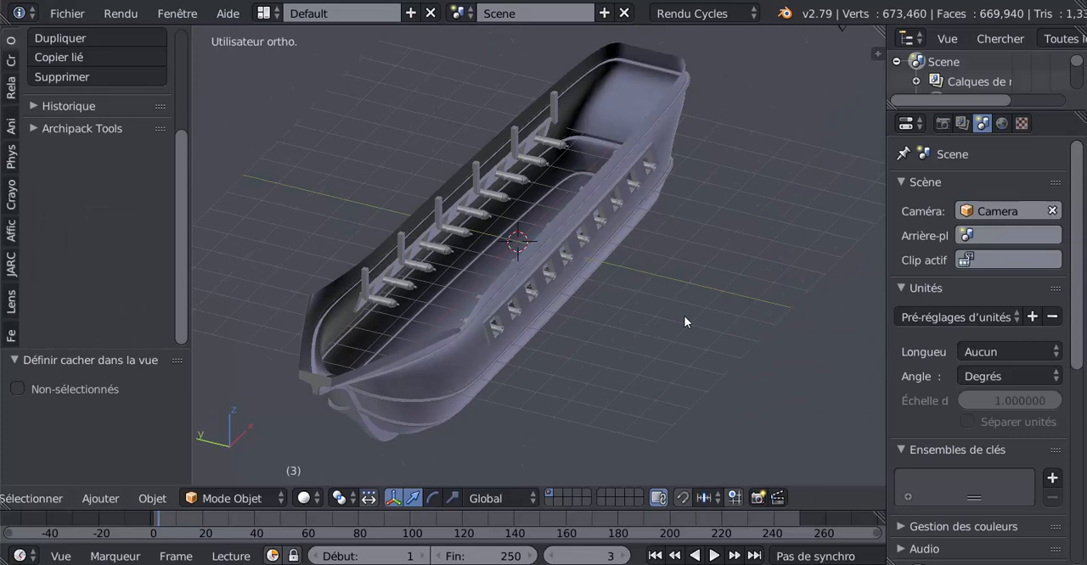
{"action": "key", "text": "alt+h"}
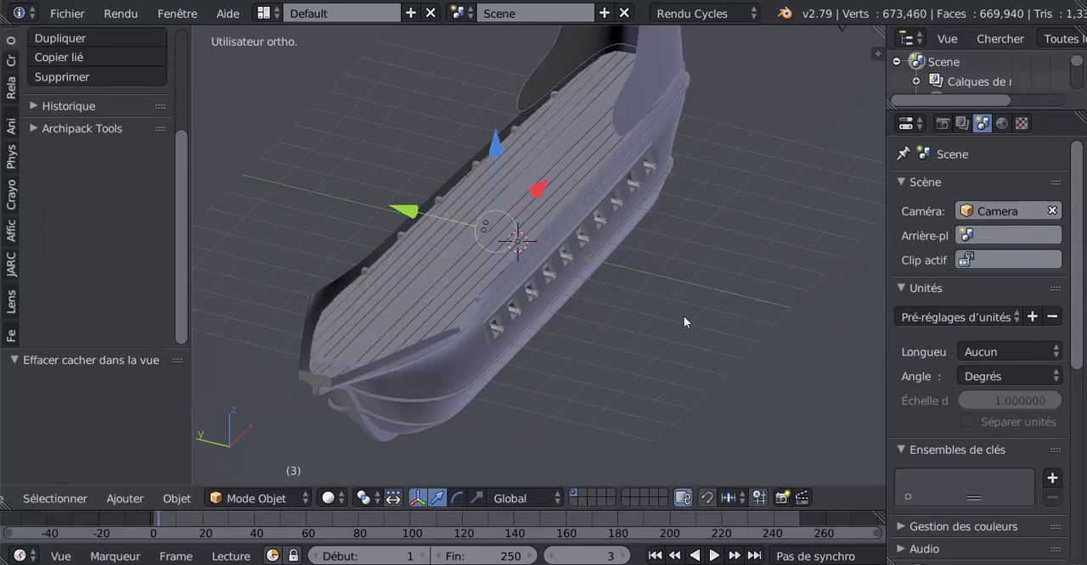
Hide only the stern wall Cylindre.001 and widen the 3D viewport further
{"action": "middle_click_drag", "start_coordinate": [683, 315], "coordinate": [696, 174]}
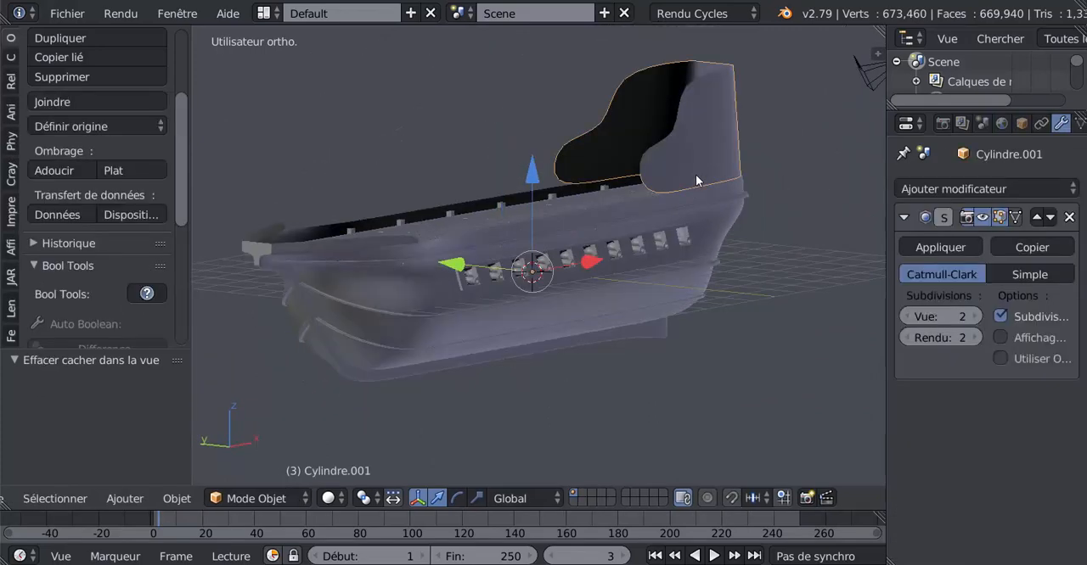
{"action": "key", "text": "h"}
{"action": "middle_click_drag", "start_coordinate": [700, 263], "coordinate": [872, 260]}
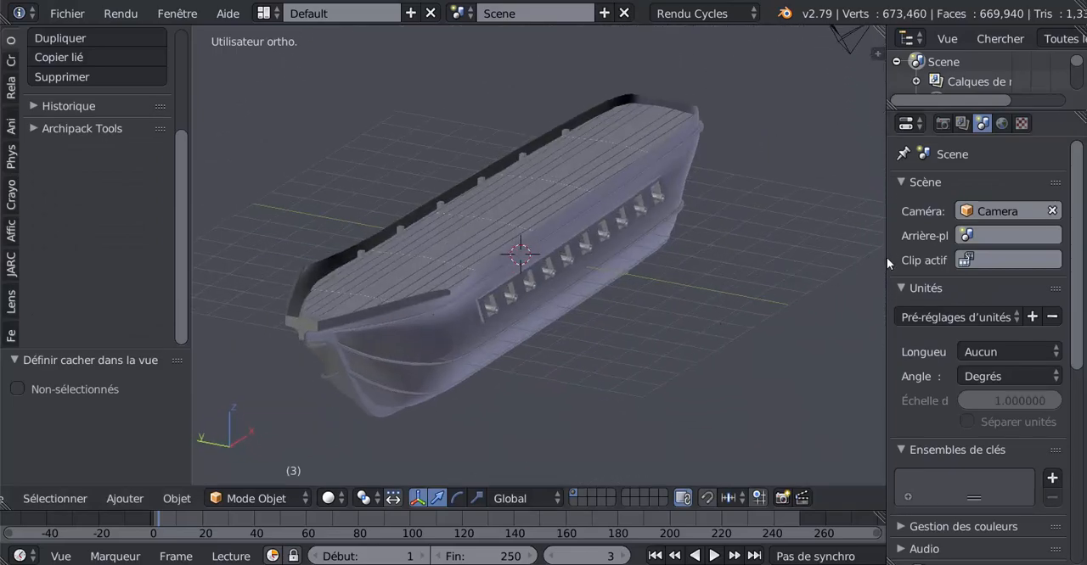
{"action": "left_click_drag", "start_coordinate": [887, 257], "coordinate": [982, 255]}
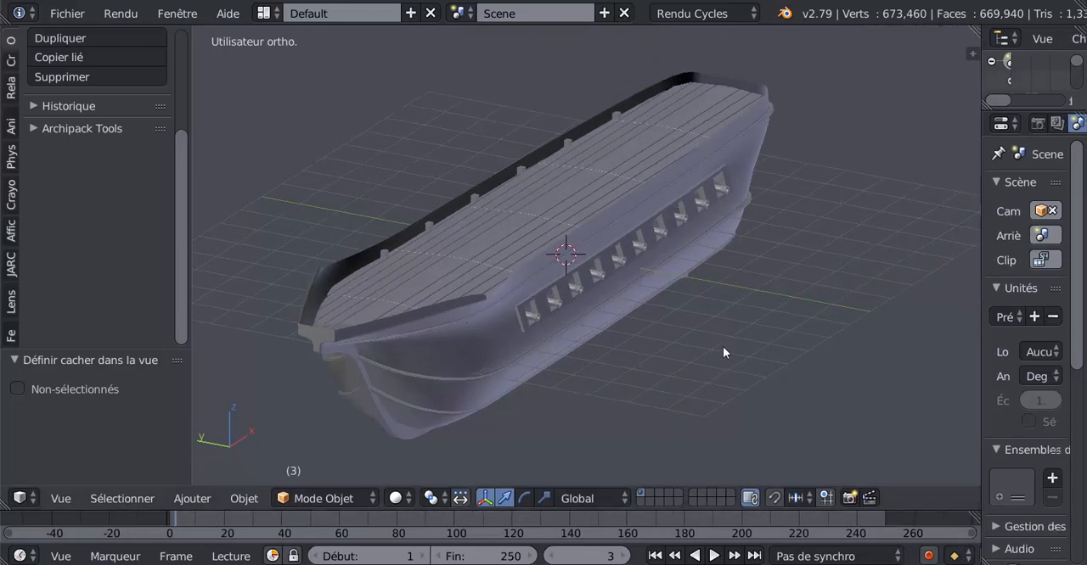
Examine the planked deck and the row of gun ports along the hull side
{"action": "middle_click_drag", "start_coordinate": [722, 353], "coordinate": [632, 321]}
{"action": "scroll", "coordinate": [632, 323], "scroll_direction": "up", "scroll_amount": 3}
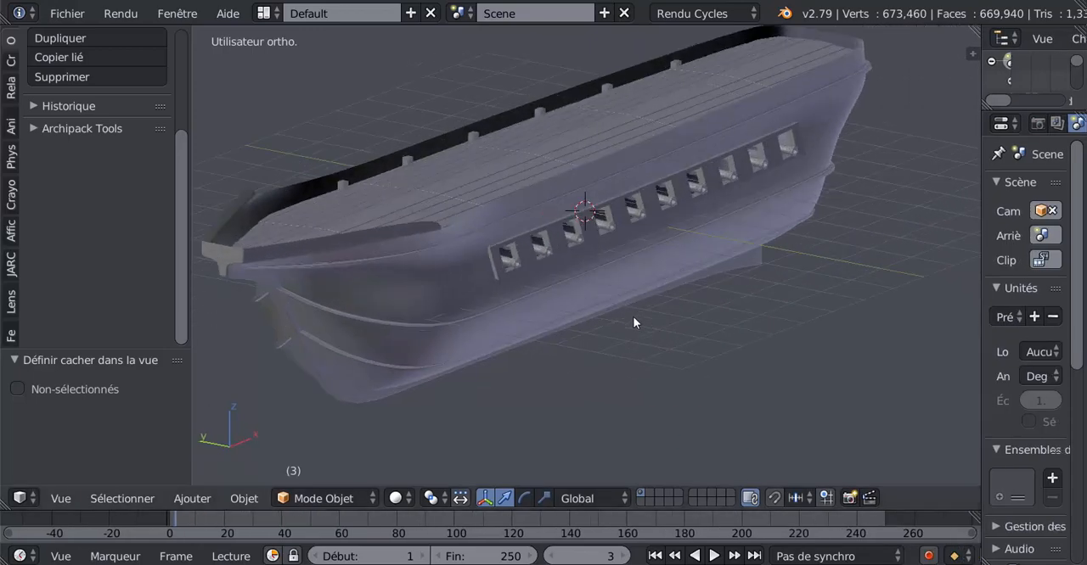
{"action": "scroll", "coordinate": [633, 323], "scroll_direction": "up", "scroll_amount": 2}
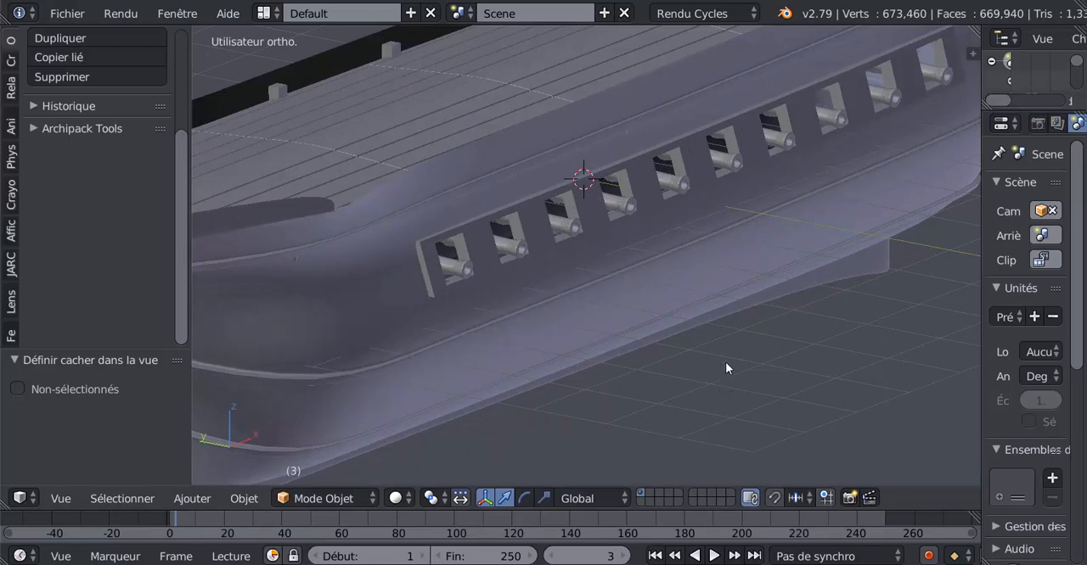
{"action": "scroll", "coordinate": [723, 360], "scroll_direction": "down", "scroll_amount": 2}
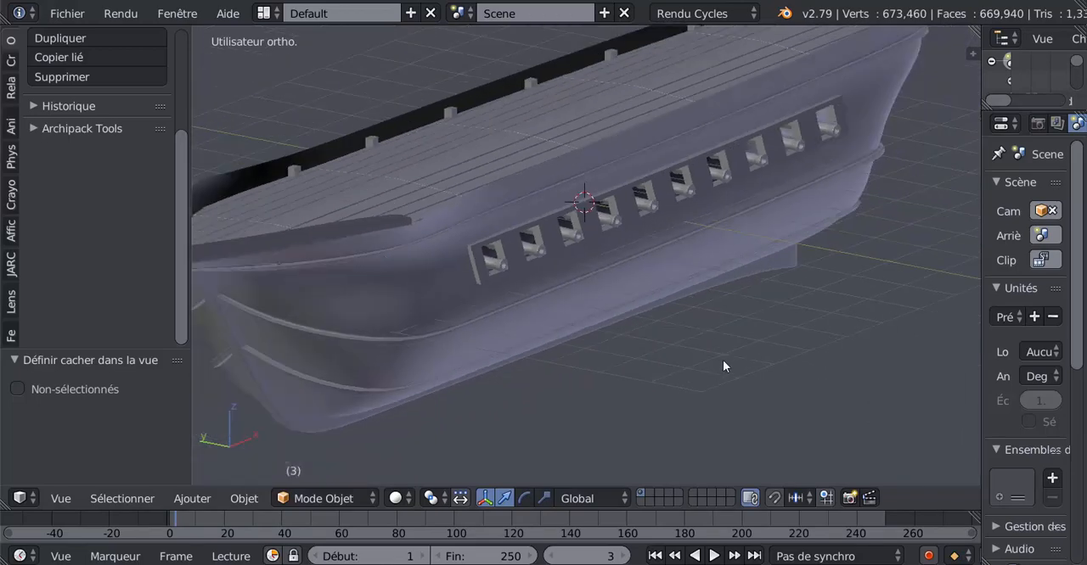
{"action": "scroll", "coordinate": [723, 360], "scroll_direction": "down", "scroll_amount": 1}
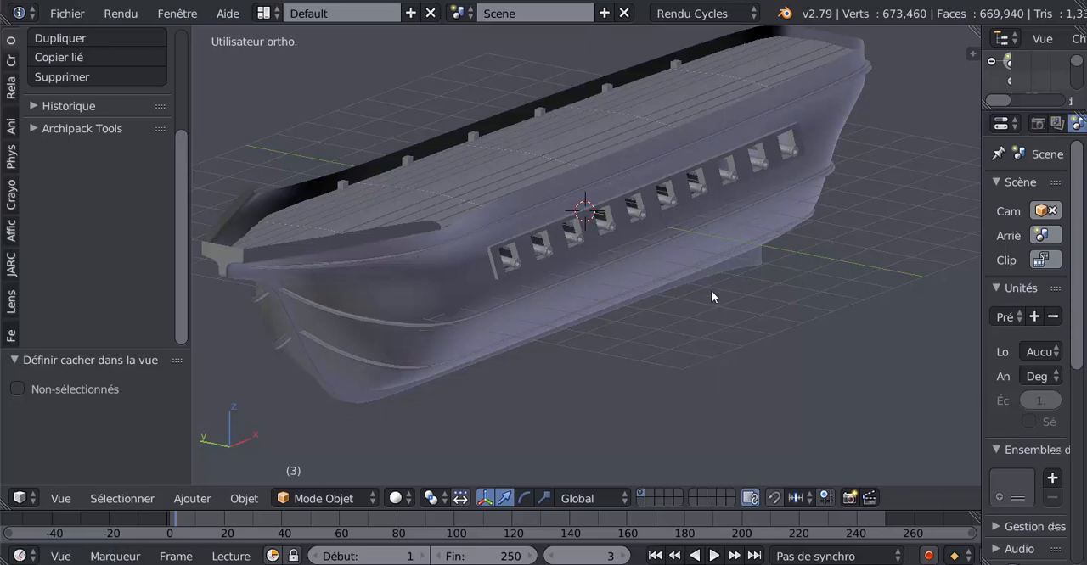
{"action": "scroll", "coordinate": [711, 311], "scroll_direction": "up", "scroll_amount": 2}
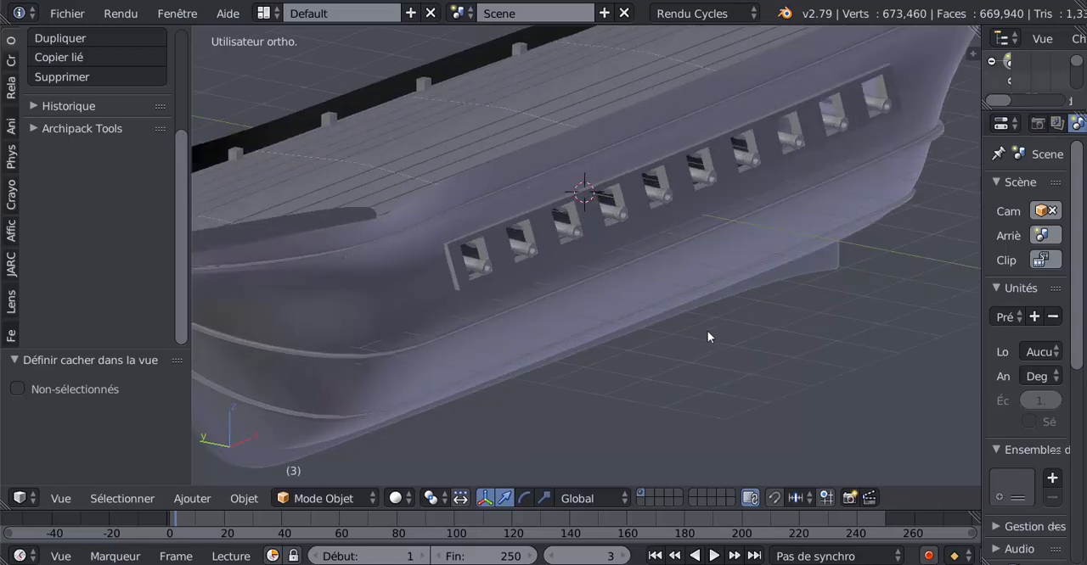